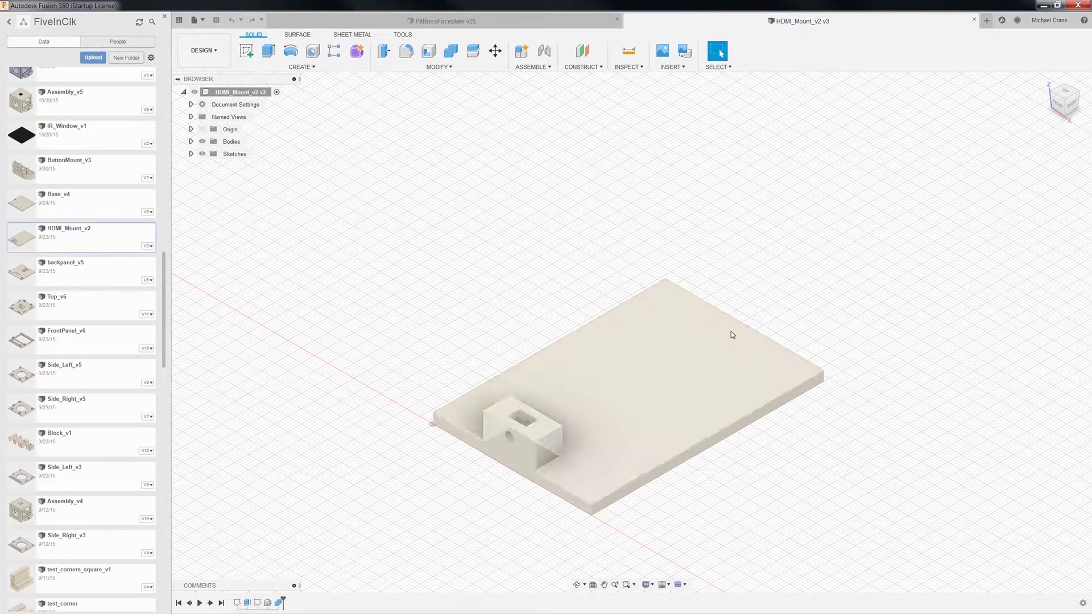
Step: Examine the HDMI mount's base plate and raised block, toggling the visibility of Body1
scroll(681, 426, down, 3)
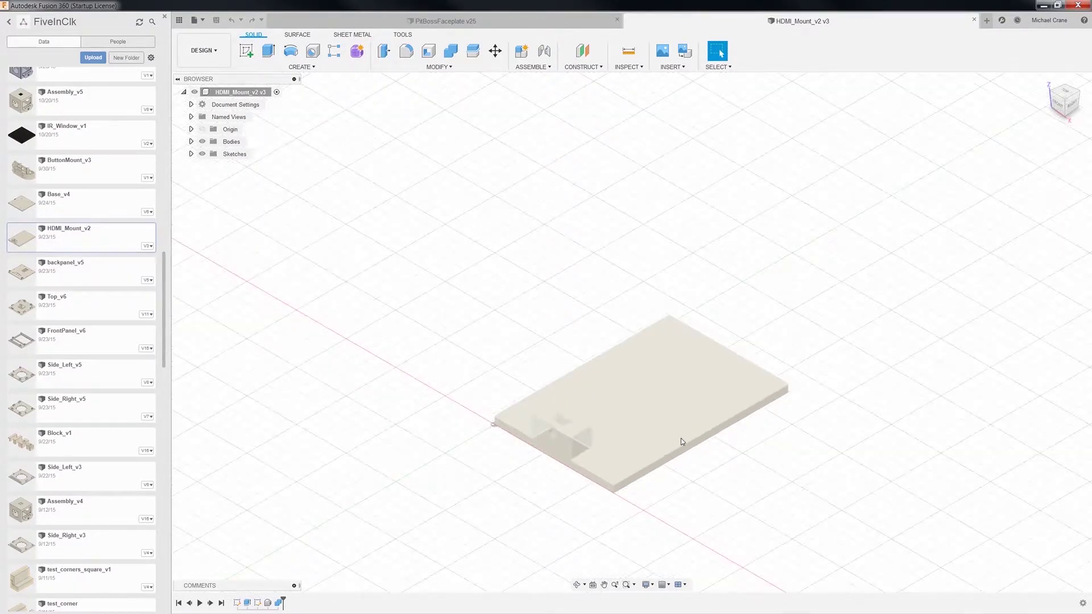
scroll(680, 438, up, 3)
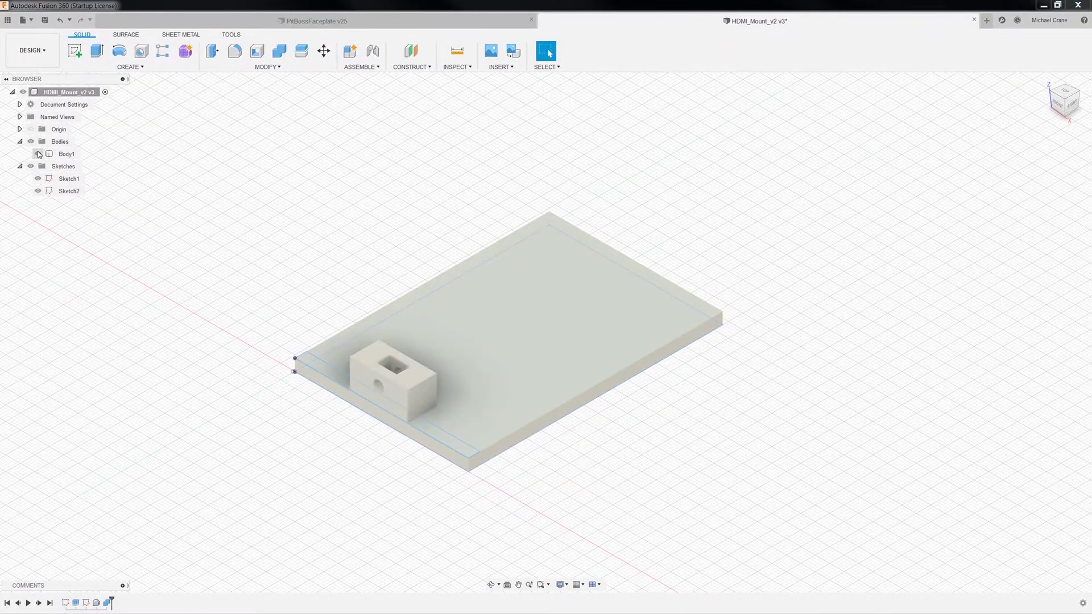
click(38, 154)
click(318, 410)
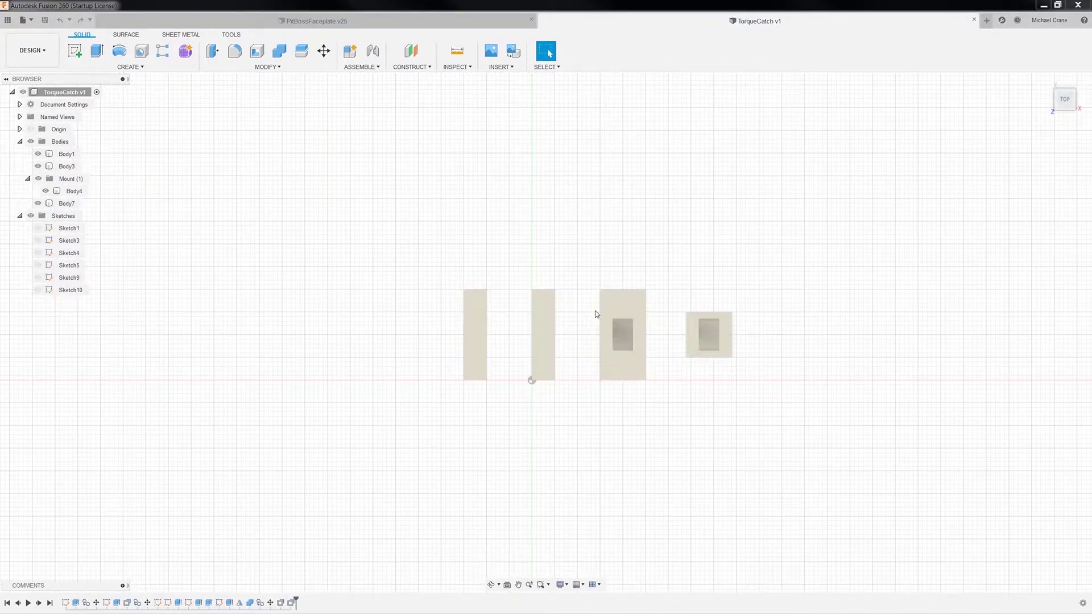
Step: Show the TorqueCatch design in its home view and hide Body1 and Body3
click(601, 313)
click(815, 285)
click(1047, 80)
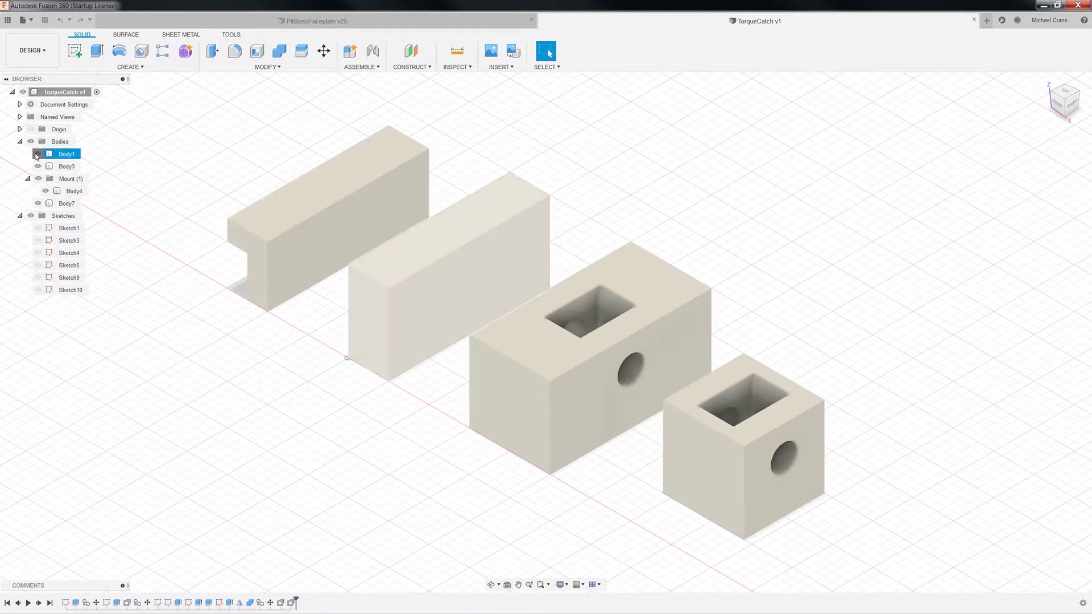
click(37, 155)
click(38, 166)
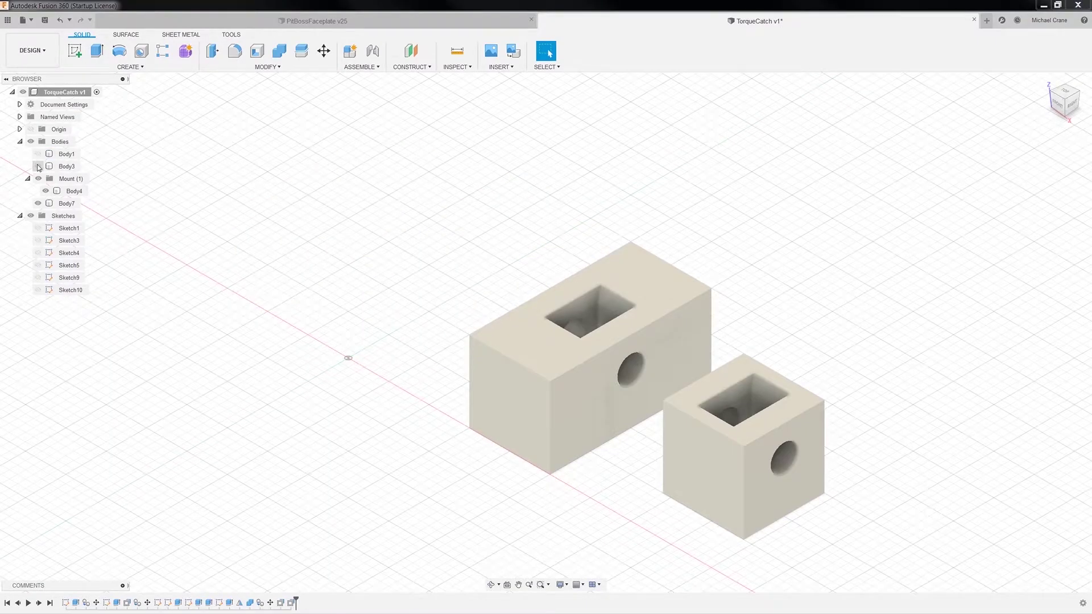
Step: Hide Body7, the shorter block with the pocket, and save the TorqueCatch design
click(66, 203)
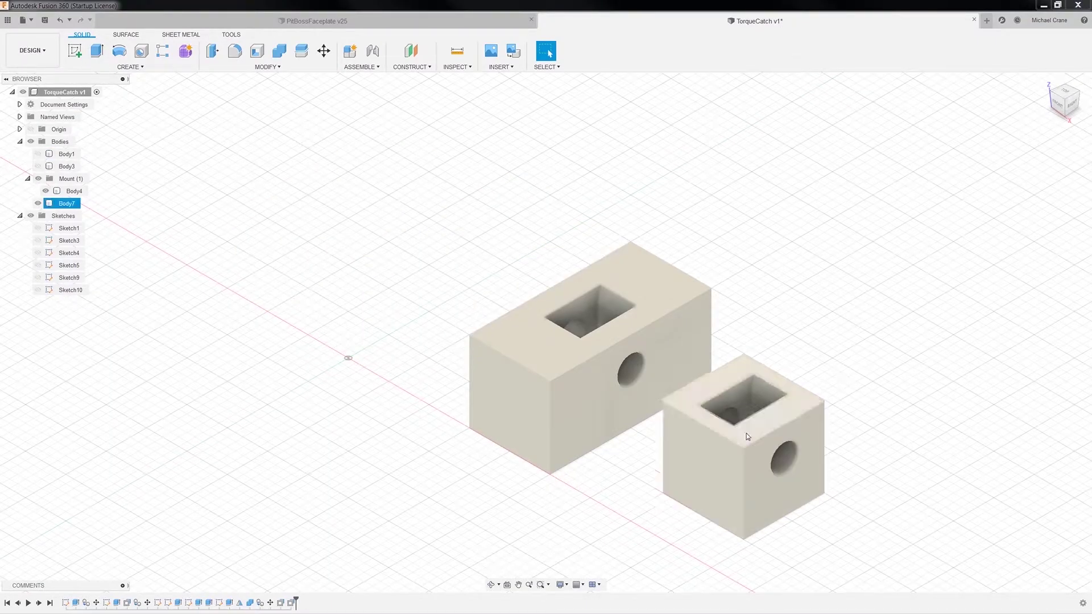
click(597, 369)
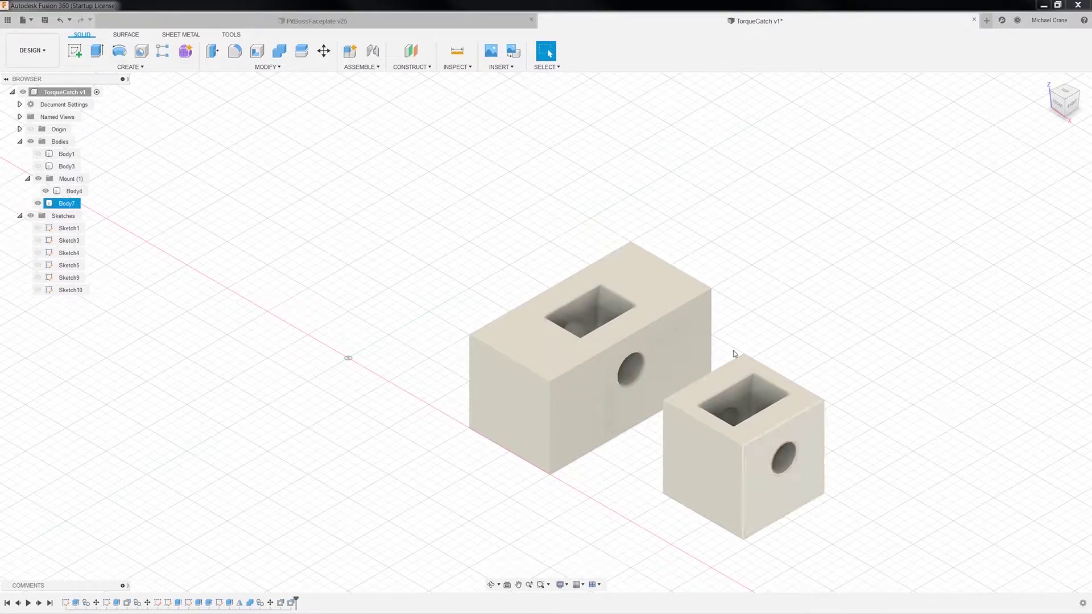
drag(859, 545, 699, 376)
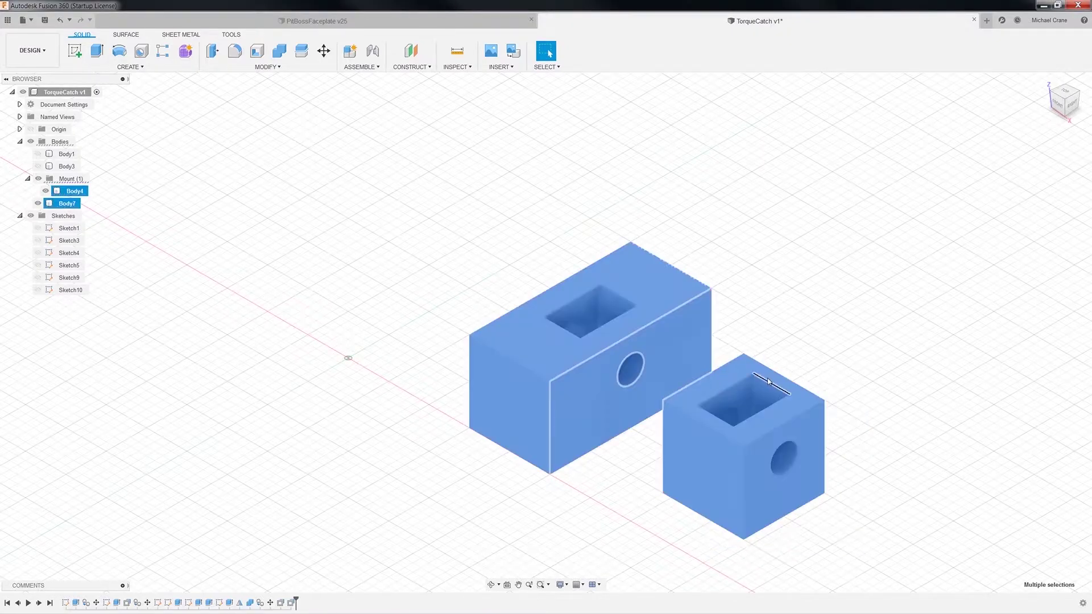
click(890, 358)
click(38, 204)
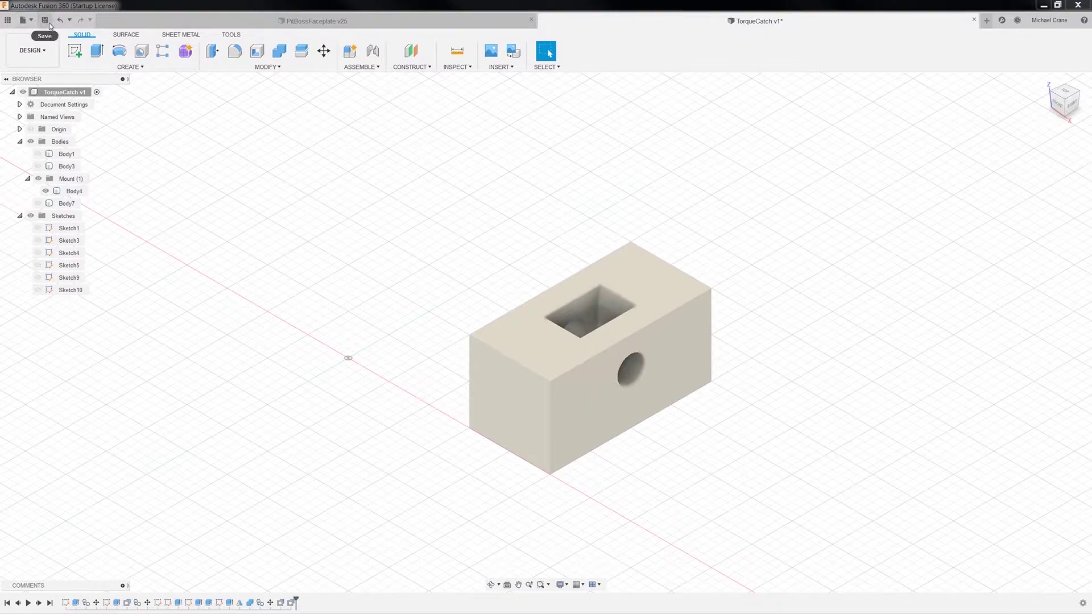
click(45, 21)
click(555, 321)
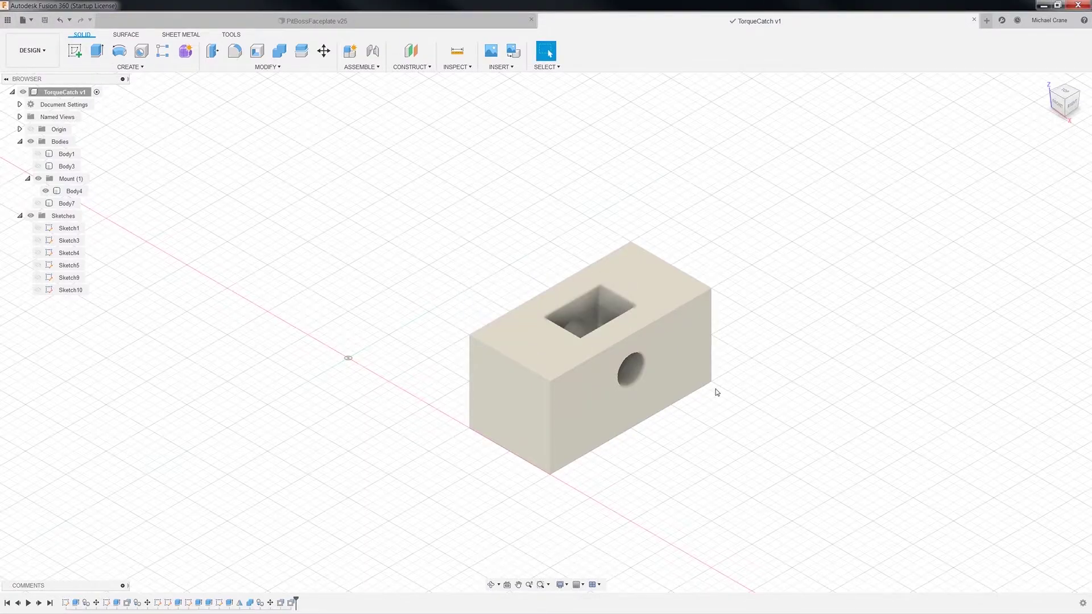
Step: Switch to the ElectricalBox photo in Windows Live Photo Gallery, examine the box's mounting clips, and minimize the photo
scroll(707, 415, down, 3)
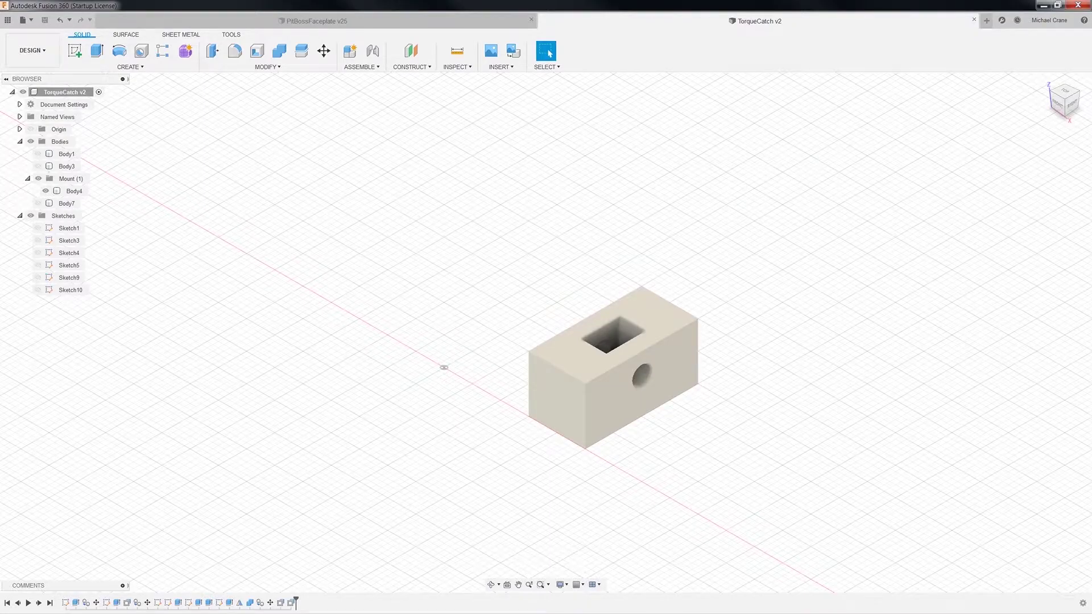
key(alt+Tab)
drag(486, 88, 324, 112)
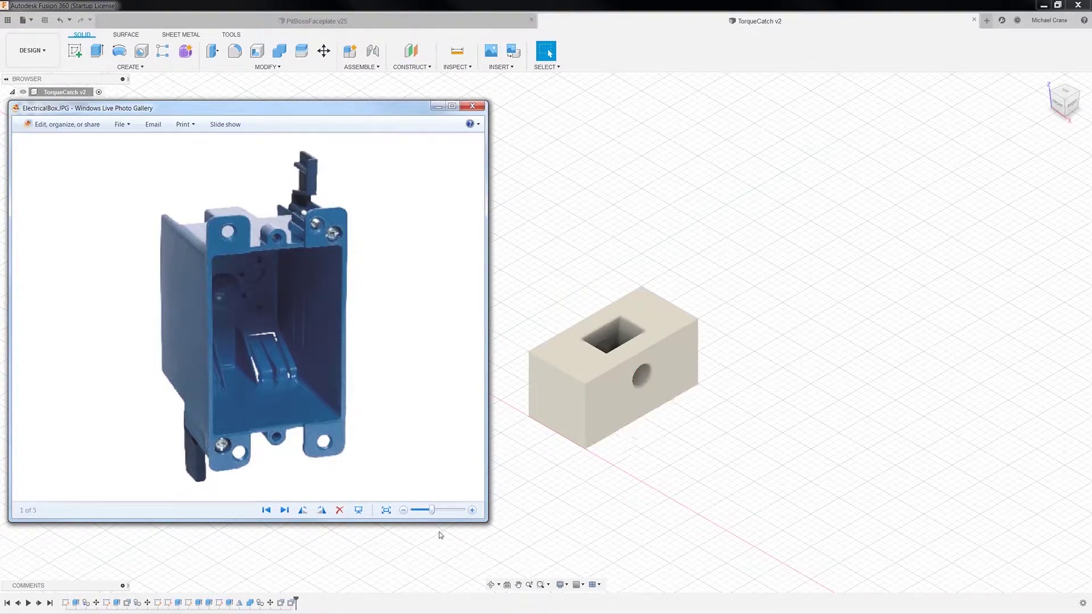
click(436, 109)
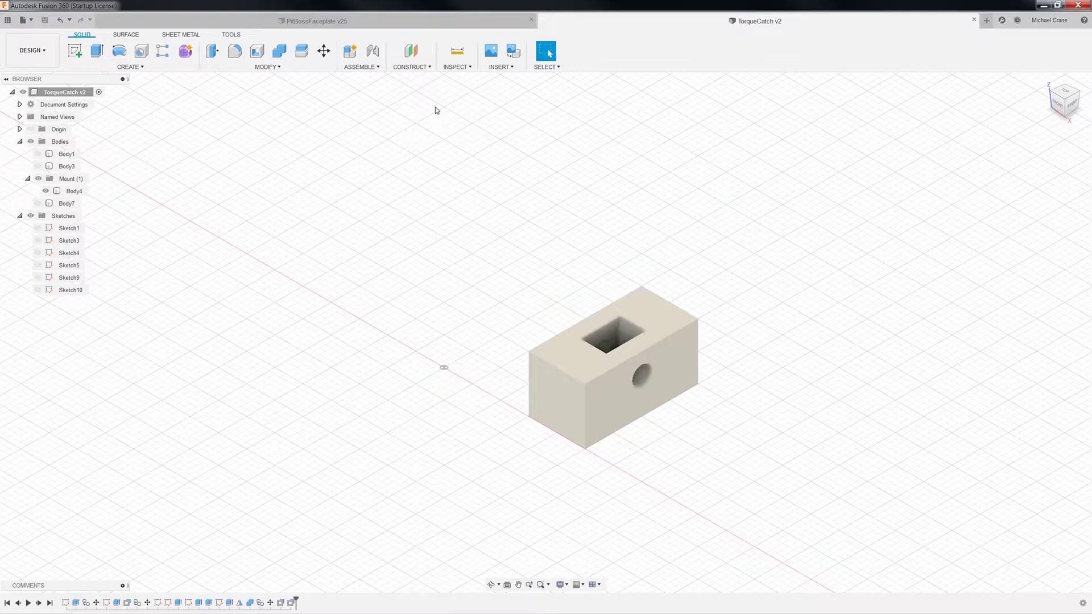
scroll(662, 445, down, 2)
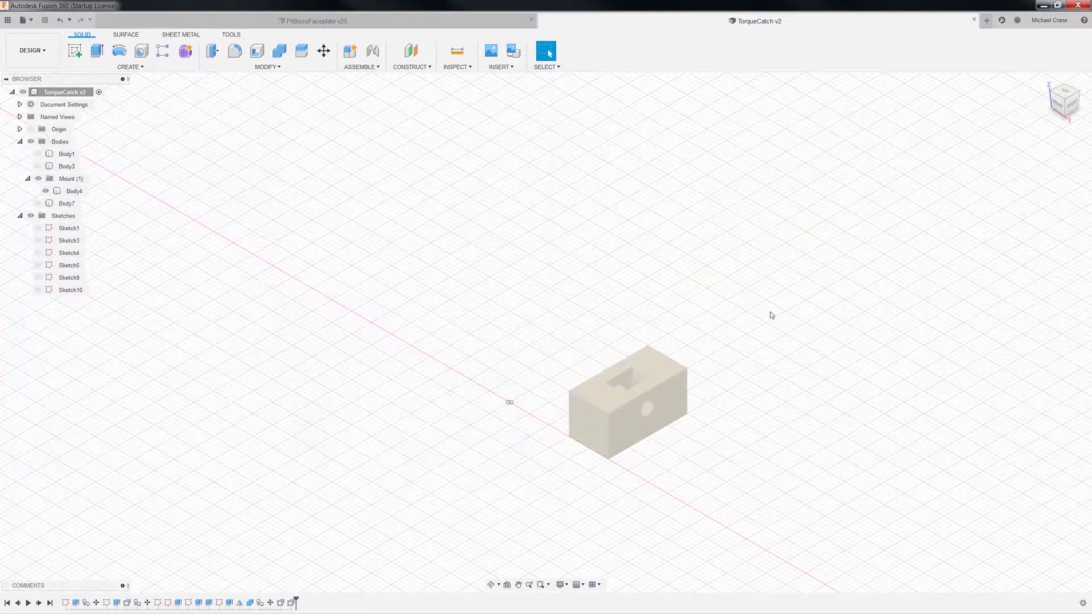
scroll(617, 393, up, 2)
middle_drag(617, 392, 481, 267)
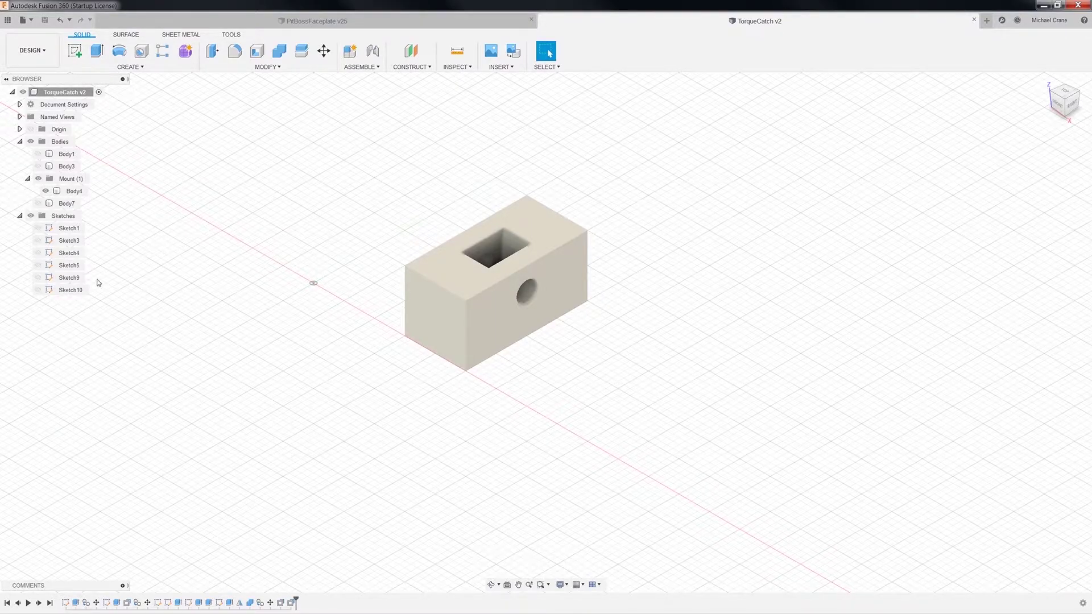
scroll(374, 230, down, 2)
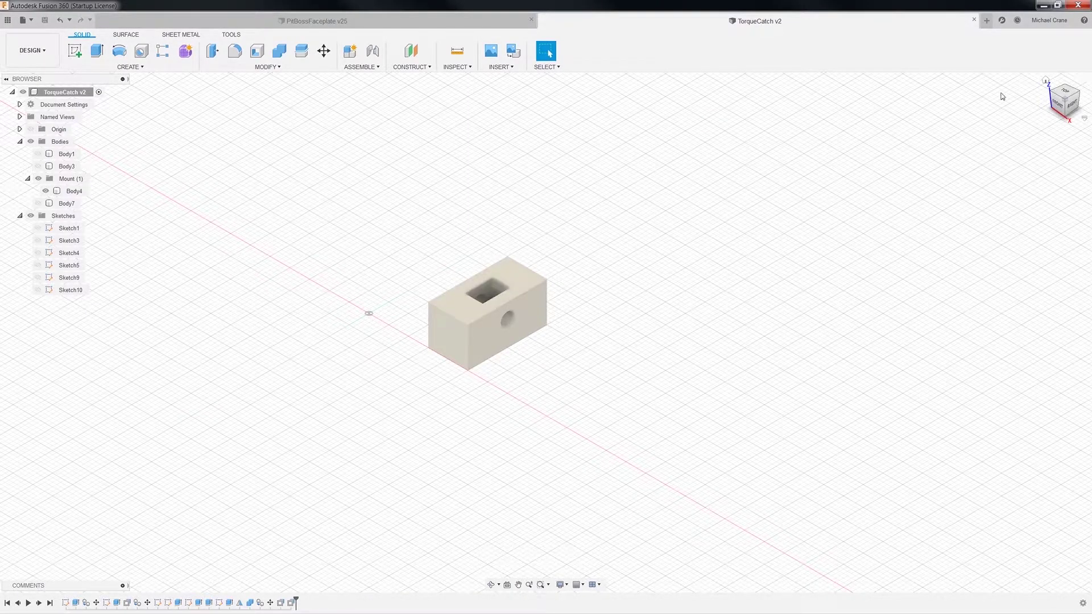
click(130, 68)
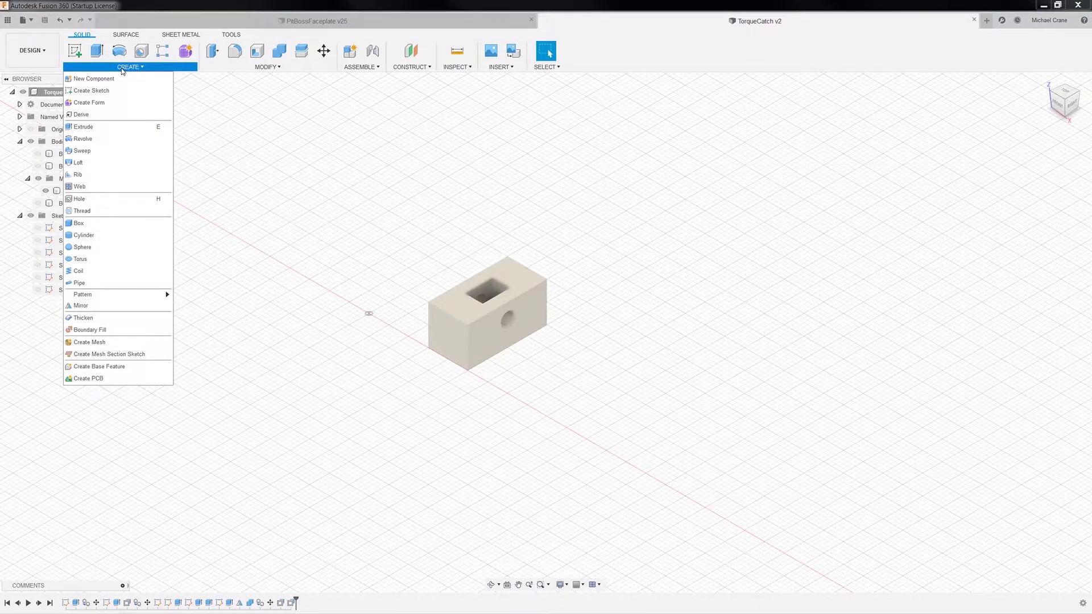
click(91, 91)
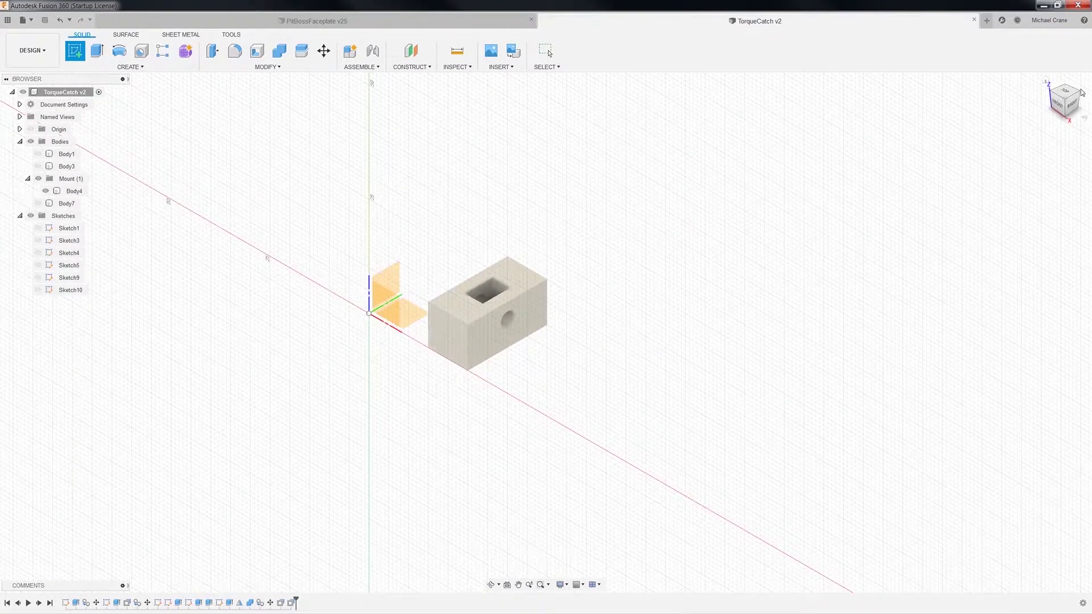
click(1058, 91)
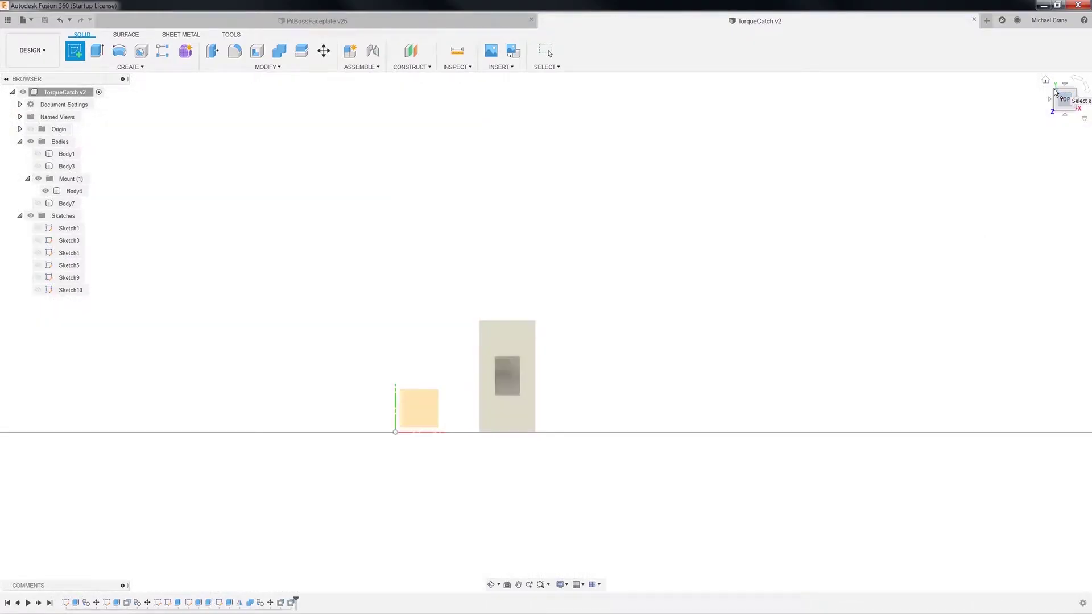
click(420, 413)
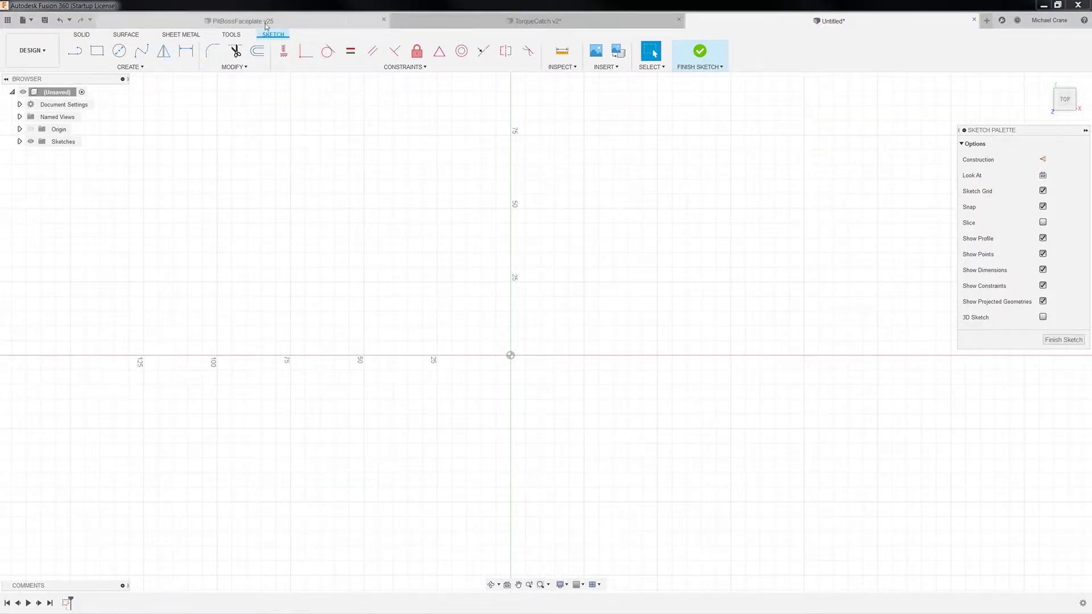
Step: Switch to the PitBossFaceplate design and examine its two rectangular openings and its slanted end from above
key(ctrl+Tab)
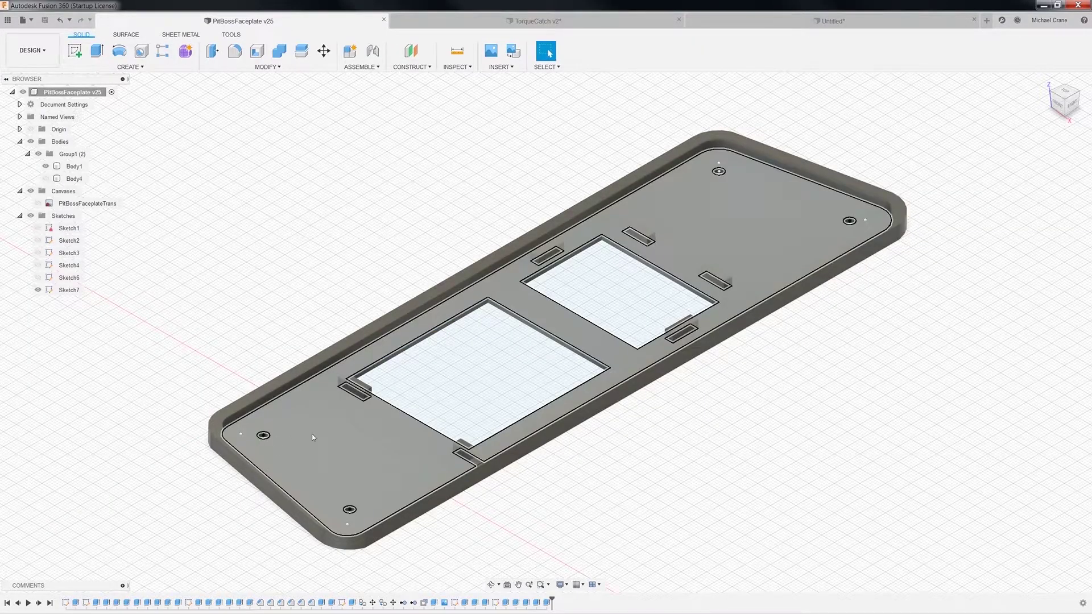
click(1069, 92)
scroll(775, 334, down, 2)
middle_drag(748, 422, 658, 227)
middle_drag(722, 349, 624, 432)
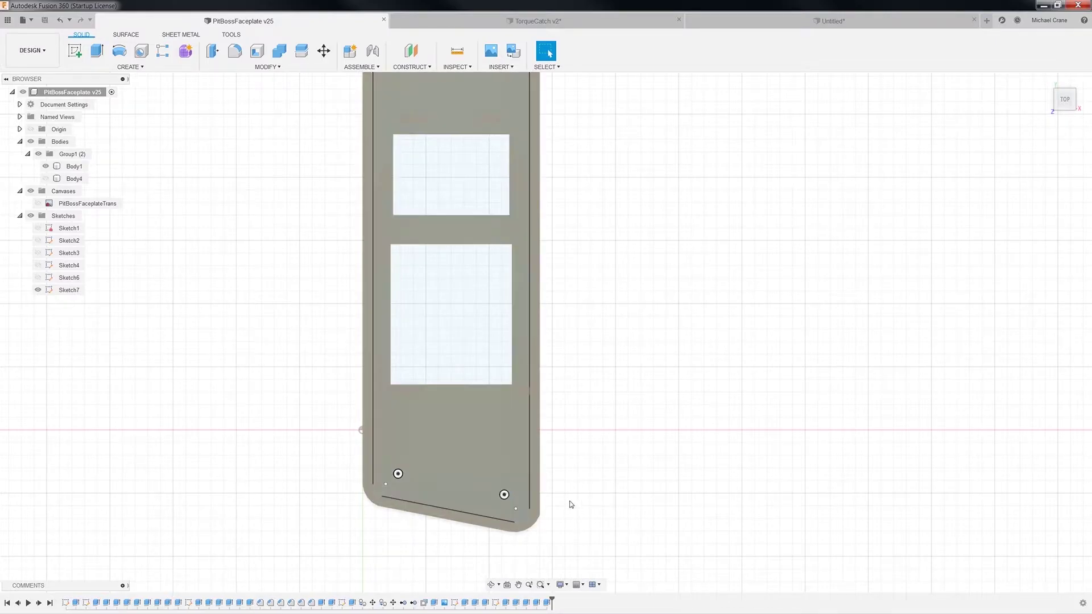
click(366, 456)
click(622, 336)
middle_drag(648, 321, 650, 363)
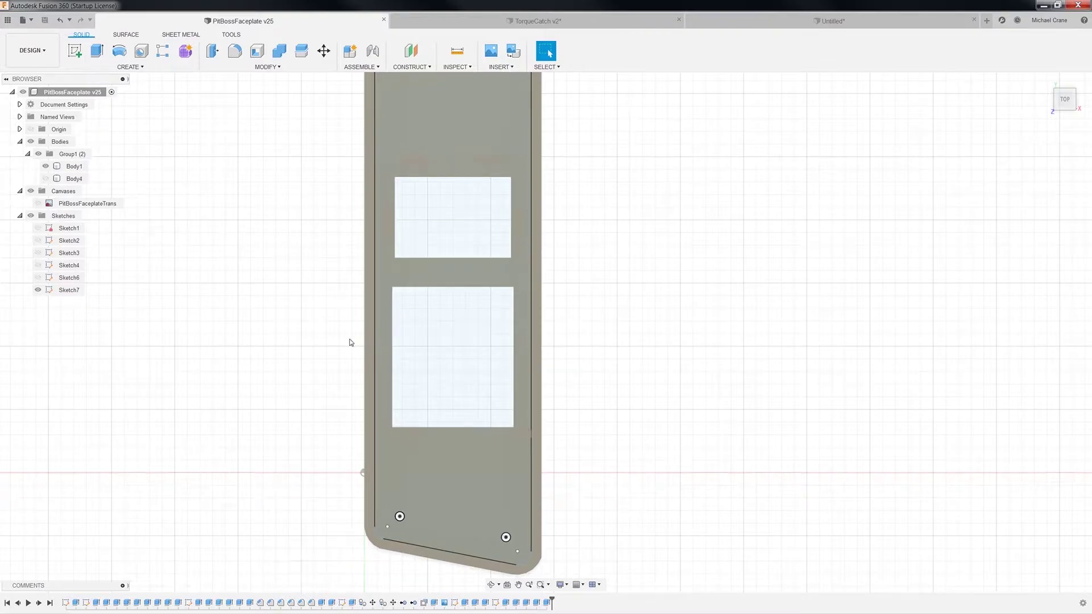
Step: In the TorqueCatch design, measure the block's vertical edge, the distance between the vertical edges of its long side, and its short upper edge
click(484, 21)
click(1047, 82)
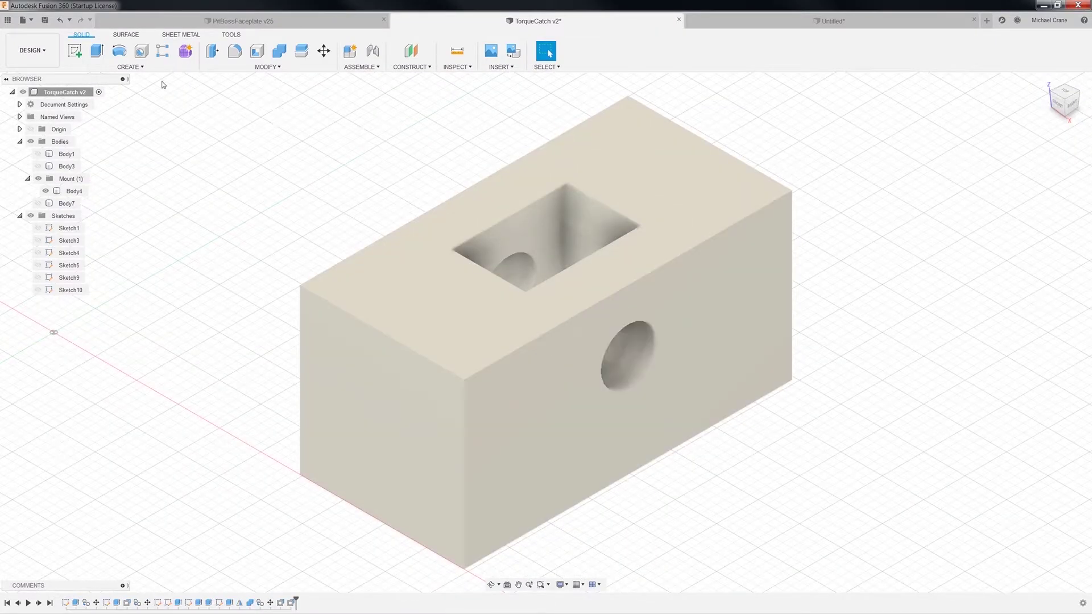
click(457, 51)
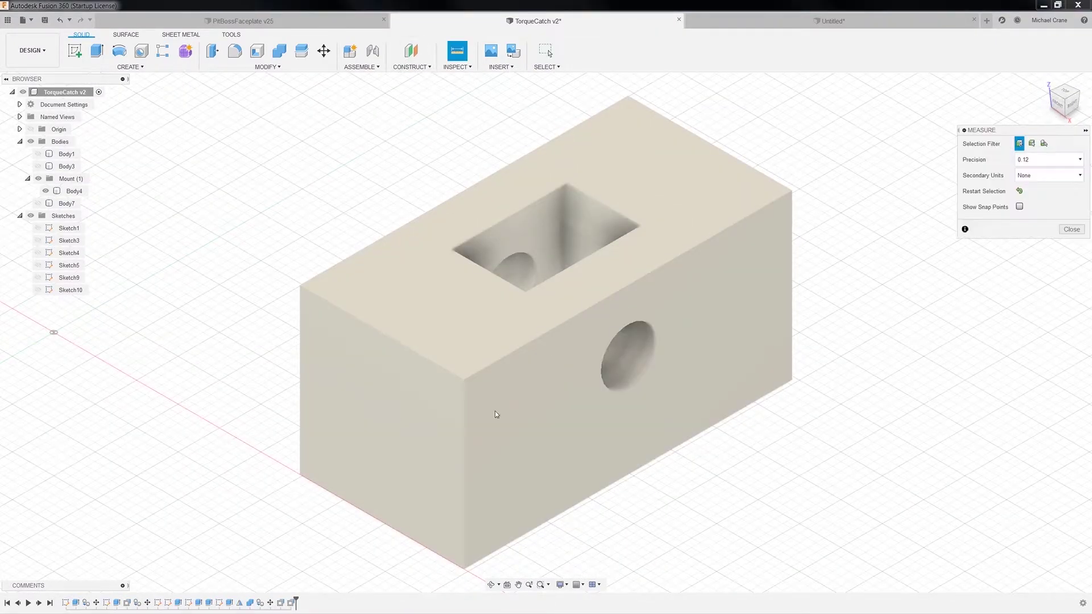
click(464, 445)
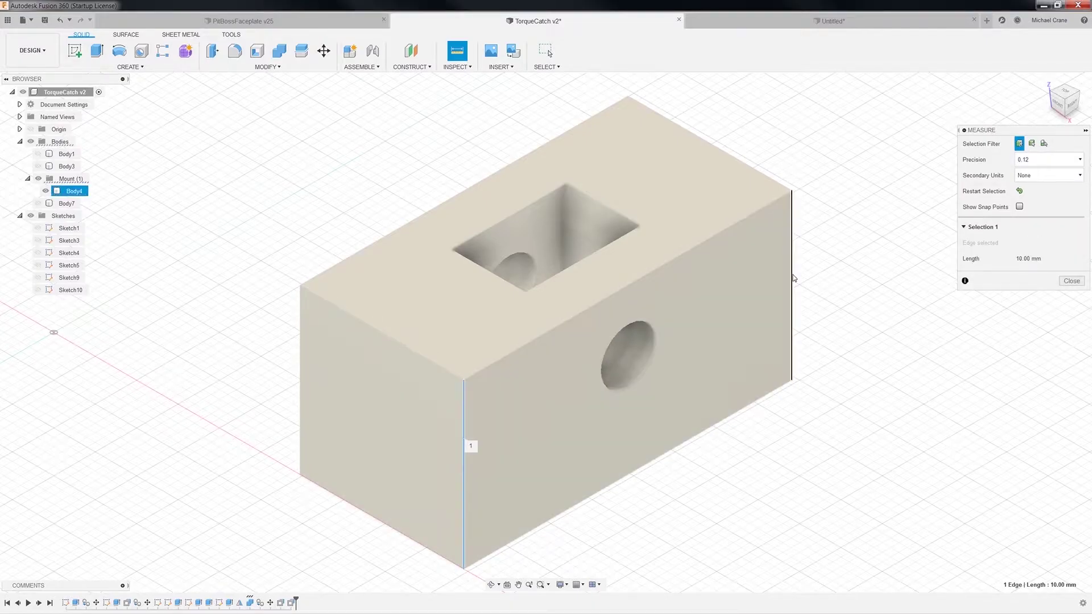
click(792, 279)
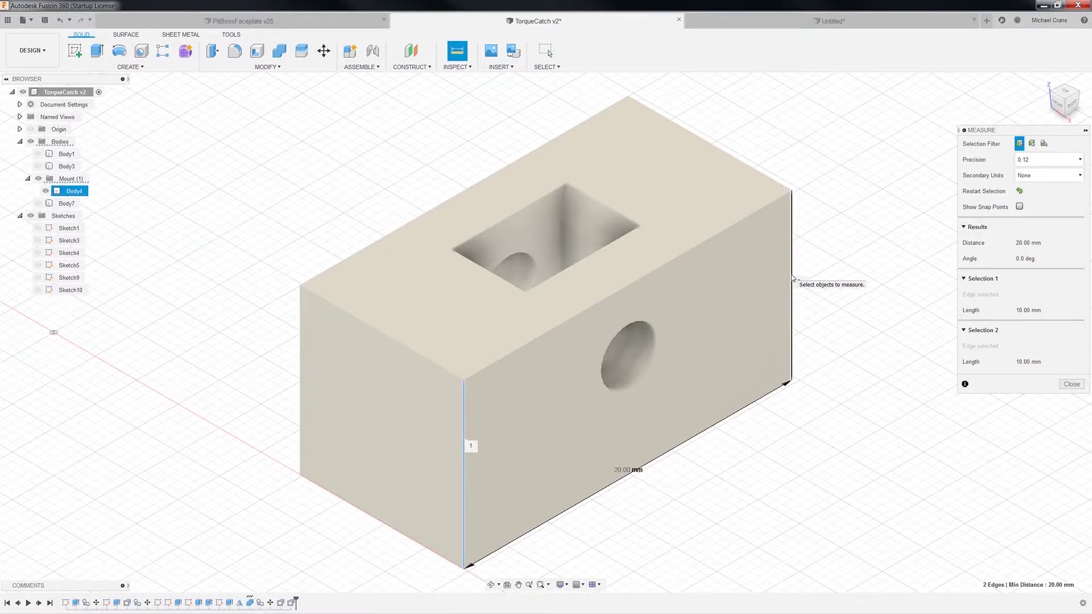
click(393, 341)
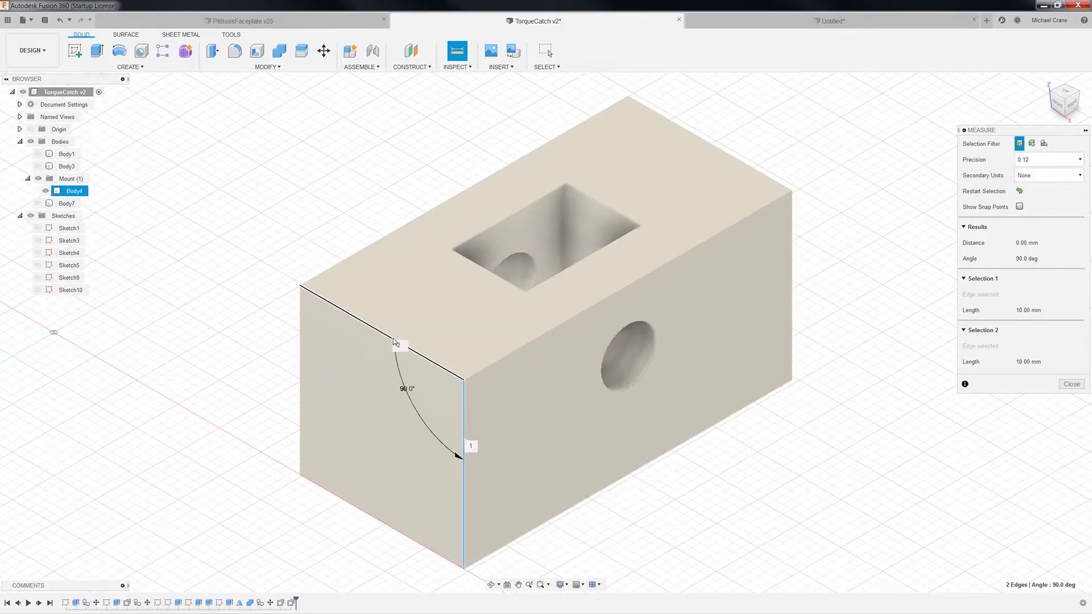
click(1020, 192)
click(406, 347)
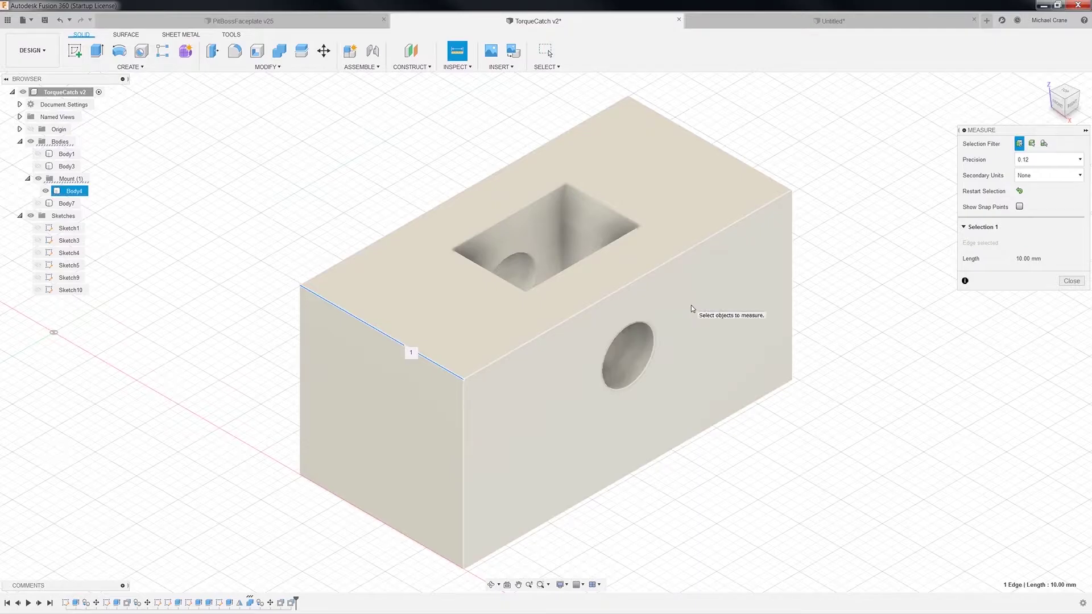
Step: In the untitled design, sketch a rectangle 26 mm high and 13 mm wide from the origin, and finish the sketch
click(826, 20)
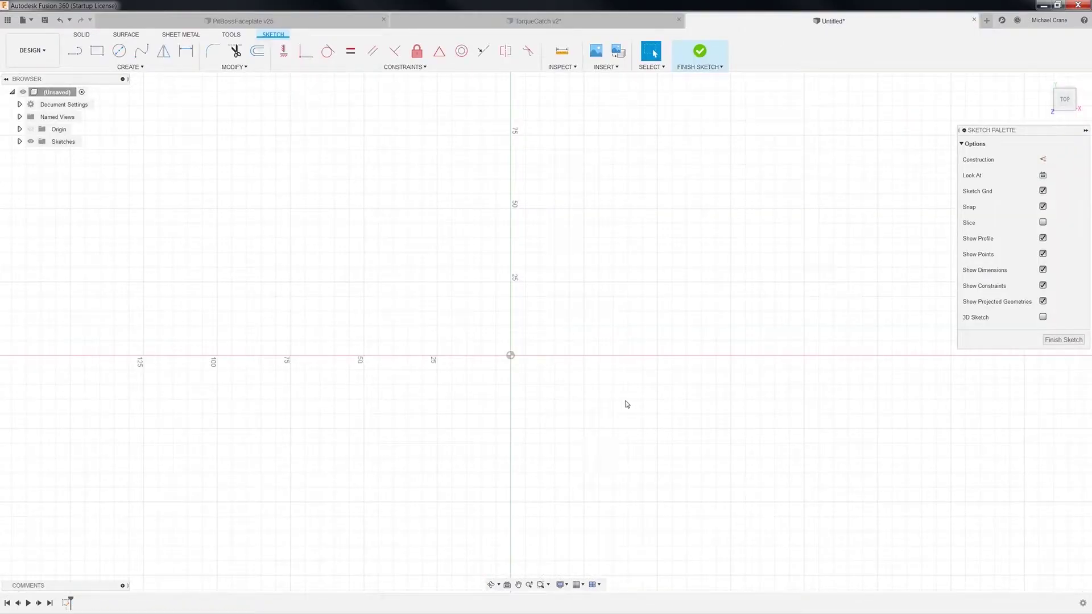
mouse_move(612, 256)
middle_down()
mouse_move(436, 295)
mouse_move(400, 344)
middle_up()
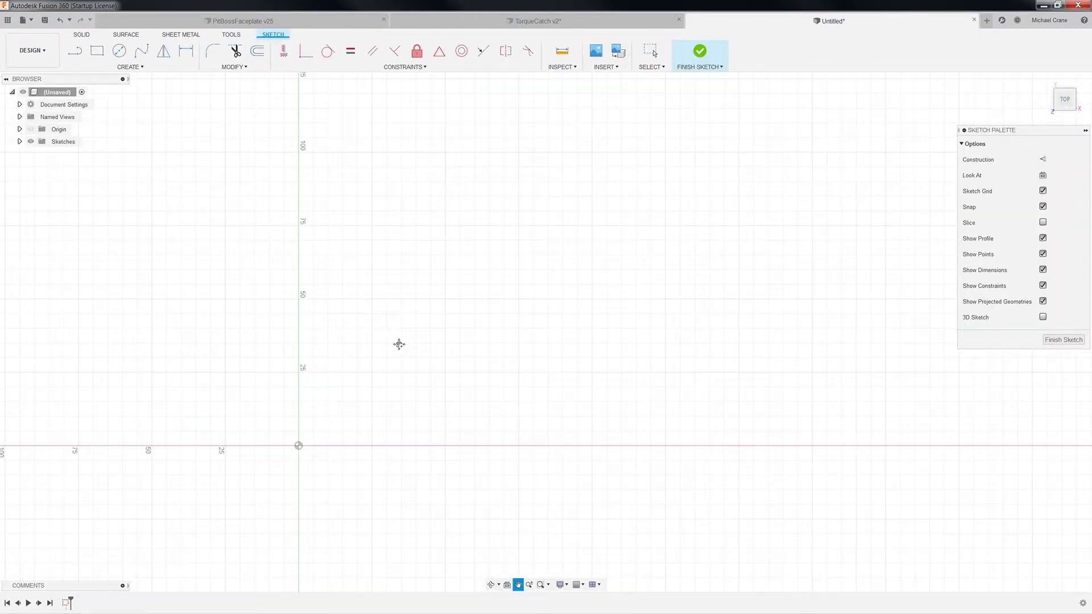
click(97, 54)
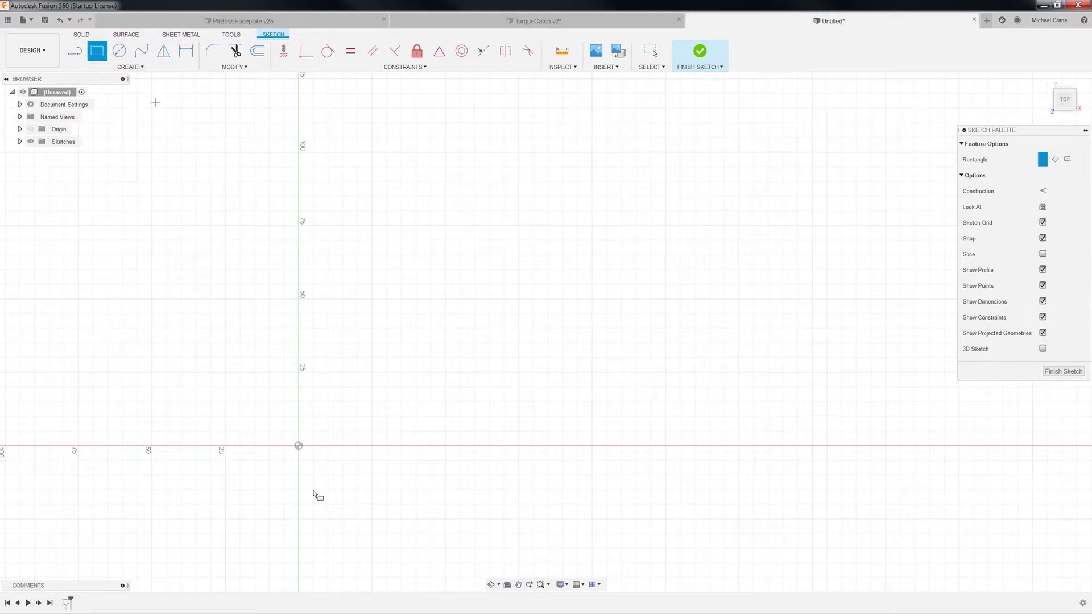
click(298, 445)
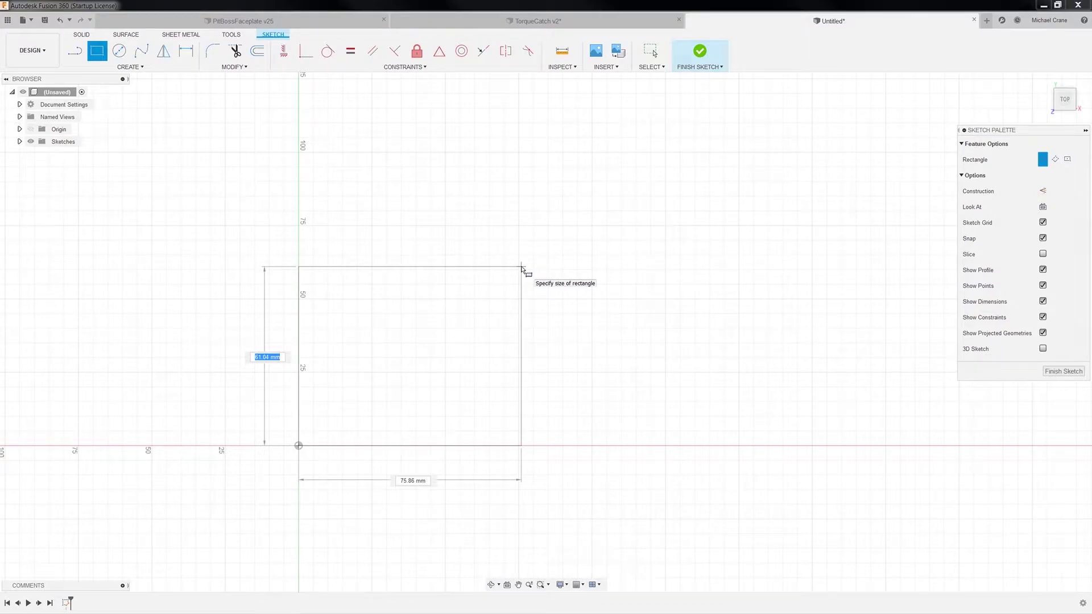
text(2)
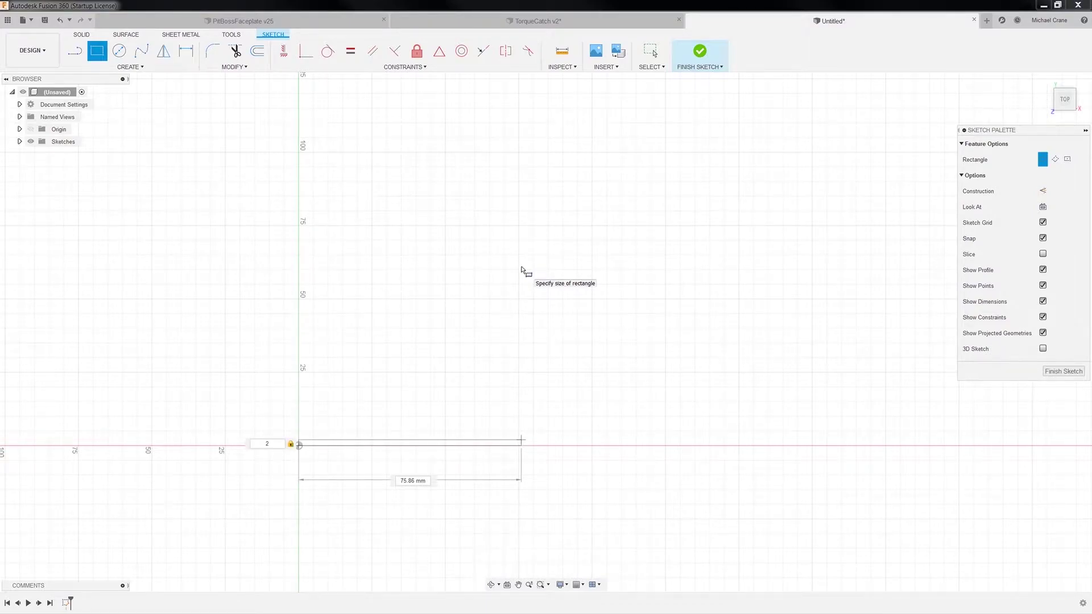
key(Tab)
text(13)
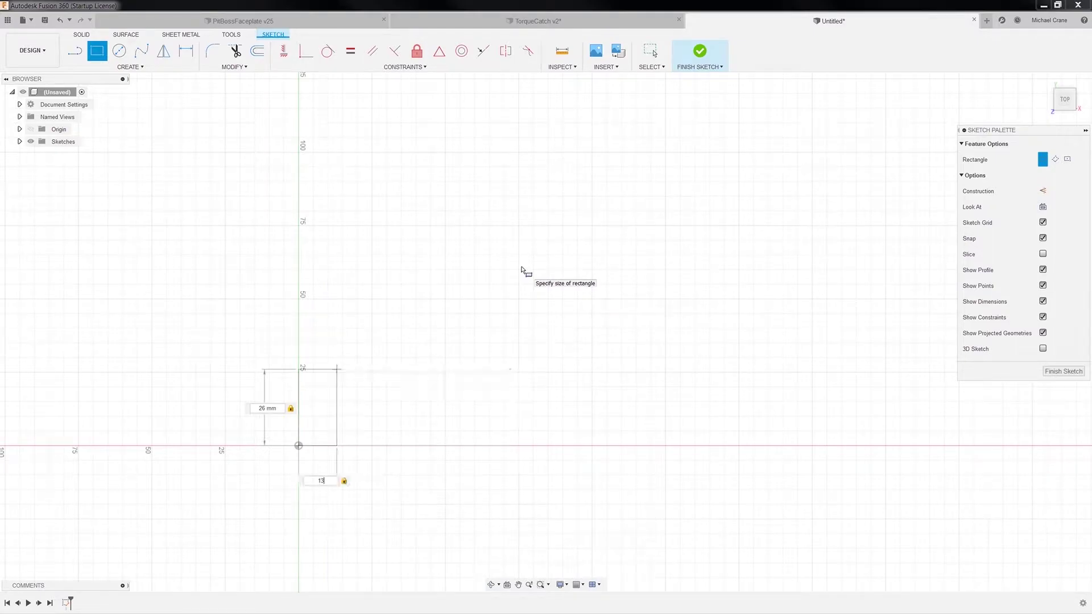
key(Return)
scroll(378, 484, up, 3)
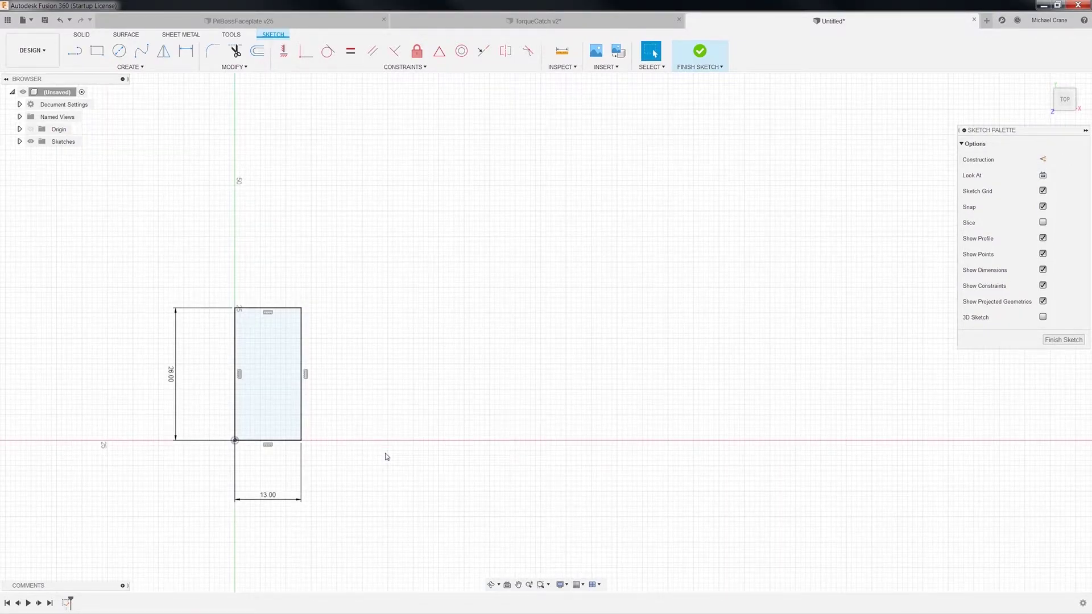
middle_drag(356, 397, 517, 273)
scroll(512, 279, up, 2)
scroll(505, 285, up, 1)
middle_drag(585, 261, 605, 394)
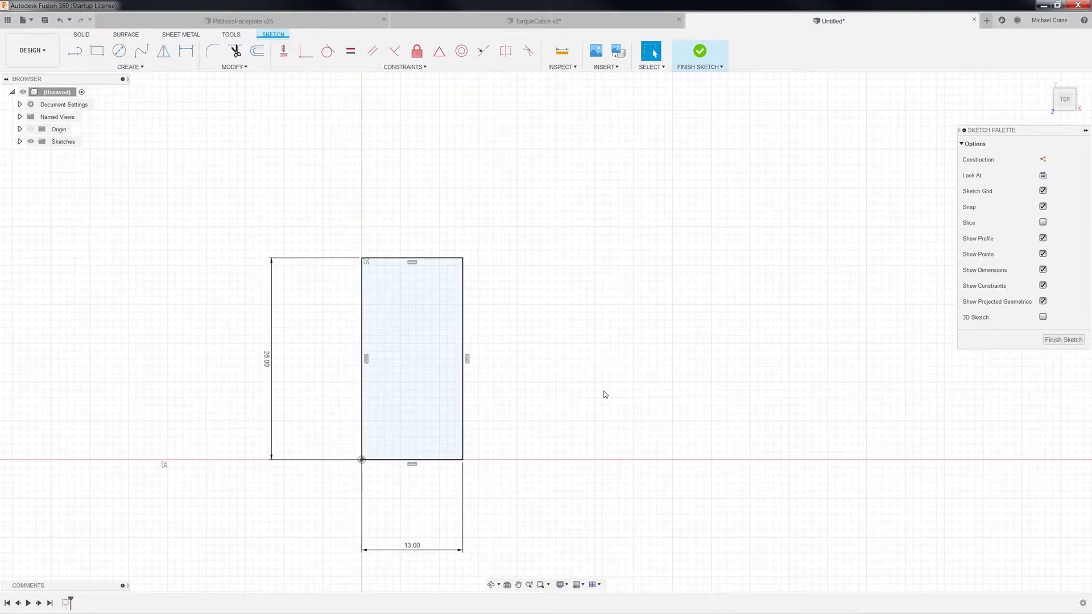
scroll(603, 391, up, 1)
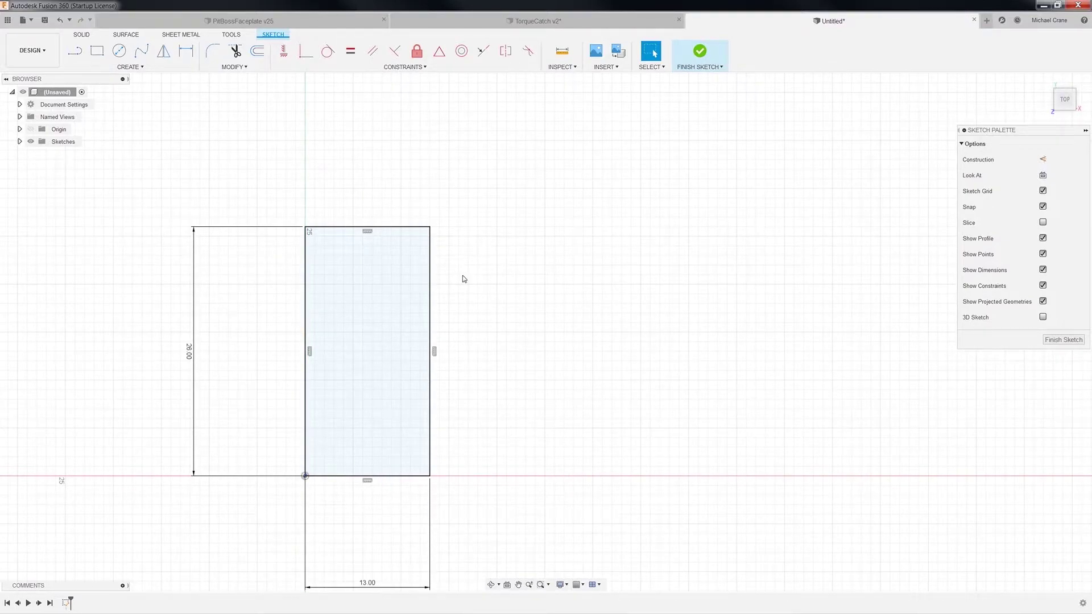
click(1068, 340)
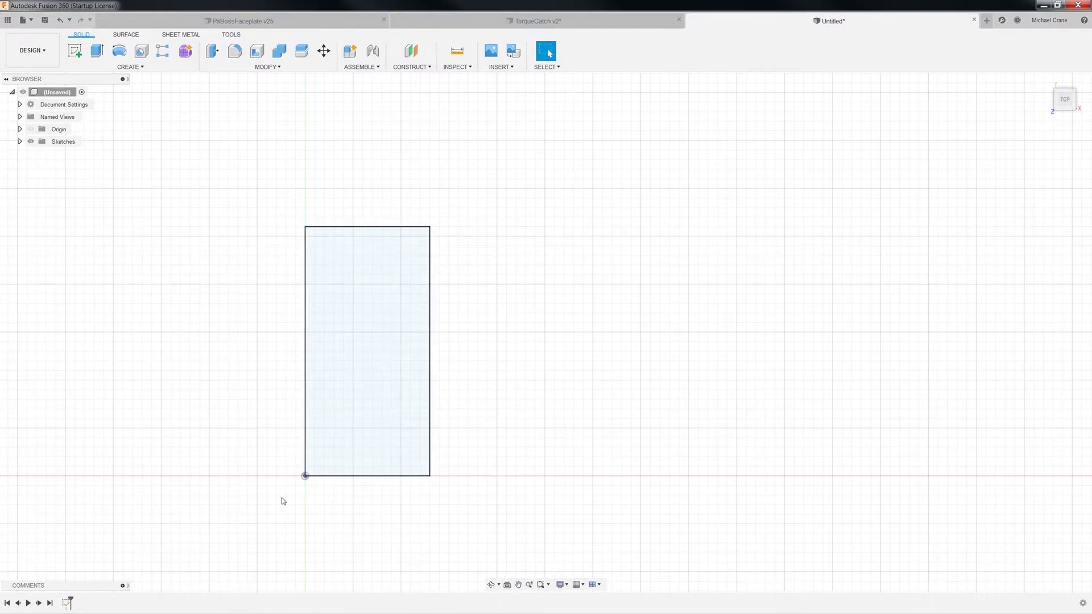
Step: Extrude the rectangular profile upward by 4 mm to form the base block
click(1047, 82)
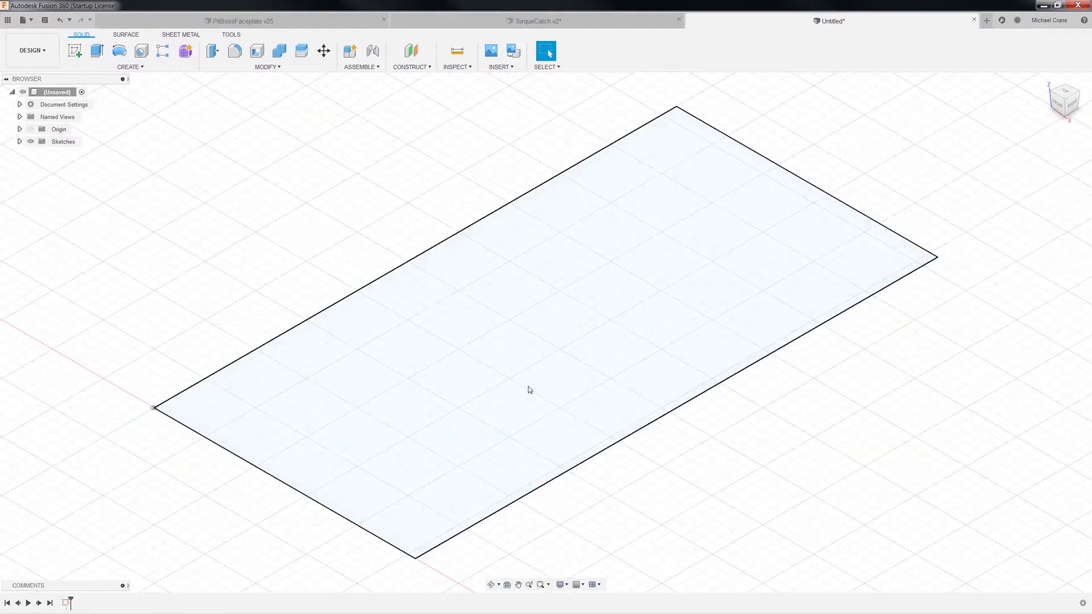
click(529, 387)
right_click(530, 389)
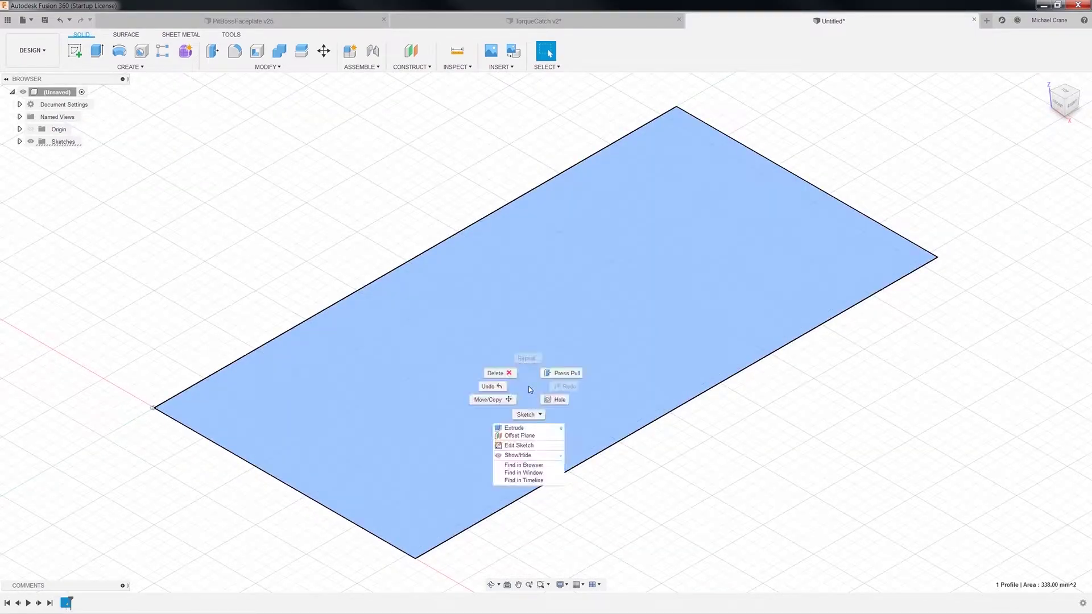
click(516, 428)
text(4)
key(Return)
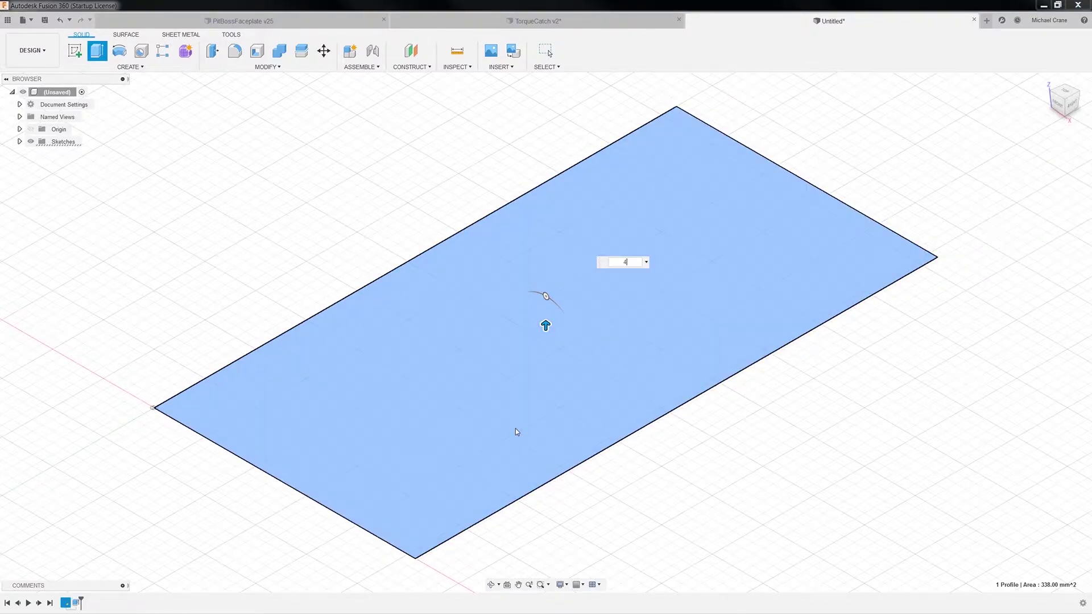
scroll(546, 410, down, 5)
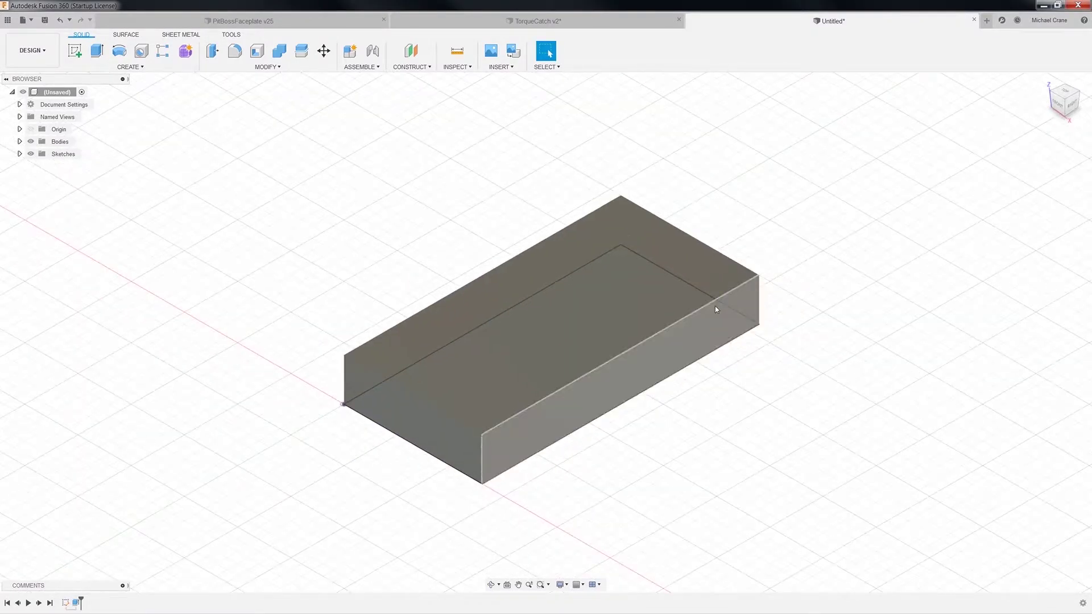
Step: Save the new design as TorqueCatch2 in the TController location and select the block's top face
click(45, 20)
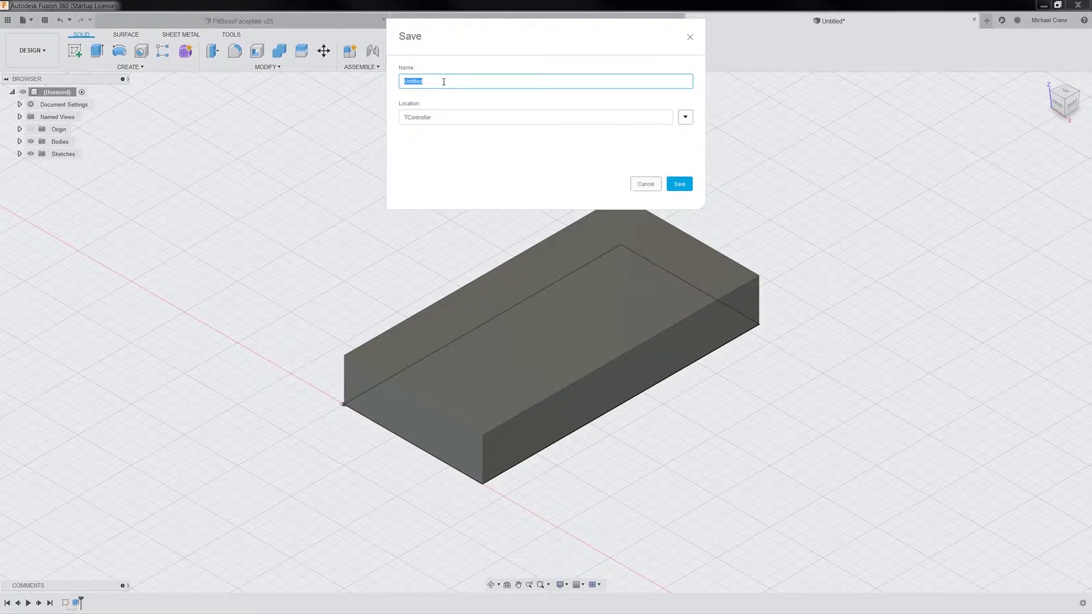
text(TorqueCatch2)
key(Return)
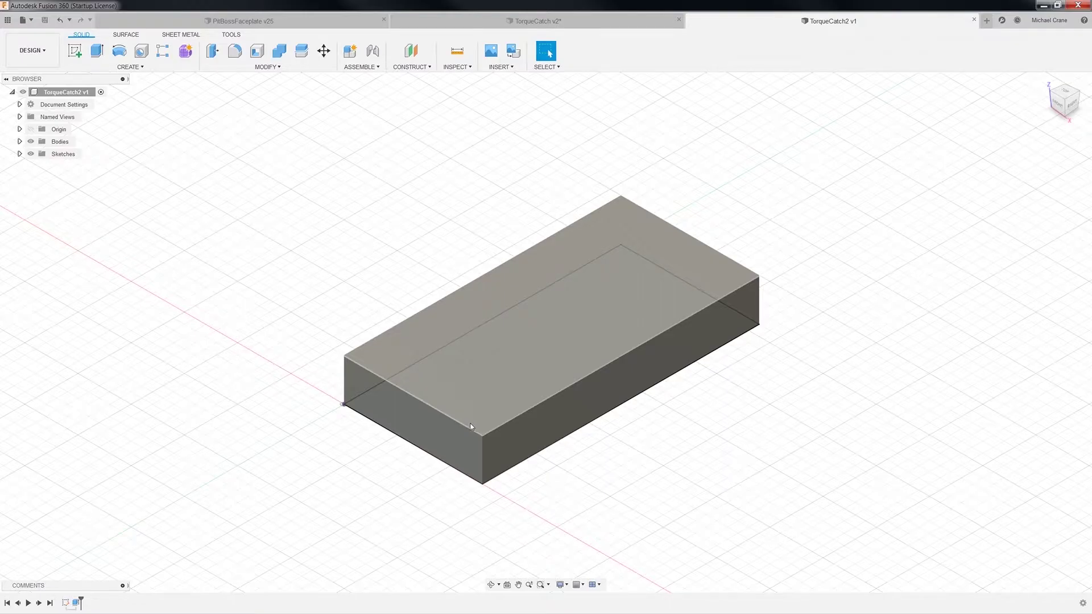
click(517, 367)
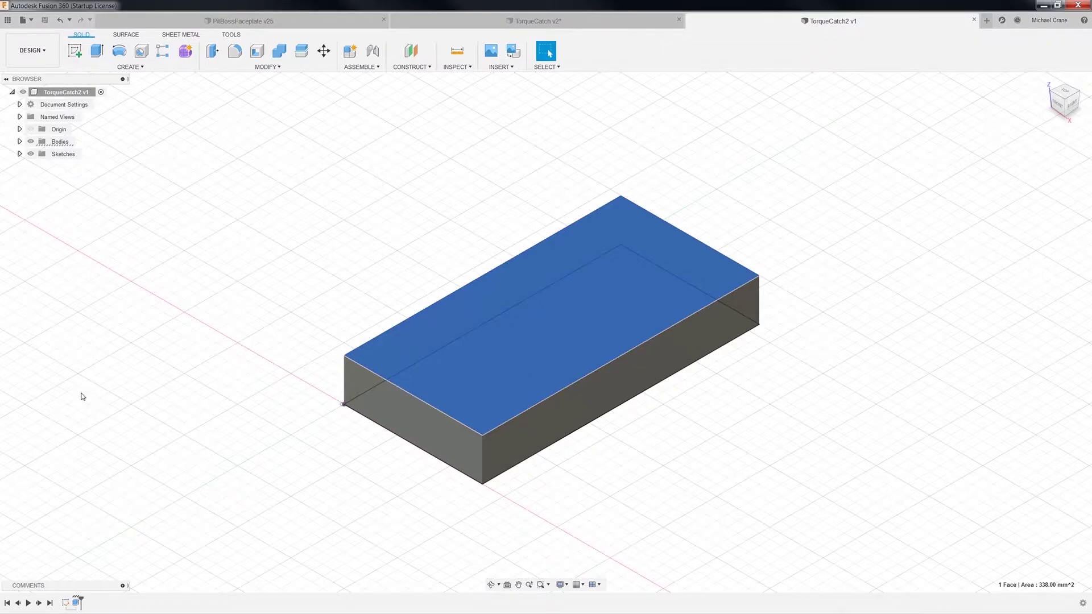
Step: In the TorqueCatch design, measure the block's vertical edge and its short and long upper edges, and check the PitBossFaceplate design
click(529, 21)
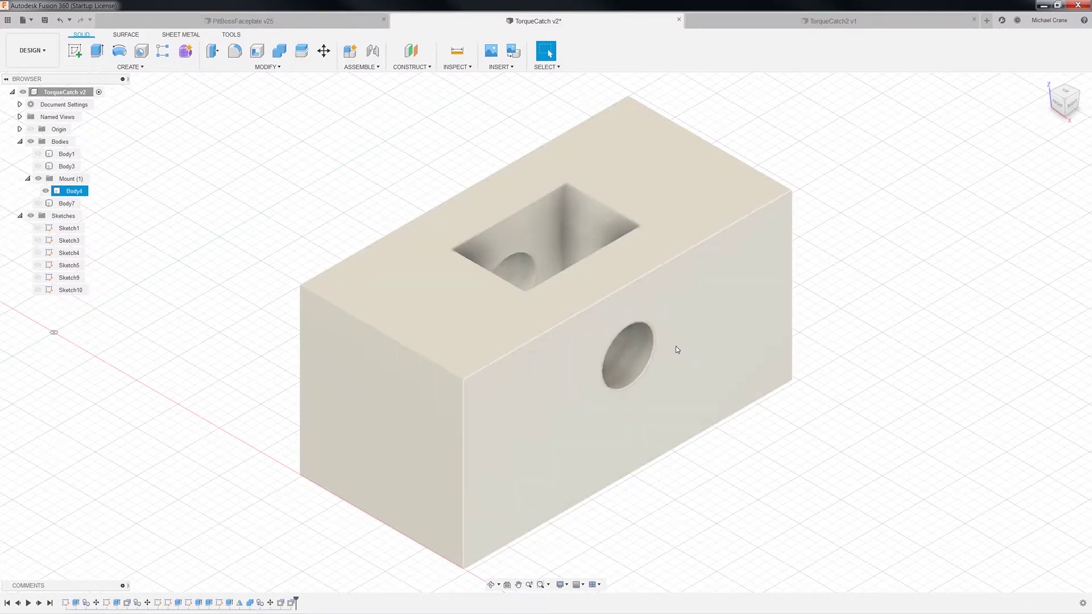
click(457, 51)
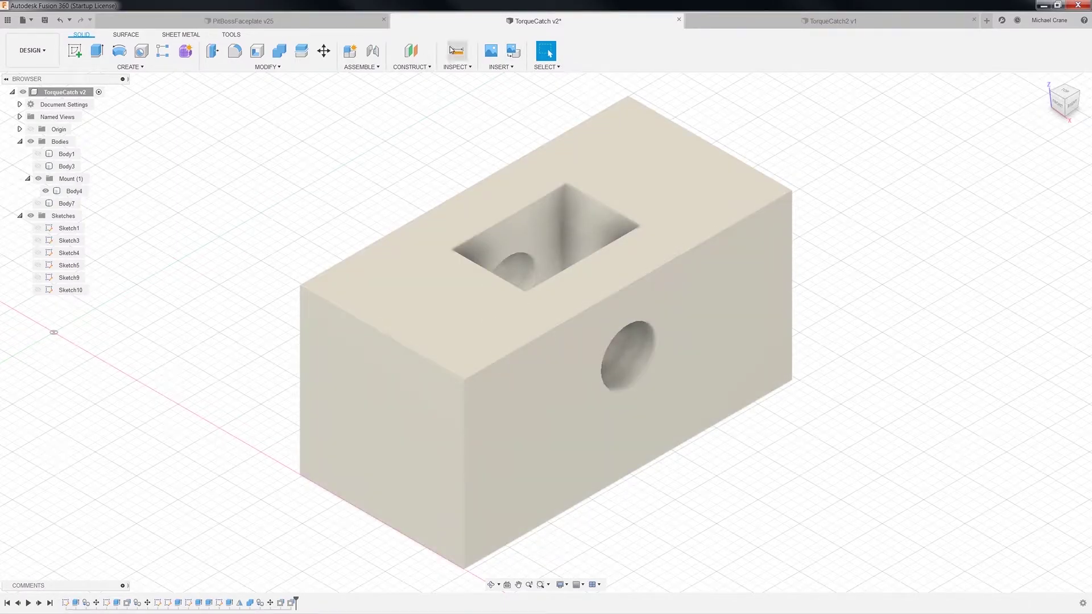
click(464, 437)
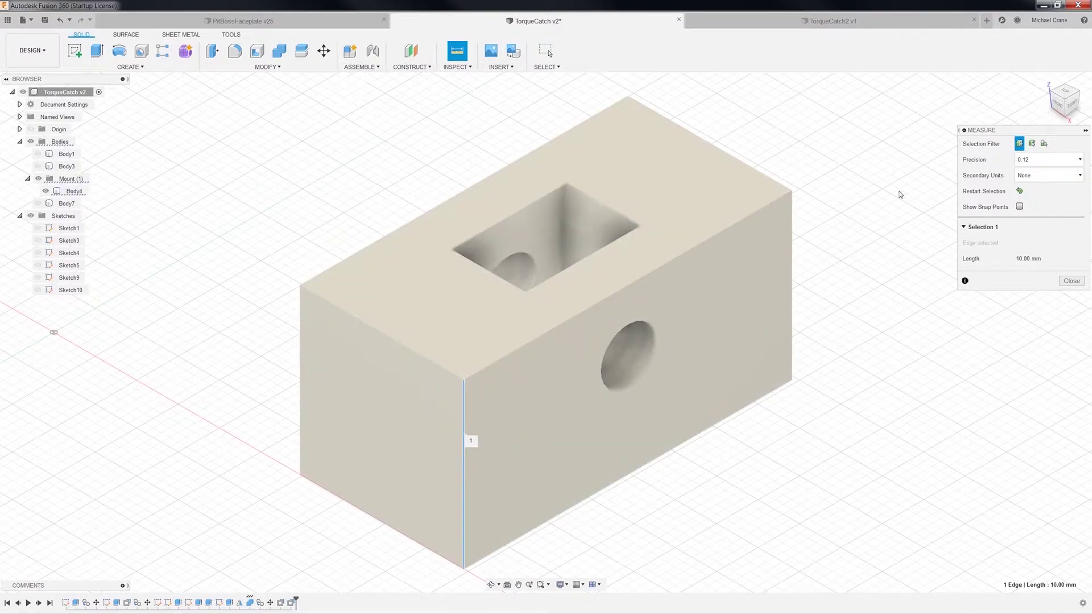
click(1019, 192)
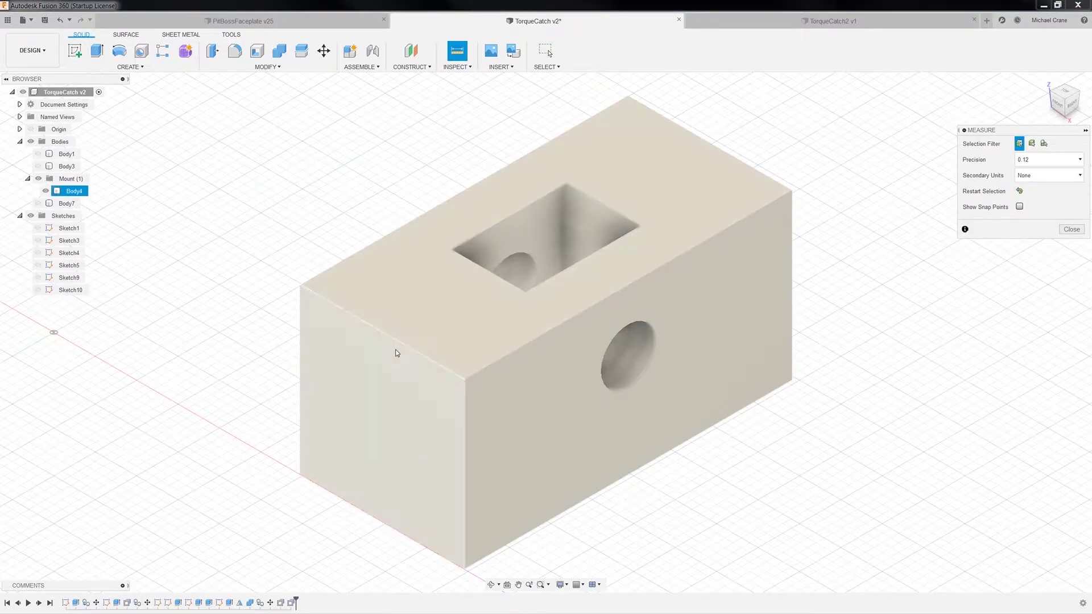
click(412, 350)
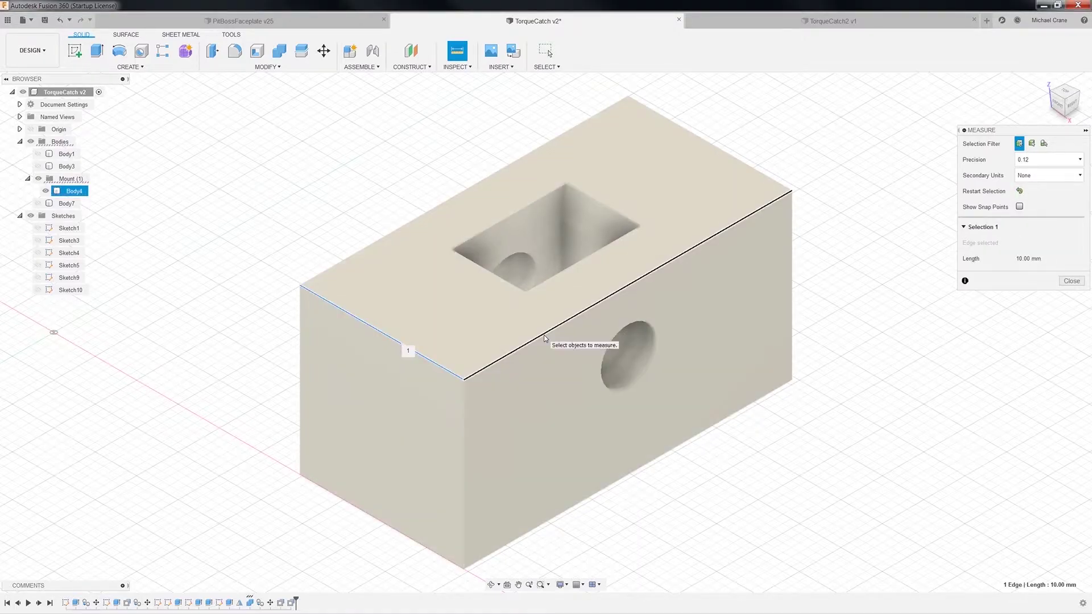
click(544, 339)
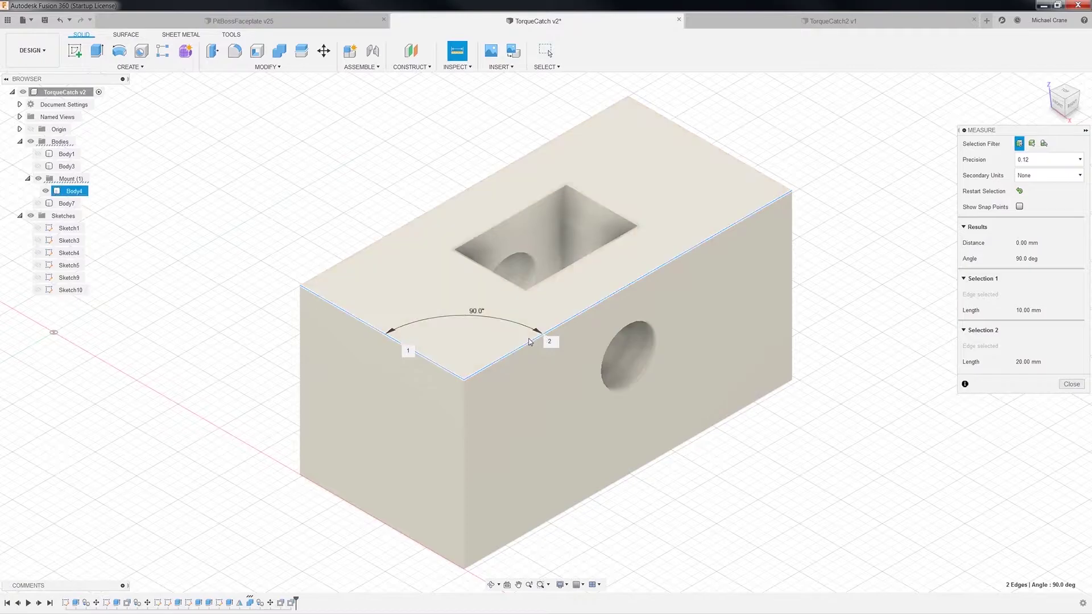
click(253, 21)
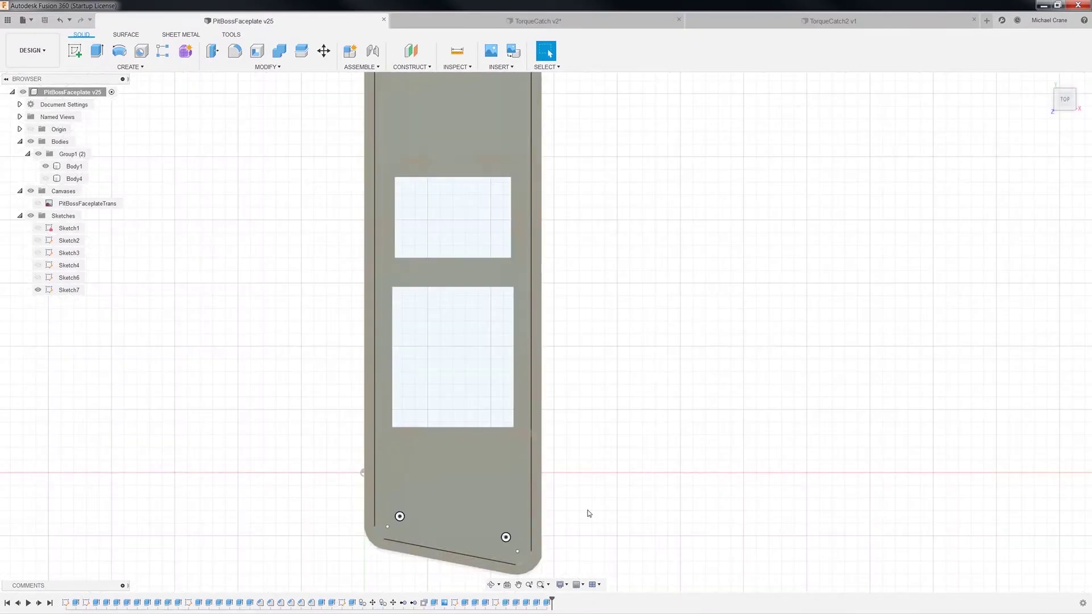
click(568, 25)
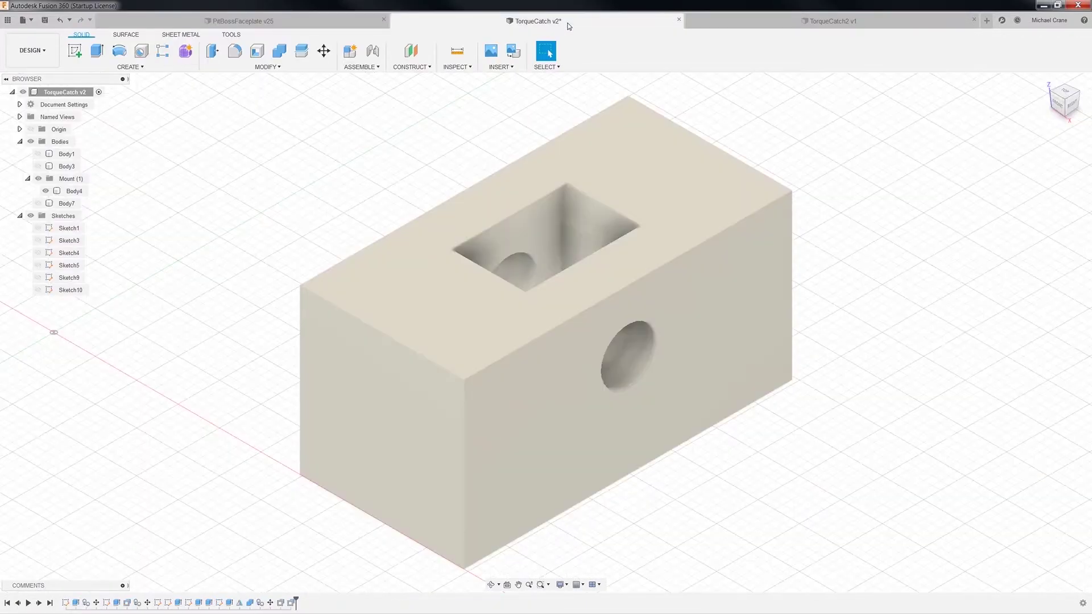
Step: In the TorqueCatch2 design, start a sketch on the block's top face and draw a rectangle 10 mm high and 6 mm wide inside it
click(794, 23)
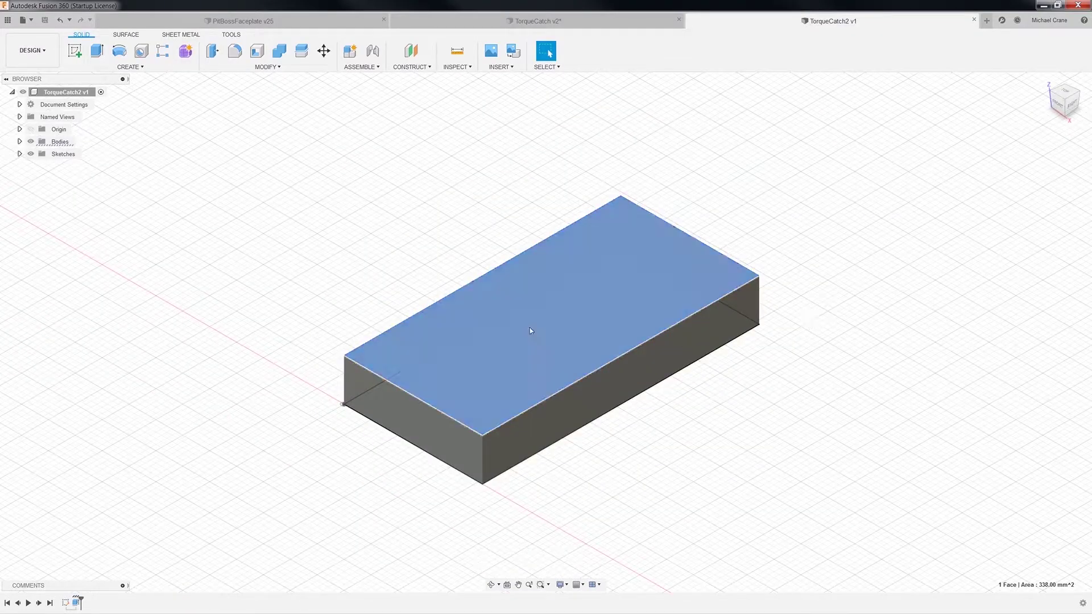
click(128, 67)
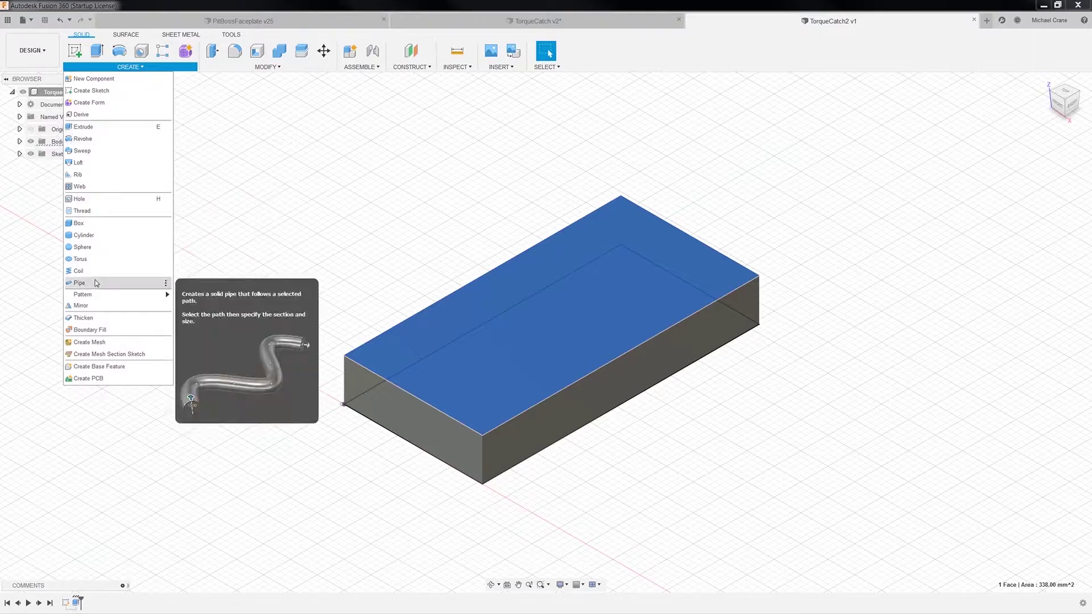
click(91, 90)
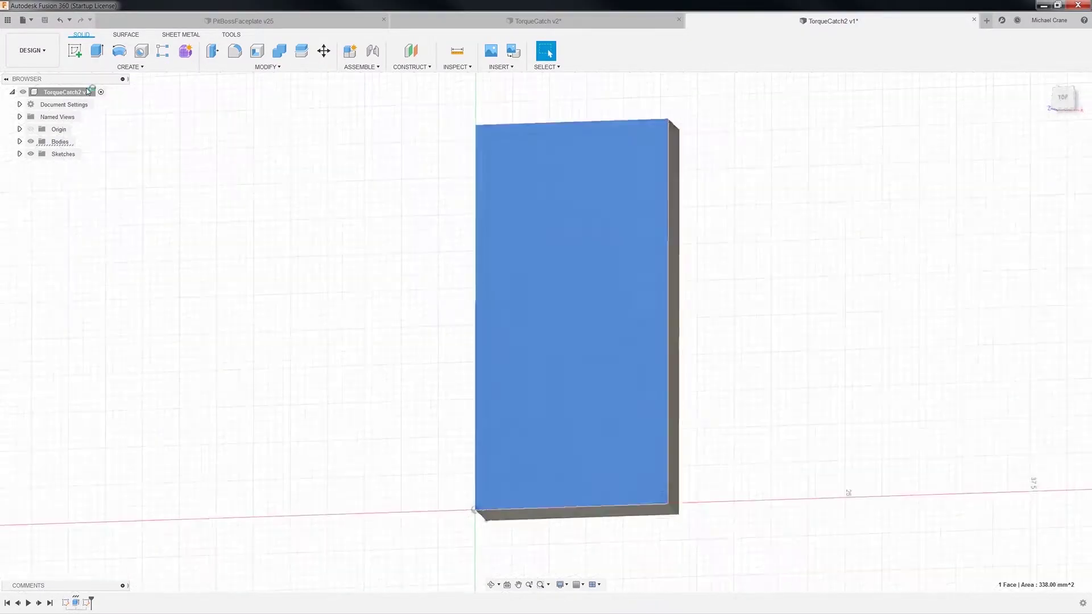
click(595, 380)
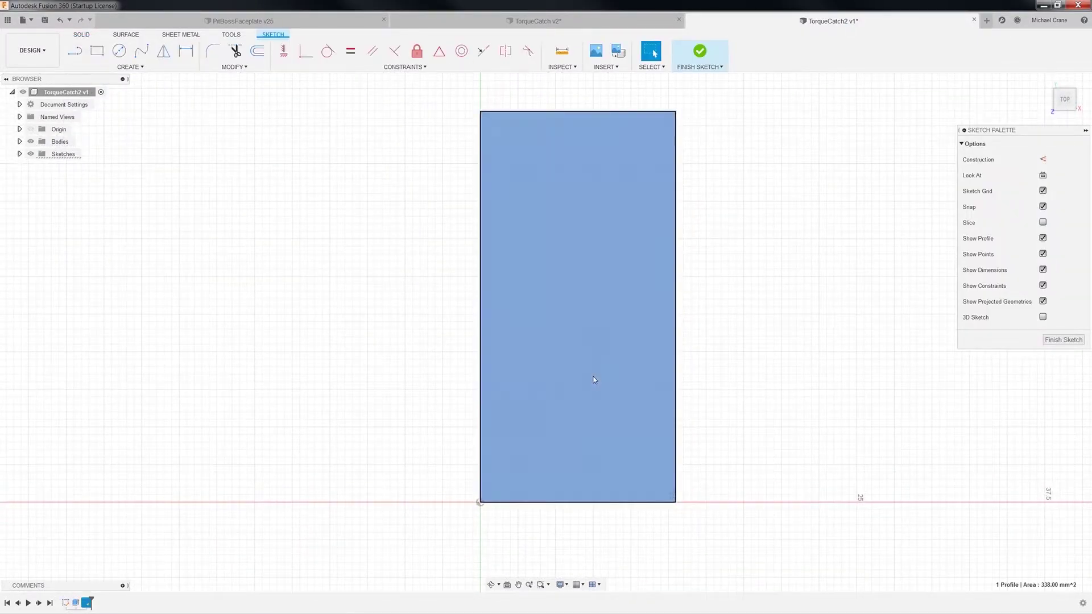
click(98, 52)
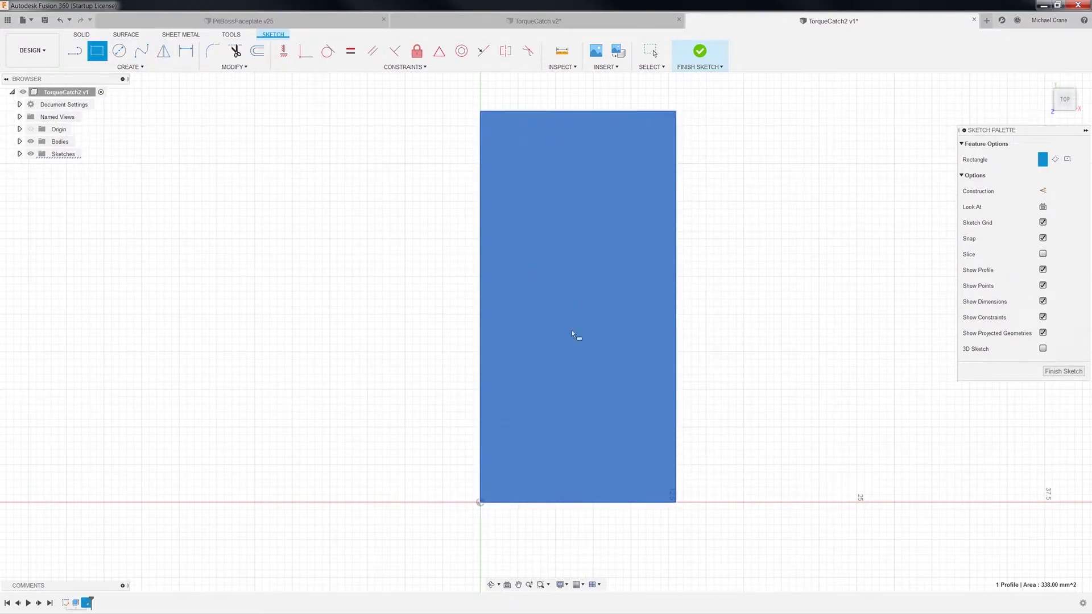
click(531, 265)
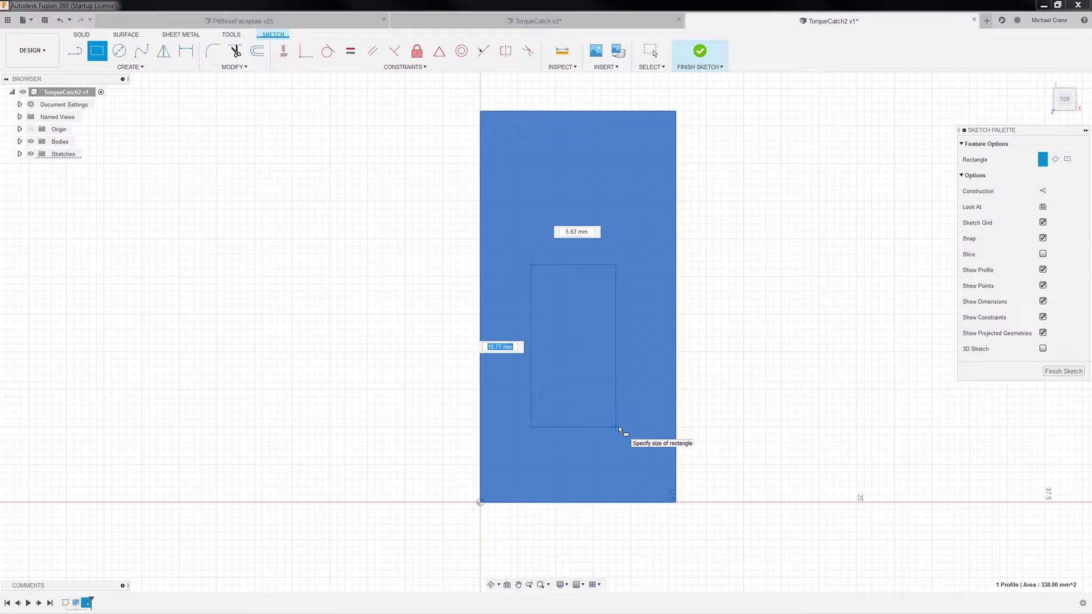
text(10)
key(Tab)
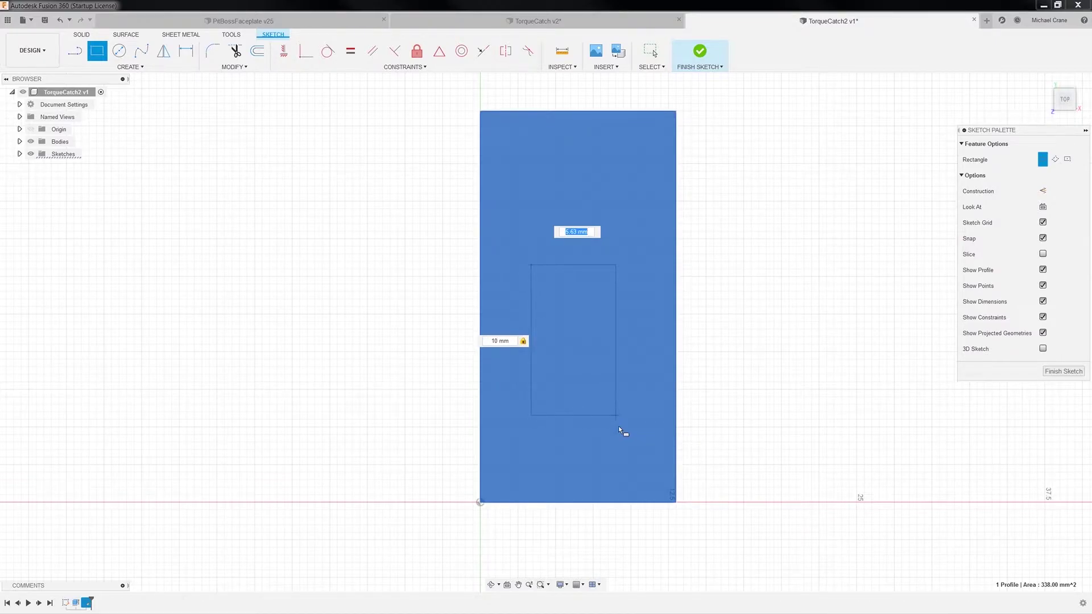
text(10)
key(Tab)
text(6)
key(Return)
key(Escape)
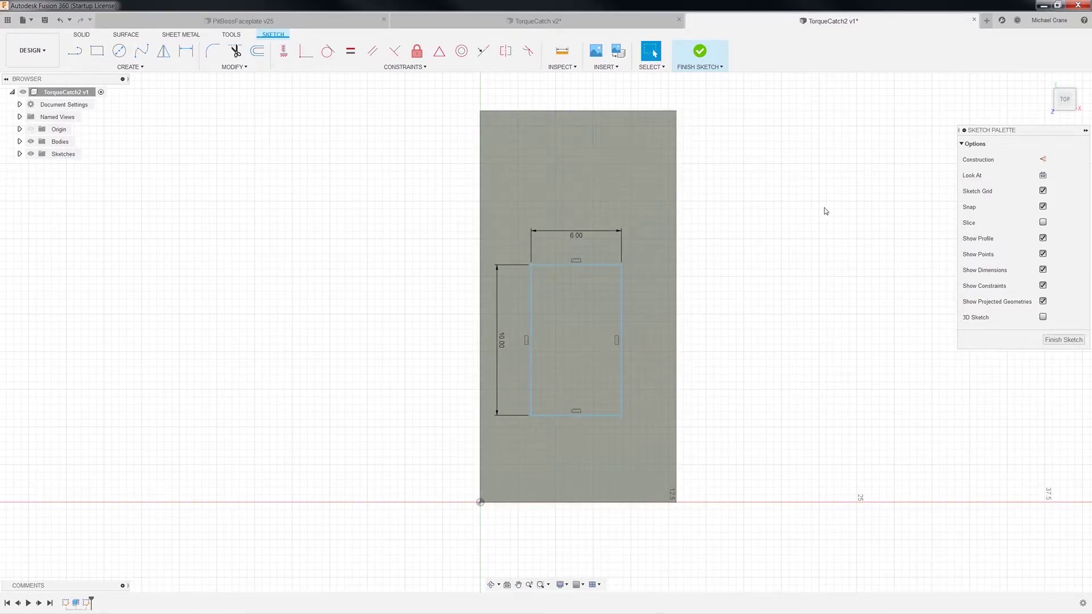
Step: In the TorqueCatch design, measure the short and long edges of the block's top face again
click(655, 22)
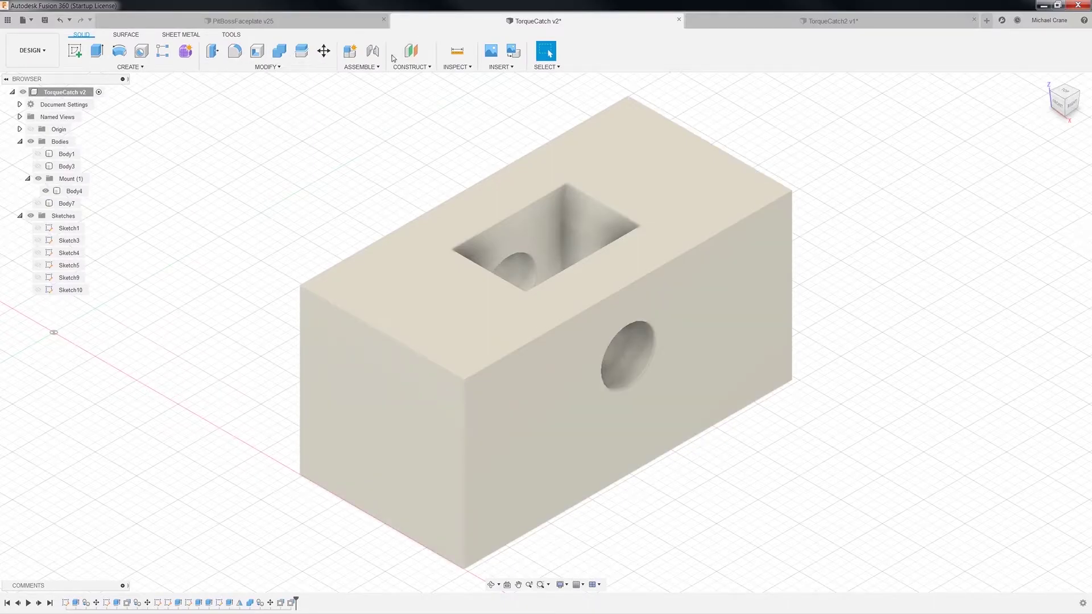
click(457, 51)
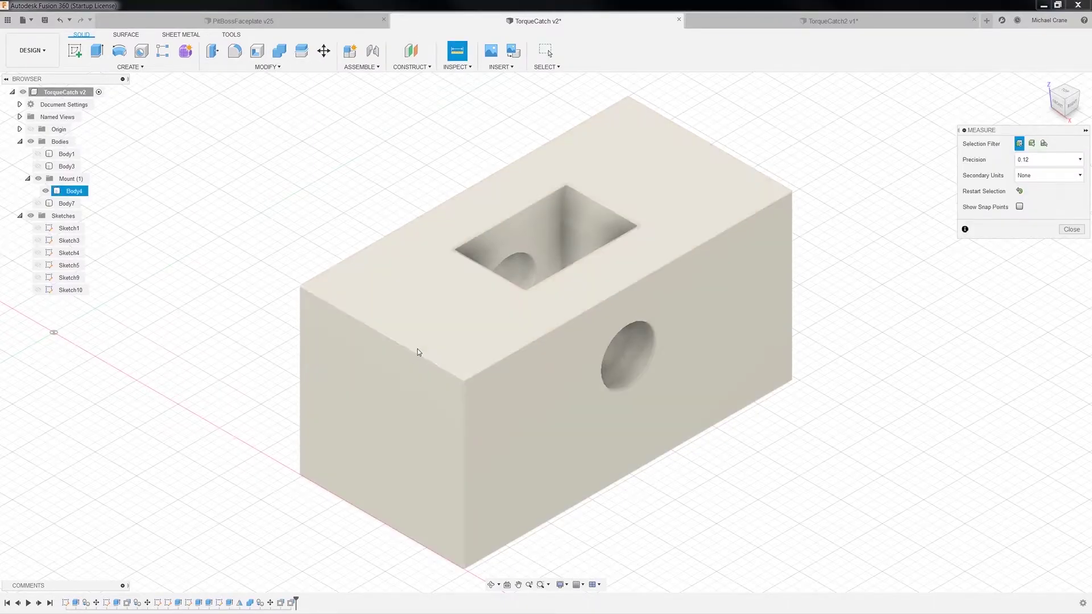
click(418, 351)
click(417, 353)
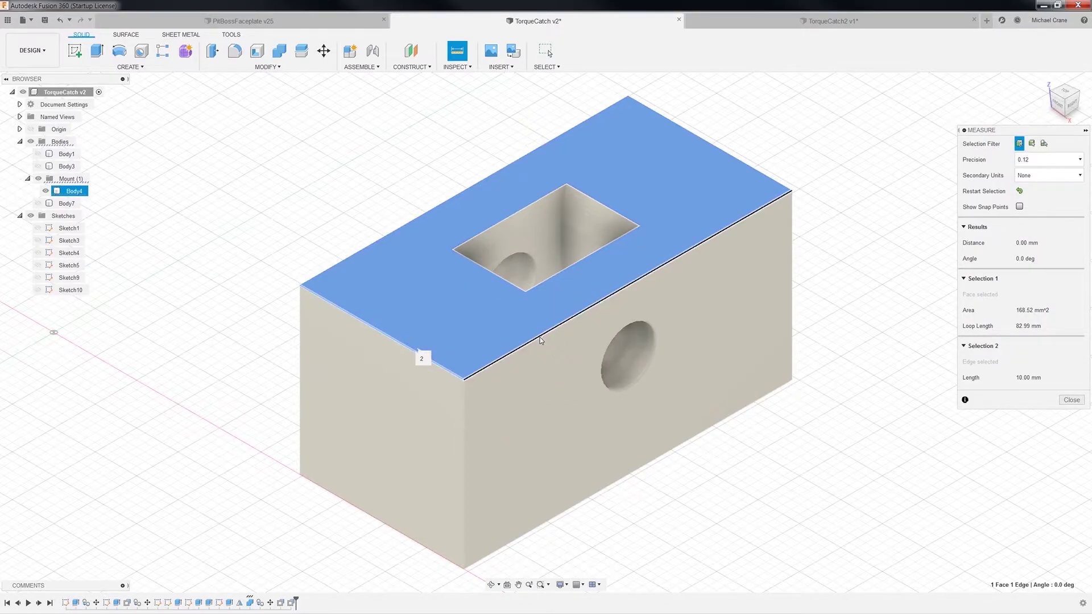
click(540, 337)
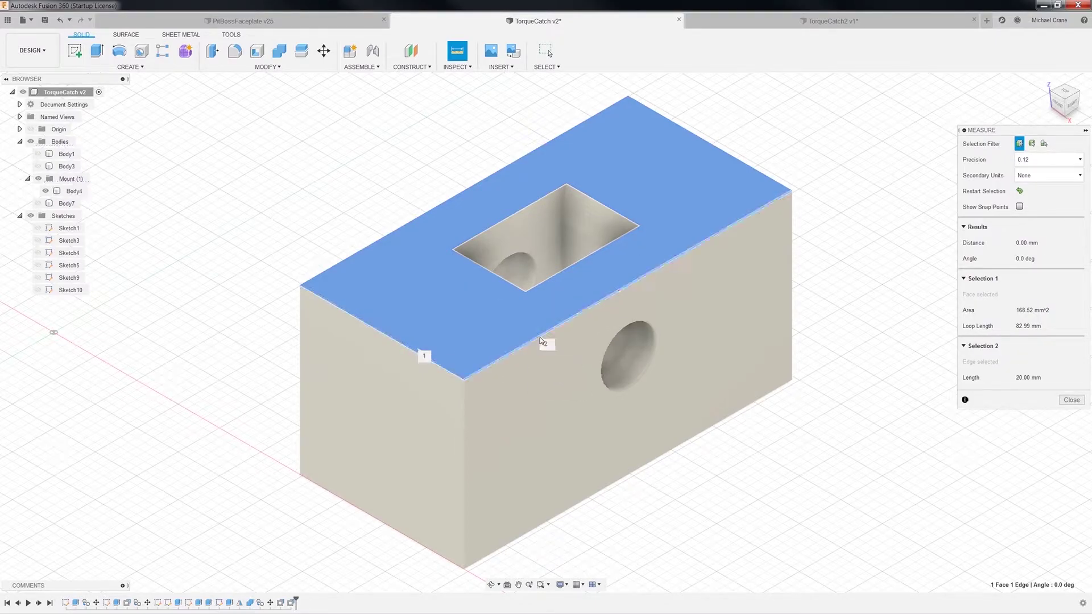
click(271, 23)
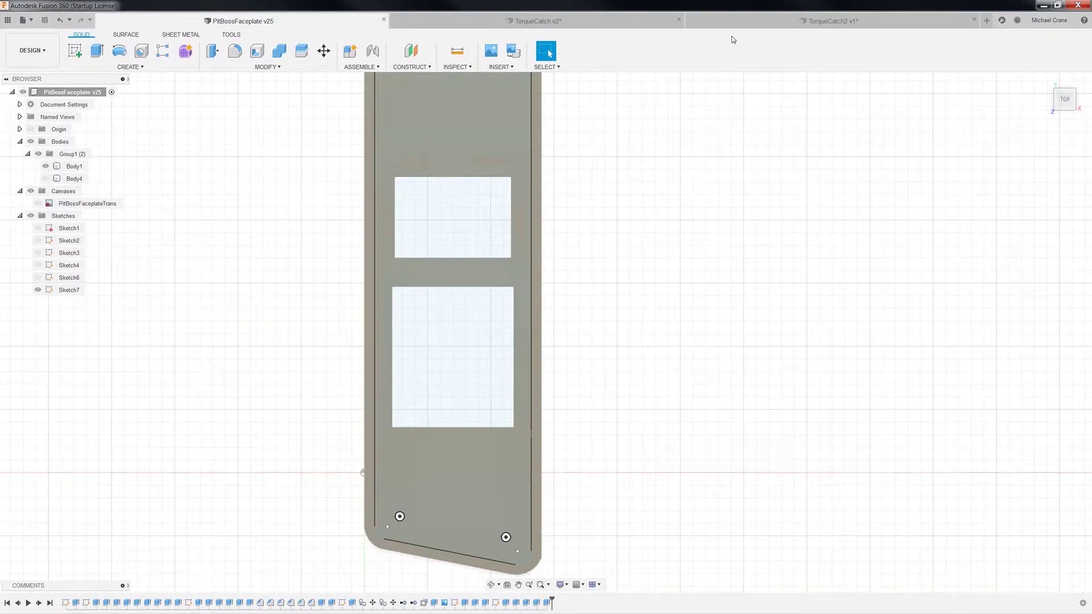
Step: Return to the TorqueCatch2 design and set the sketched rectangle's width to 10 mm
click(821, 23)
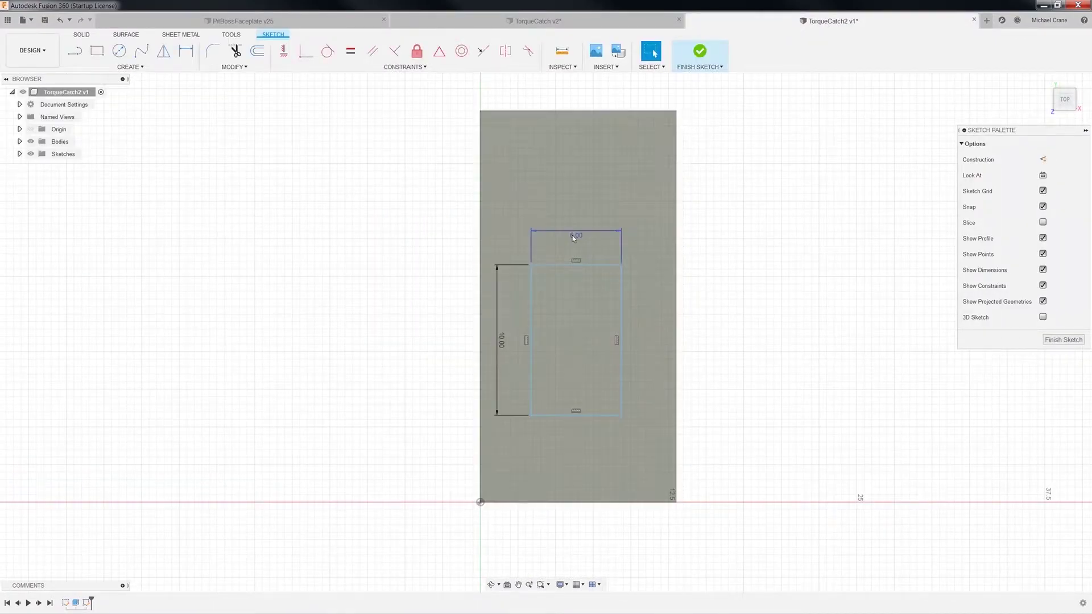
double_click(575, 237)
text(10)
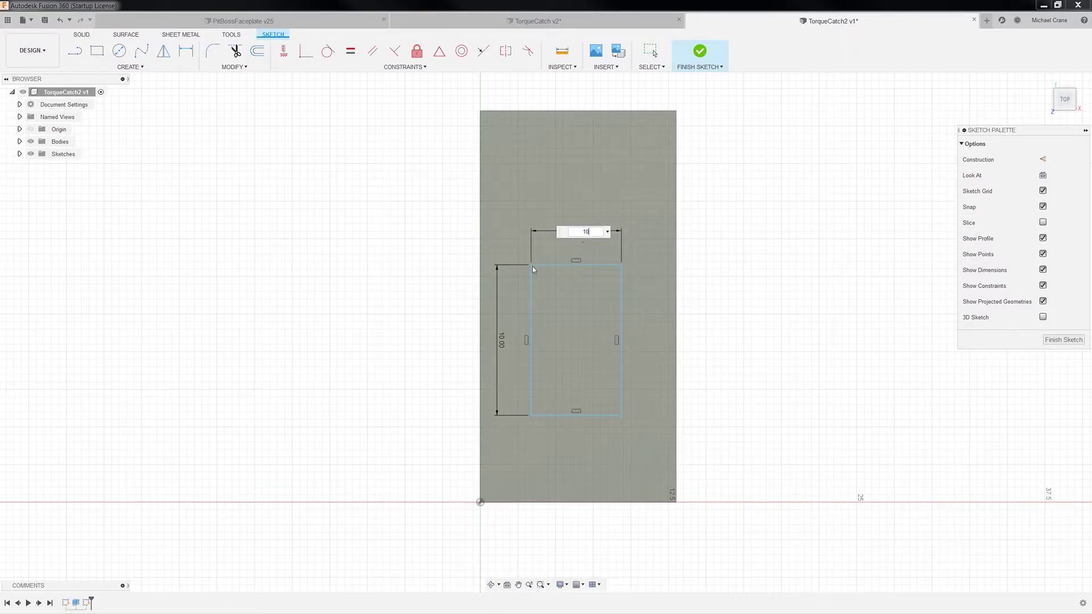
click(505, 338)
double_click(502, 339)
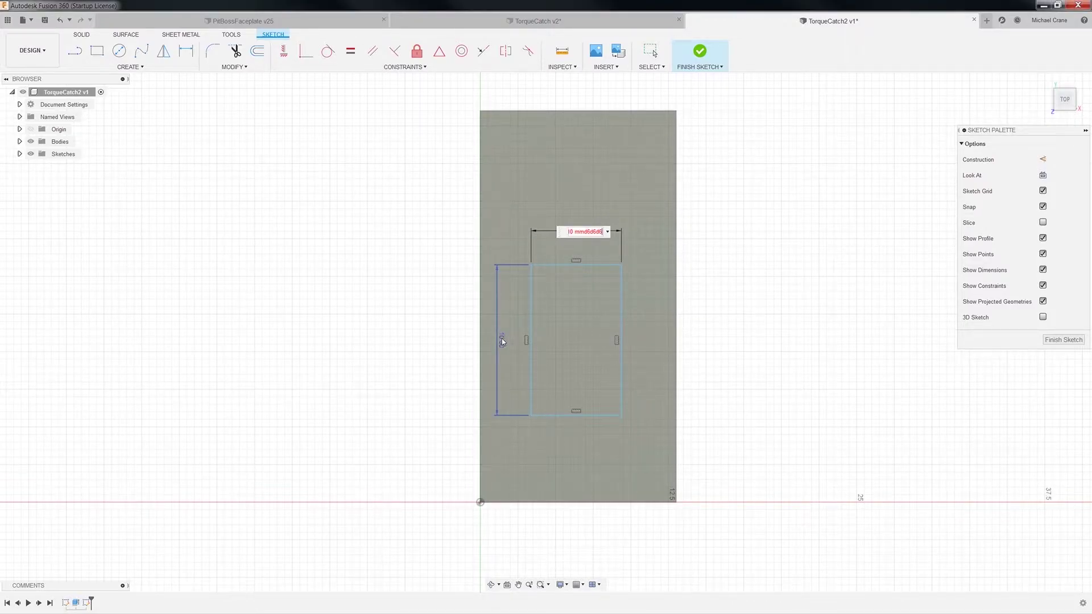
click(500, 340)
key(BackSpace)
key(BackSpace)
key(BackSpace)
key(BackSpace)
key(BackSpace)
key(BackSpace)
key(BackSpace)
key(BackSpace)
key(BackSpace)
key(BackSpace)
key(BackSpace)
key(BackSpace)
key(BackSpace)
key(BackSpace)
key(BackSpace)
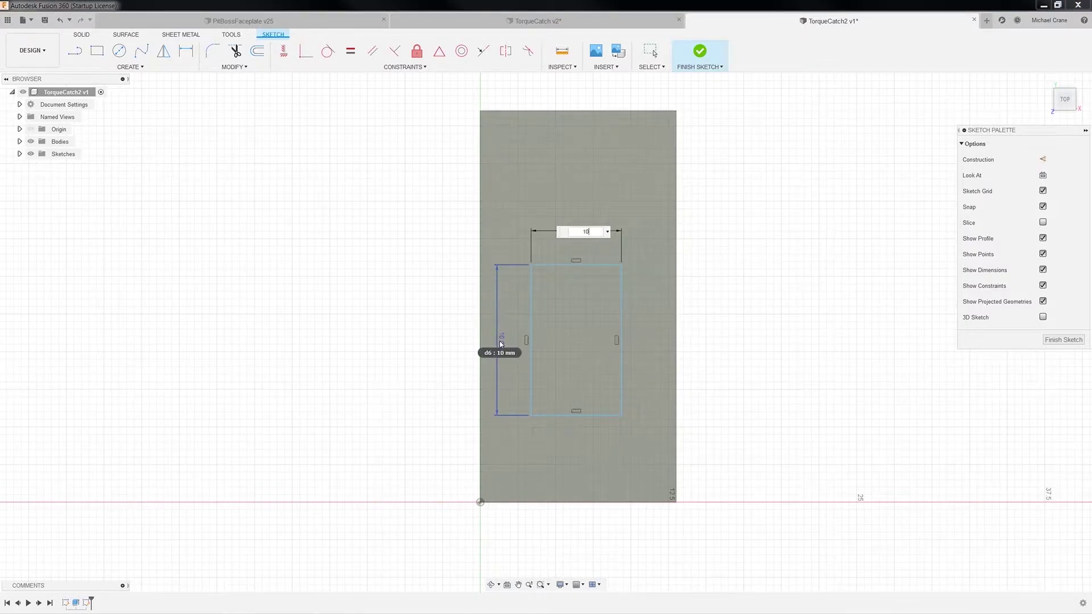
text(10)
key(Return)
Step: Set the rectangle's height to 20 mm and move the rectangle so it lies fully within the block's top face
double_click(501, 342)
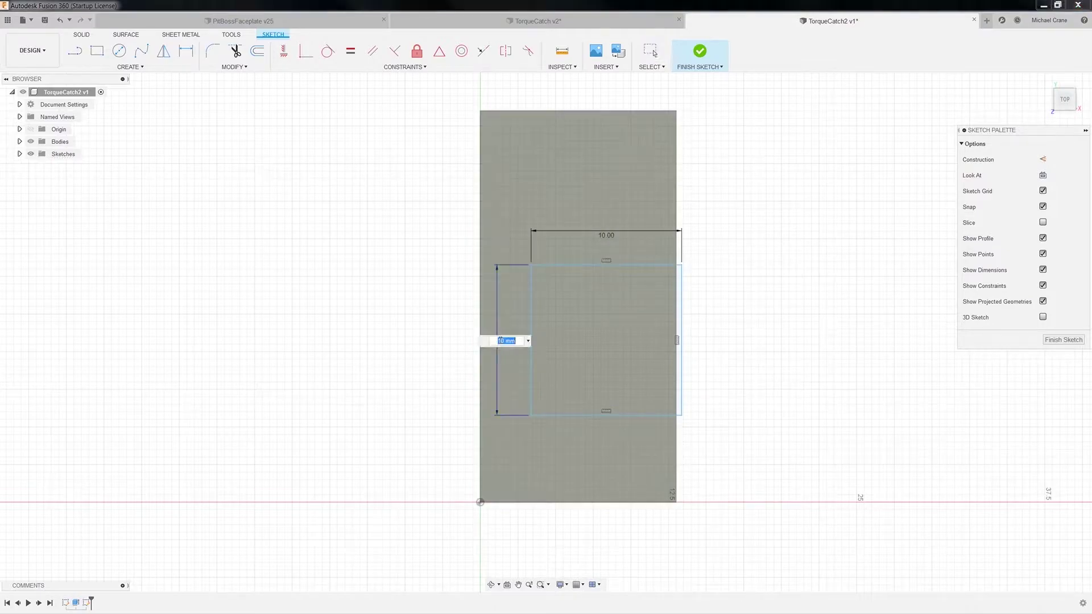
text(20)
key(Return)
key(Escape)
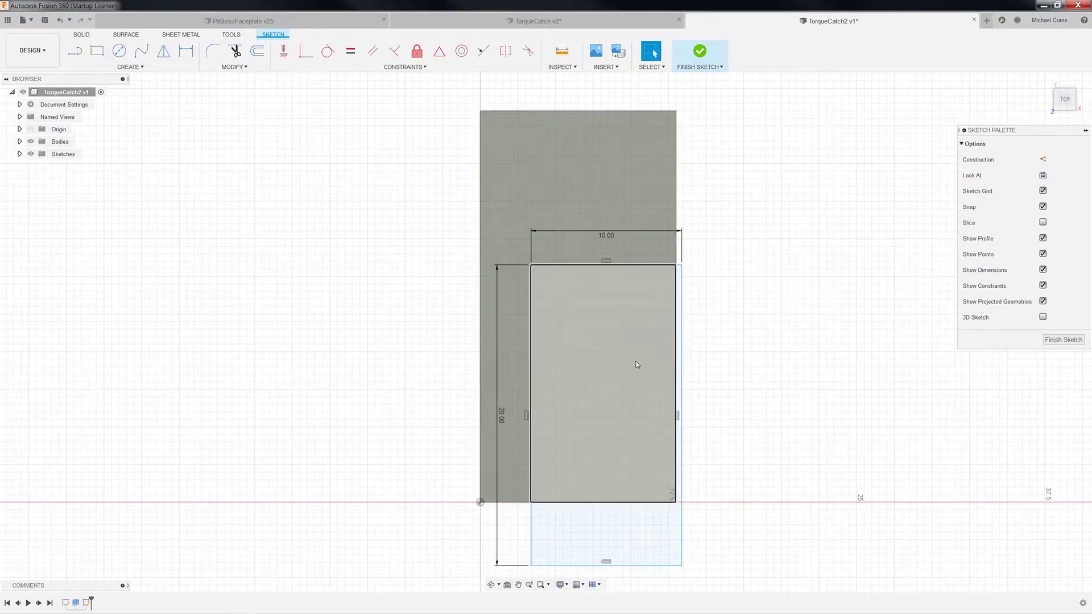
drag(627, 367, 572, 193)
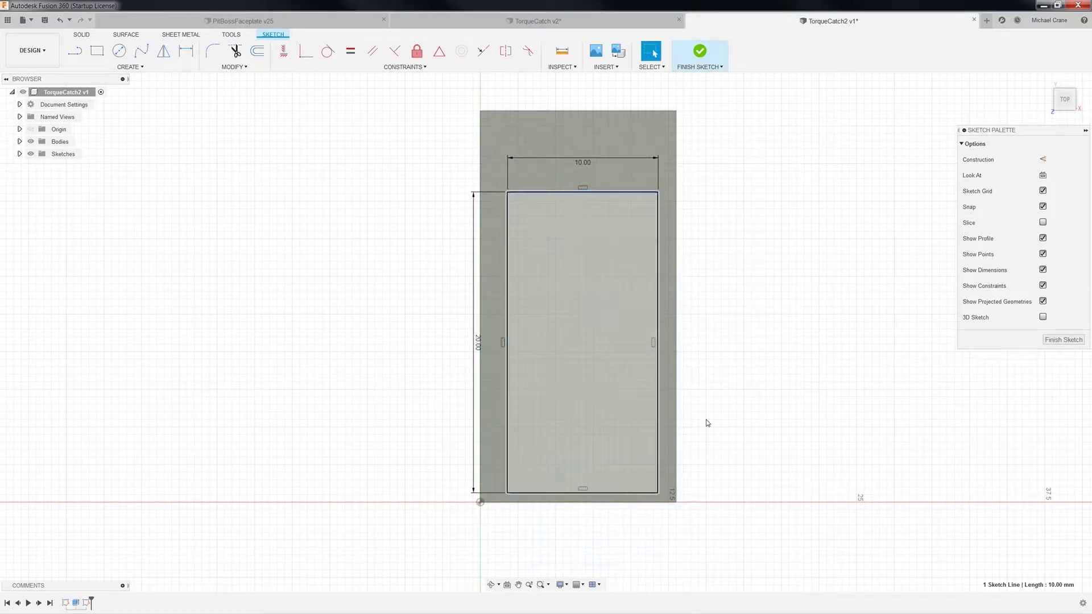
Step: Apply a MidPoint constraint between the rectangle's lower short edge and the block's lower short edge
mouse_move(694, 483)
middle_down()
mouse_move(695, 356)
mouse_move(678, 324)
mouse_move(658, 380)
middle_up()
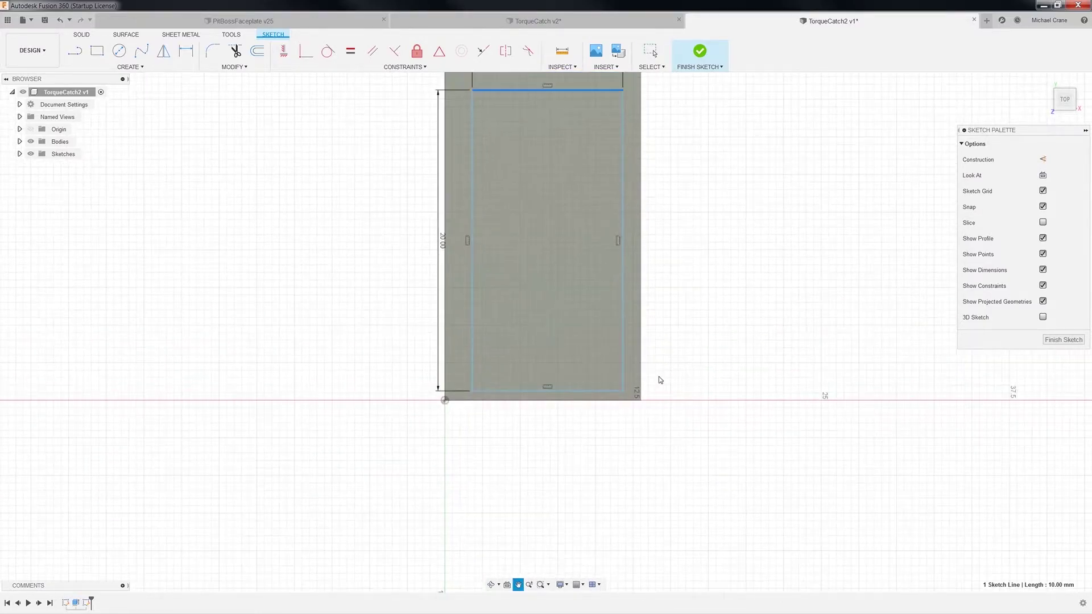
scroll(558, 424, up, 2)
scroll(559, 424, up, 1)
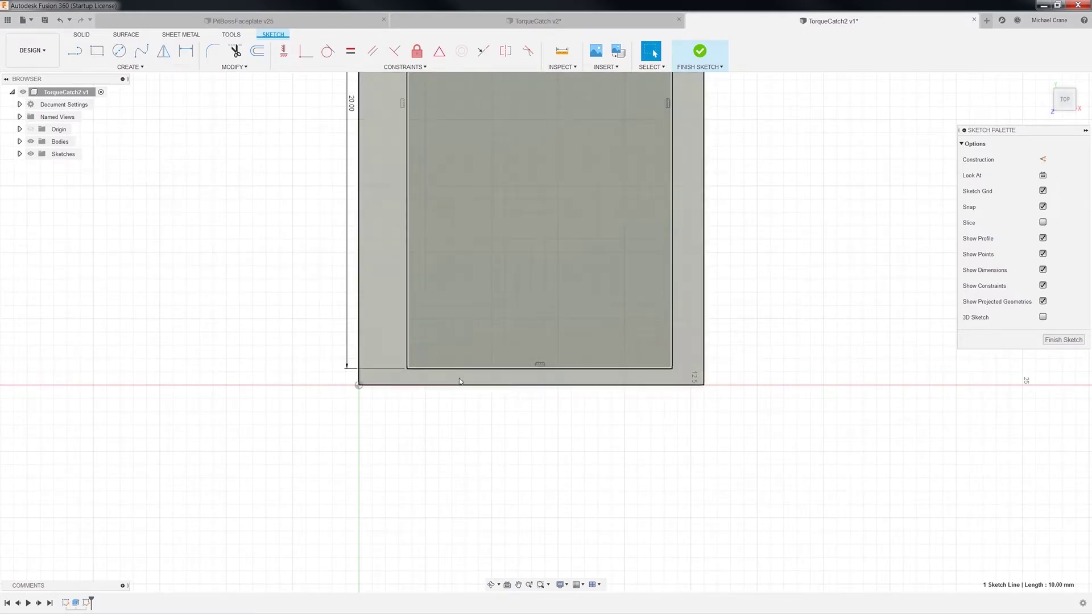
scroll(761, 389, down, 2)
mouse_move(787, 358)
middle_down()
mouse_move(743, 427)
mouse_move(682, 453)
middle_up()
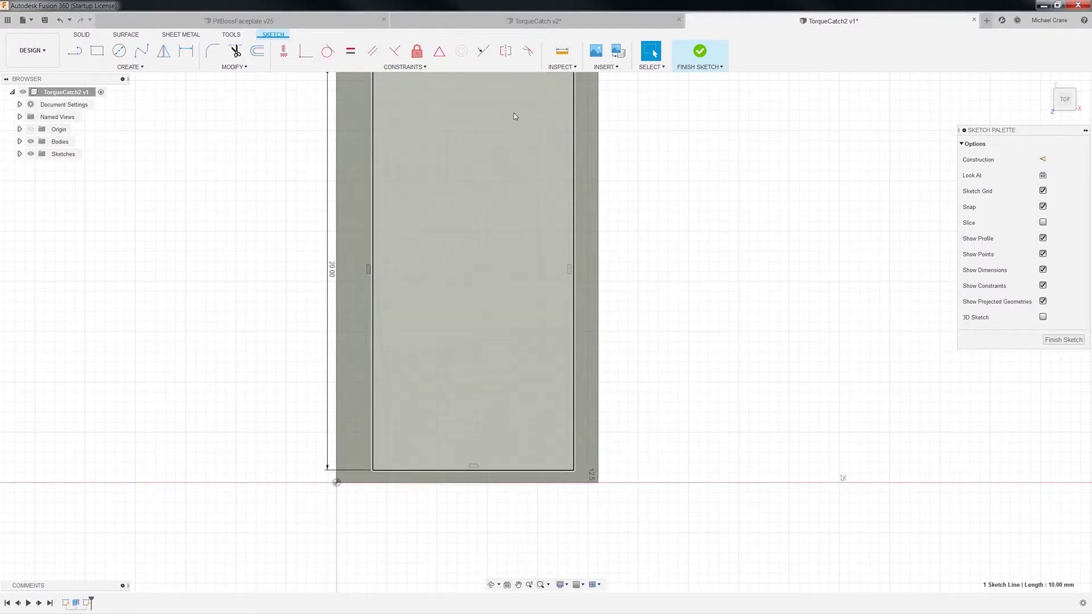
scroll(718, 333, down, 2)
middle_drag(714, 342, 650, 450)
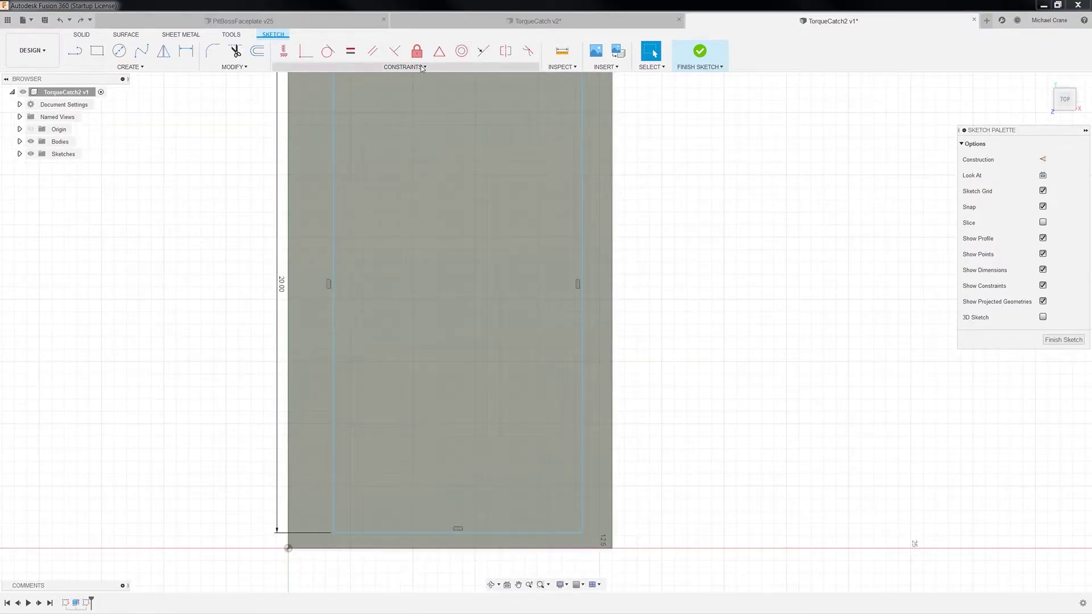
click(421, 65)
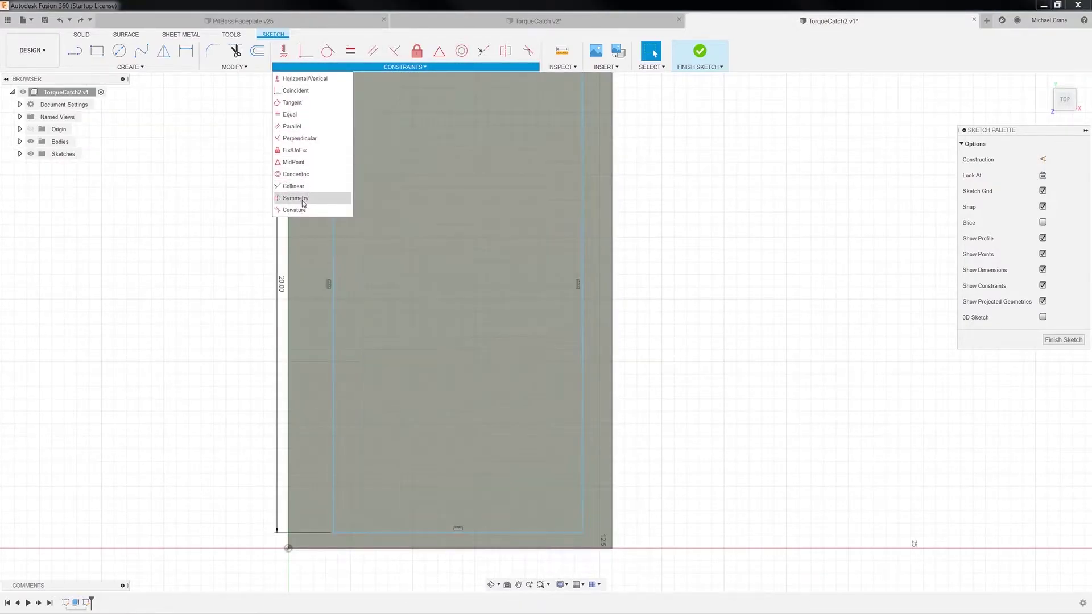
click(295, 163)
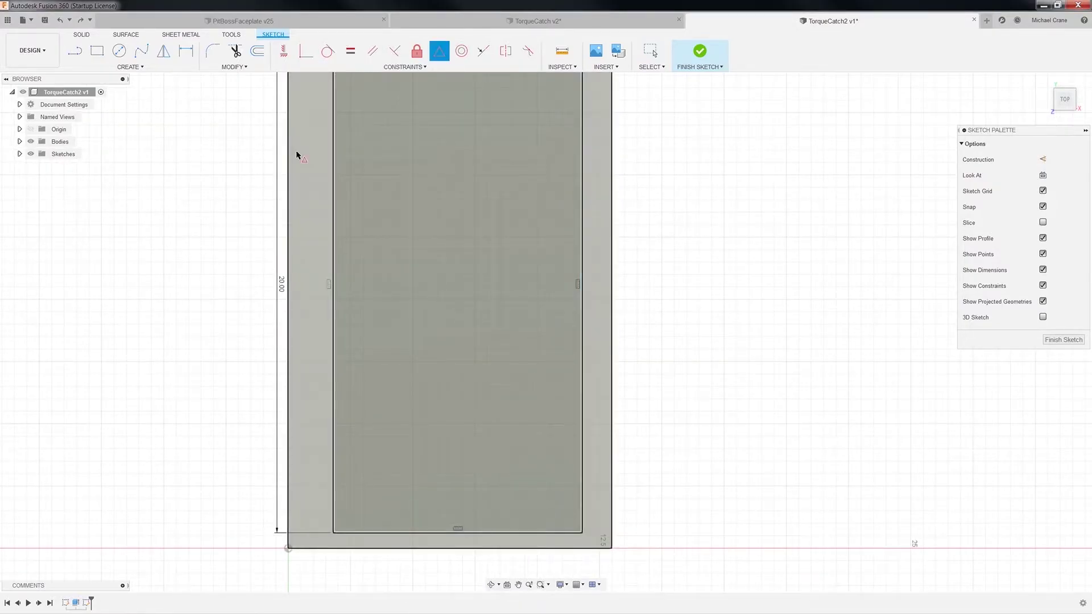
click(457, 534)
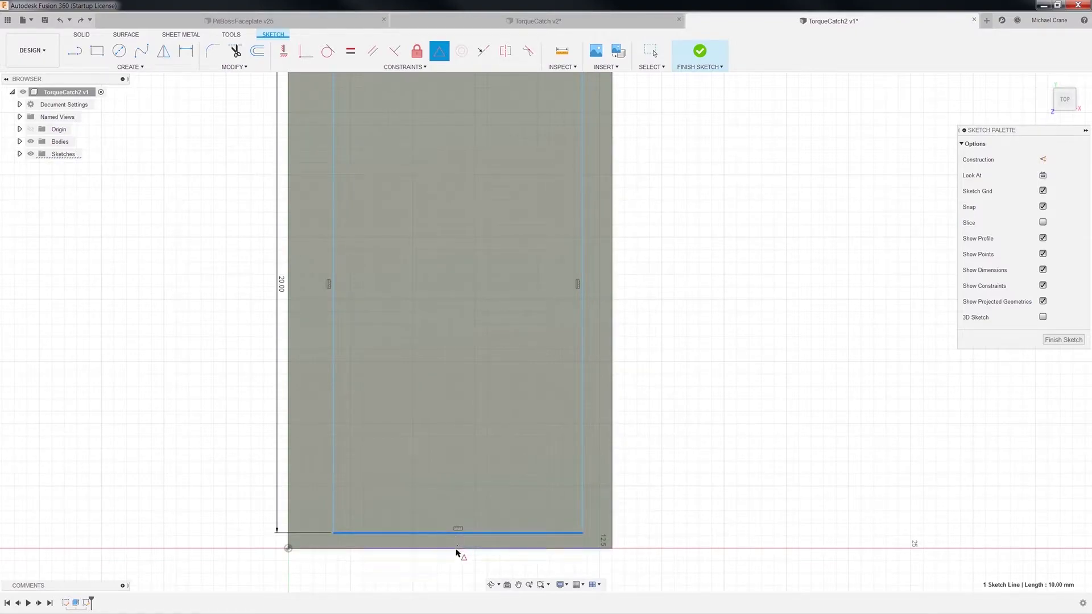
click(456, 549)
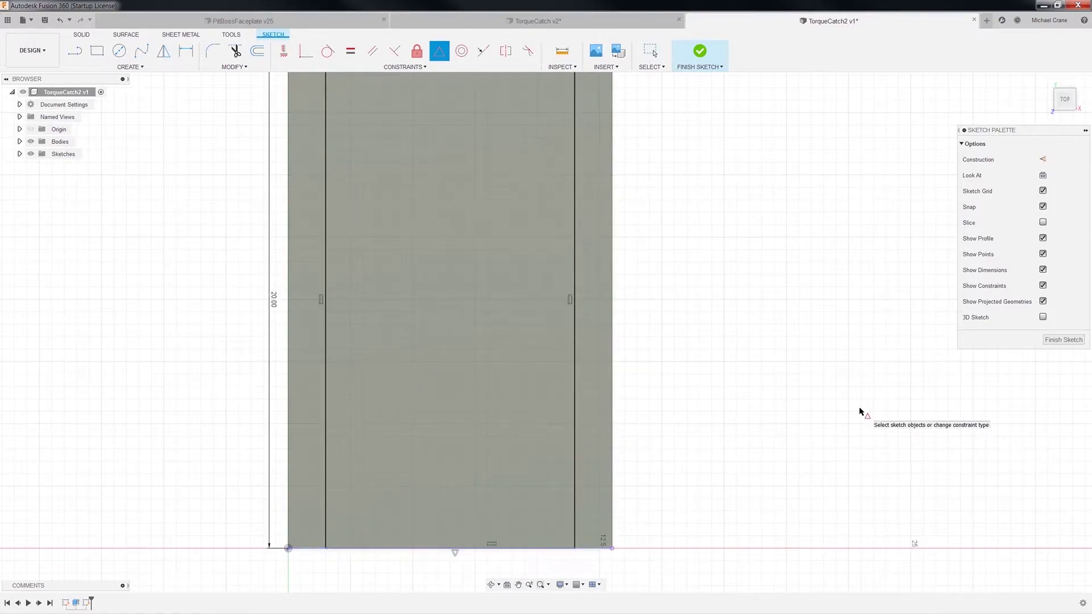
Step: Save the TorqueCatch2 design as a new version and finish the sketch
click(45, 20)
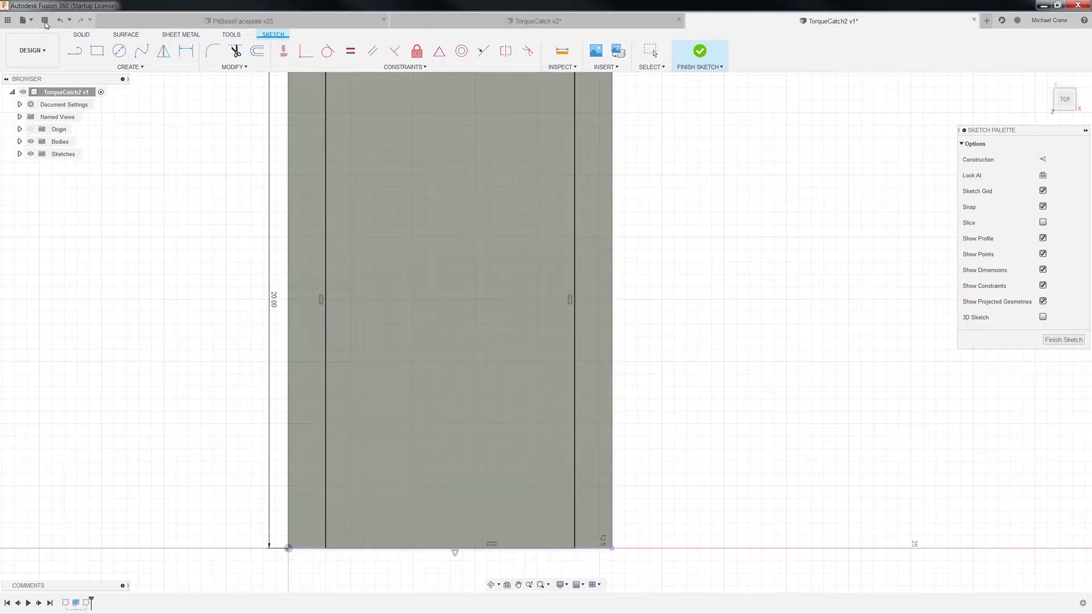
click(550, 323)
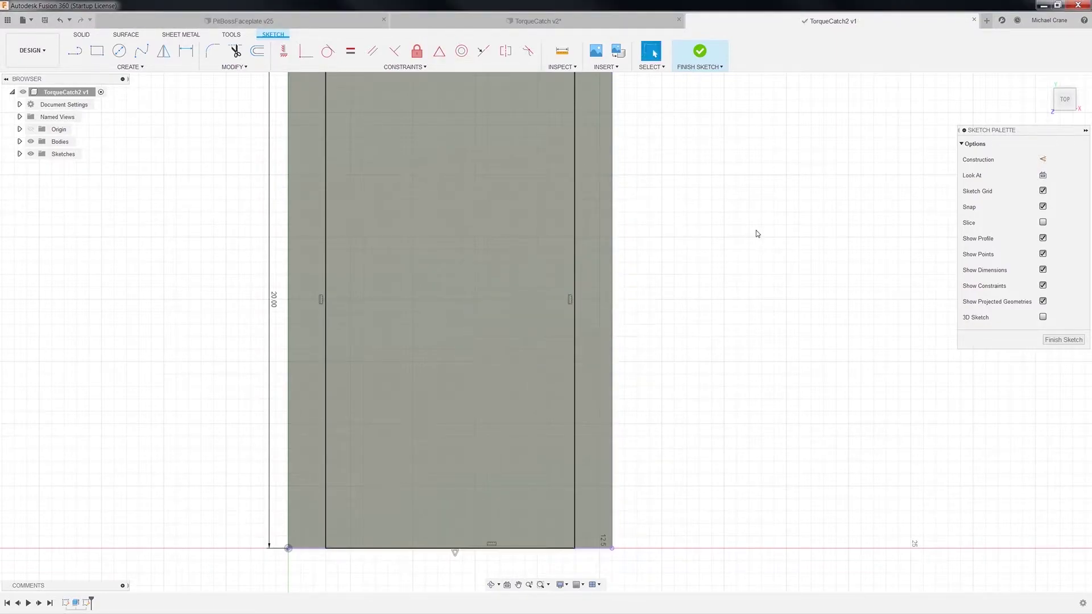
click(1063, 340)
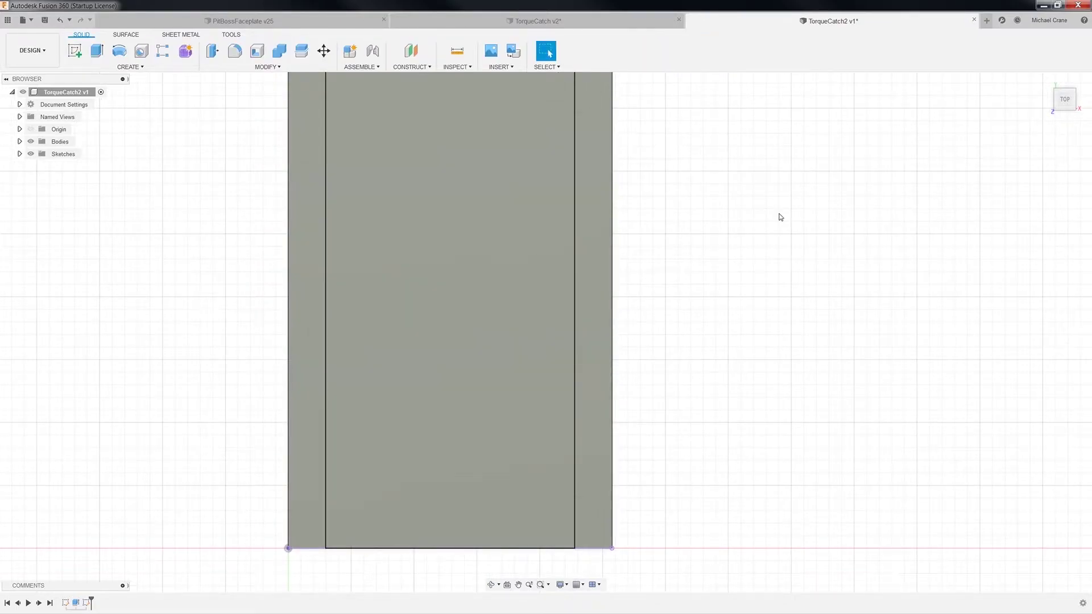
Step: Extrude the inner rectangular profile upward by 6 mm from the block's top face
click(1046, 81)
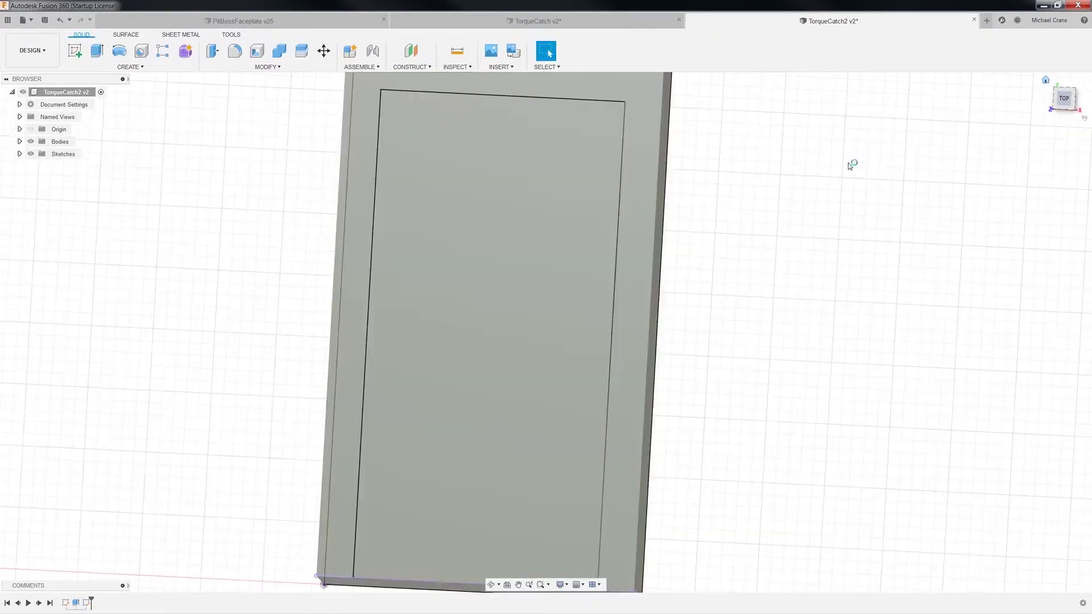
click(483, 341)
right_click(483, 340)
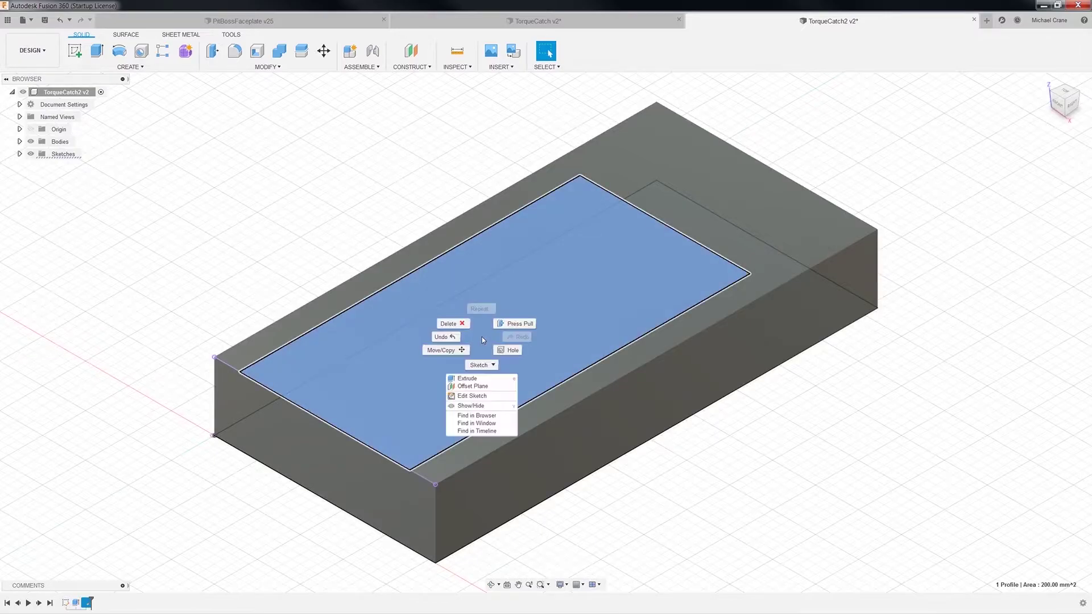
click(468, 380)
text(4)
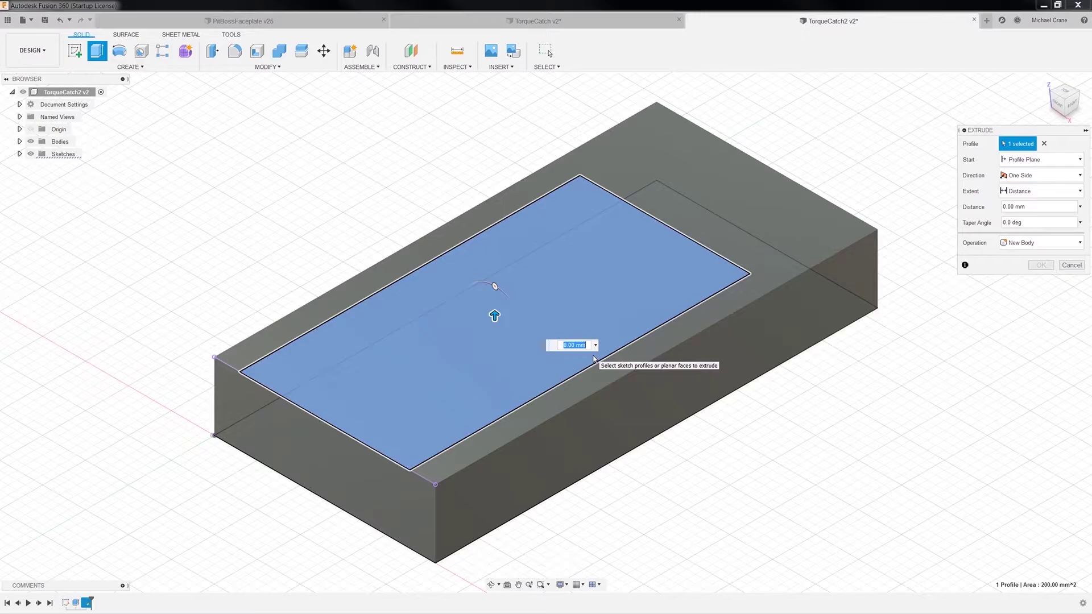
text(6)
key(Return)
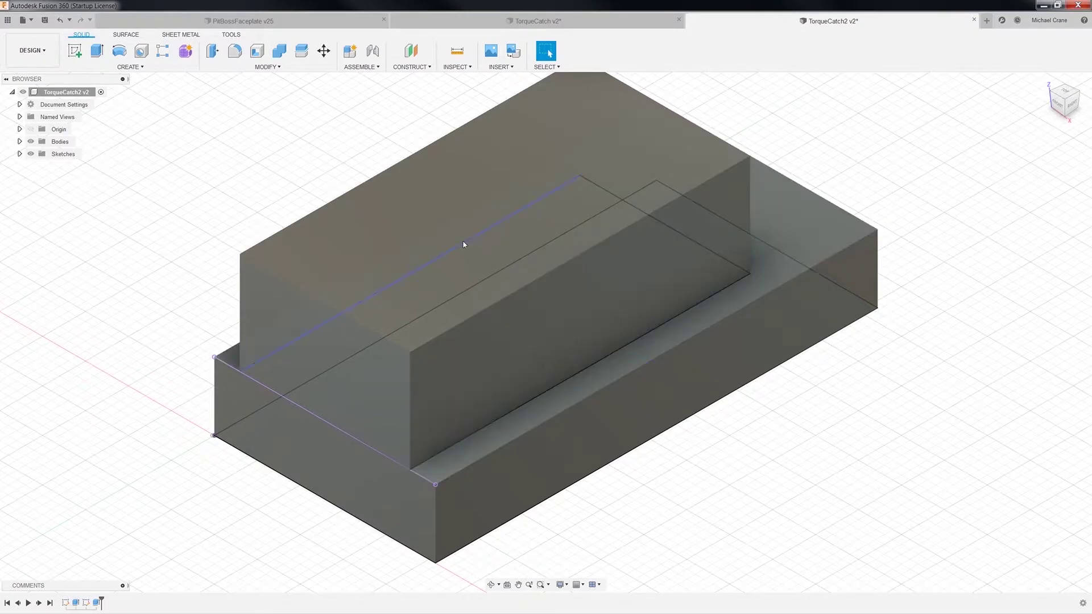
Step: Undo the extrusion and the midpoint constraint on the rectangle's lower edge in the top-face sketch
click(59, 20)
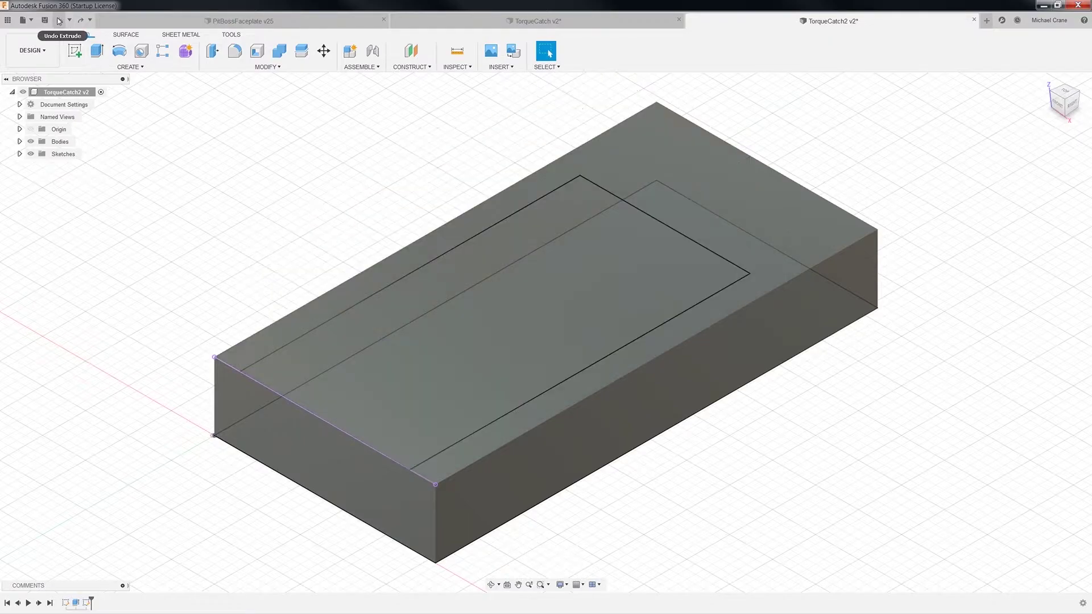
click(59, 20)
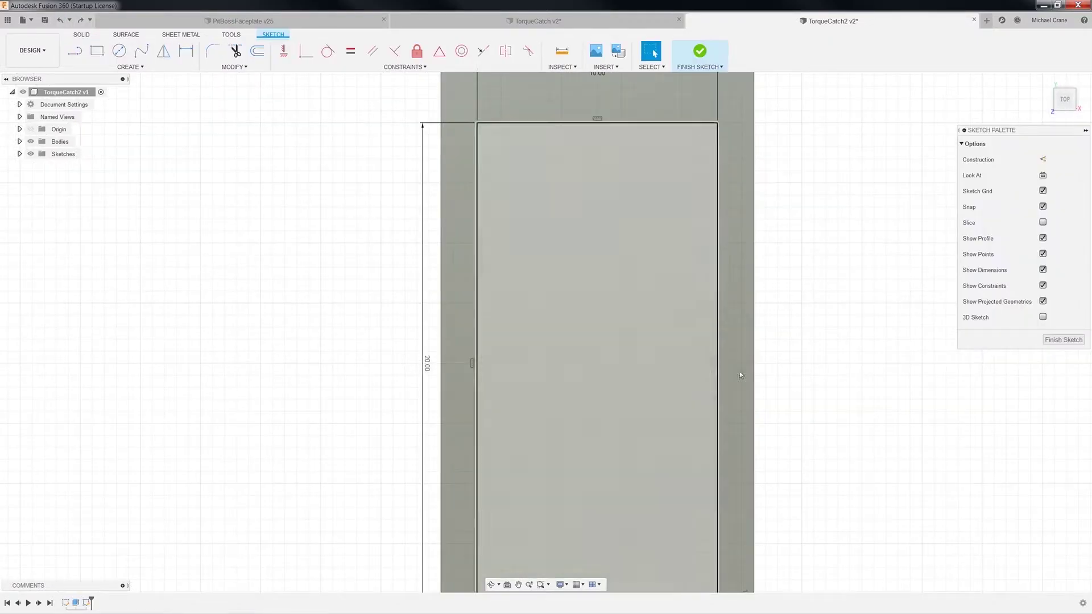
scroll(805, 375, down, 2)
middle_drag(830, 422, 763, 365)
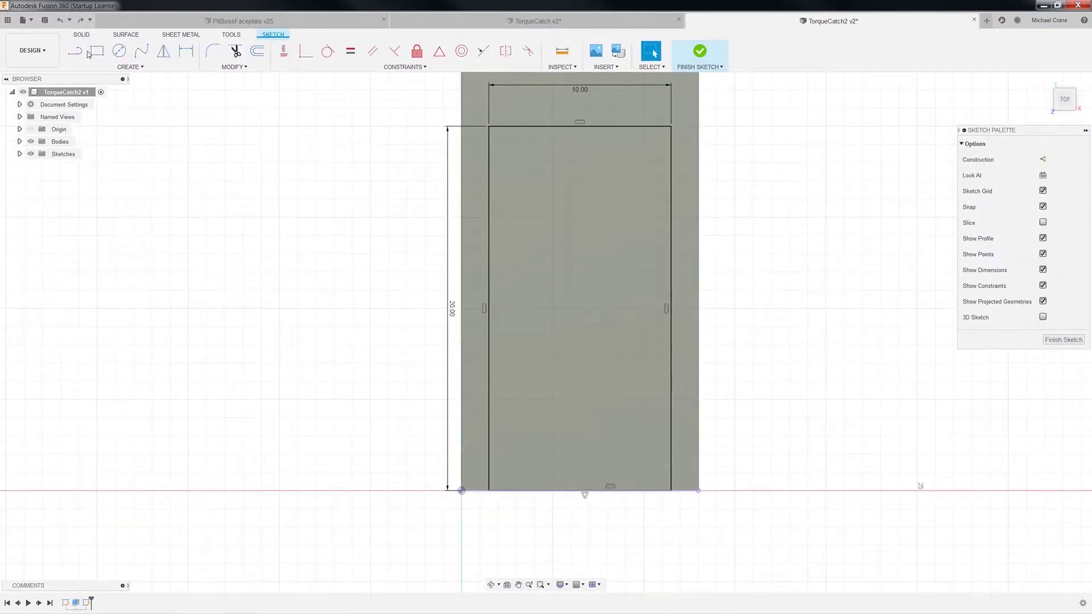
click(60, 22)
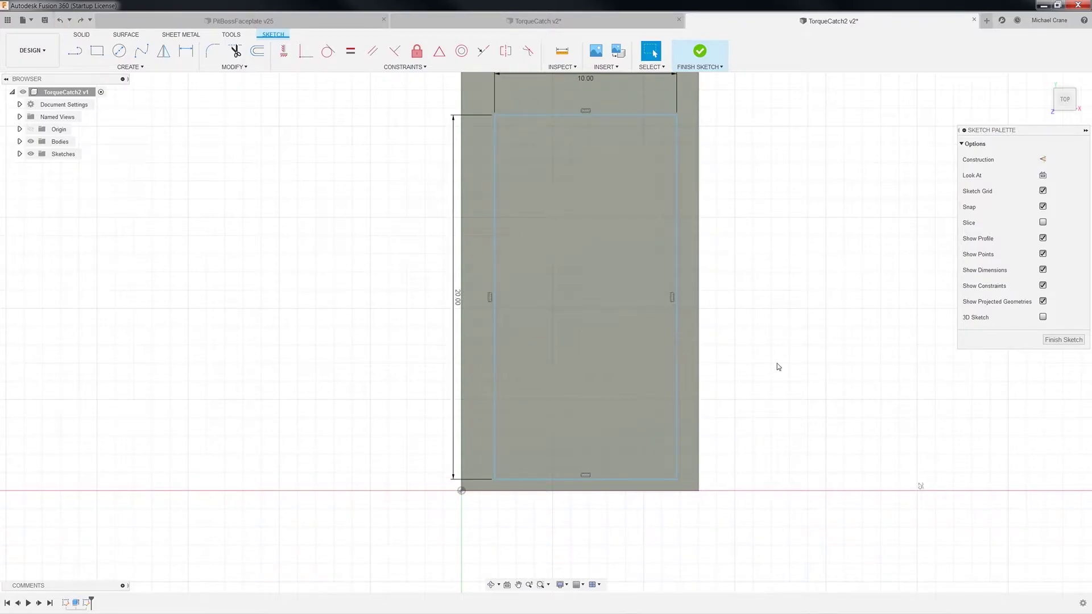
Step: Make the rectangle's lower-right corner coincident with the block face's lower-right corner and finish the sketch
scroll(732, 454, up, 5)
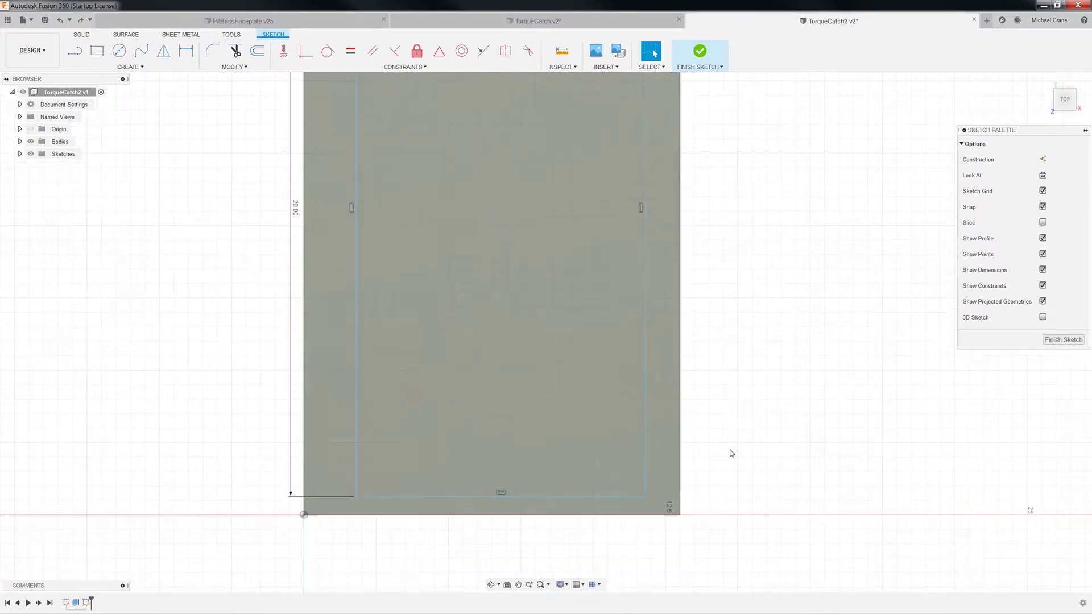
click(306, 56)
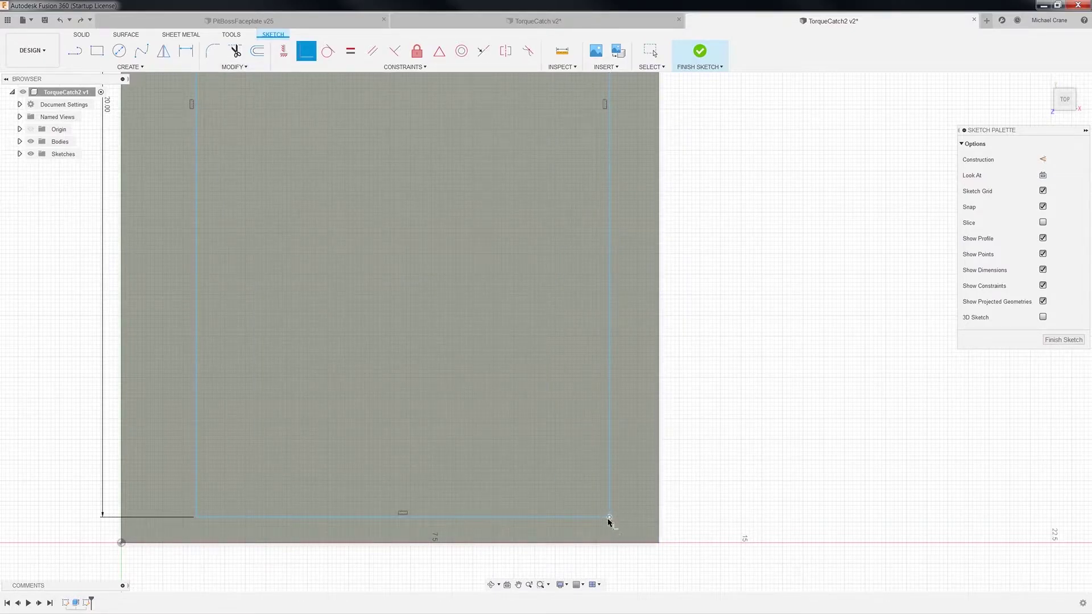
click(610, 519)
click(658, 544)
scroll(756, 429, down, 2)
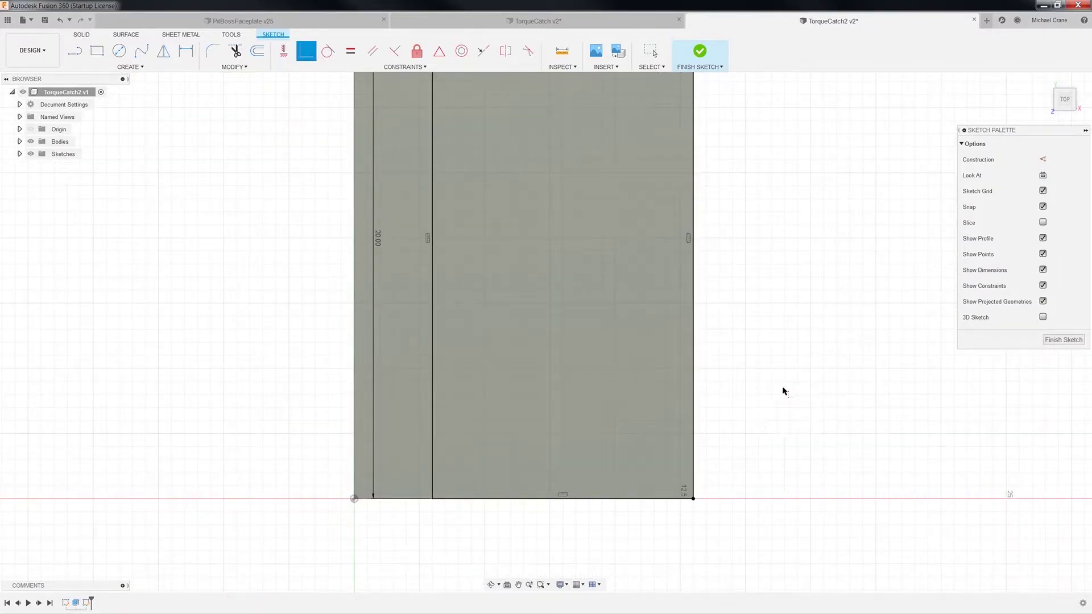
click(1069, 340)
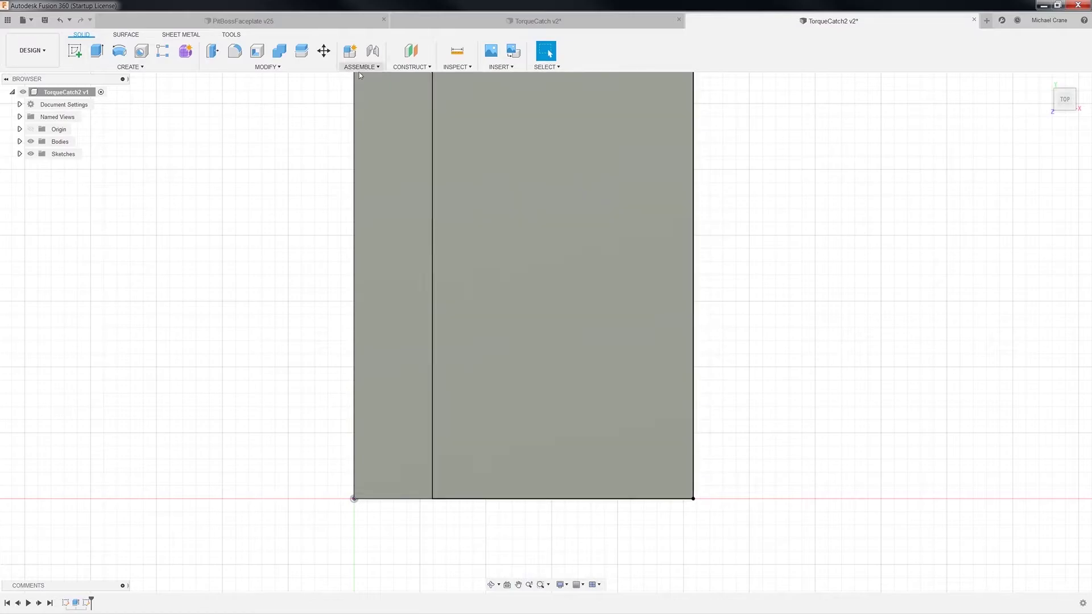
Step: Extrude the inner rectangular profile on the block's top face upward by 6 mm
click(1045, 82)
click(458, 420)
right_click(459, 421)
click(447, 460)
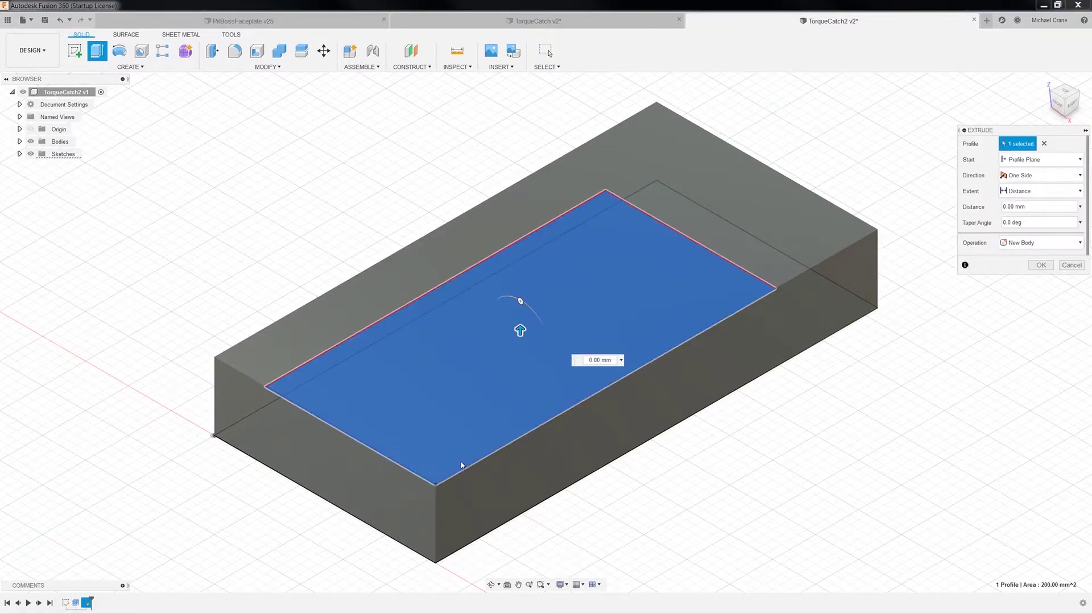
text(6)
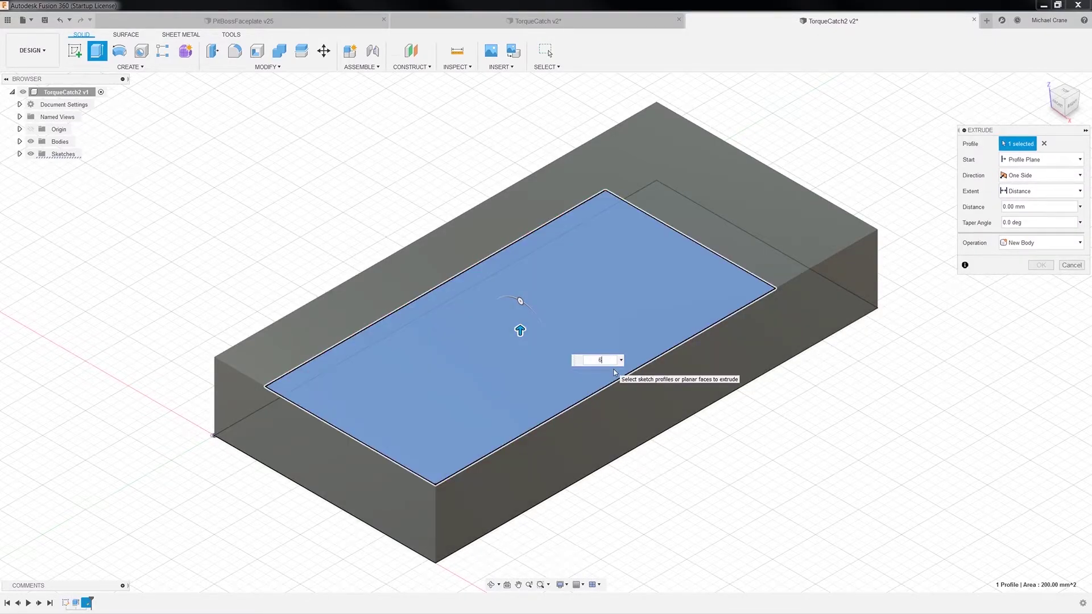
key(Return)
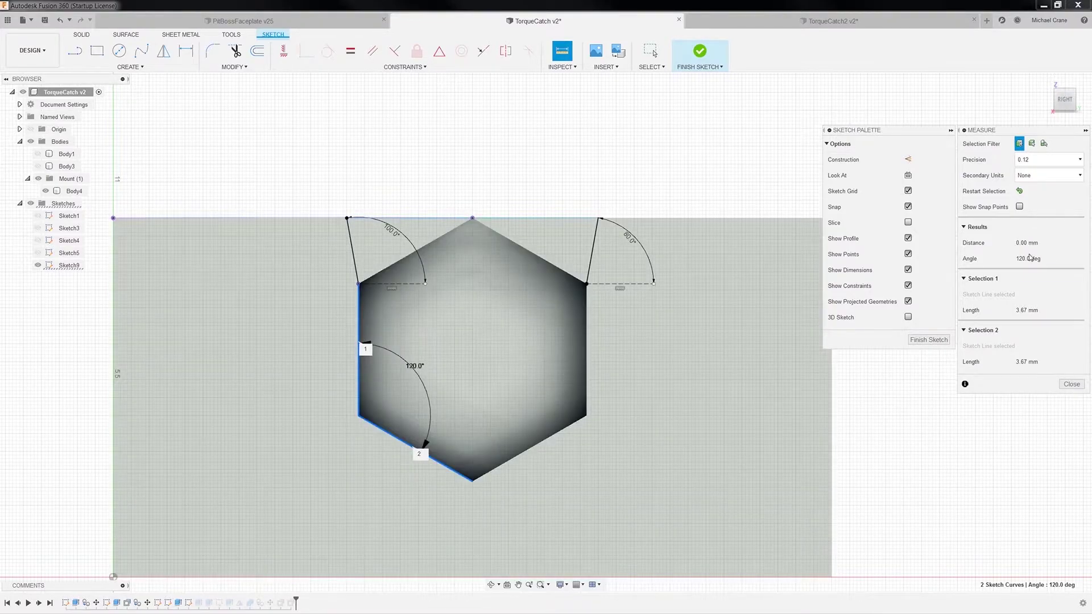
Step: Measure the angle between the hexagon's left and lower-left sides in the TorqueCatch sketch and return to the TorqueCatch2 design
click(360, 346)
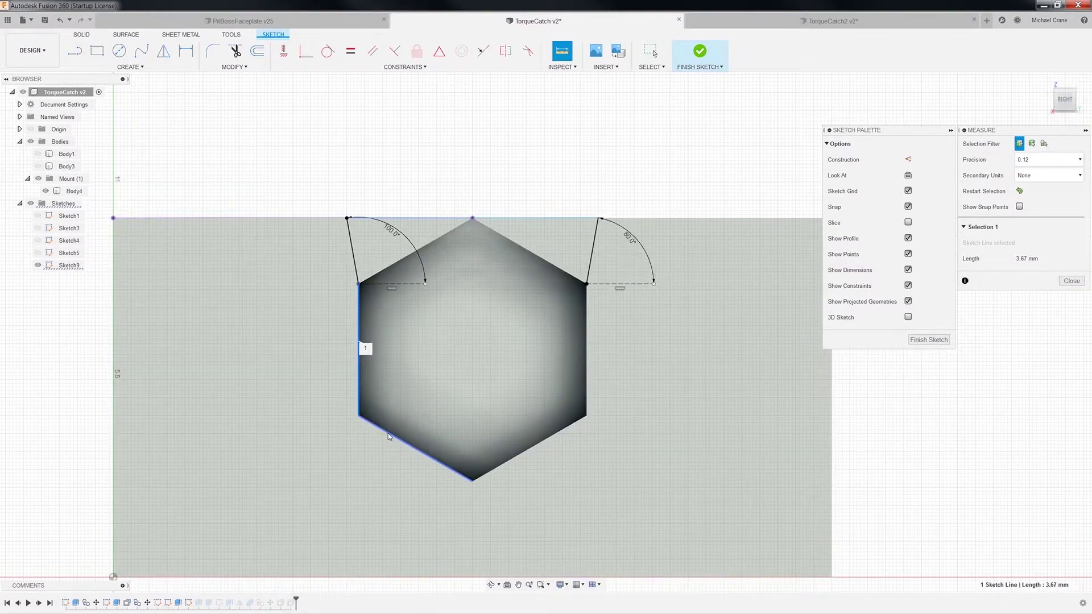
click(388, 434)
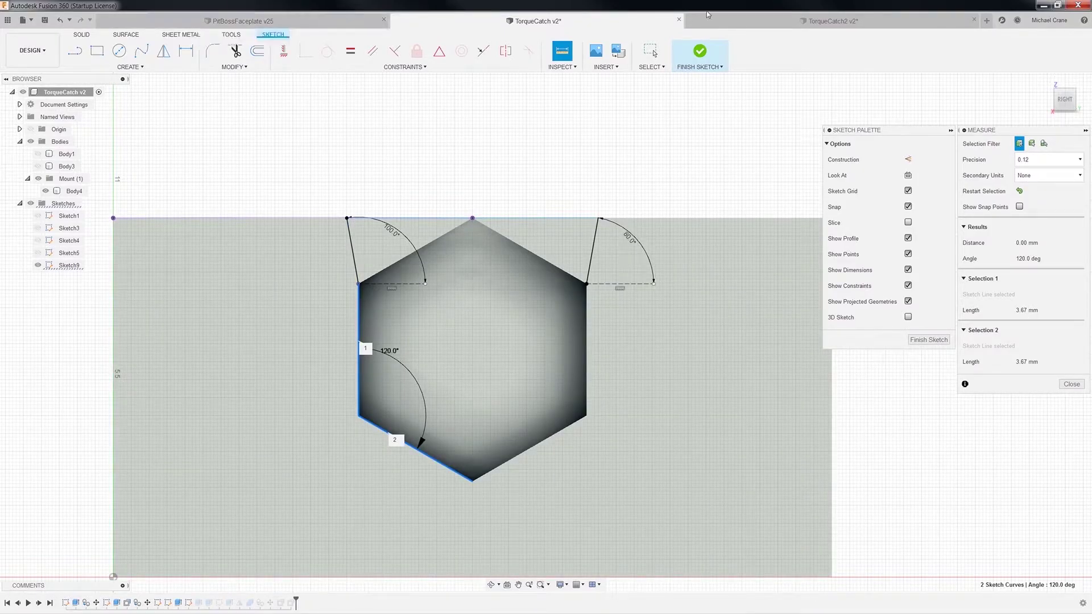
click(774, 21)
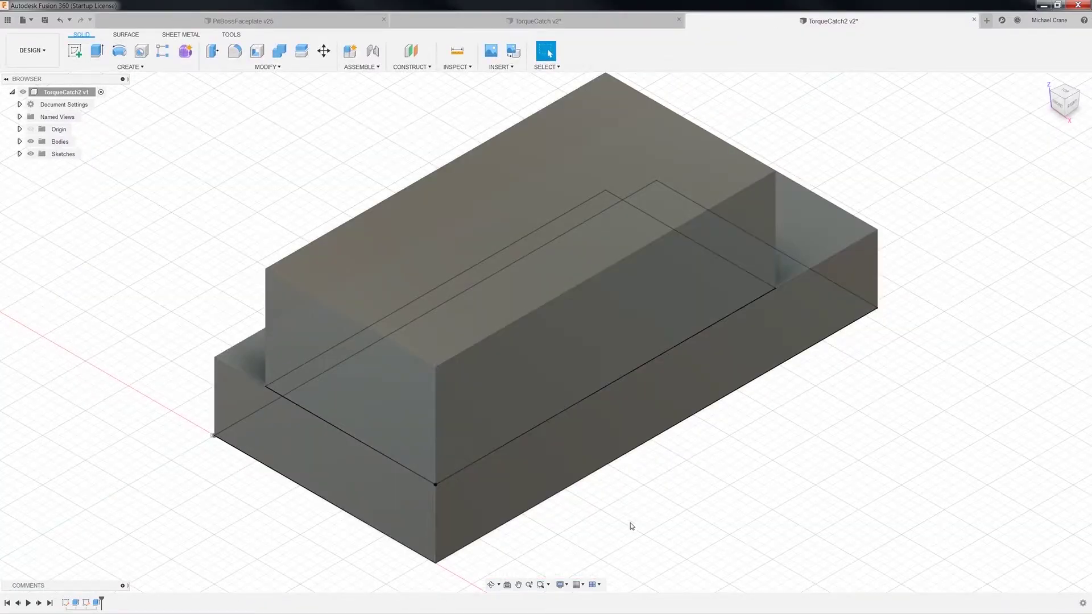
Step: Start a new sketch on the stepped long side face where the raised block is flush with the base
scroll(667, 503, down, 2)
middle_drag(705, 512, 432, 368)
scroll(430, 358, up, 1)
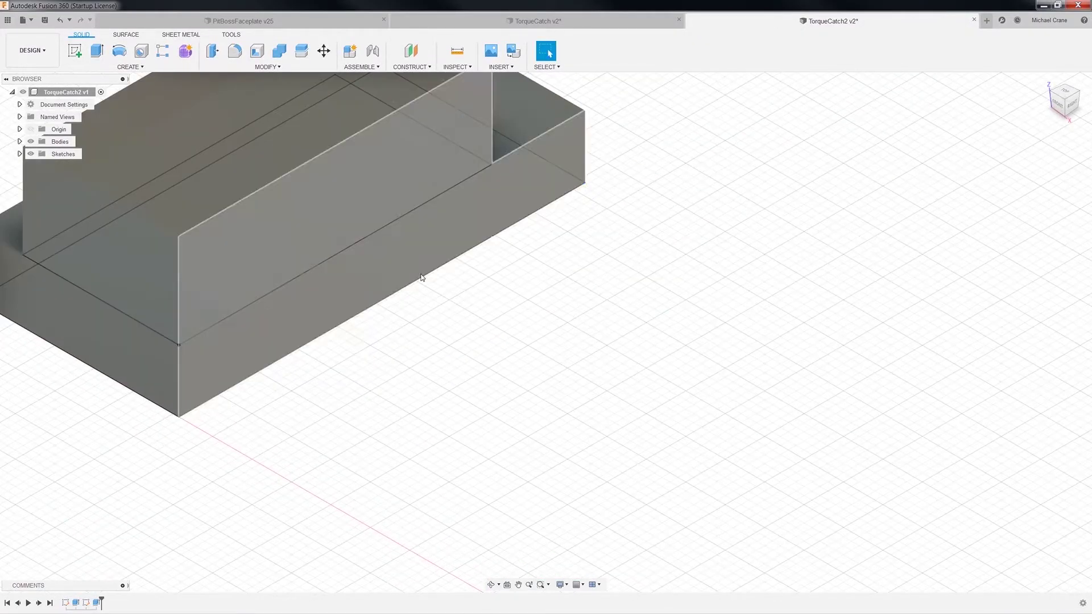
click(126, 68)
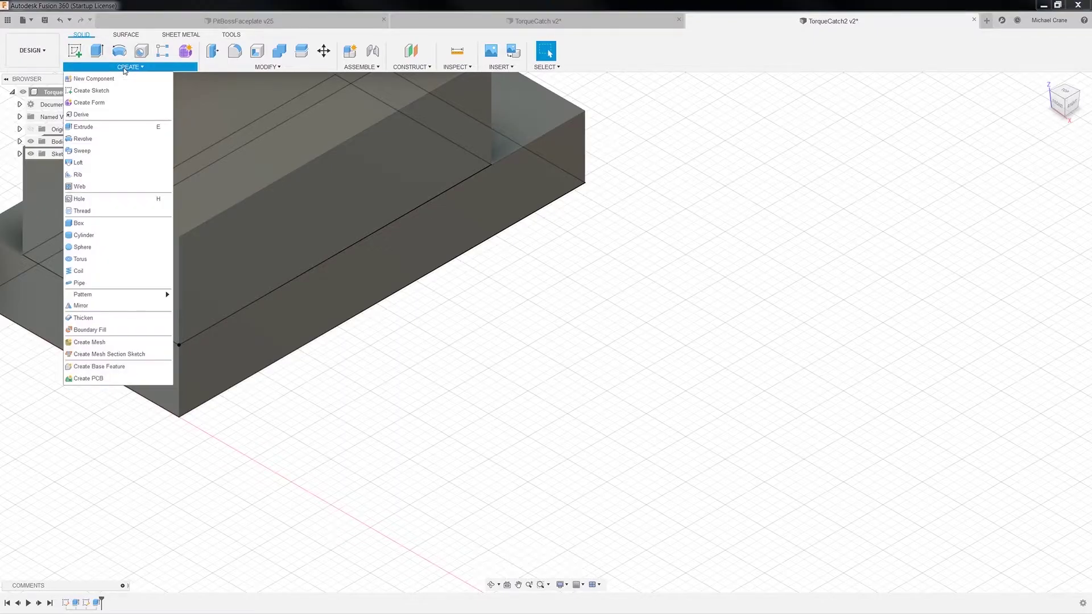
click(91, 90)
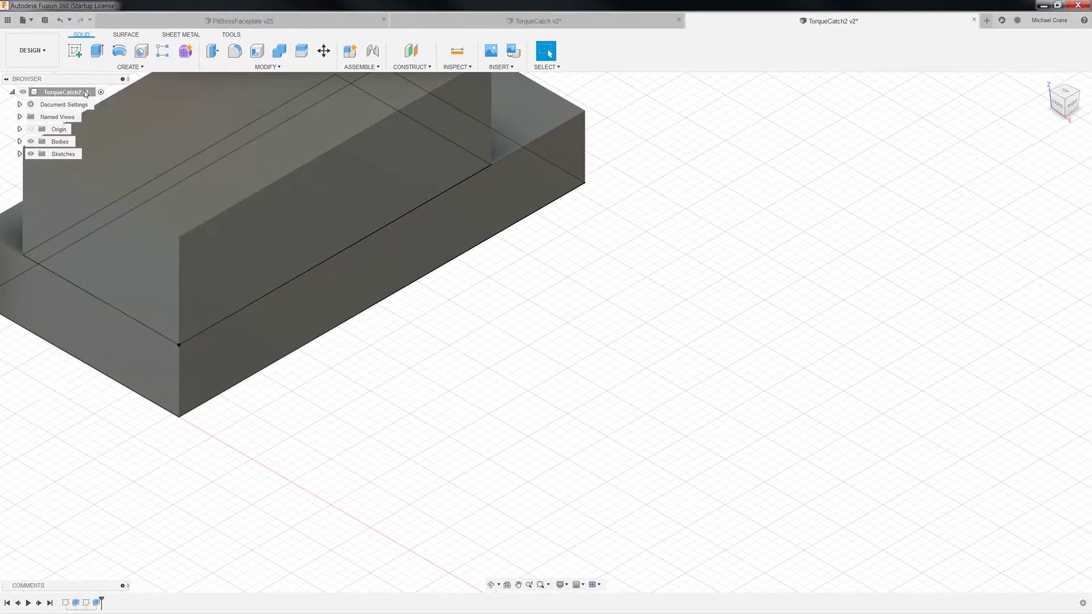
click(318, 238)
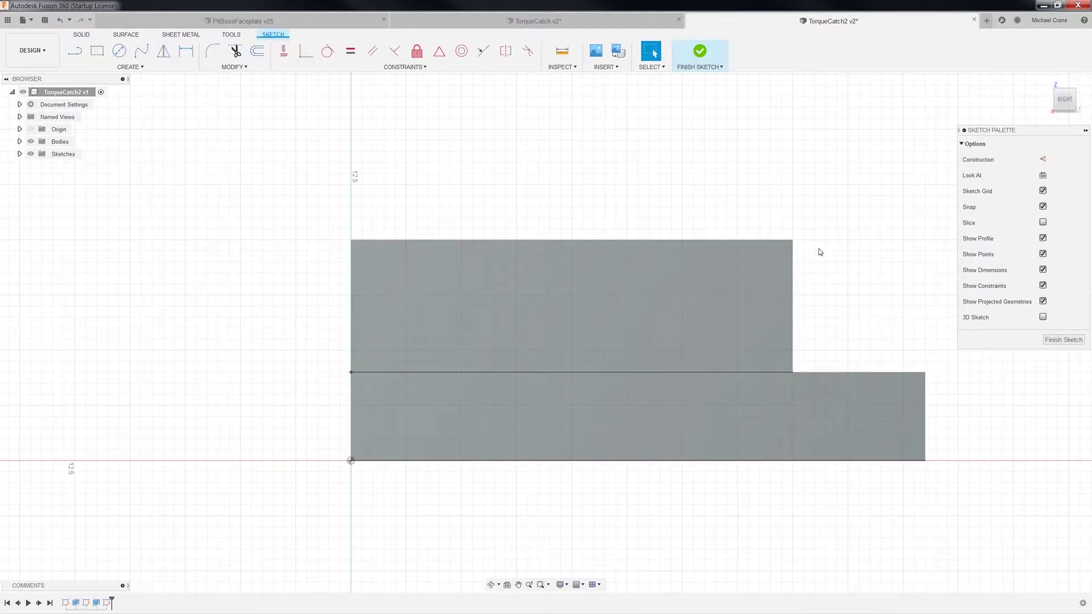
click(129, 68)
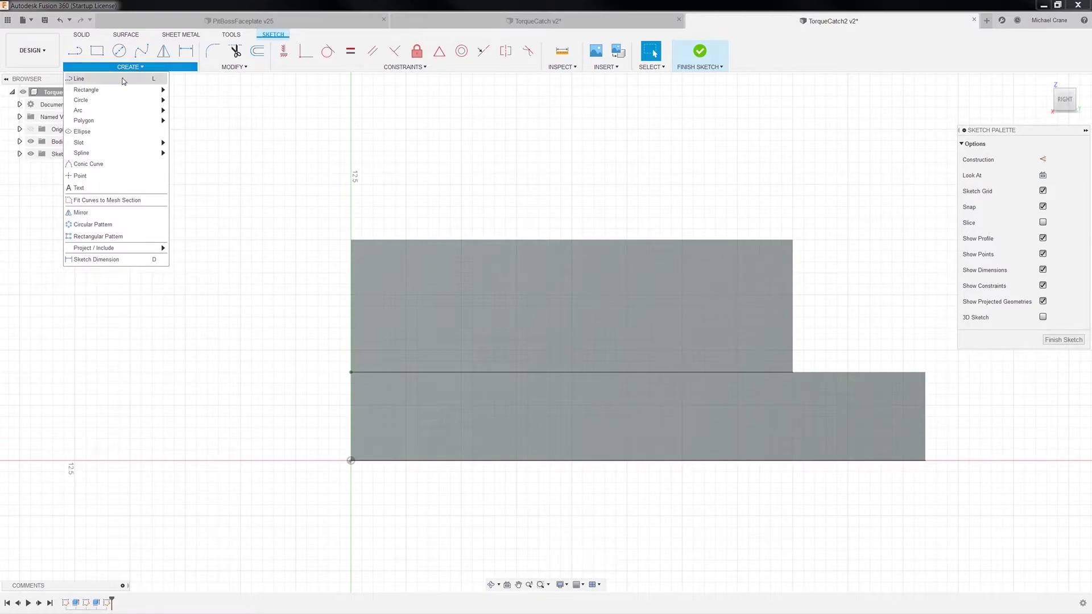
mouse_move(120, 93)
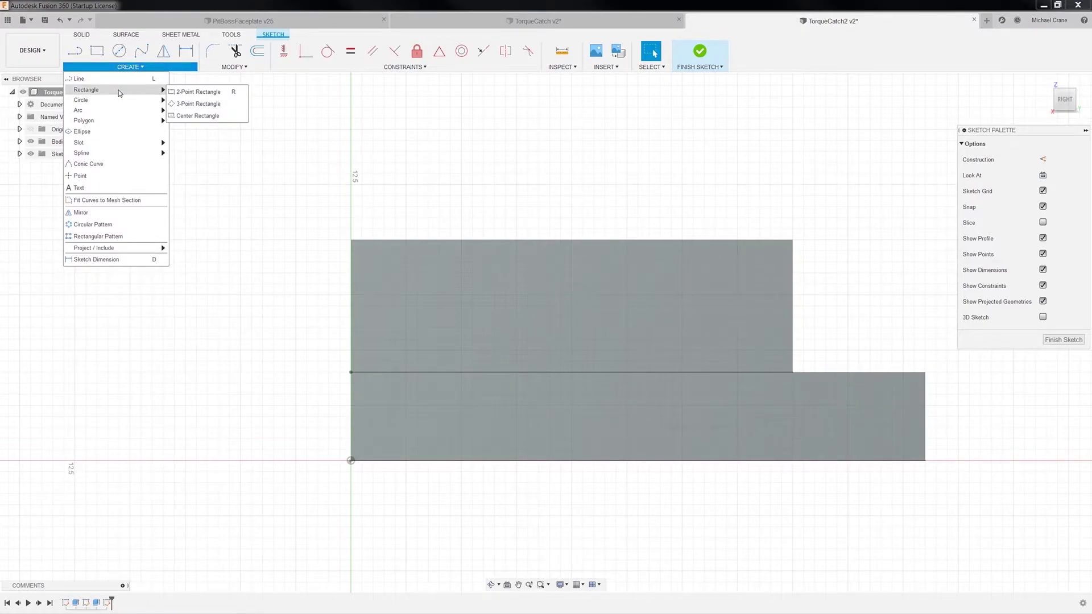
mouse_move(112, 121)
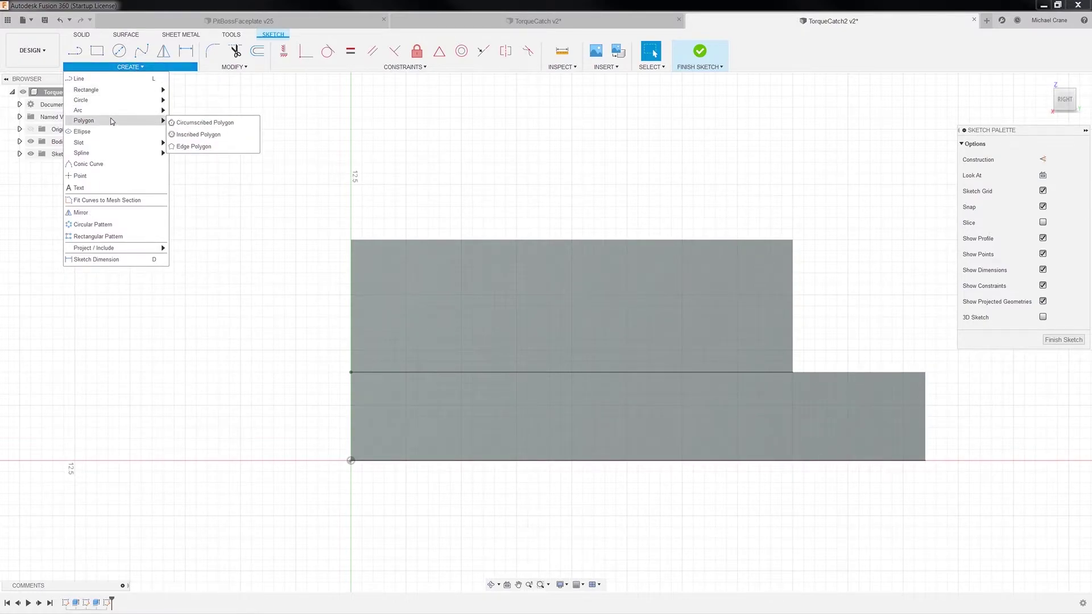
click(193, 147)
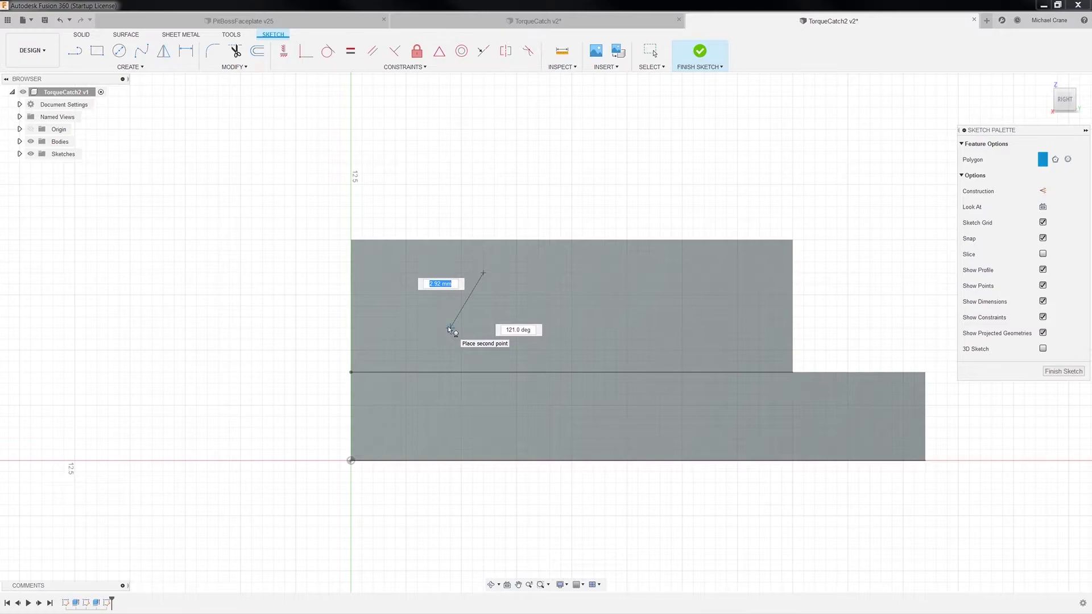
text(3.67)
key(Tab)
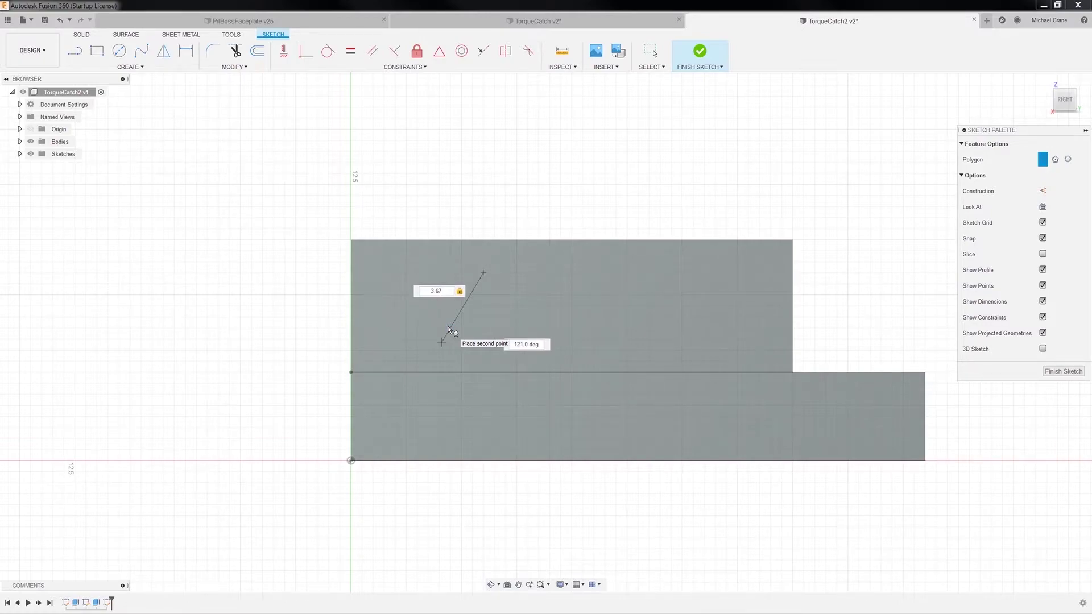
text(120)
key(Tab)
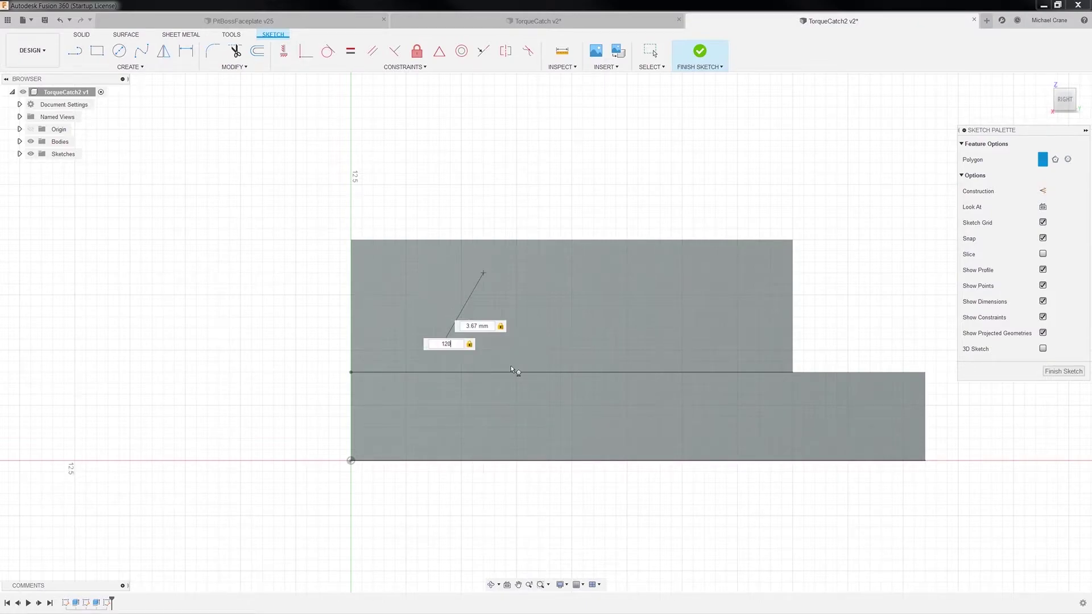
key(Return)
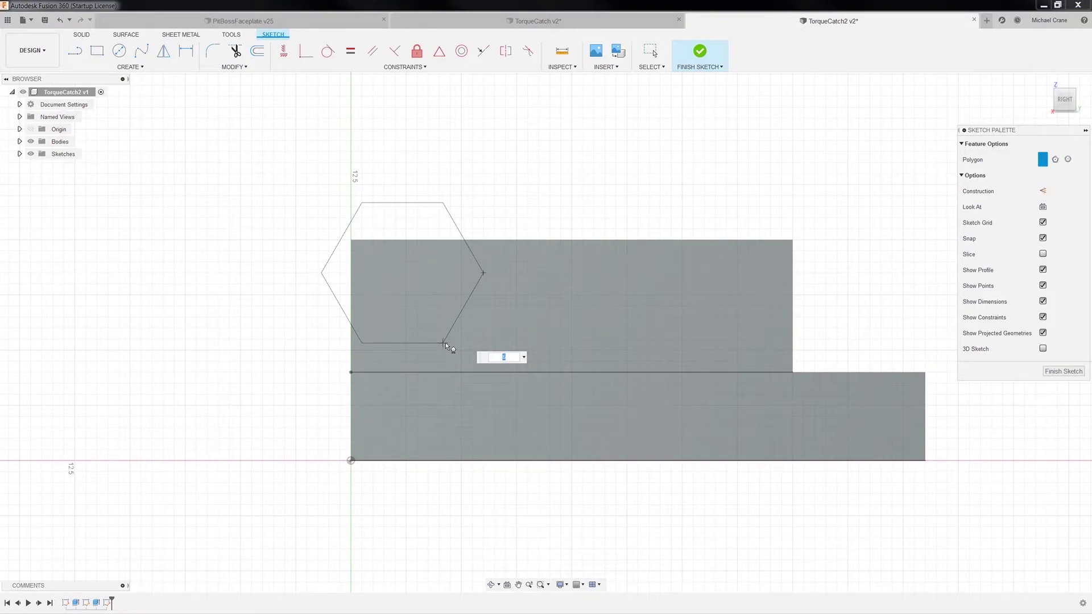
key(Escape)
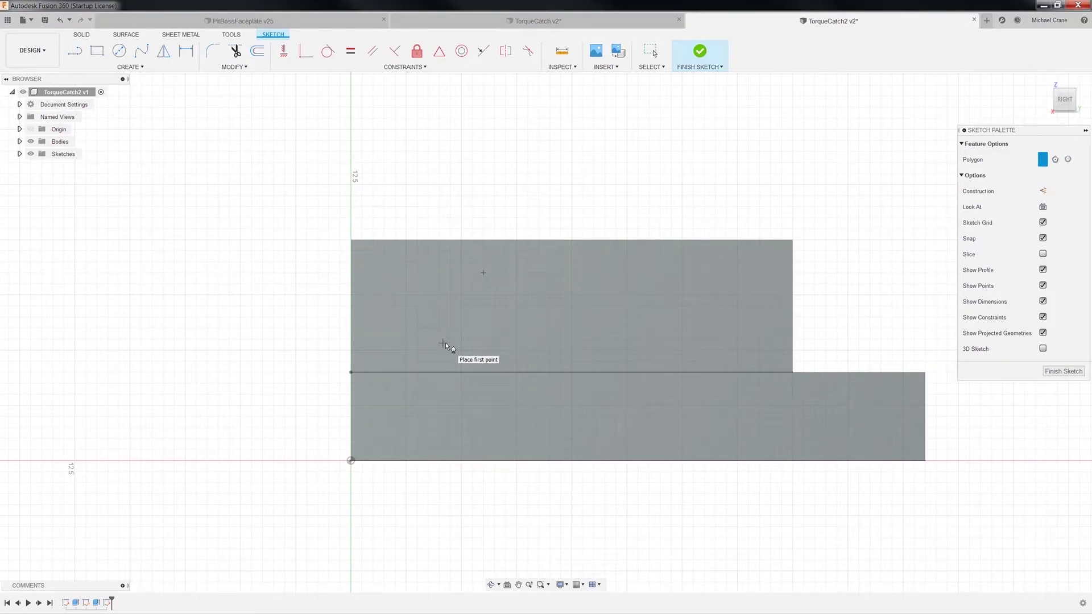
click(546, 323)
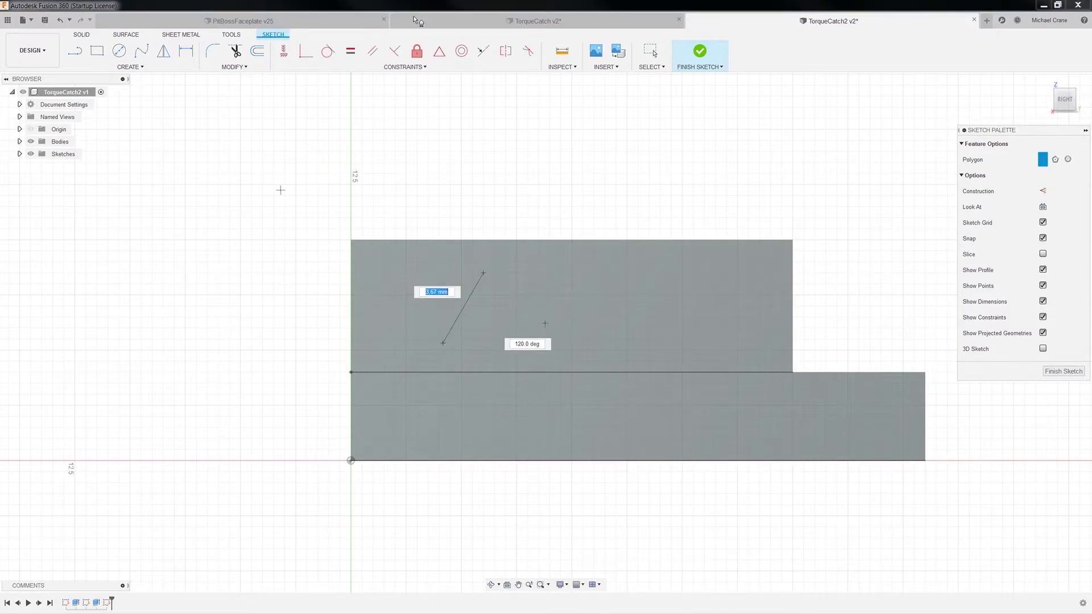
key(Escape)
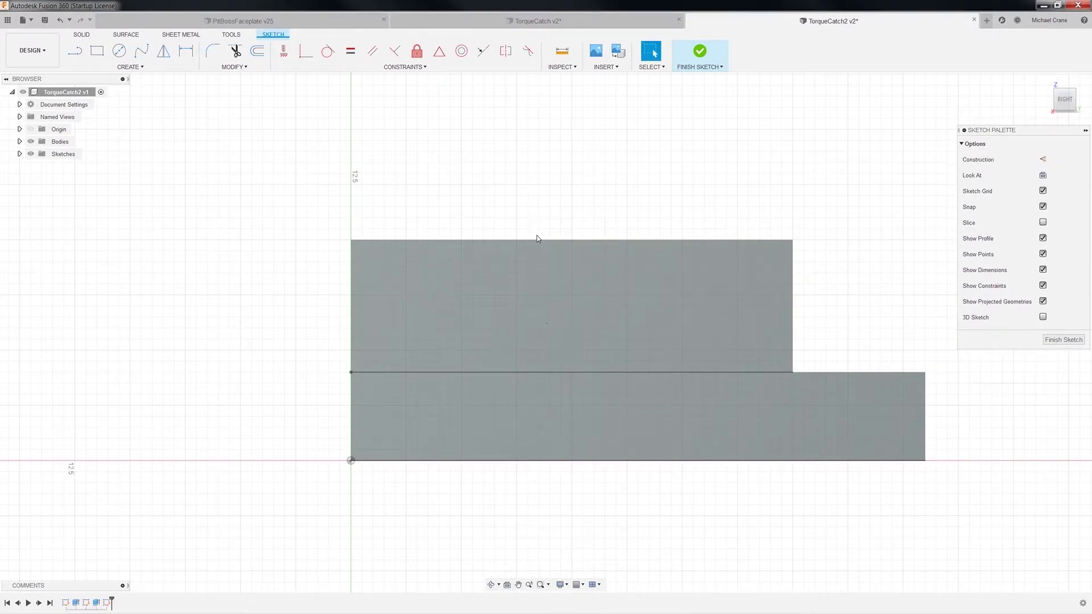
click(19, 153)
click(20, 153)
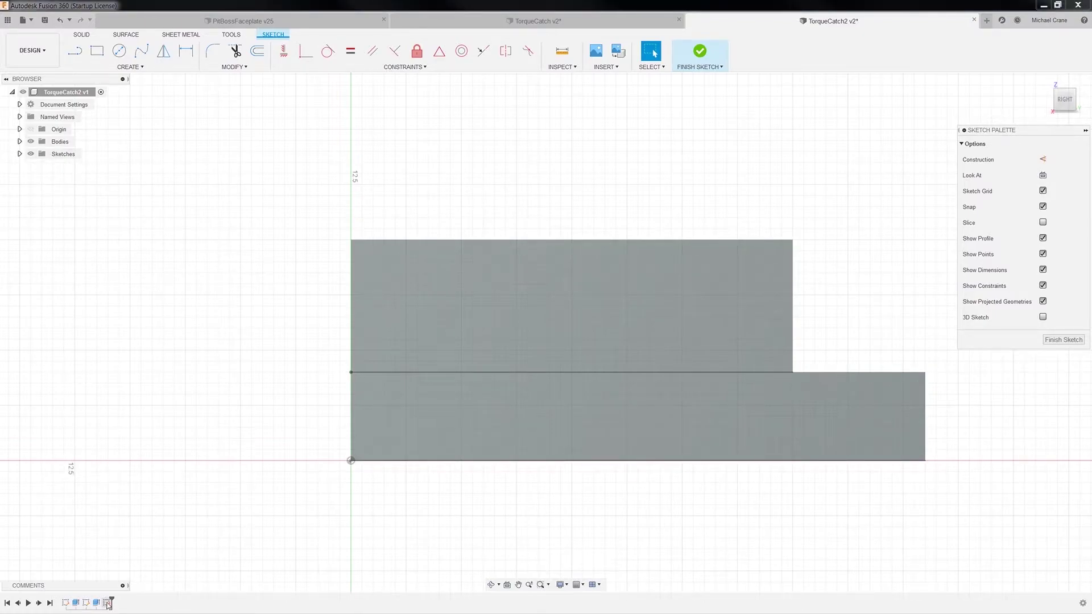
click(543, 323)
right_click(543, 323)
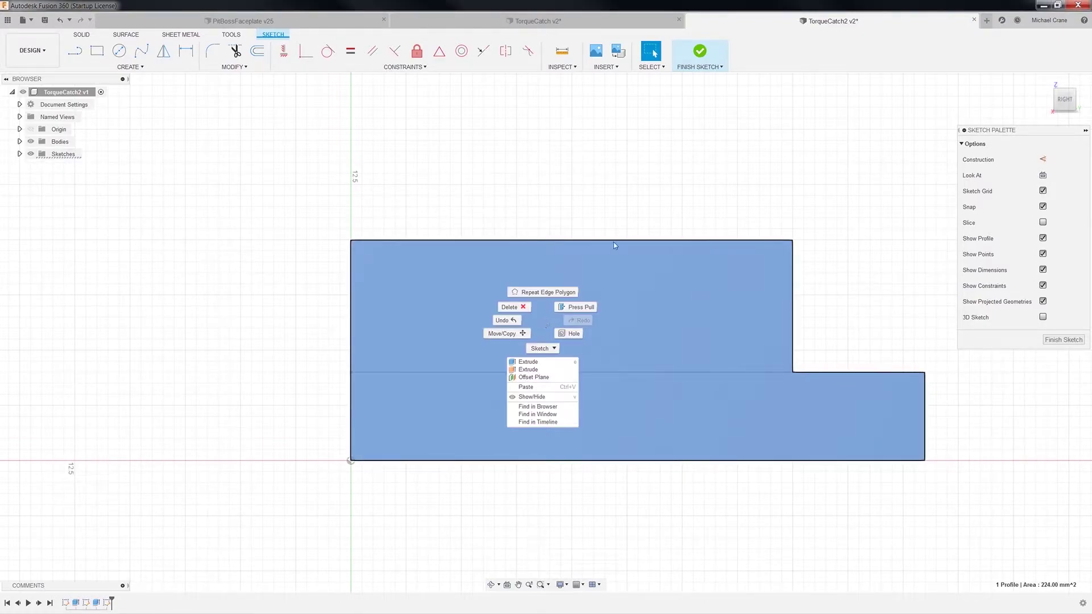
click(380, 108)
click(535, 324)
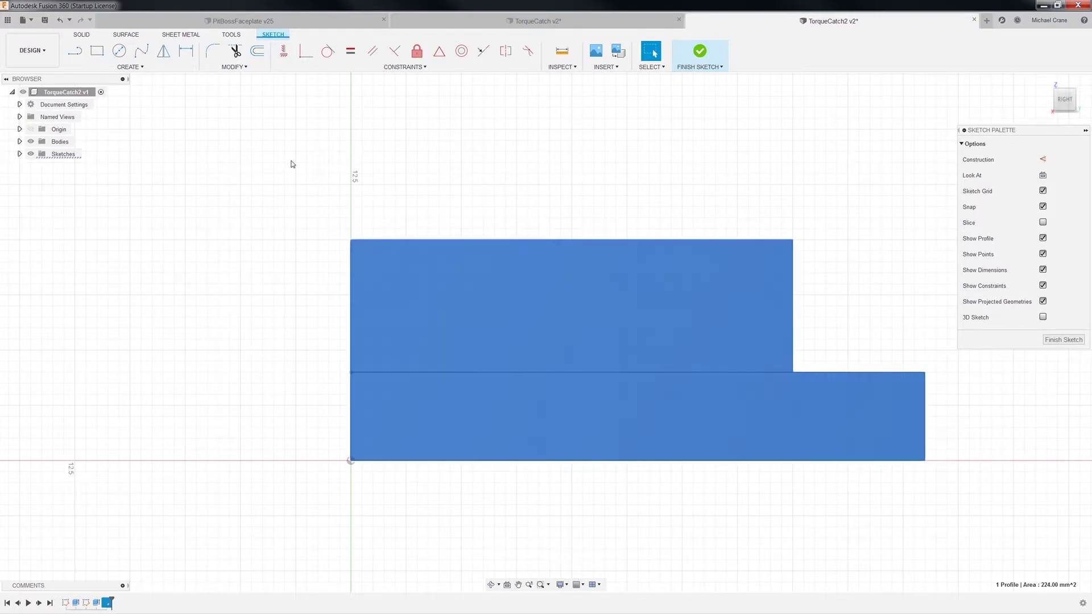
Step: Draw a six-sided edge polygon on the side face with a 3.67 mm edge at 120 degrees, extending across both blocks
click(130, 67)
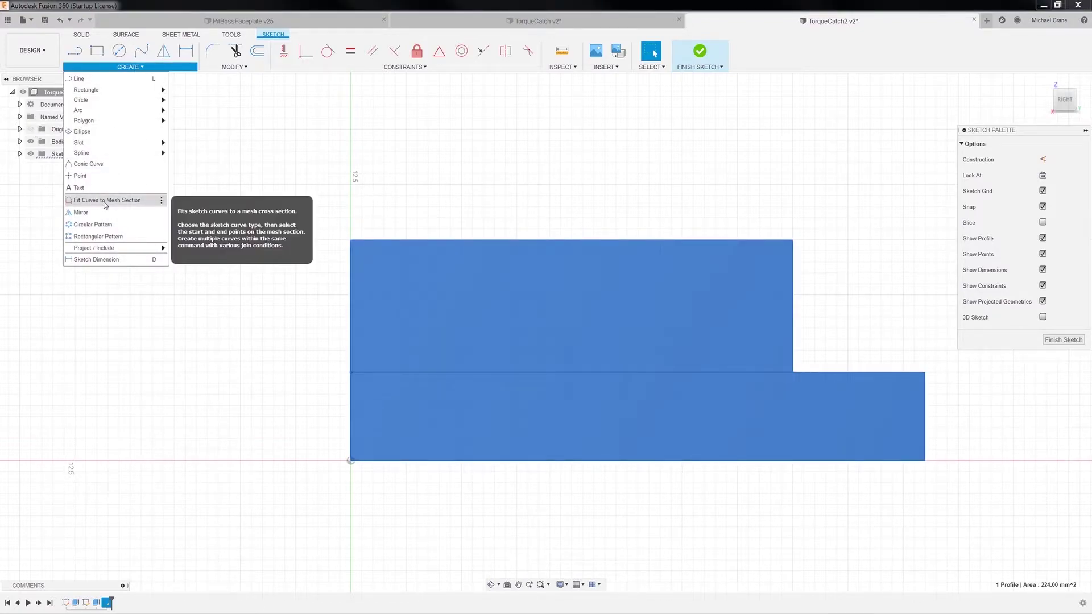
mouse_move(120, 123)
click(196, 146)
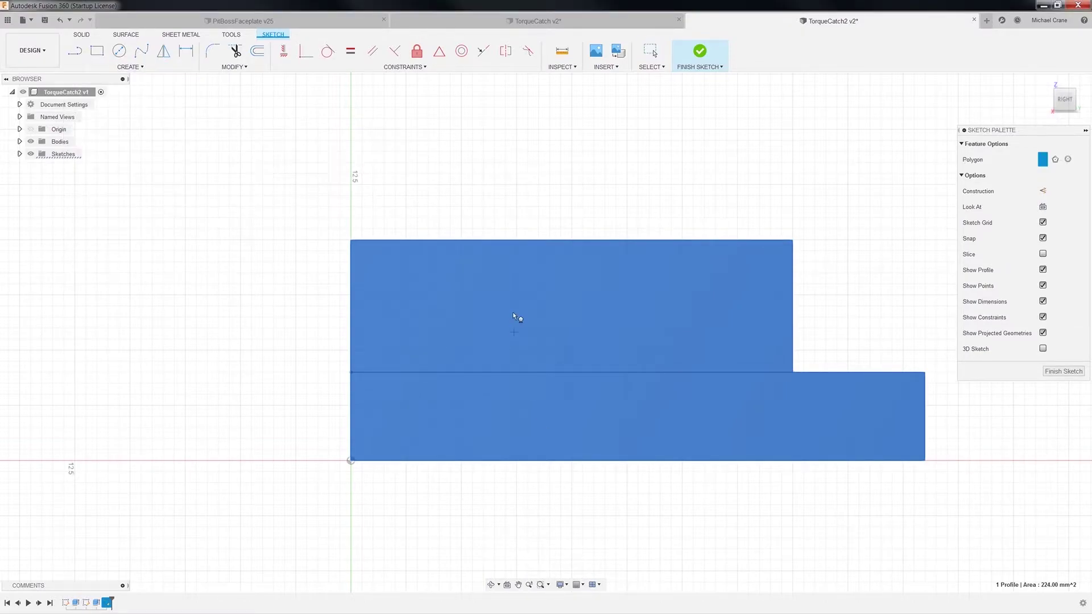
click(505, 284)
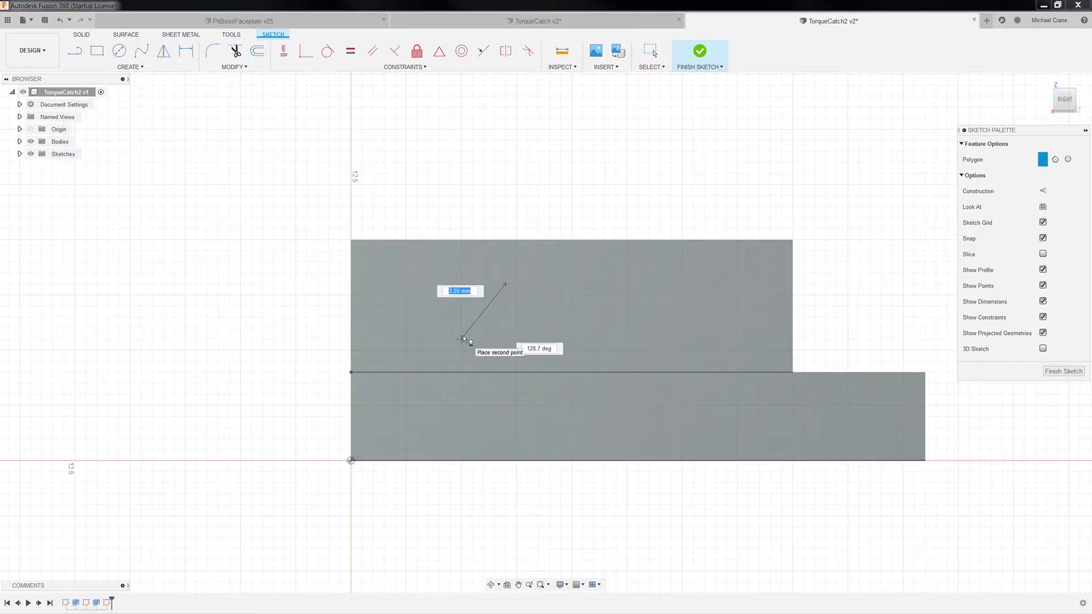
text(3.67)
key(Tab)
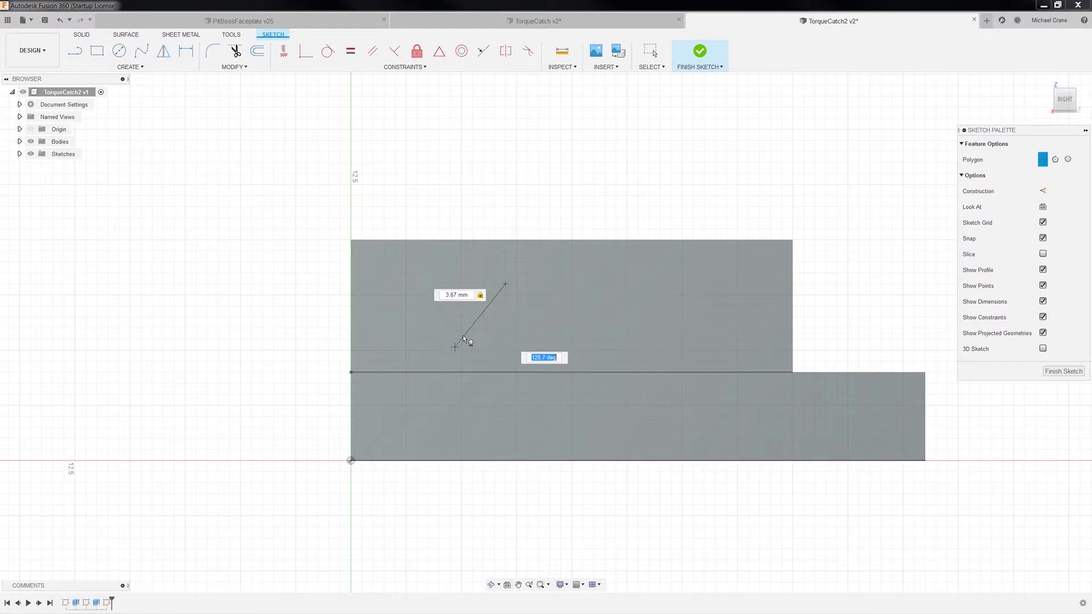
text(120)
key(Tab)
key(Tab)
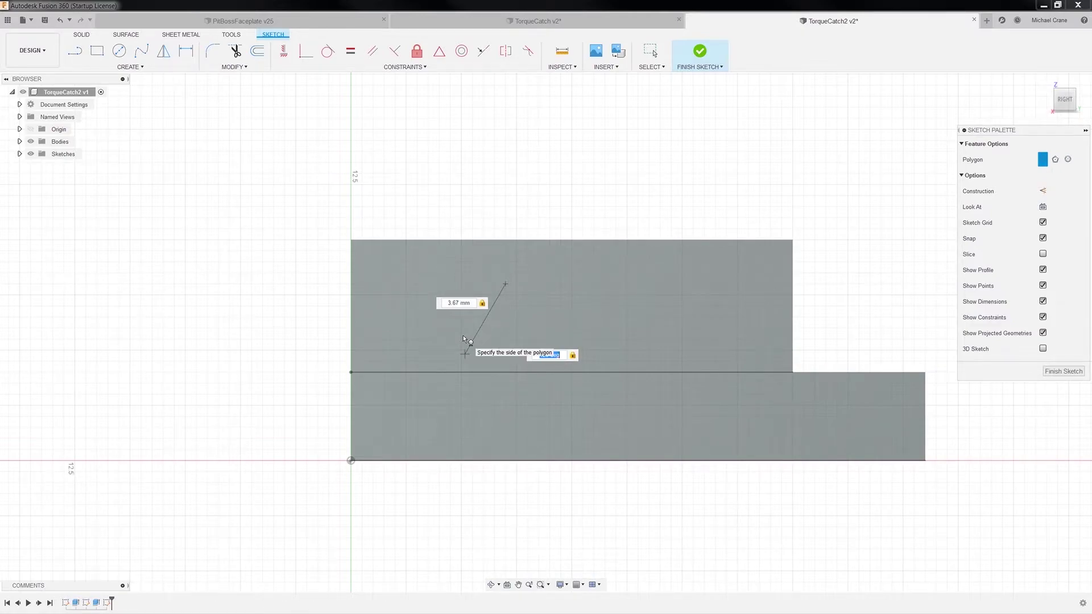
key(Tab)
key(Tab)
key(Return)
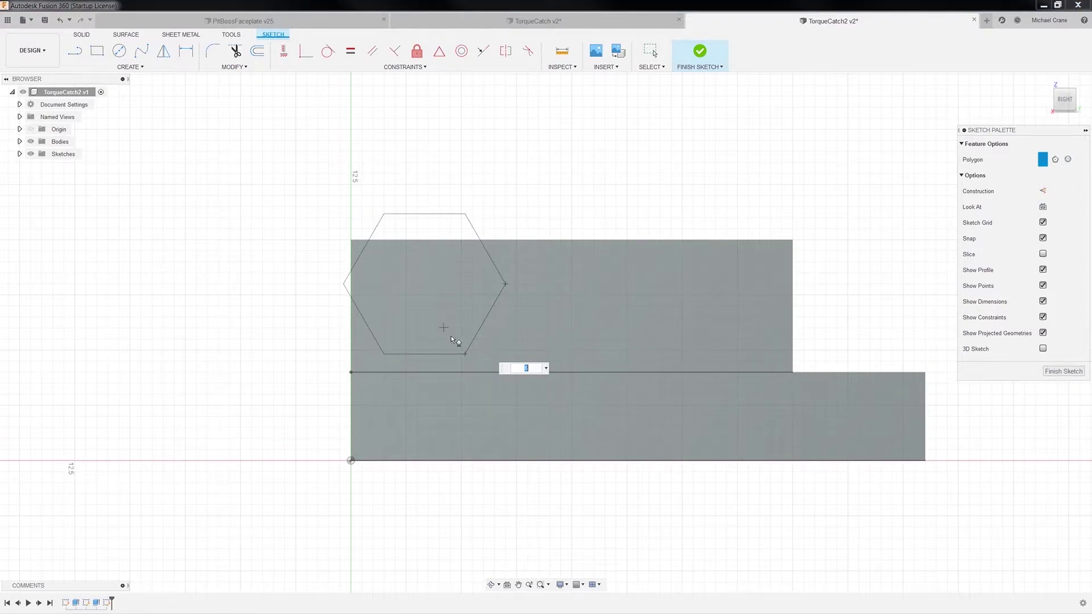
click(492, 374)
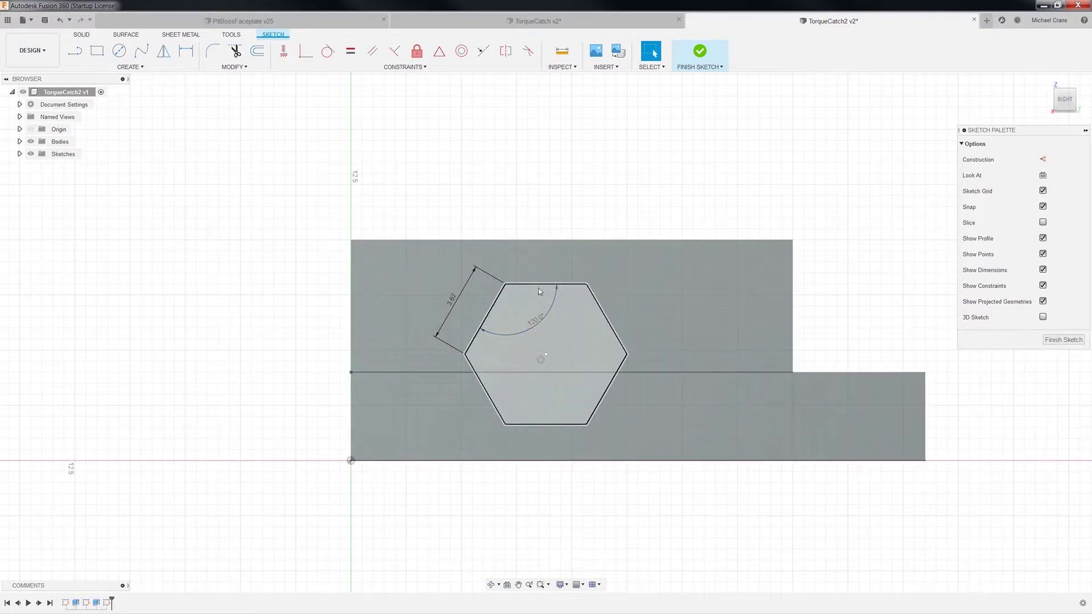
click(544, 285)
right_click(544, 287)
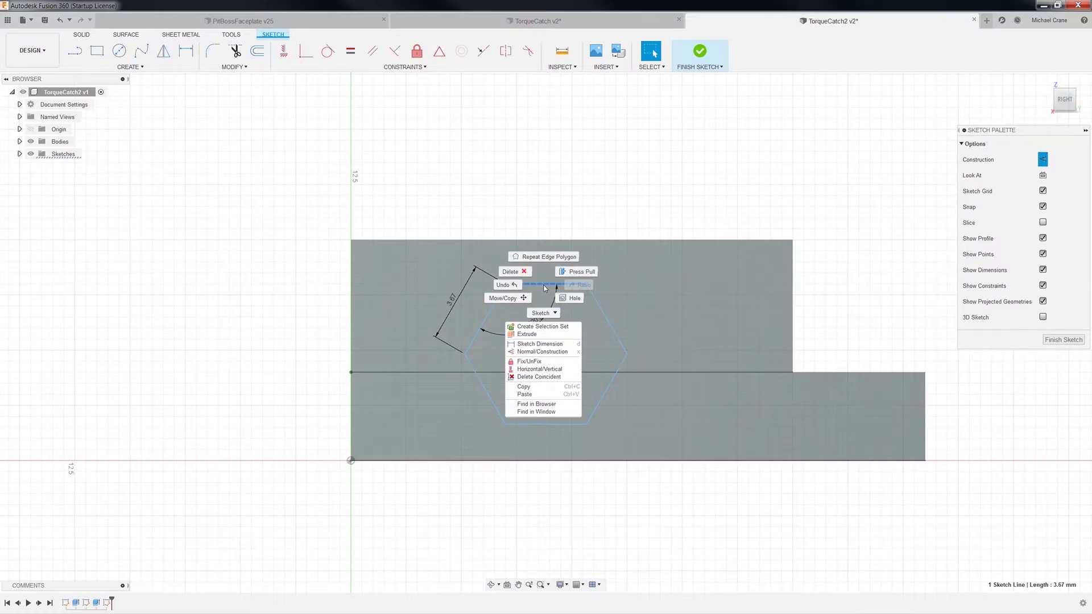
click(504, 298)
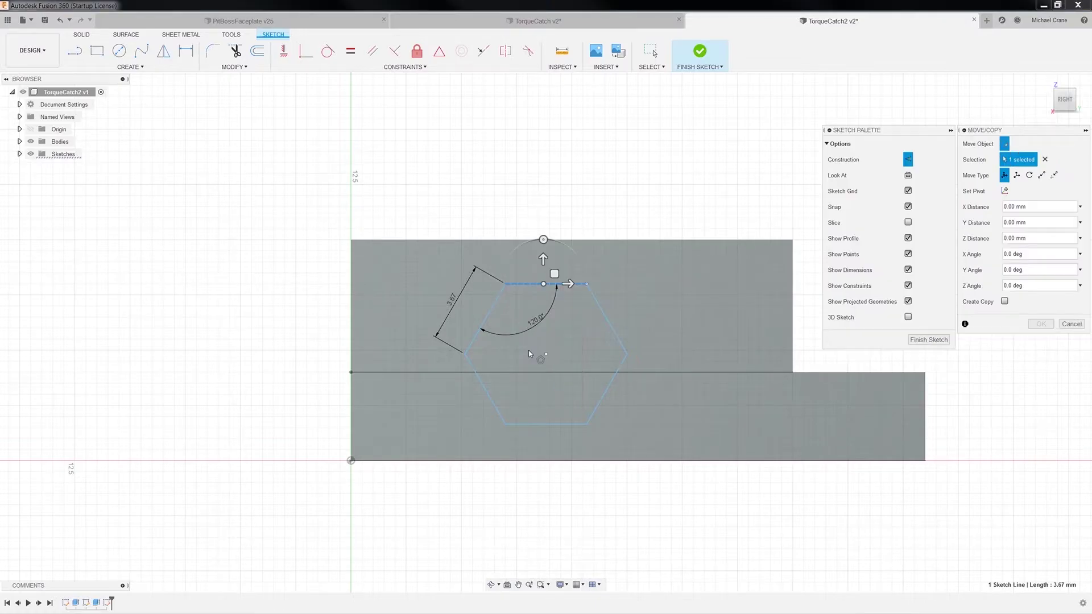
click(1007, 254)
drag(543, 239, 611, 268)
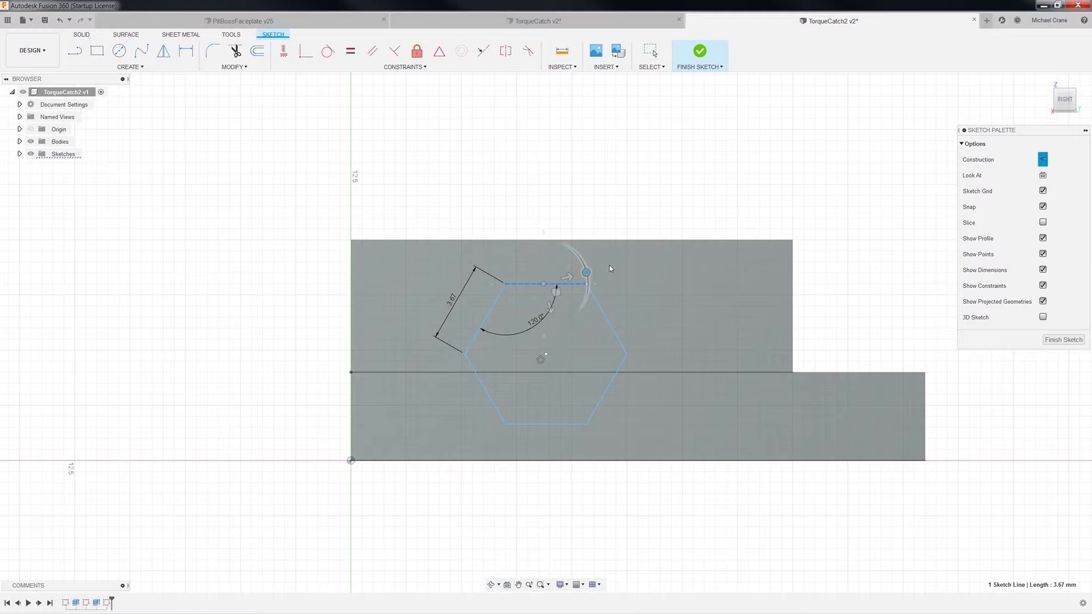
key(Escape)
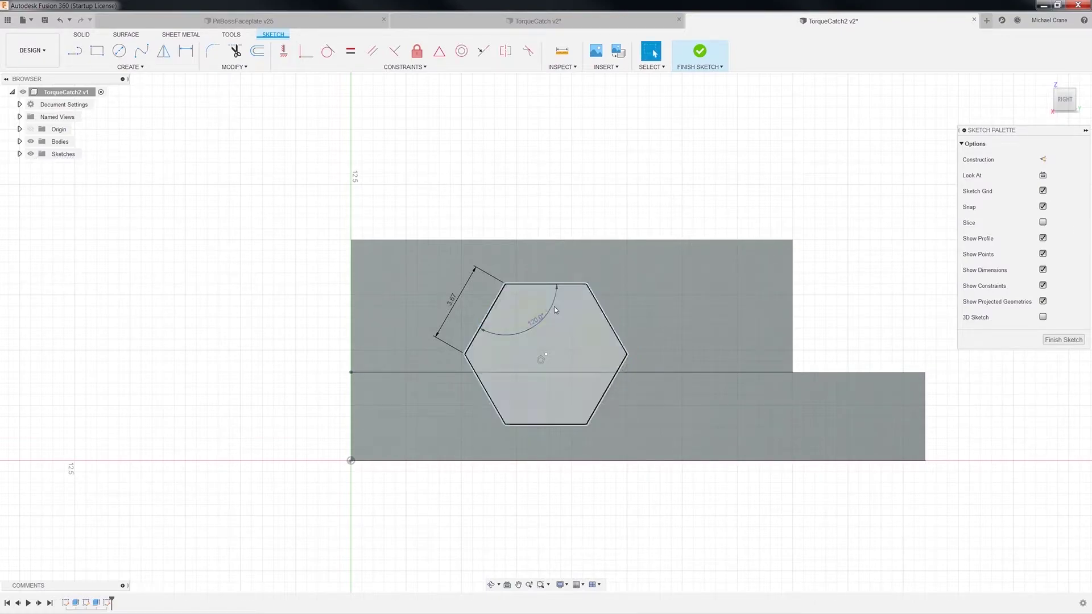
Step: Rotate the whole hexagon sketch by -30 degrees so that one vertex points straight up
click(593, 300)
drag(403, 218, 667, 472)
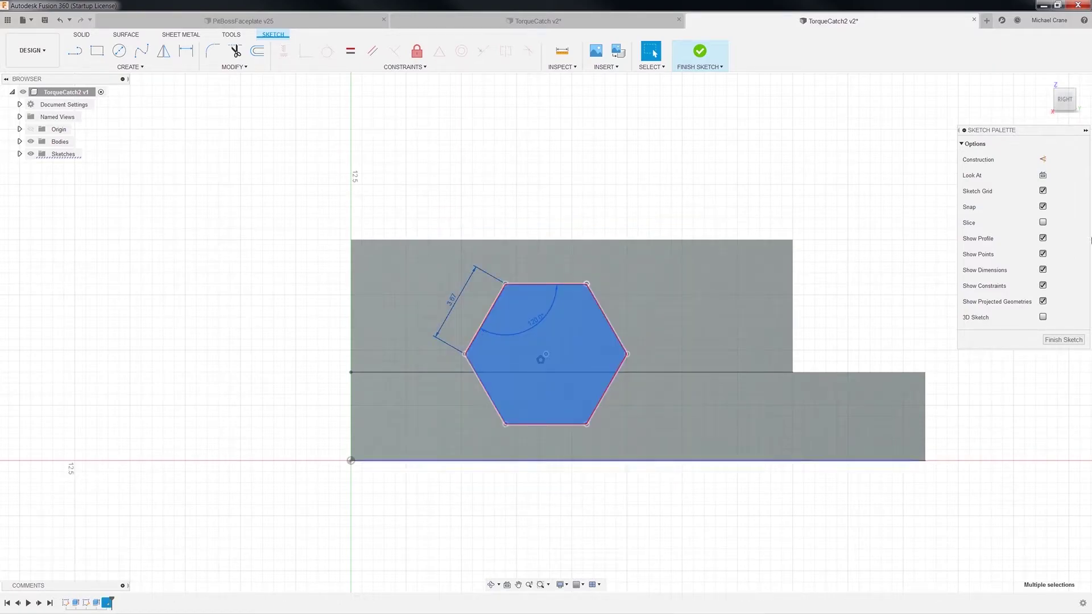
right_click(575, 288)
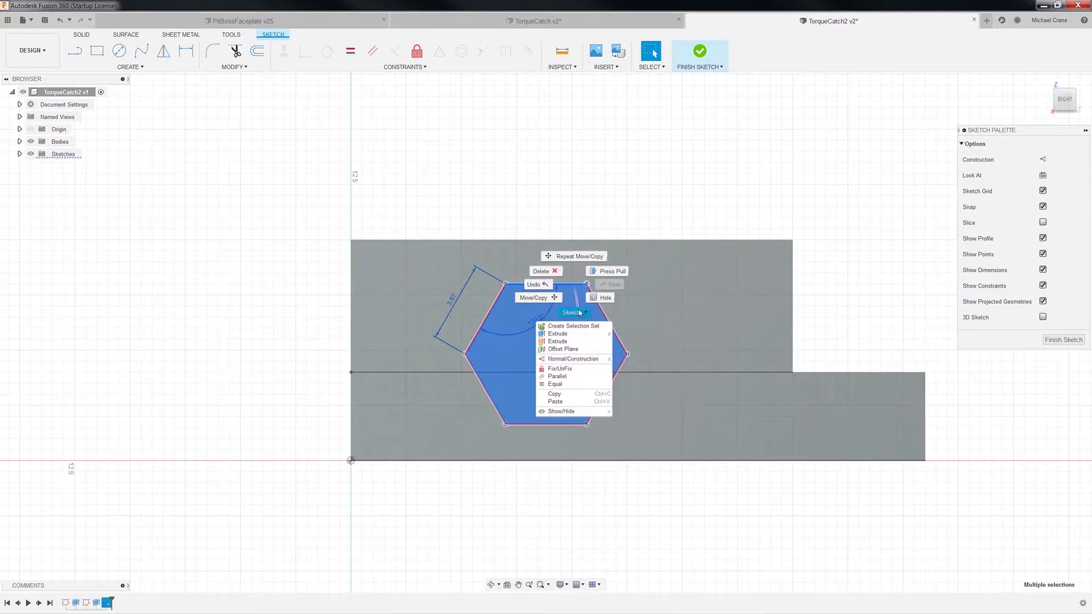
click(532, 298)
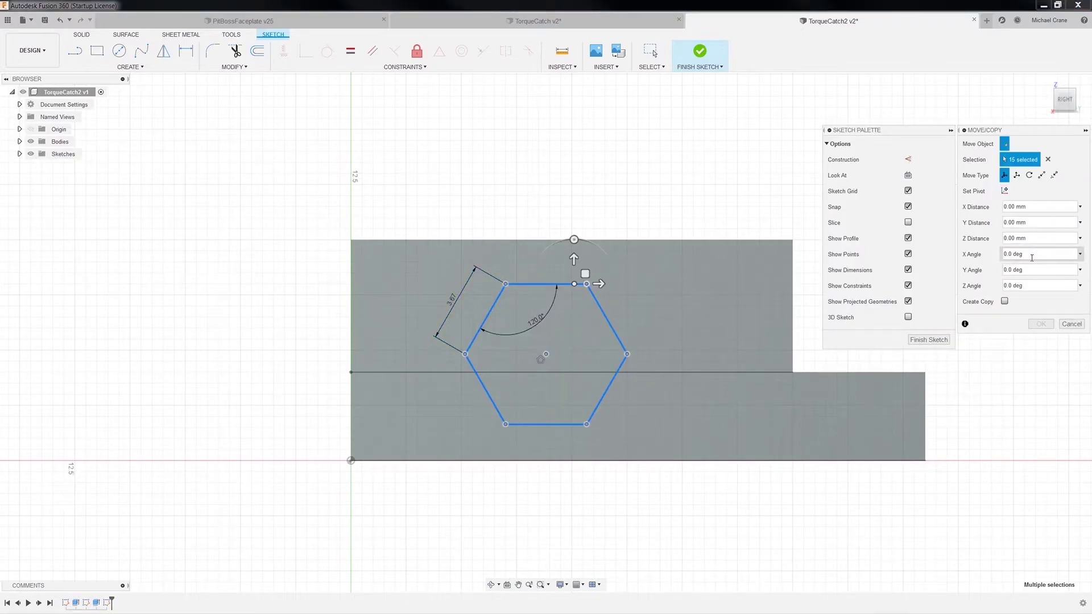
drag(573, 240, 601, 236)
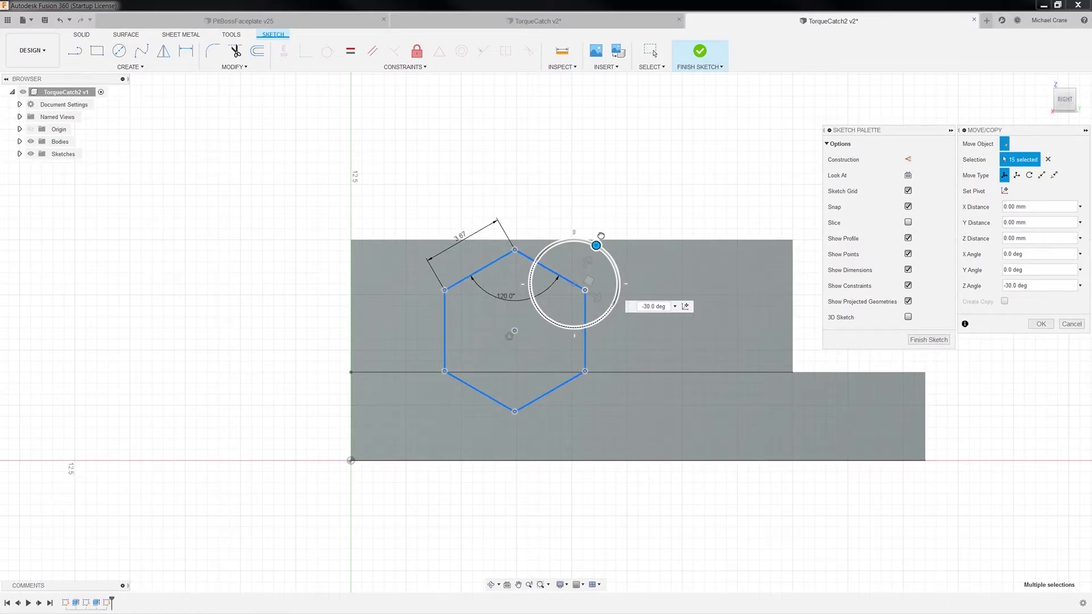
drag(601, 236, 602, 235)
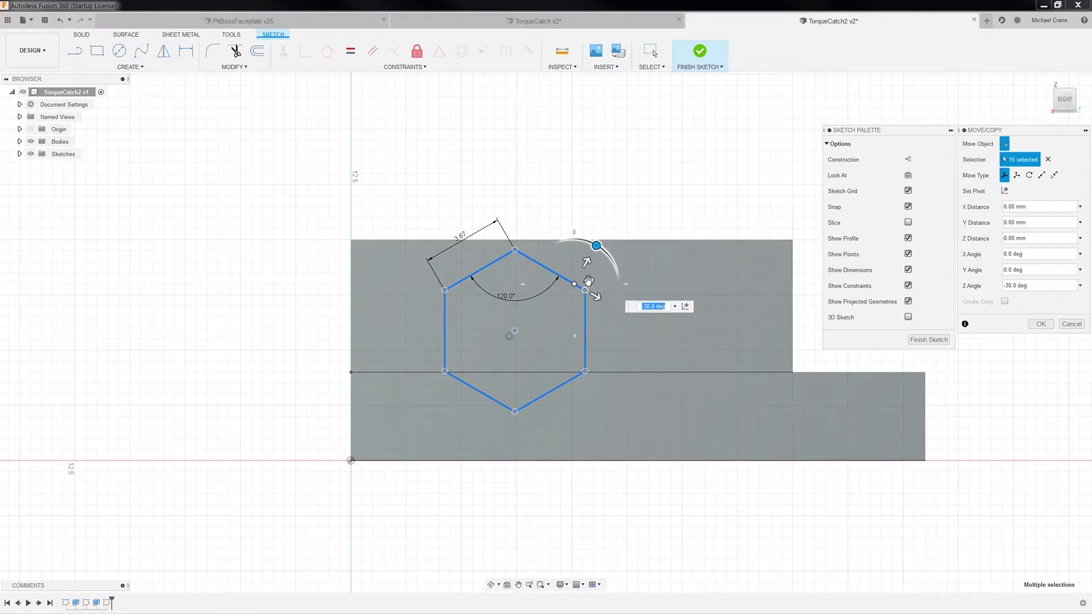
Step: Move the hexagon about -1.22 mm in X and -0.21 mm in Y so its upper vertex meets the block's top edge, and finish the sketch
drag(589, 280, 562, 272)
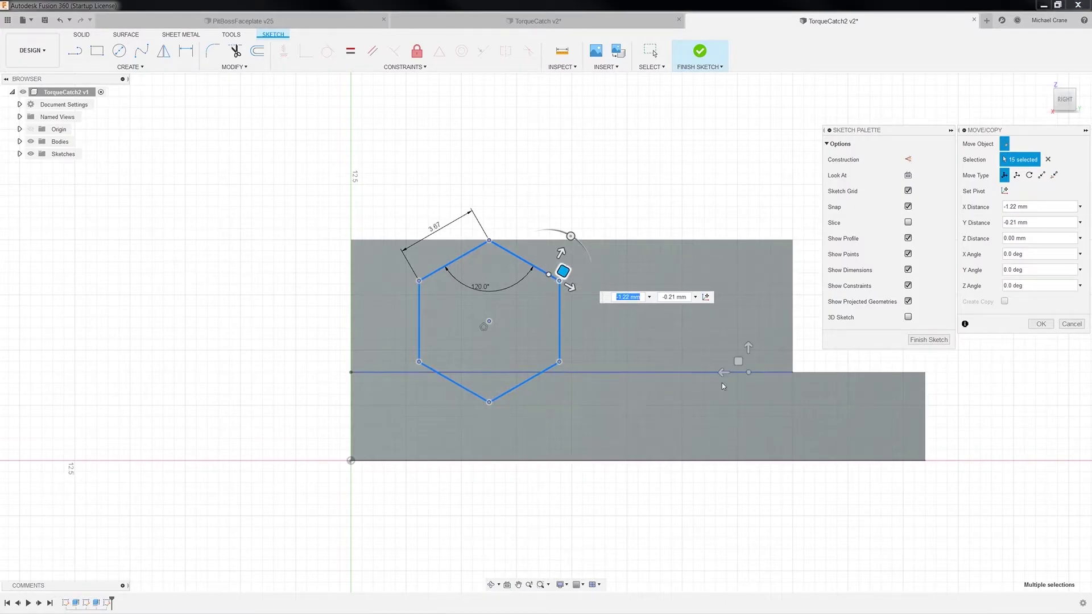
key(Return)
scroll(522, 279, up, 4)
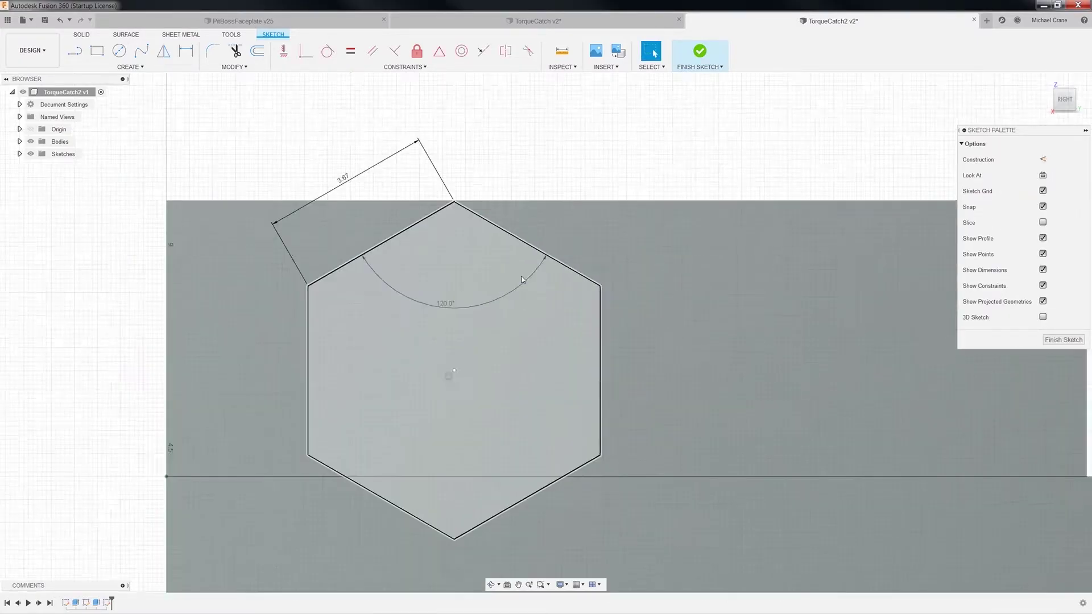
scroll(522, 279, down, 1)
middle_drag(522, 279, 443, 310)
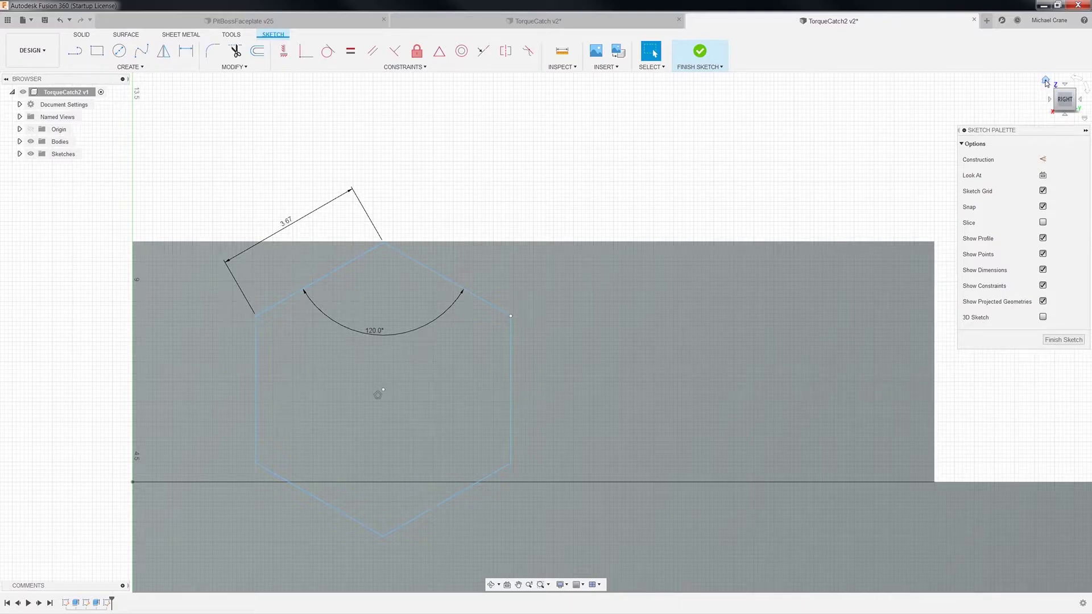
click(1063, 339)
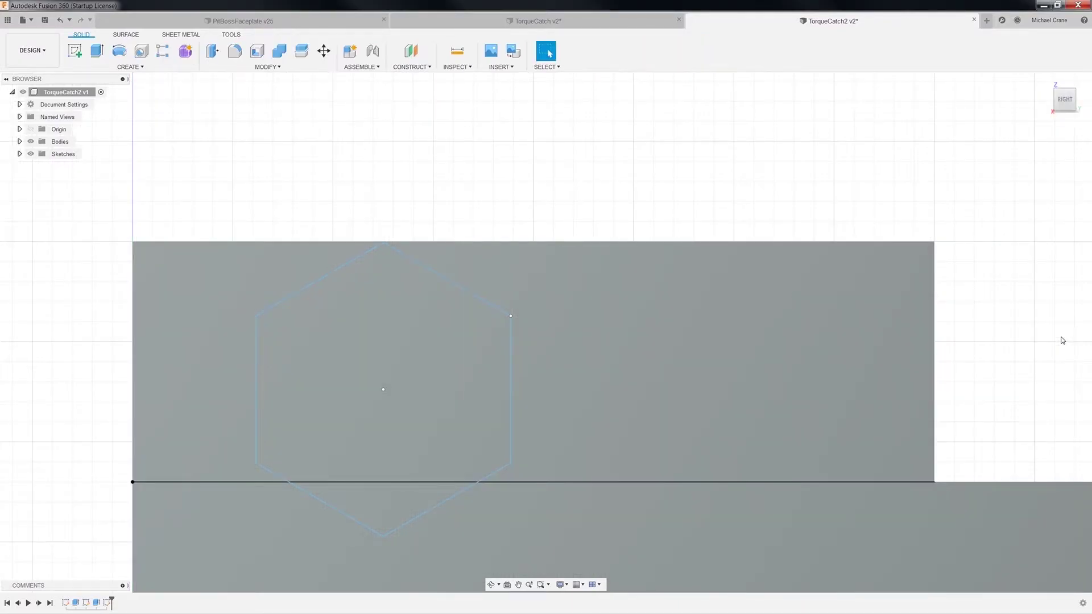
Step: Try cutting the hexagonal profile about 12.72 mm into the blocks with Extrude, and undo the cut
click(414, 324)
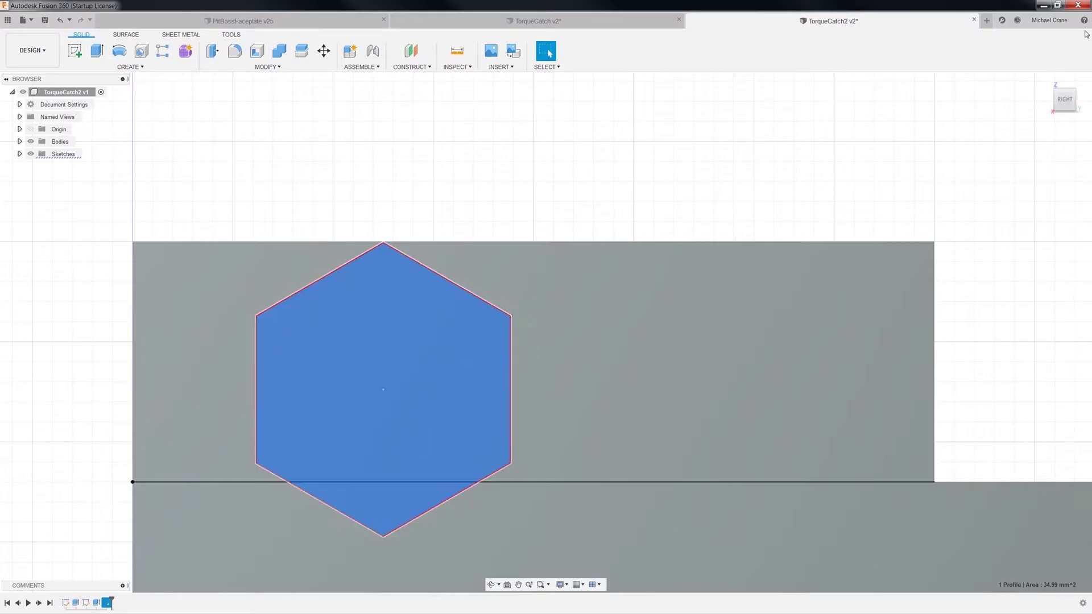
click(1046, 81)
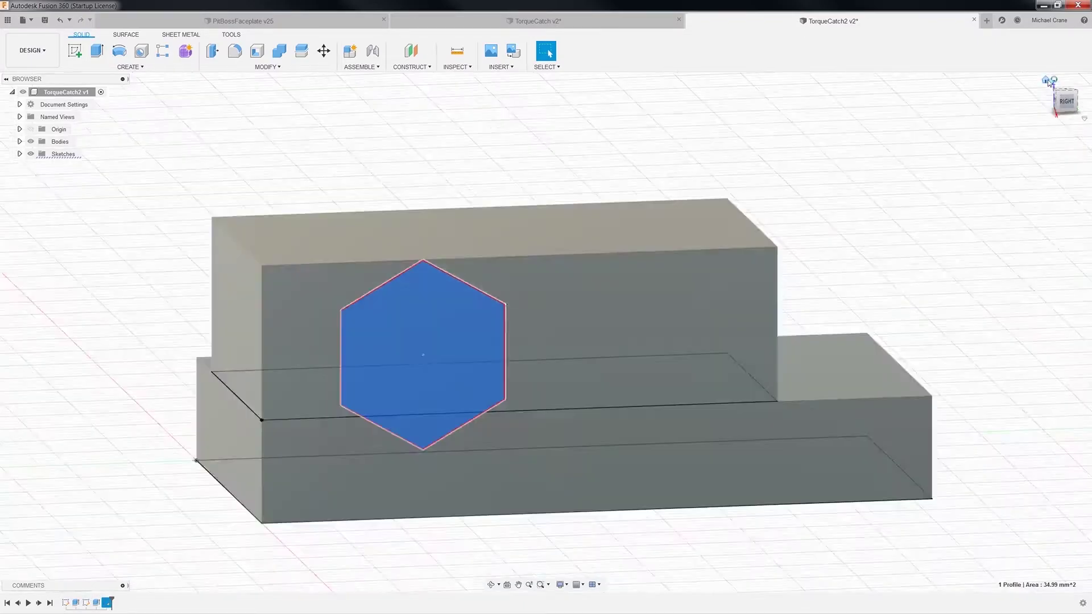
right_click(551, 405)
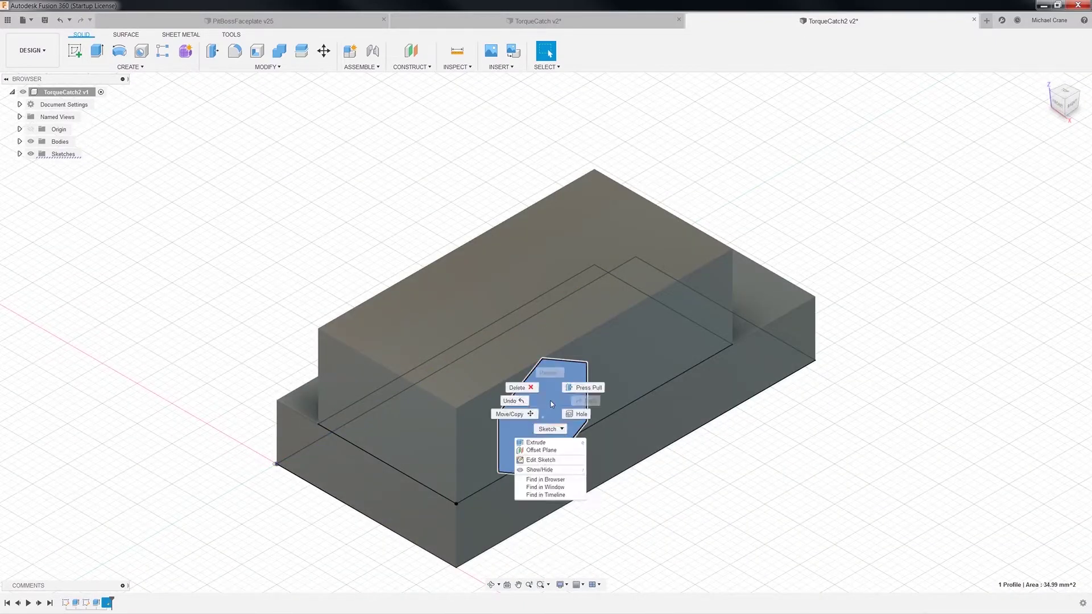
click(559, 443)
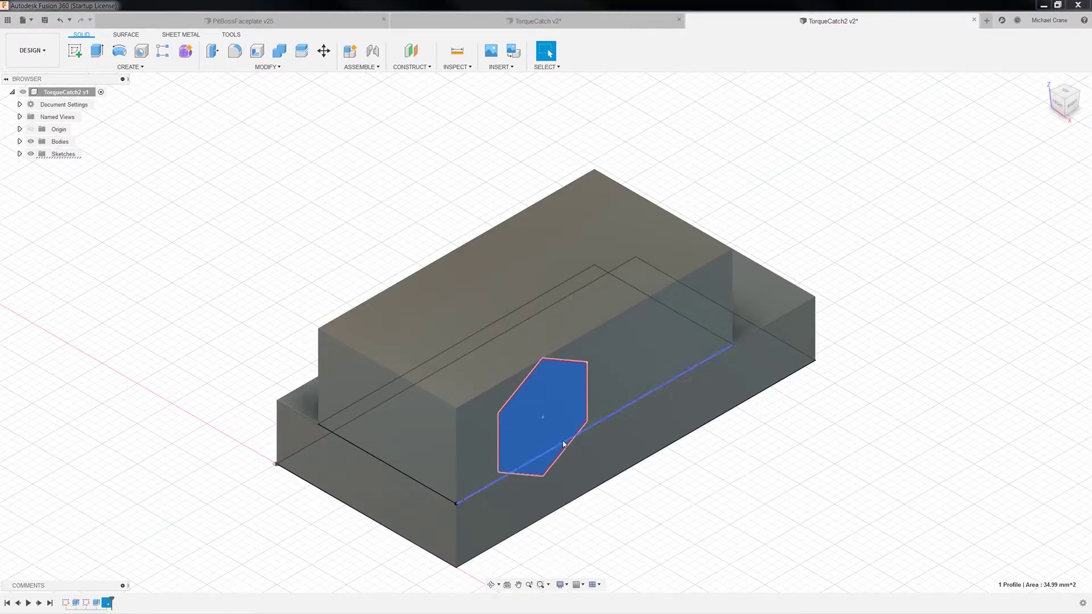
drag(548, 421, 361, 312)
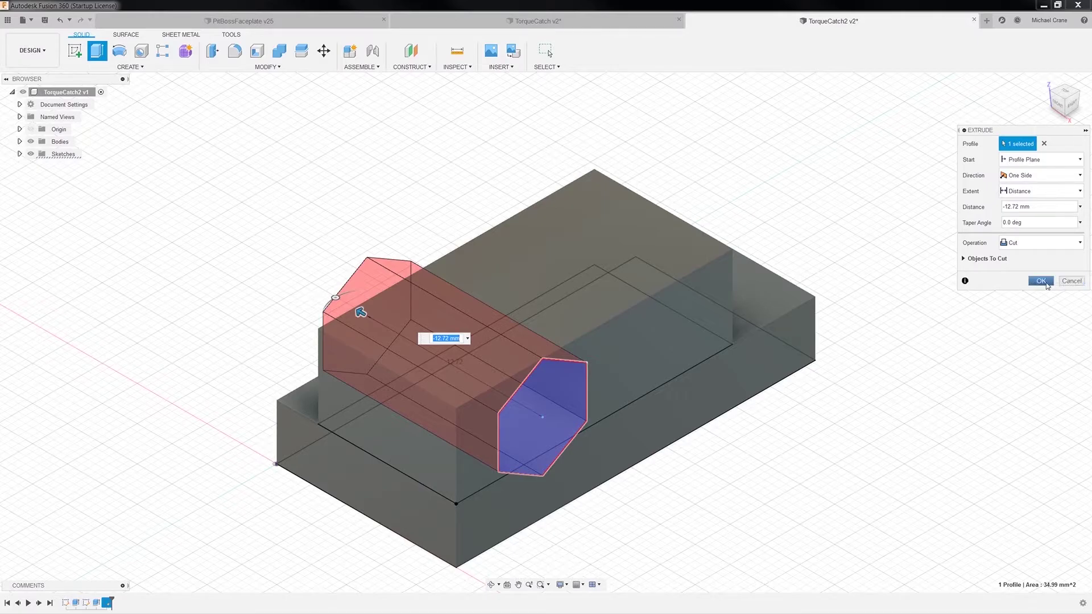
click(1041, 281)
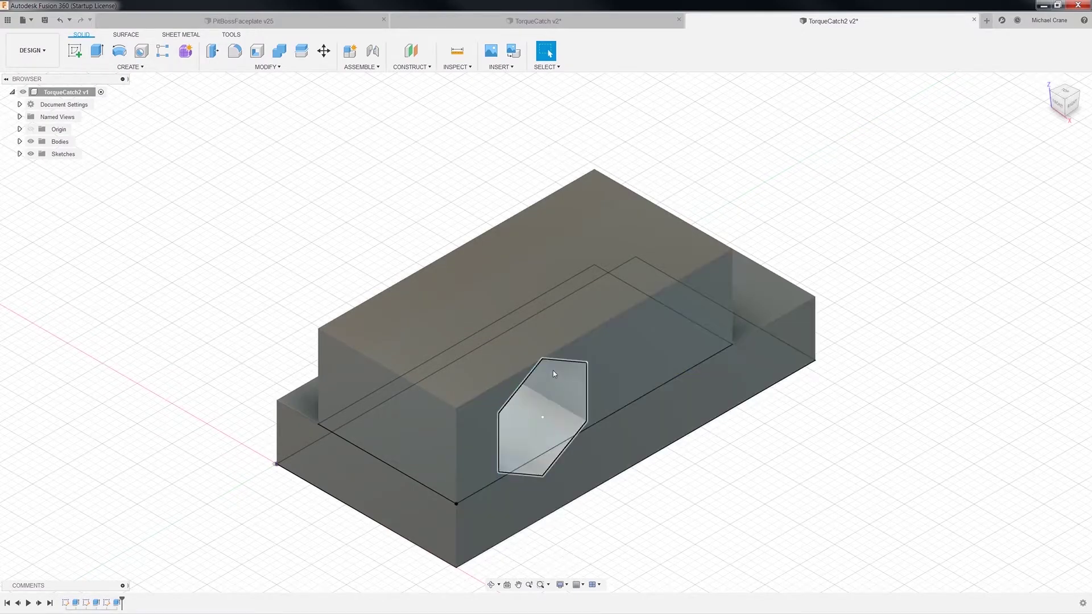
key(ctrl+z)
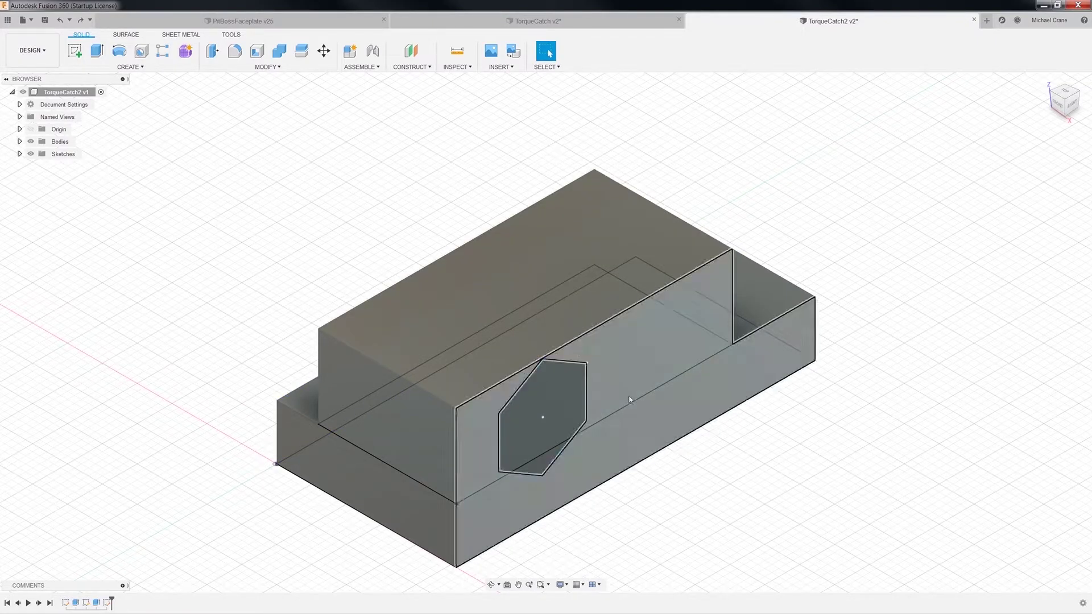
Step: Reopen the hexagon sketch and draw a line at 100 degrees from the hexagon's upper-left vertex to the block's top edge
click(19, 154)
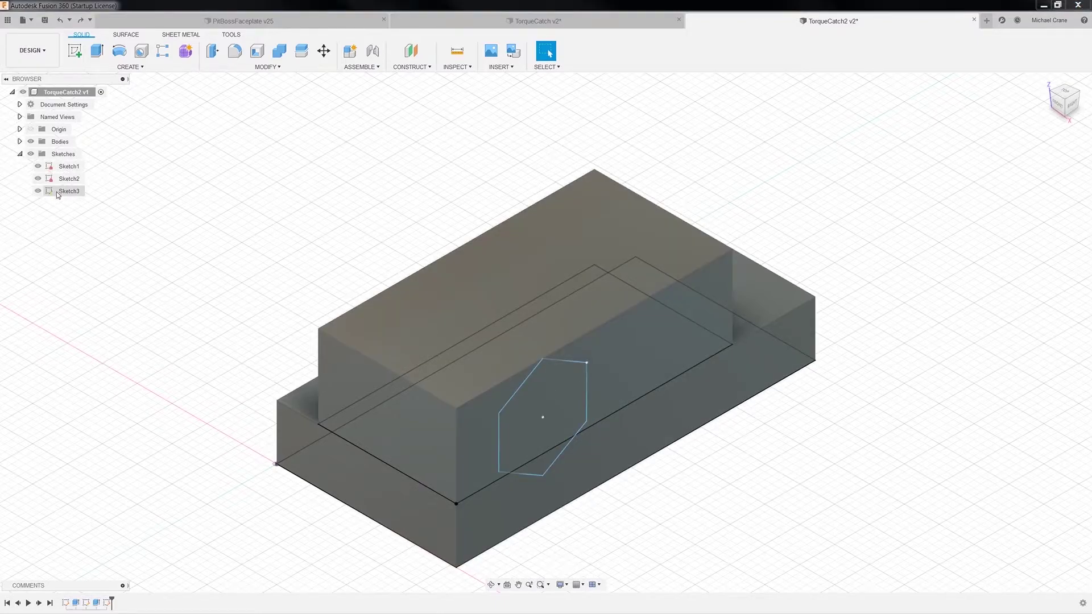
right_click(59, 191)
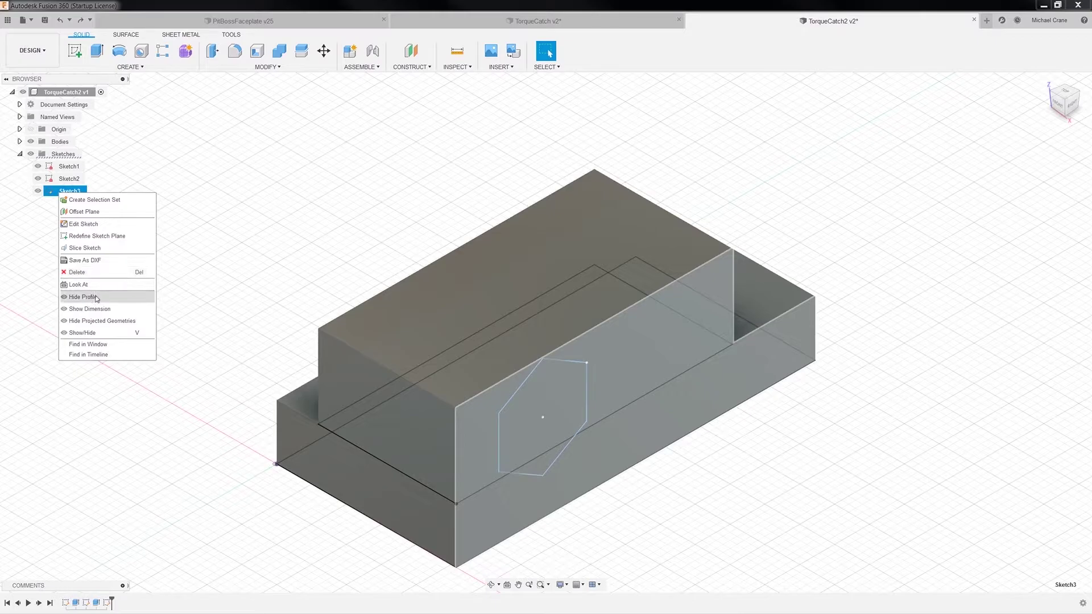
click(83, 224)
scroll(430, 278, up, 3)
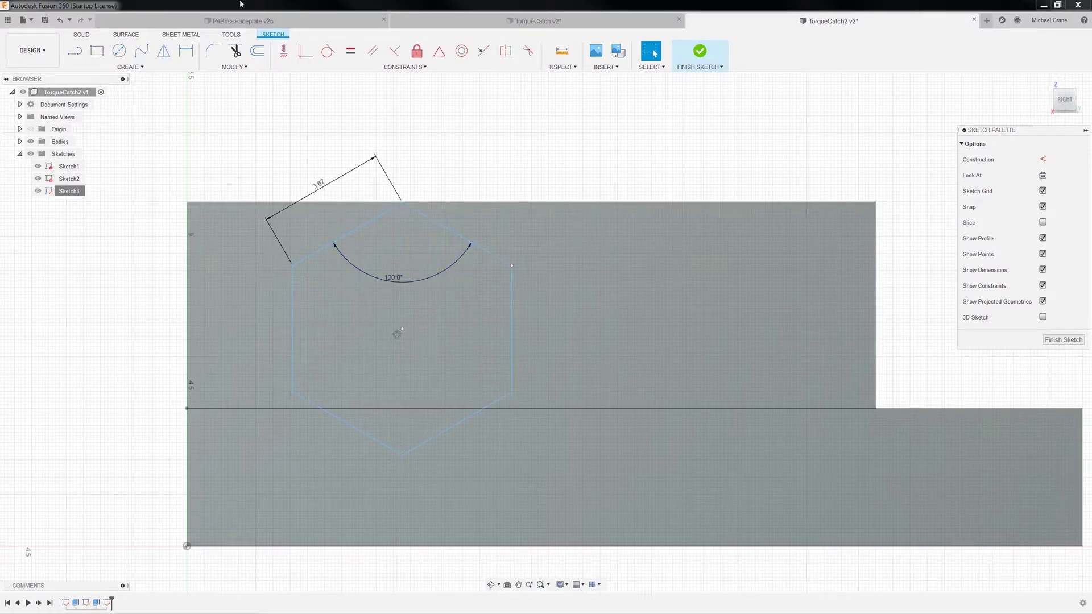
click(76, 54)
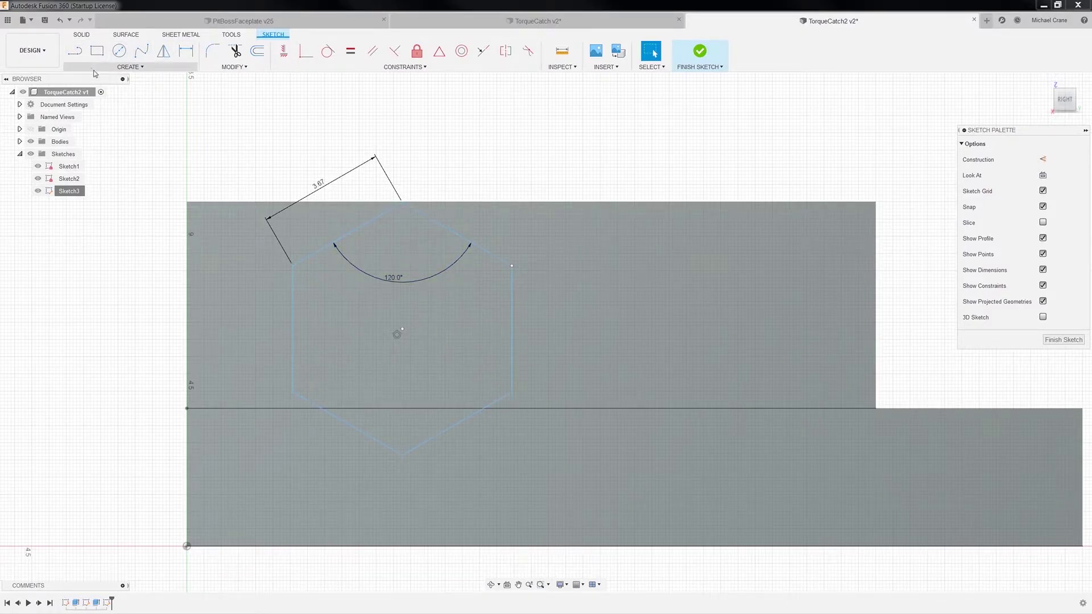
click(292, 265)
key(Tab)
text(100)
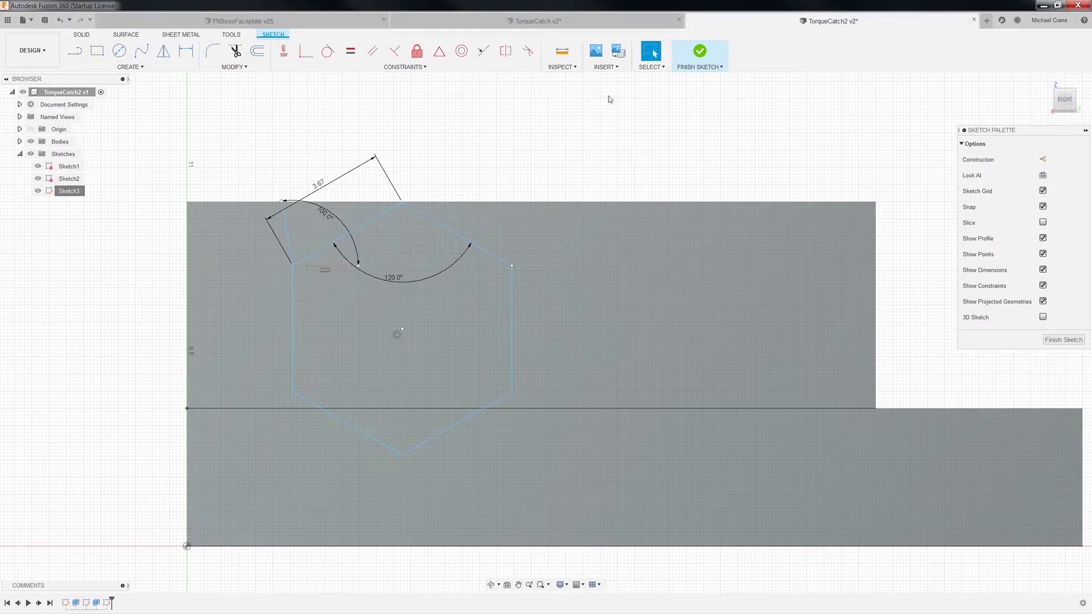
Step: Check the slanted lines in the TorqueCatch sketch and draw a matching 80-degree line from TorqueCatch2's upper-right hexagon vertex to the block's top edge
click(553, 26)
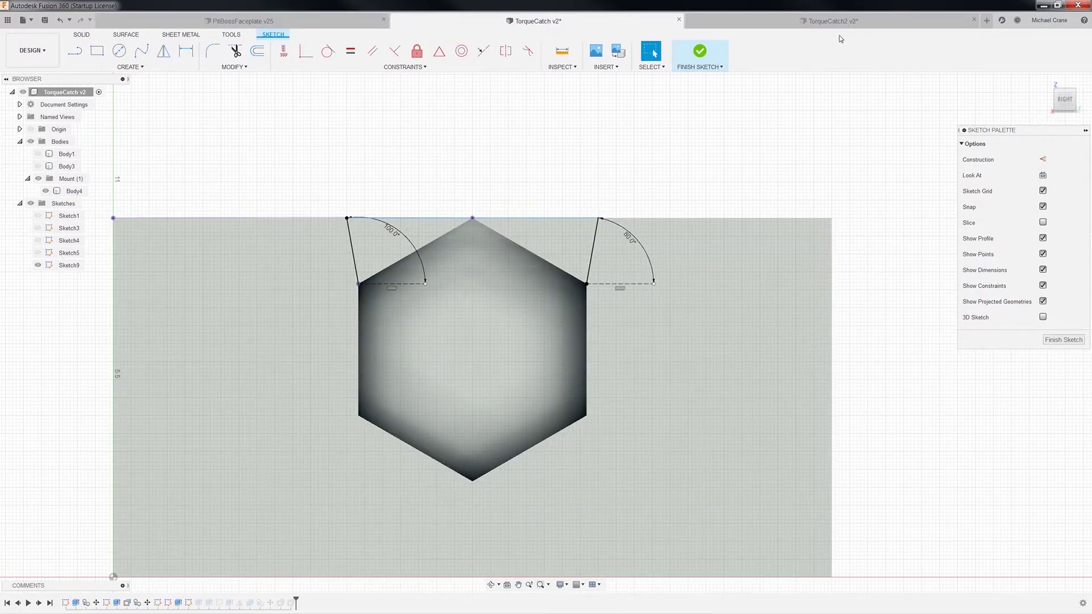
click(835, 21)
key(l)
click(512, 266)
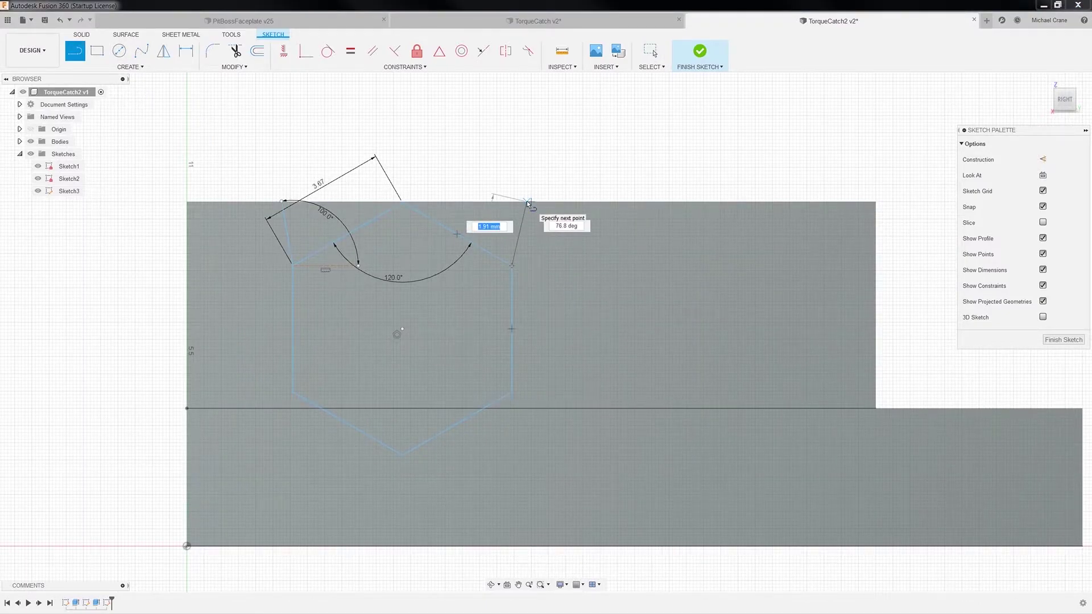
key(Tab)
text(100)
key(Tab)
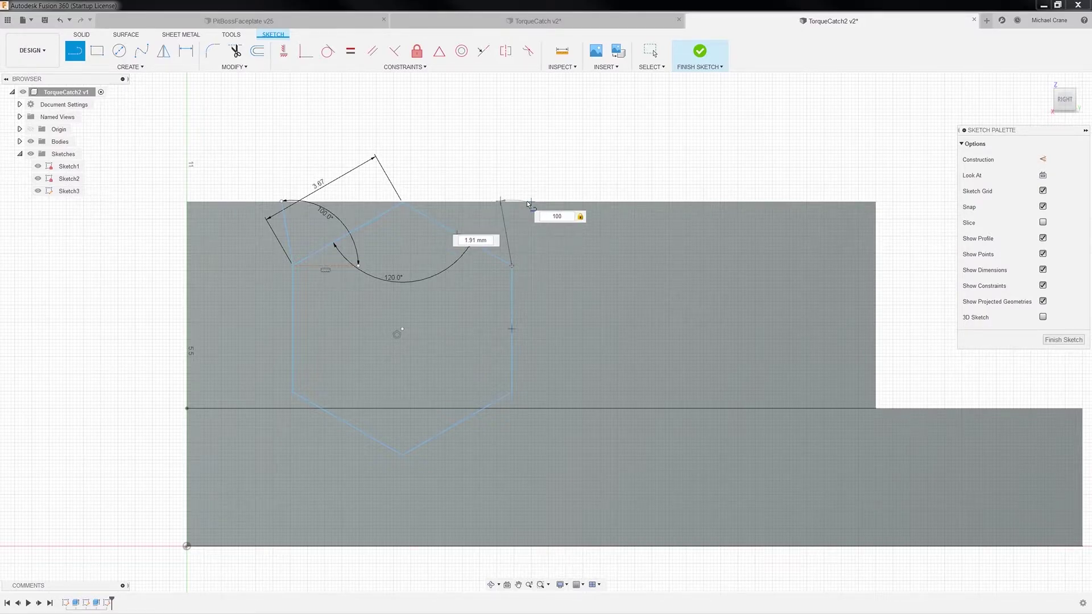
text(80)
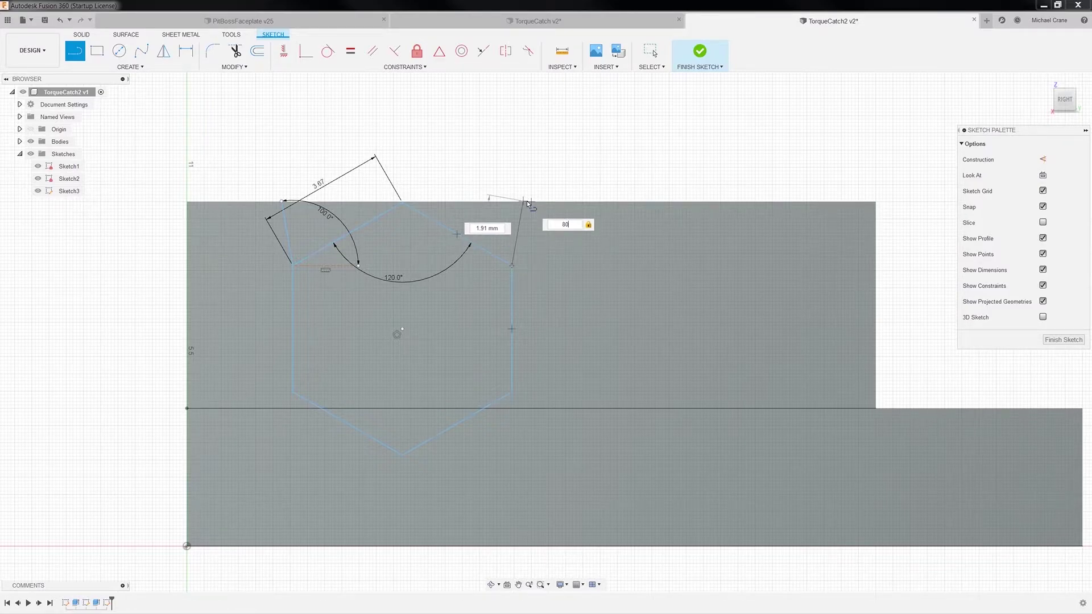
click(526, 200)
key(Escape)
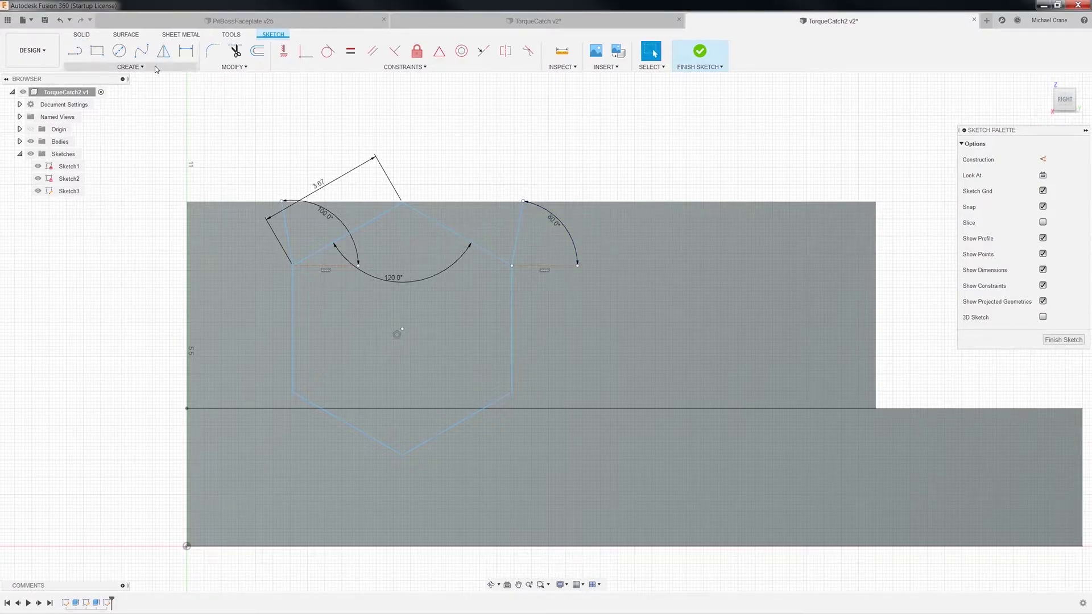
Step: Connect the upper ends of the two slanted lines with a horizontal line and save the design with the version description User Saved
click(75, 50)
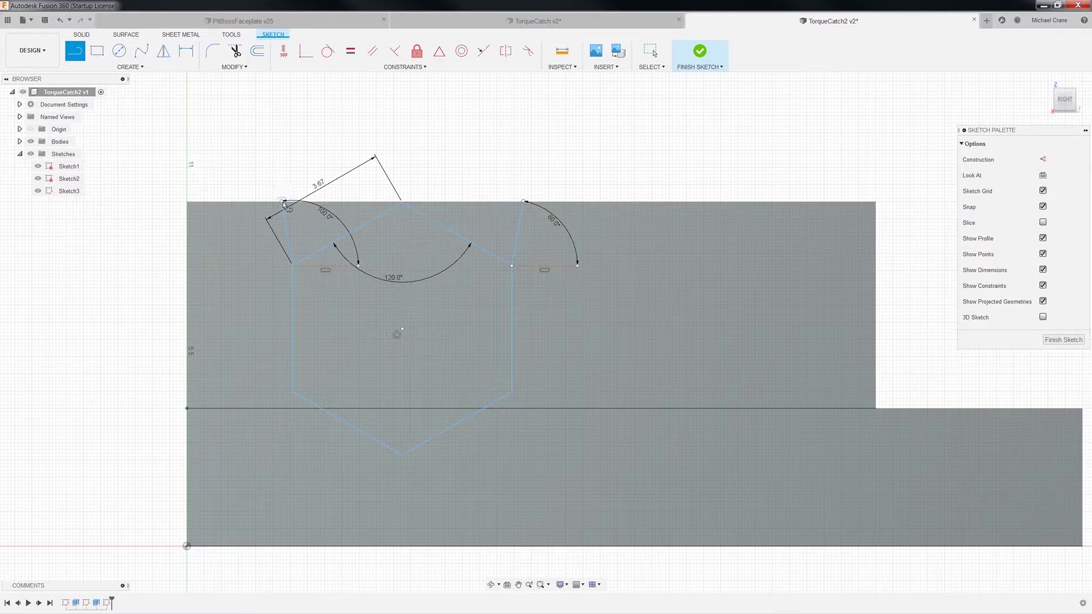
click(282, 200)
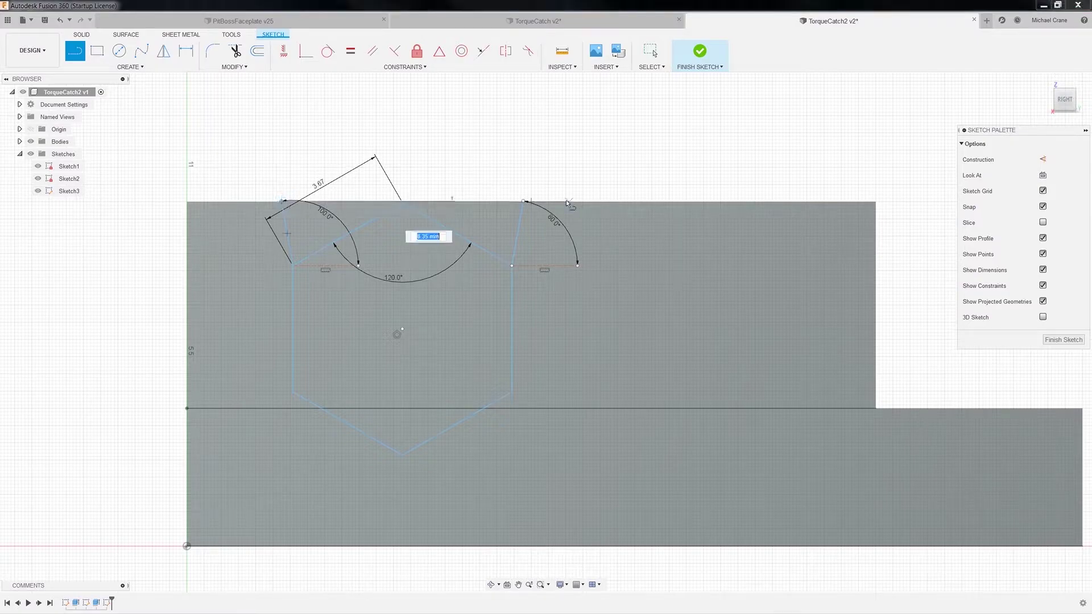
click(524, 201)
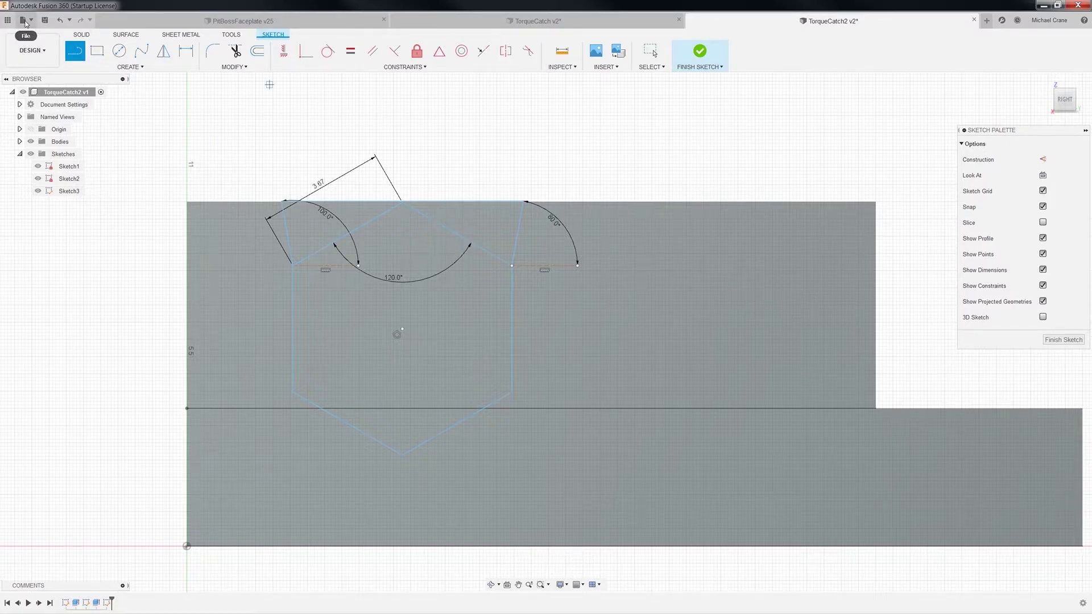
click(45, 21)
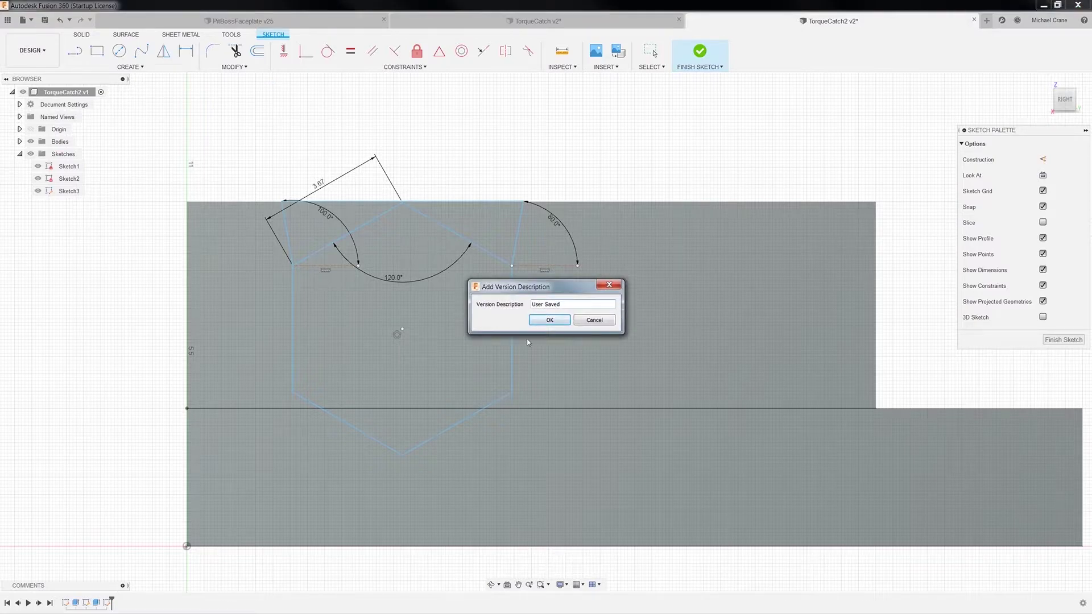
click(549, 320)
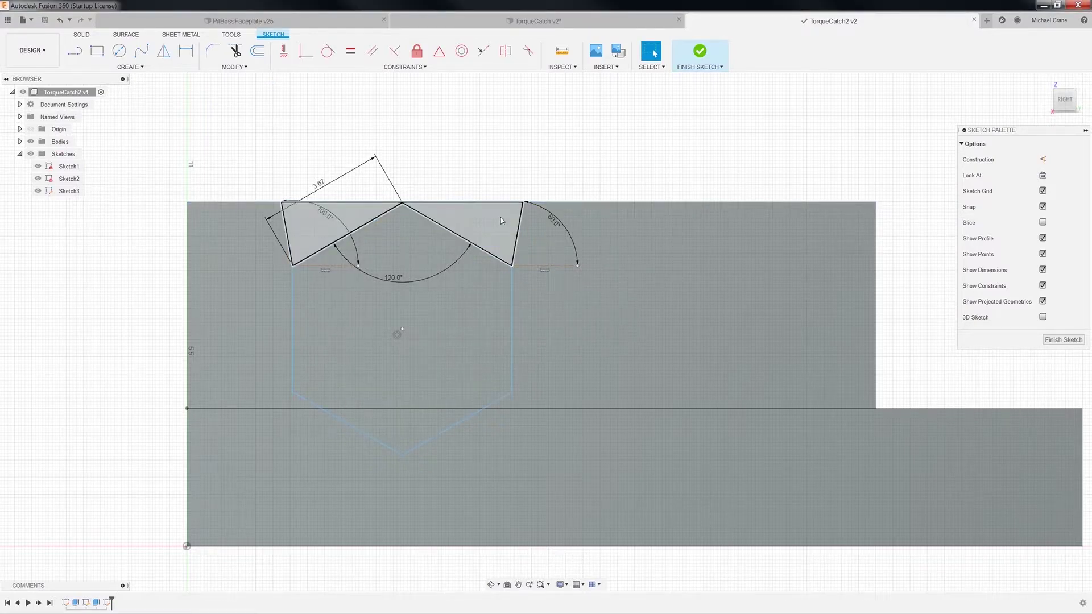
Step: Finish the channel sketch and cut its hexagonal profile through the raised block and the full width of the base with Extrude
click(1061, 339)
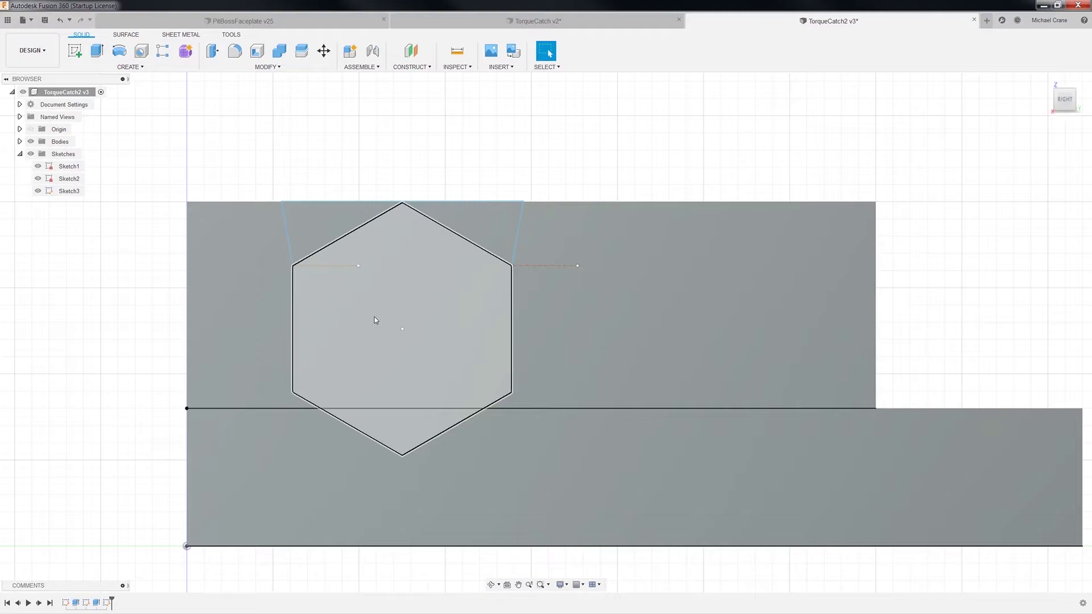
click(375, 320)
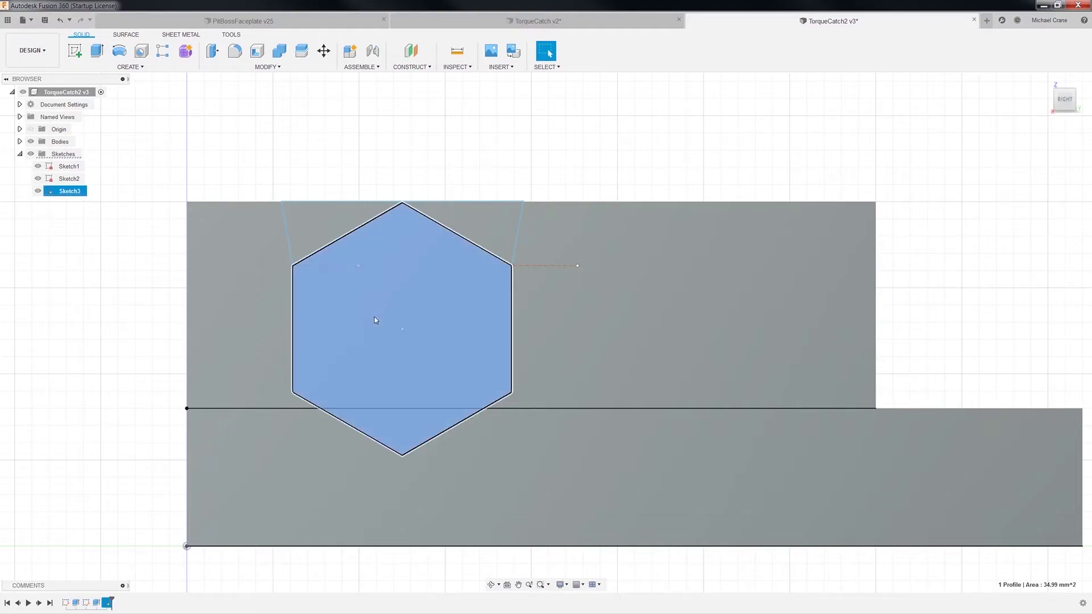
right_click(375, 320)
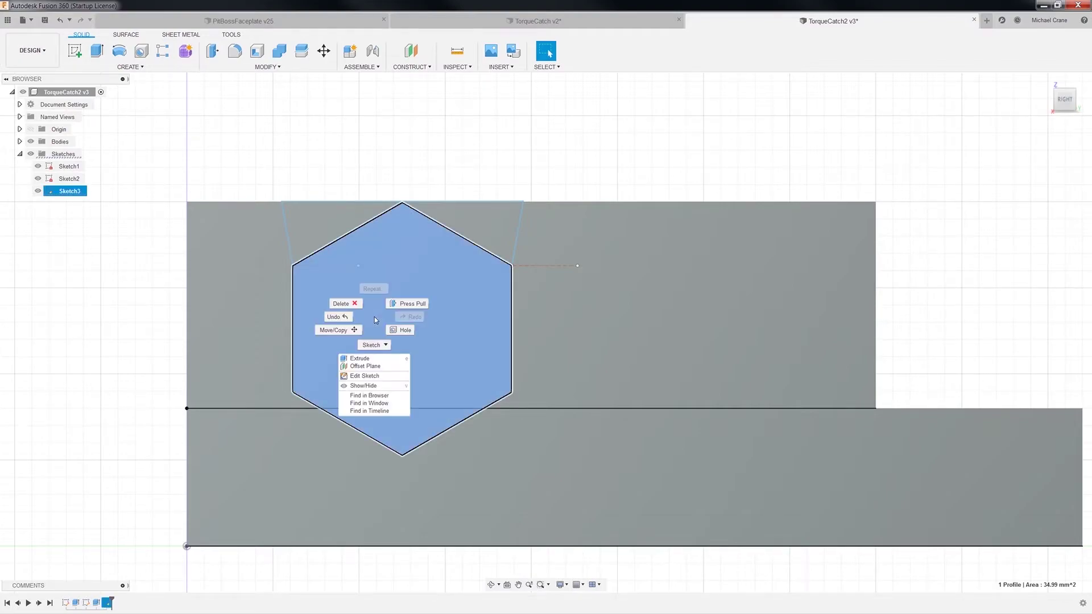
click(368, 365)
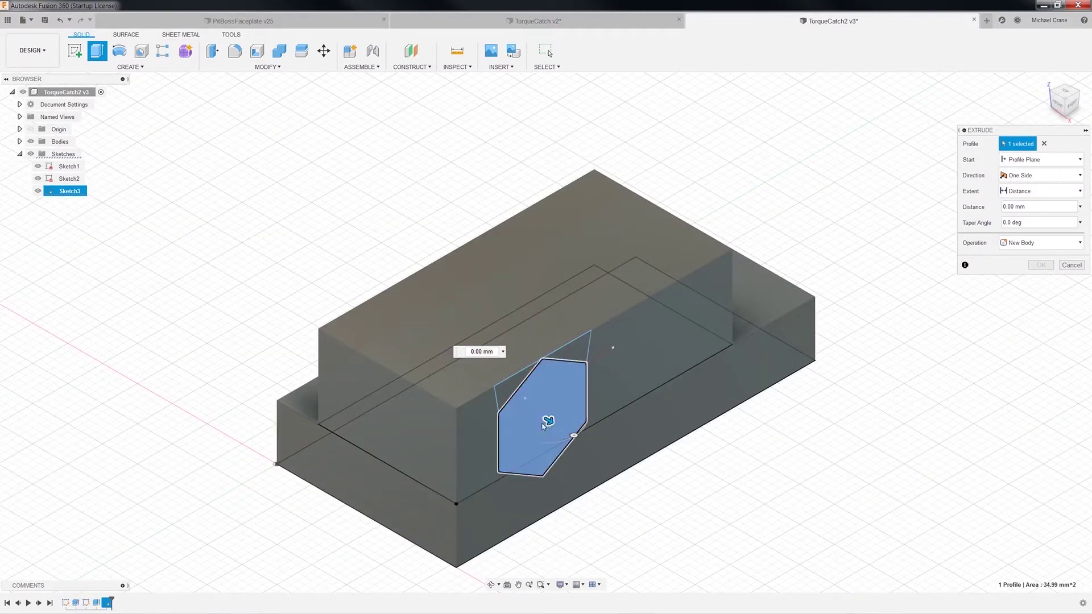
drag(550, 420, 298, 277)
click(1045, 278)
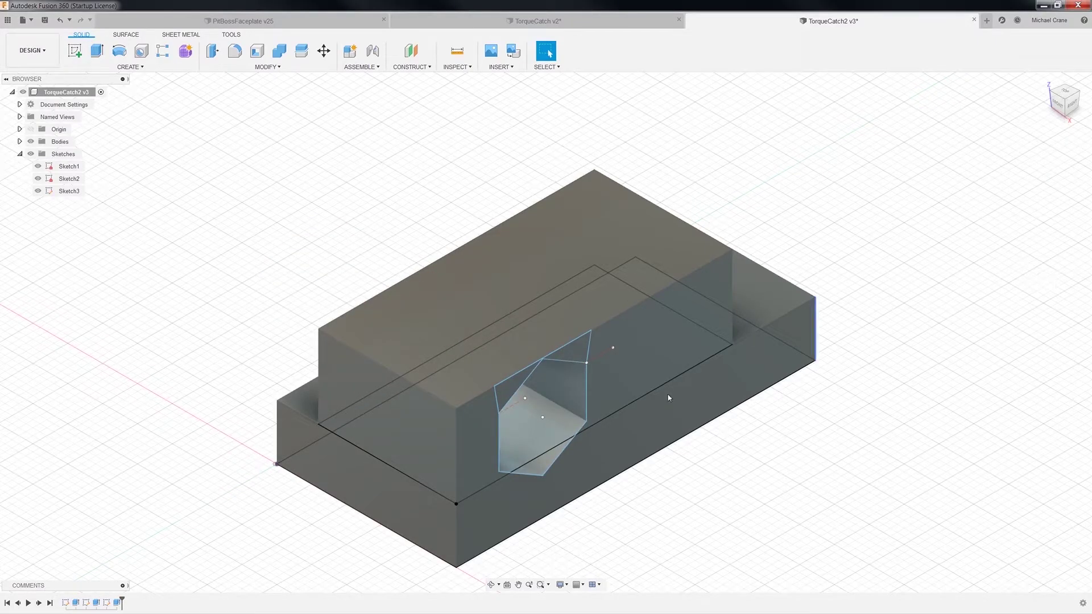
Step: Cut the profile above the hexagon about 14.02 mm with Extrude to open the channel at the top, and save the design
right_click(570, 352)
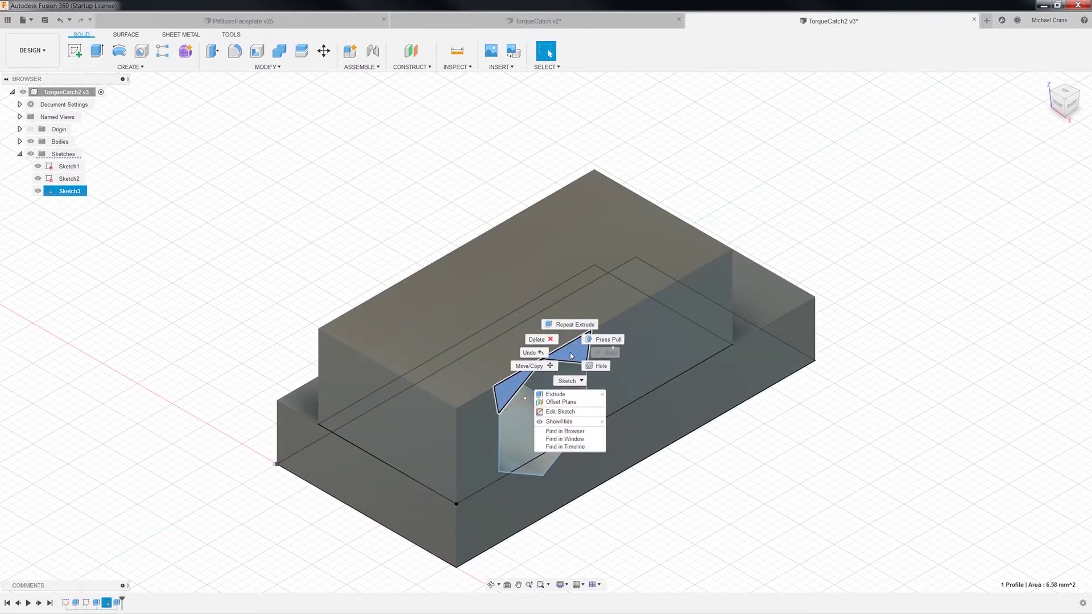
click(565, 392)
drag(554, 363, 370, 239)
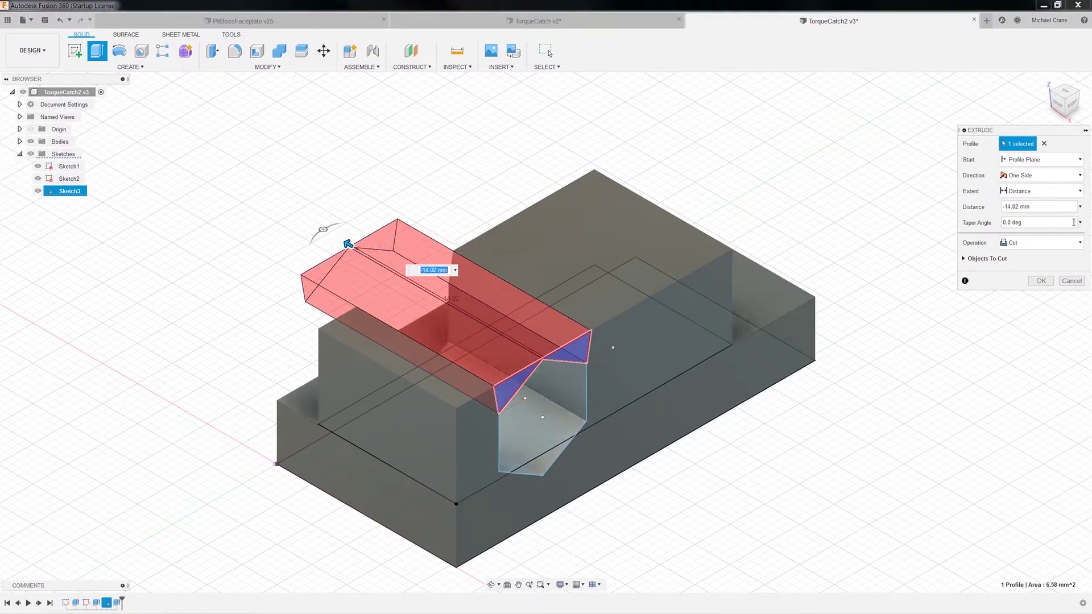
click(1041, 281)
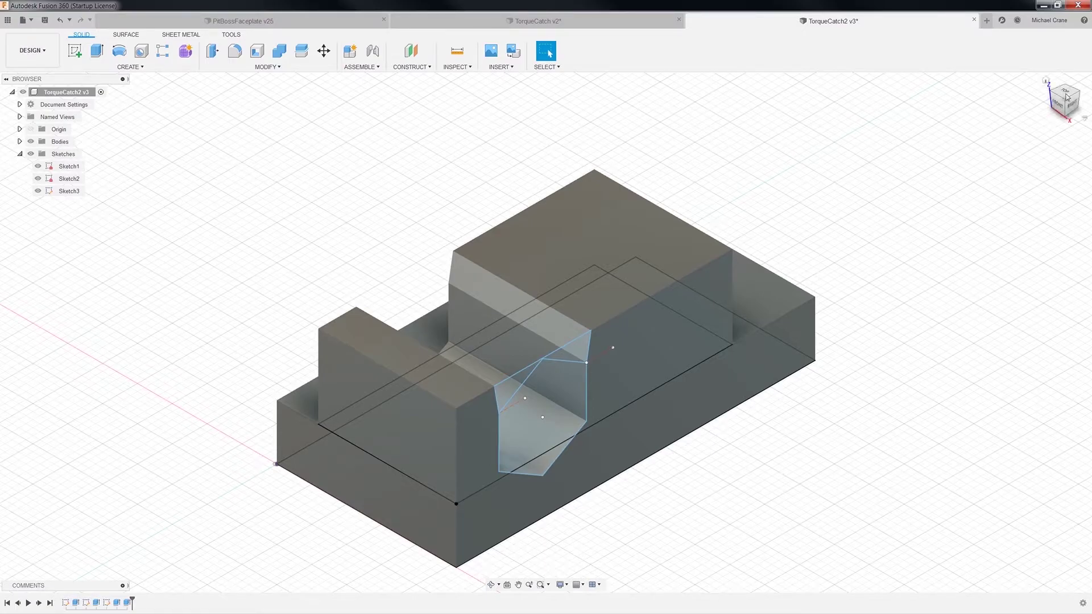
click(44, 20)
click(554, 322)
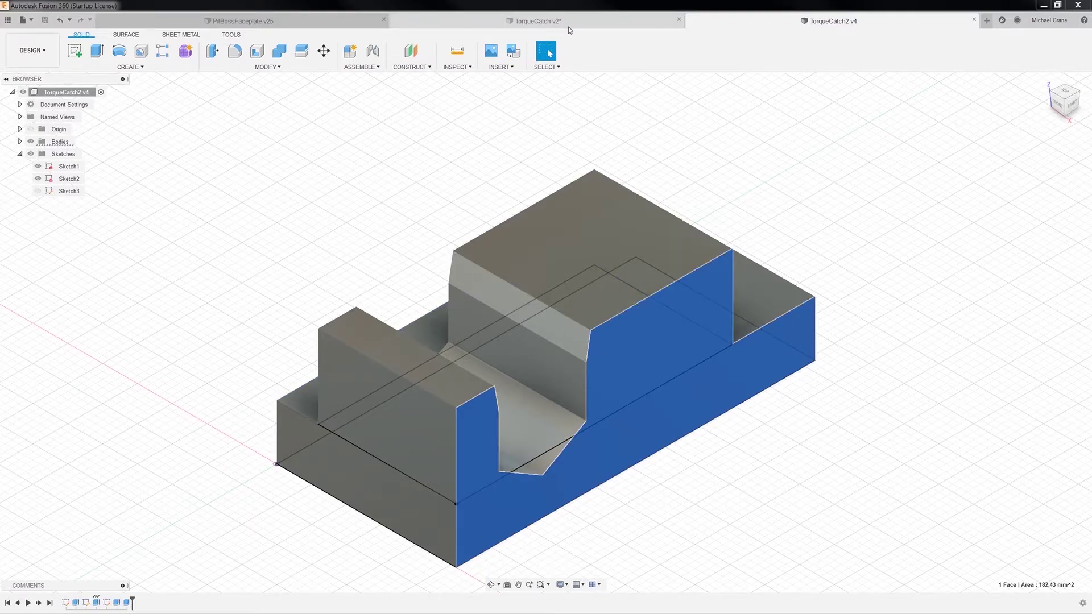
Step: Switch to the TorqueCatch design and measure the short edge of the rectangular pocket in the block's top face
click(549, 21)
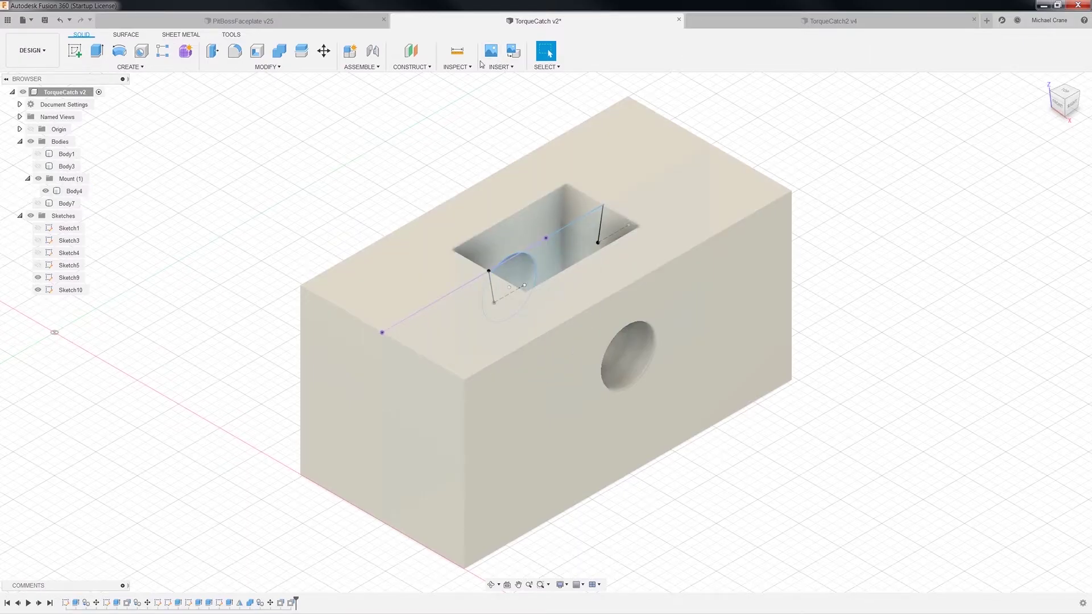
click(458, 50)
click(499, 281)
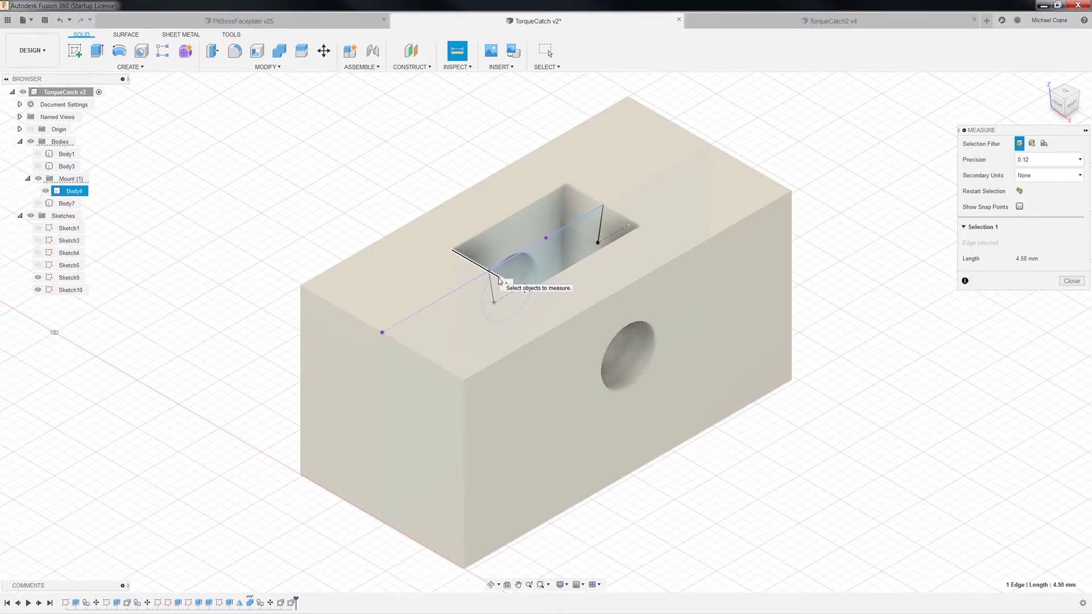
Step: Return to the TorqueCatch2 design and examine from several sides how far the hexagonal channel runs through the base
click(712, 21)
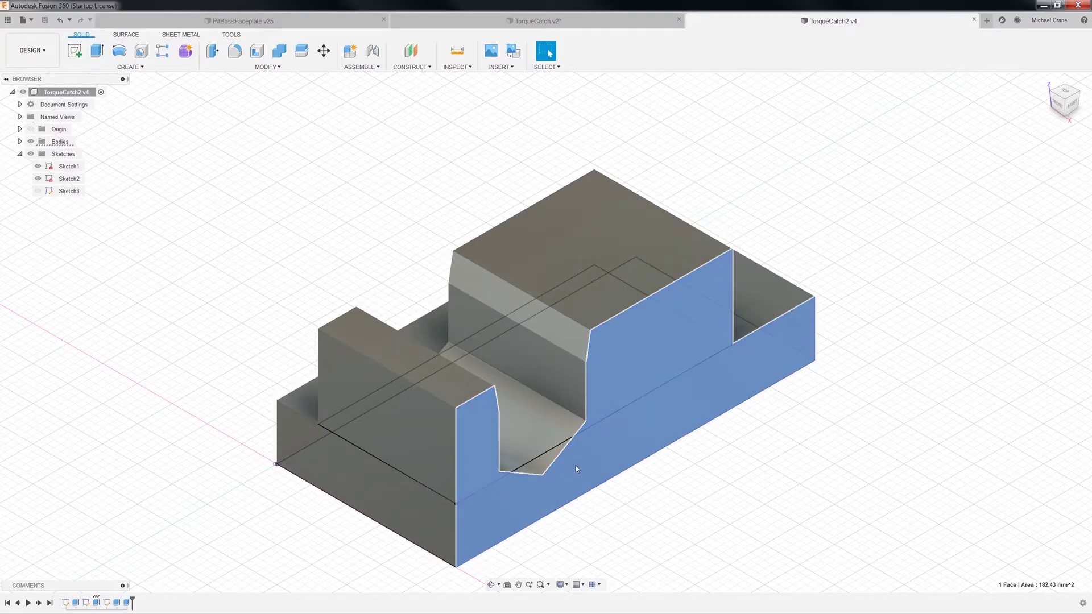
click(491, 584)
drag(318, 517, 413, 529)
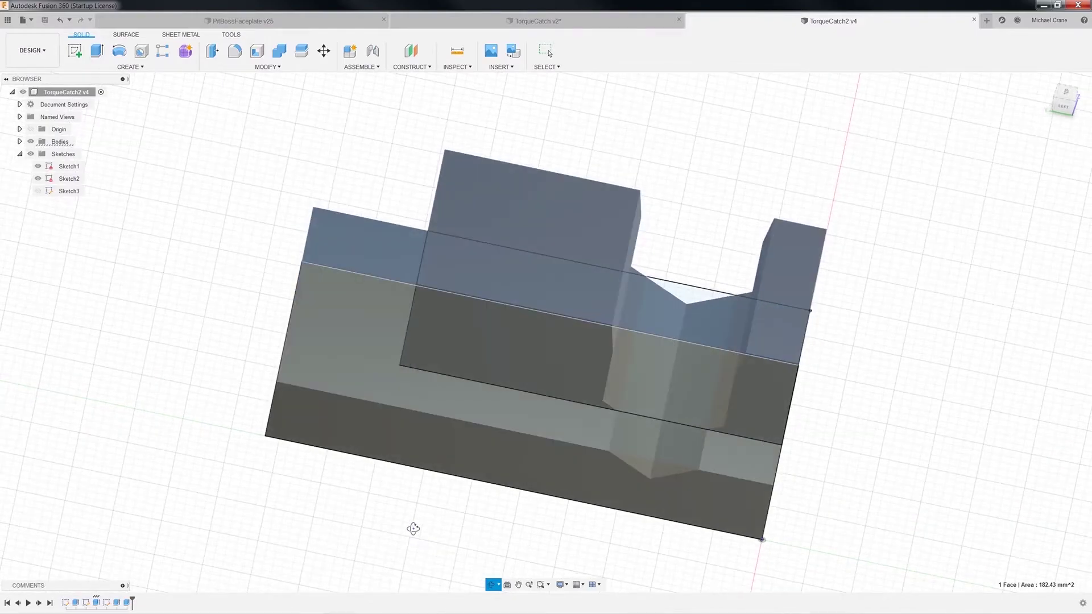
drag(413, 526, 307, 531)
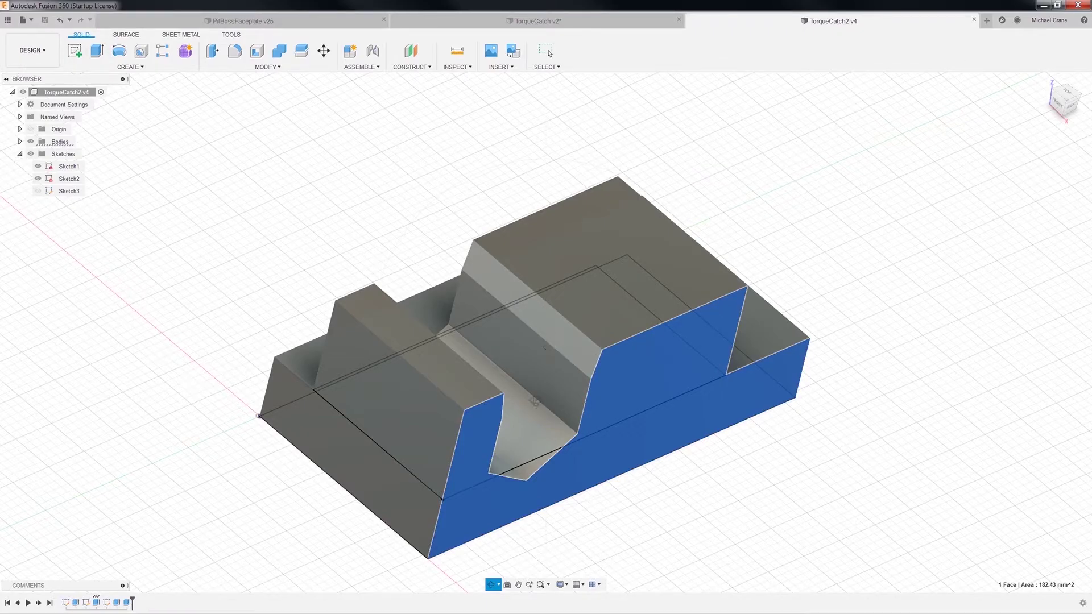
mouse_move(329, 427)
mouse_down()
mouse_move(470, 453)
mouse_move(447, 435)
mouse_up()
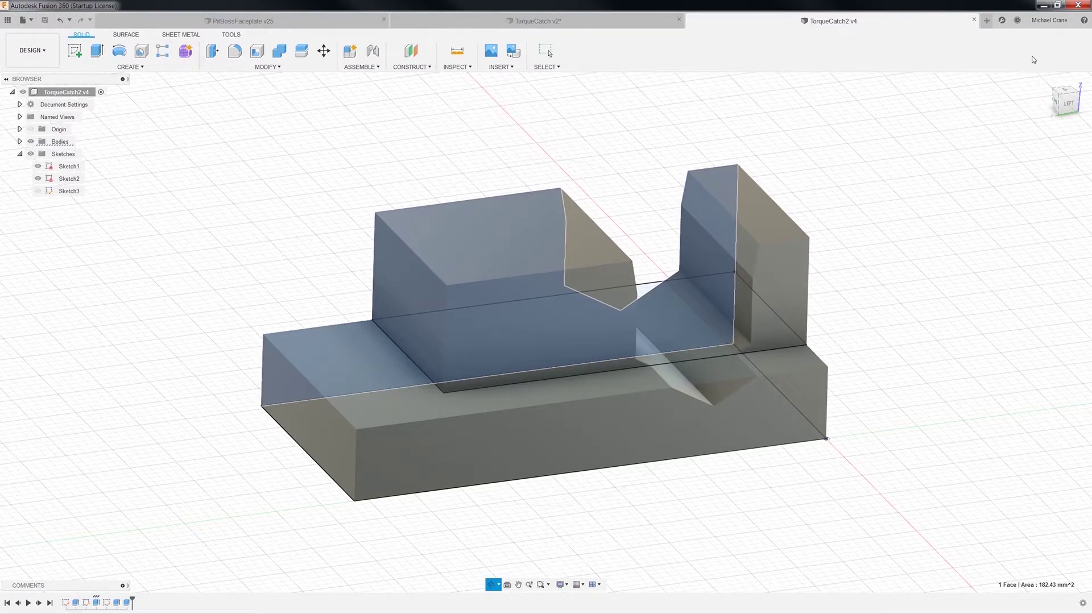
key(Escape)
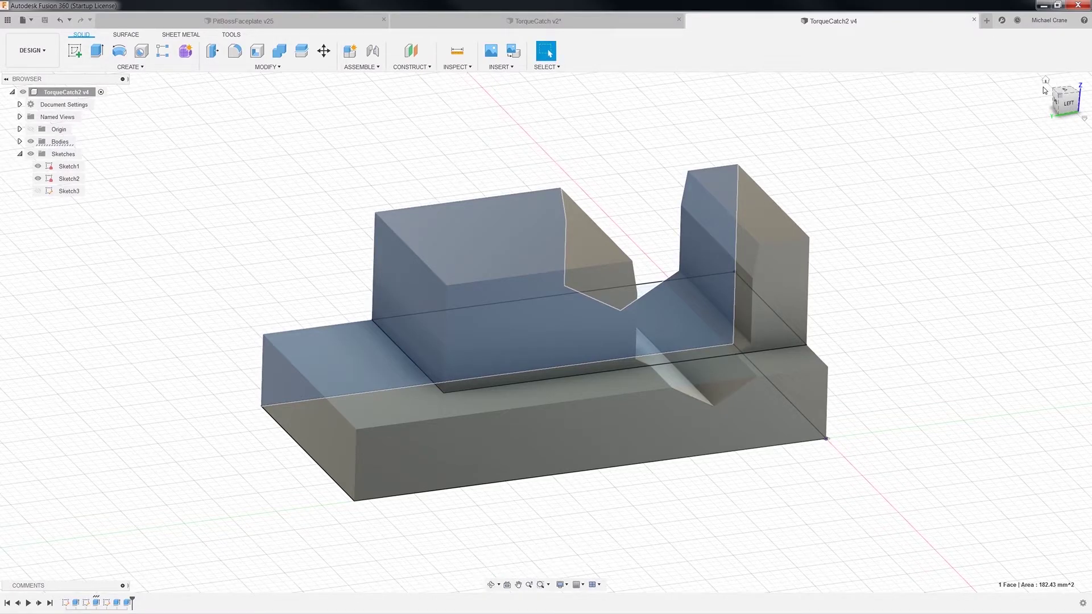
click(1047, 81)
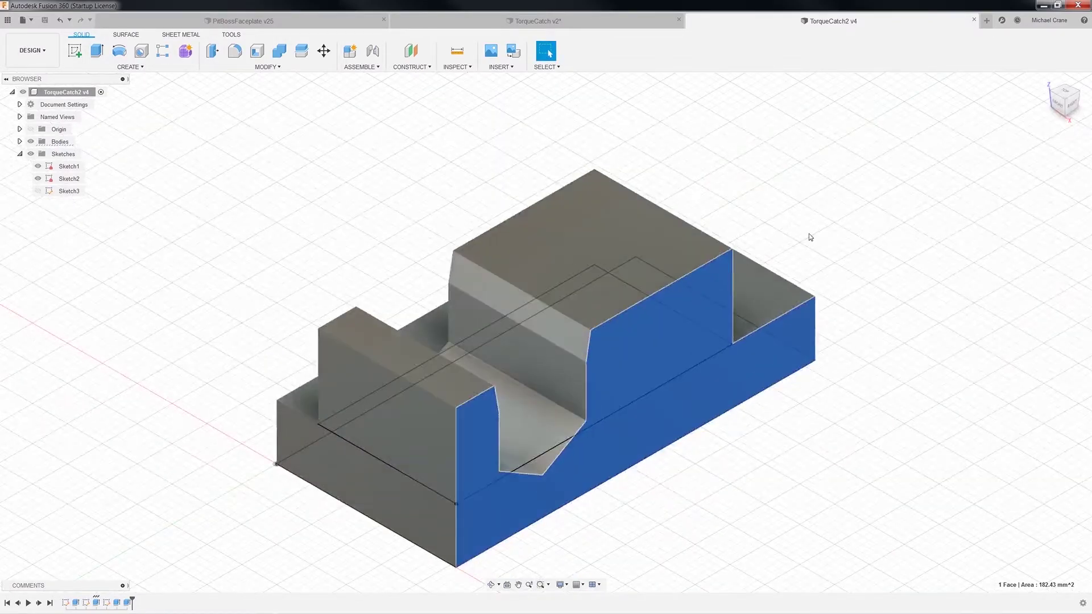
Step: Undo the hiding of the channel sketch and both extruded channel cuts, back to the uncut blocks
key(ctrl+z)
key(ctrl+z)
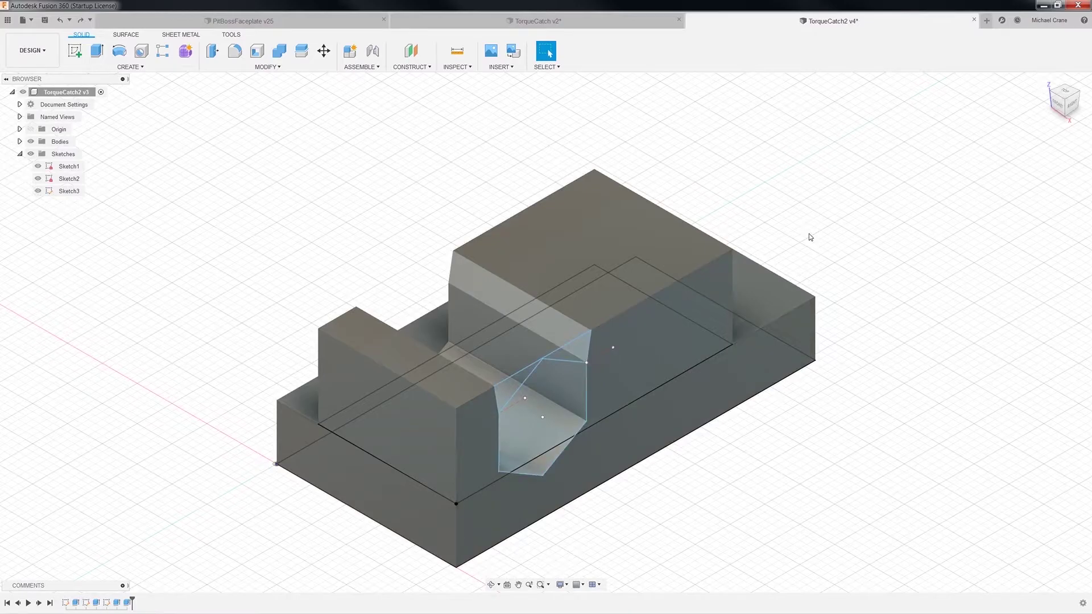
click(490, 585)
drag(227, 383, 276, 396)
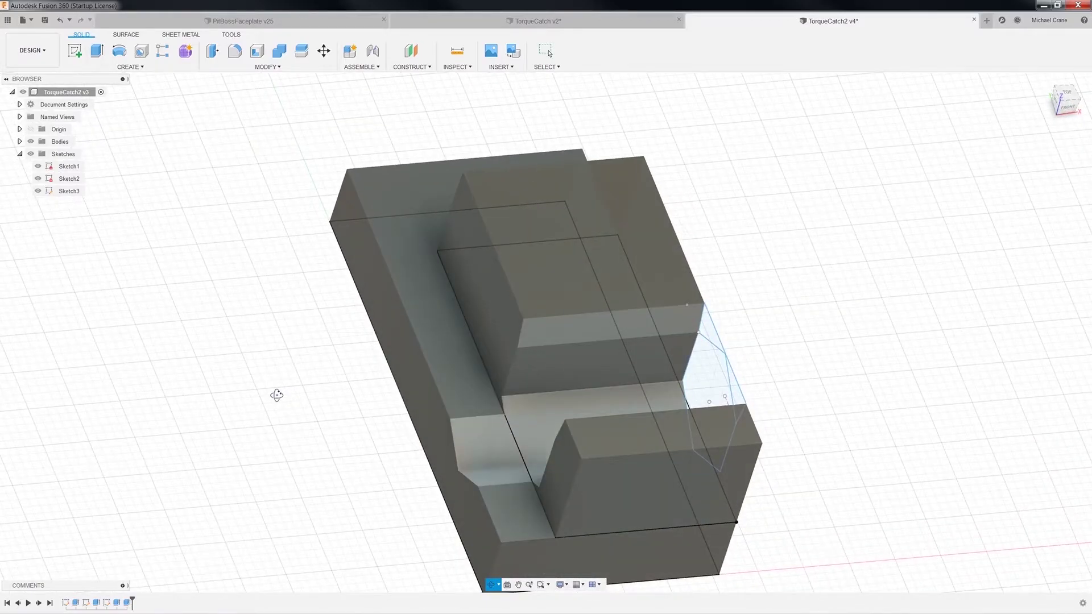
key(Escape)
key(ctrl+z)
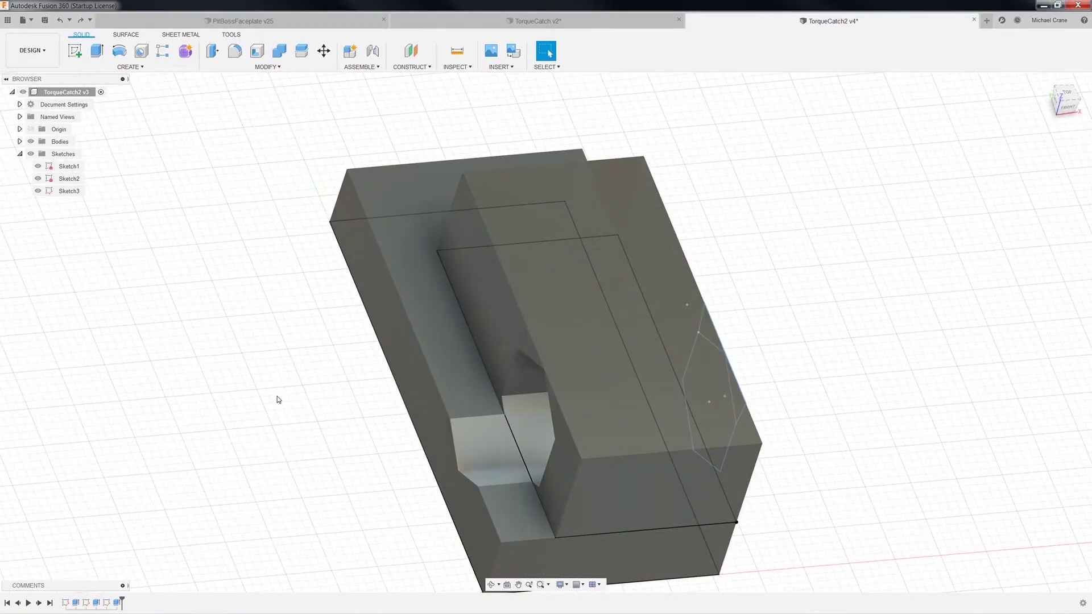
key(ctrl+z)
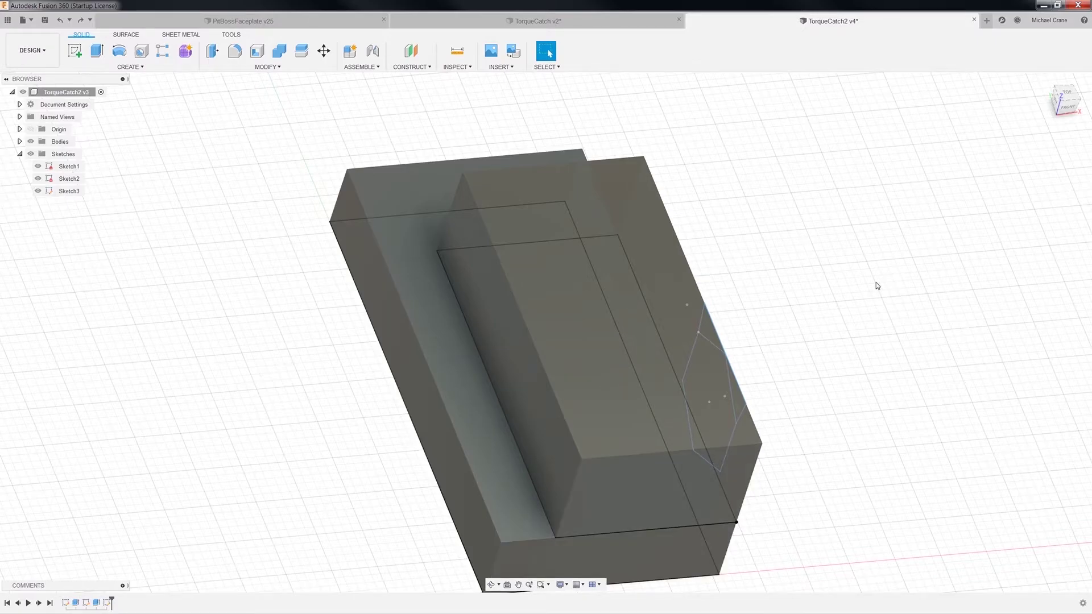
Step: Cut the hexagonal profile 10 mm into the blocks with Extrude, using a distance of -10 mm
click(1045, 81)
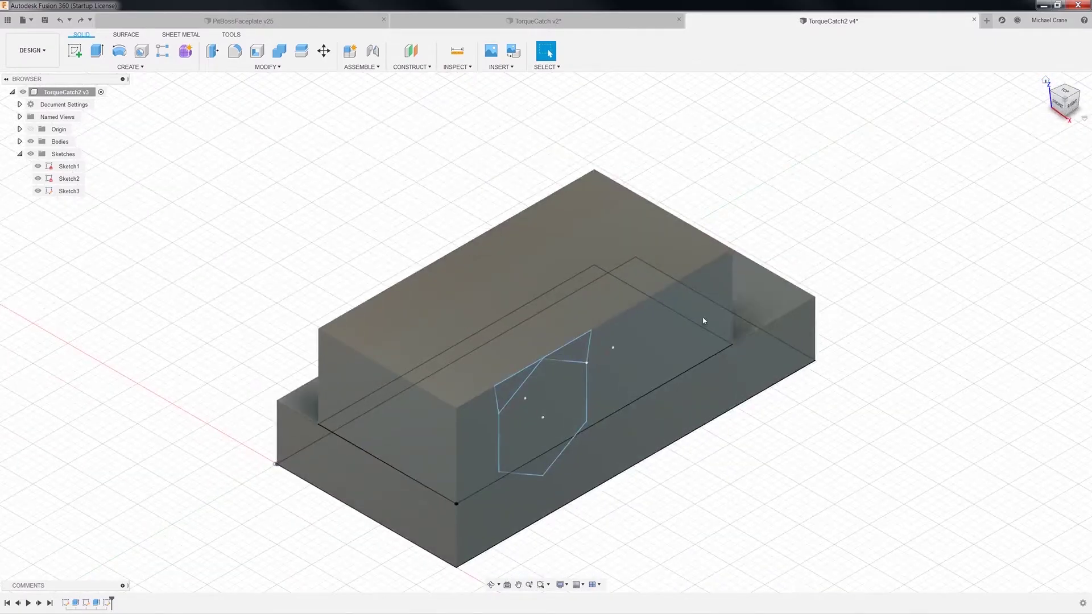
click(550, 401)
right_click(551, 401)
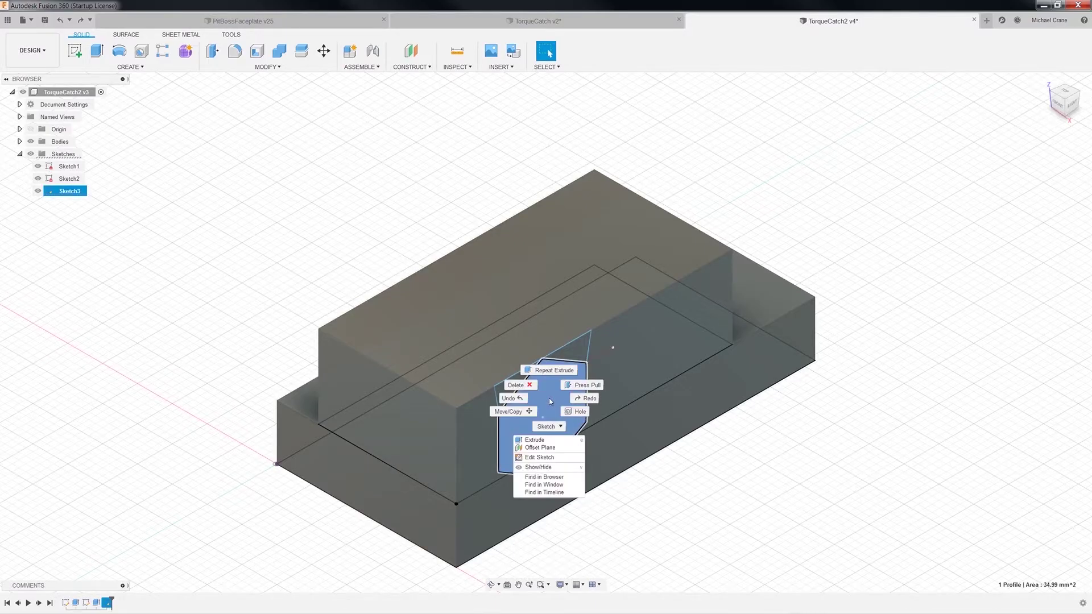
click(549, 441)
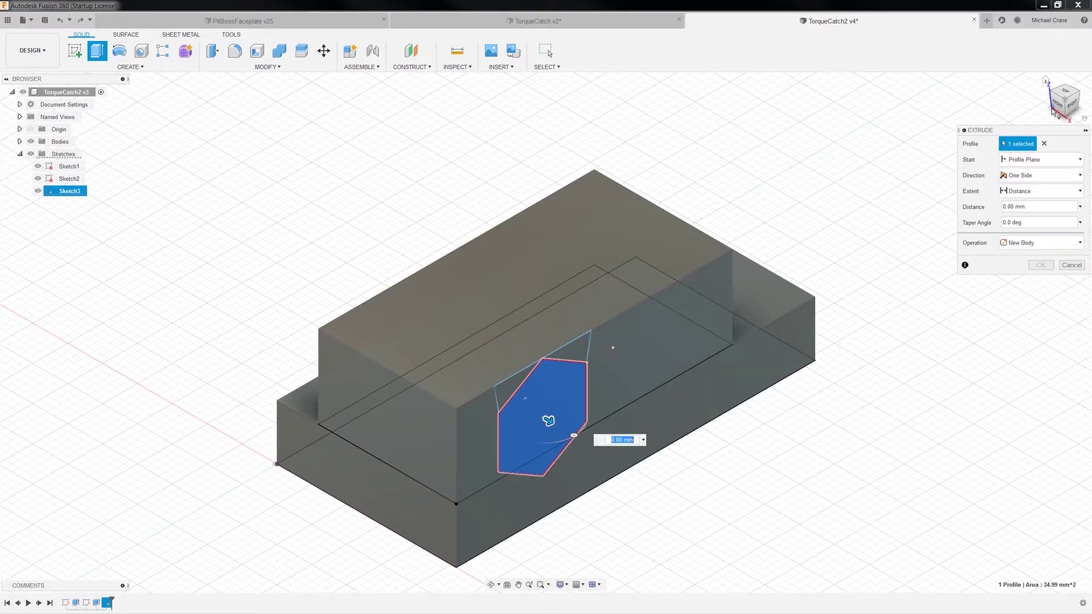
shift+middle_drag(246, 293, 296, 305)
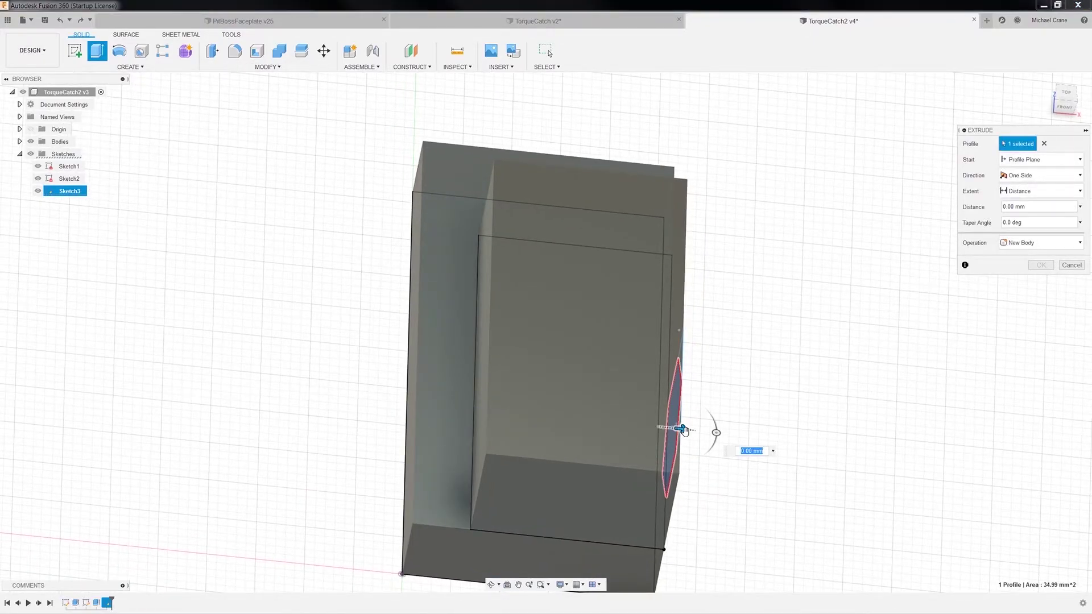
drag(676, 429, 493, 415)
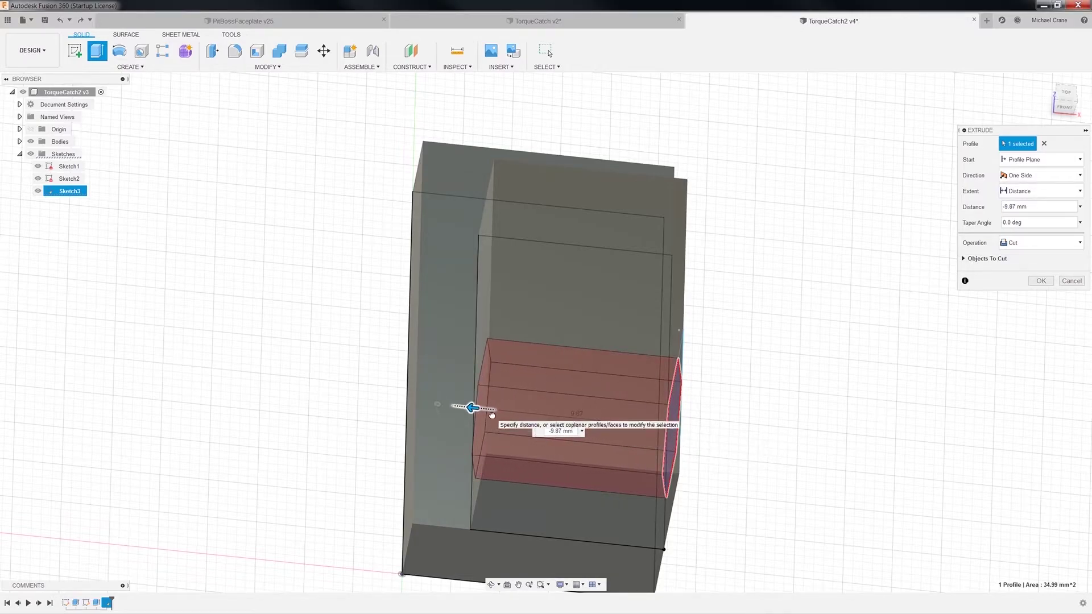
click(569, 431)
text(-10)
key(Return)
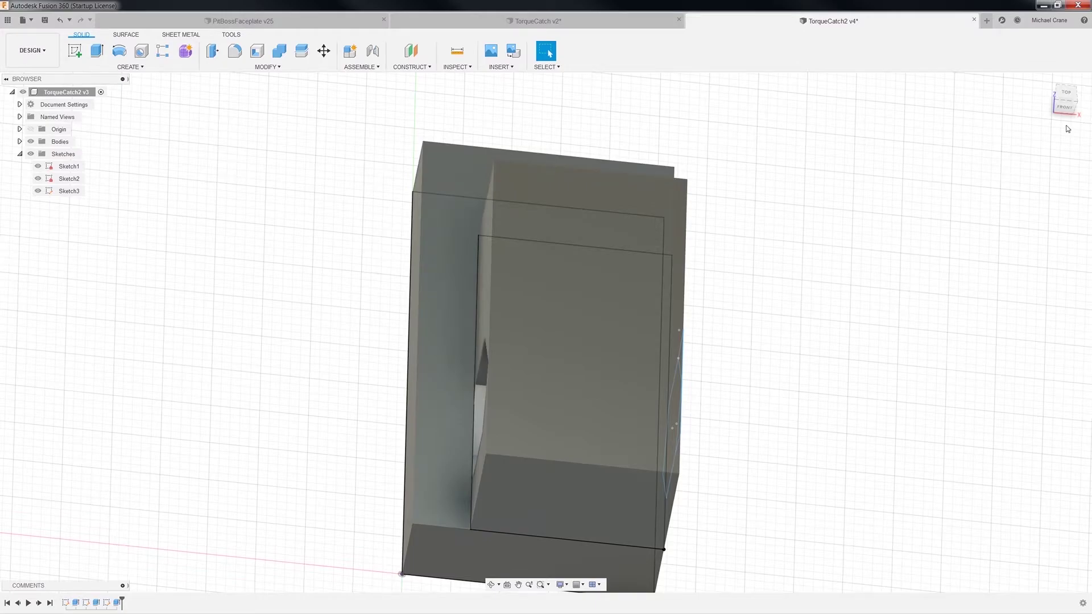
Step: Cut the profile above the hexagon about 12.64 mm with Extrude to open the channel through the raised block's top
click(1046, 80)
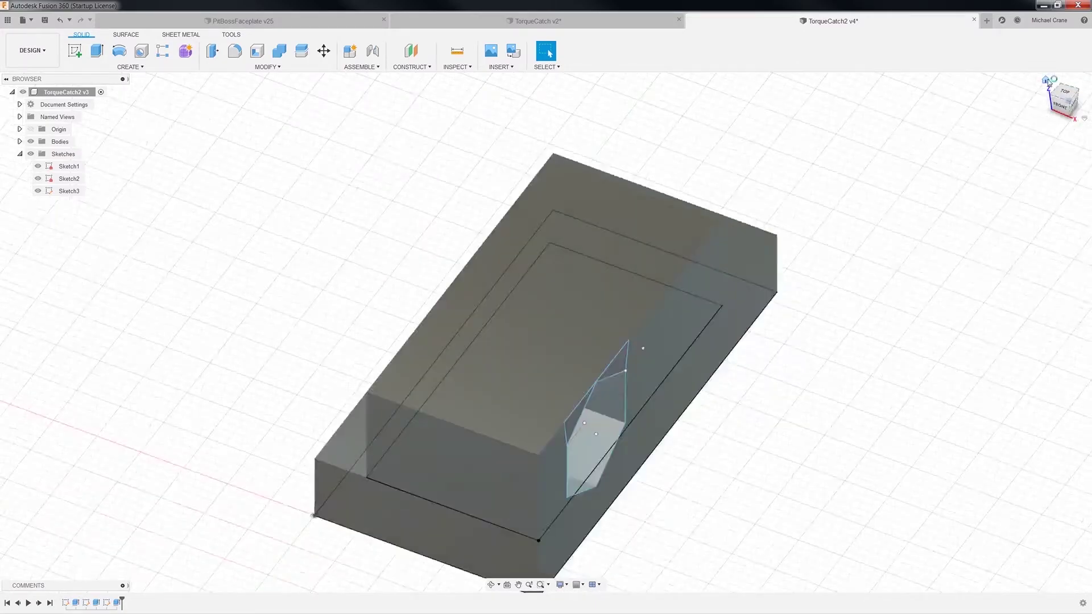
click(582, 356)
right_click(580, 356)
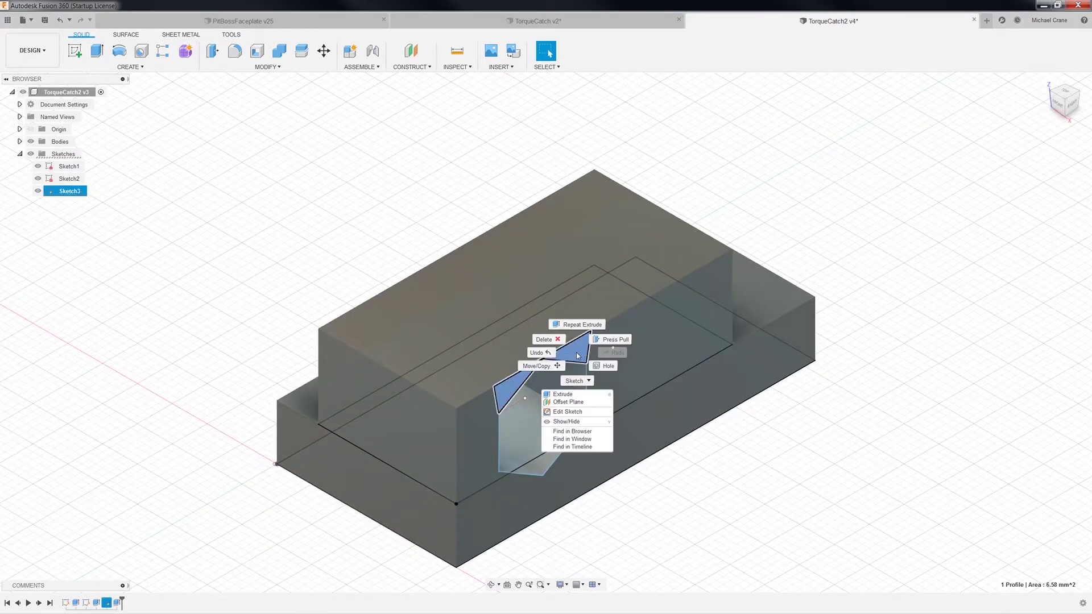
click(558, 344)
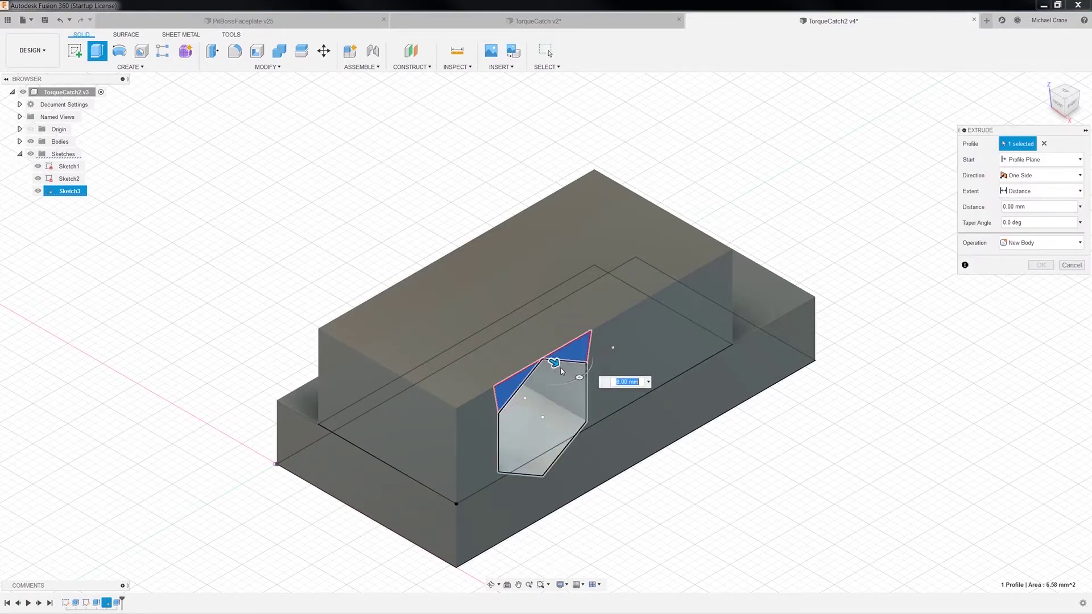
drag(554, 363, 476, 316)
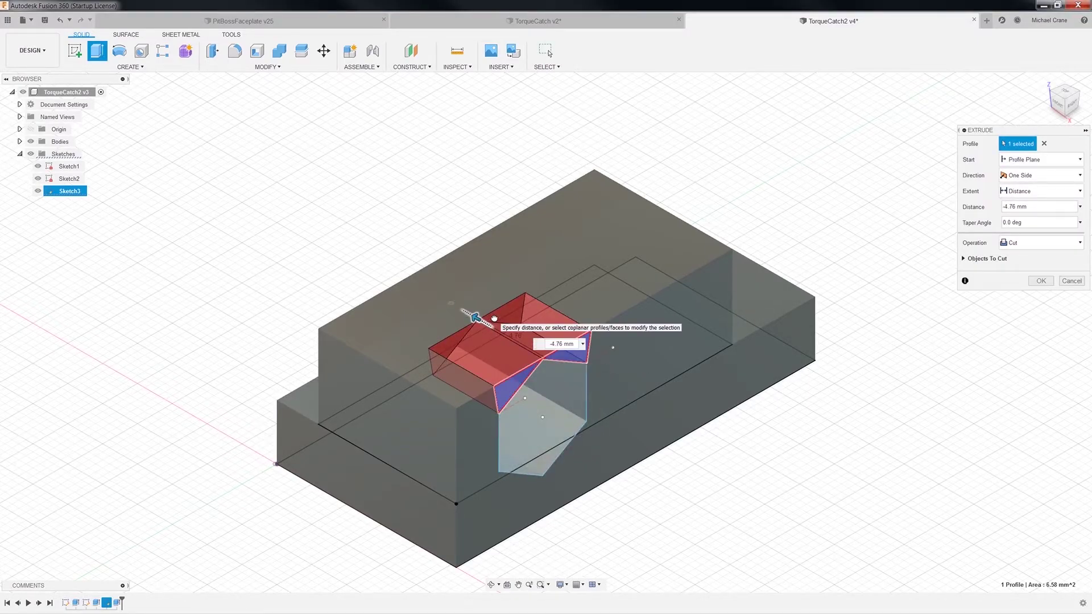
drag(495, 318, 367, 254)
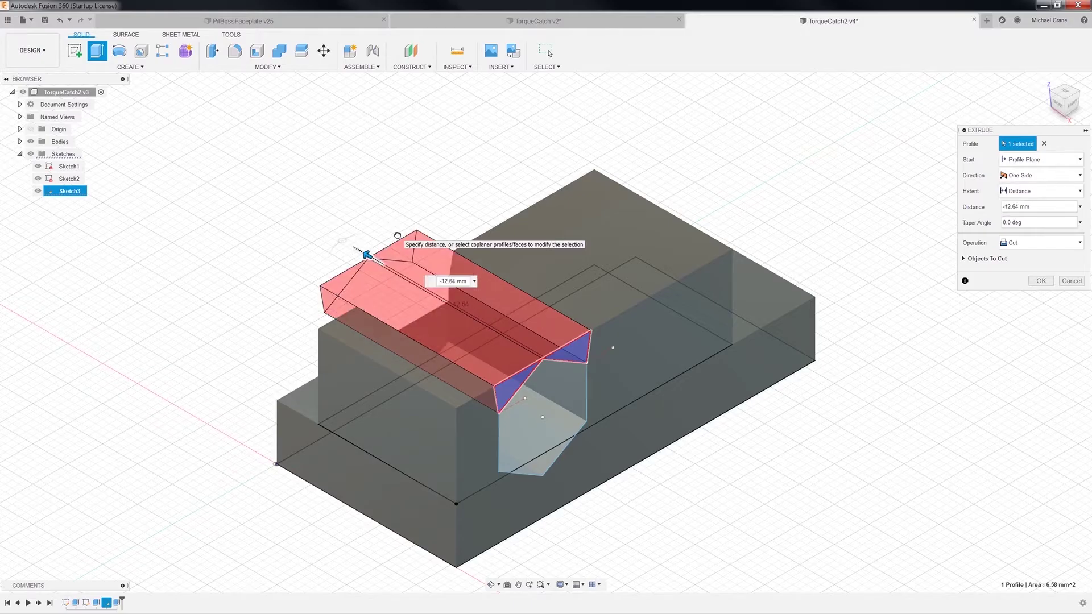
click(1040, 282)
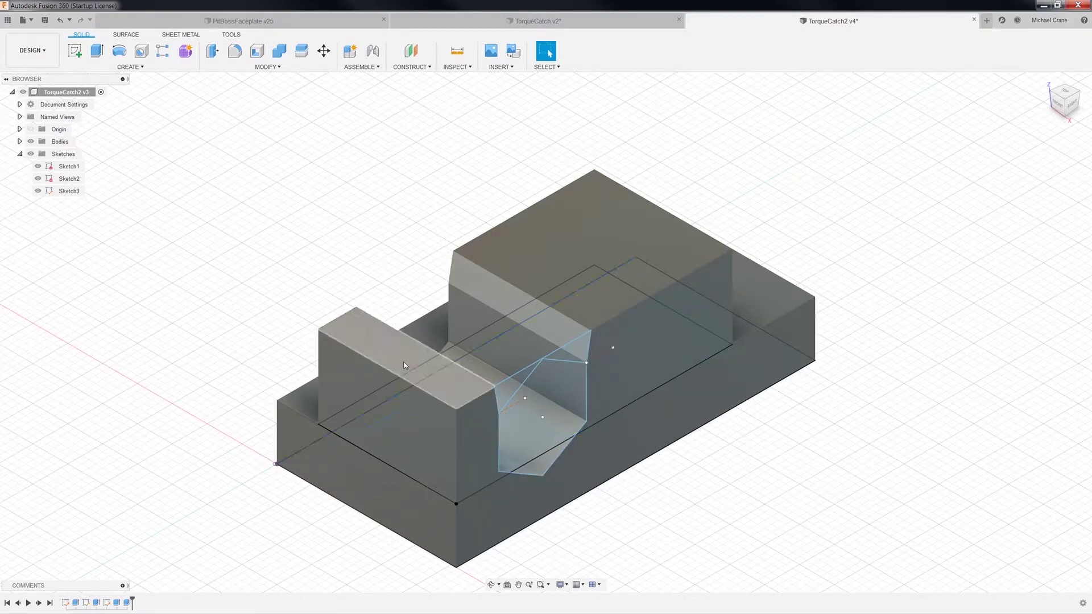
Step: Switch to the TorqueCatch design and measure the short edge of the rectangular pocket in the block's top
click(532, 23)
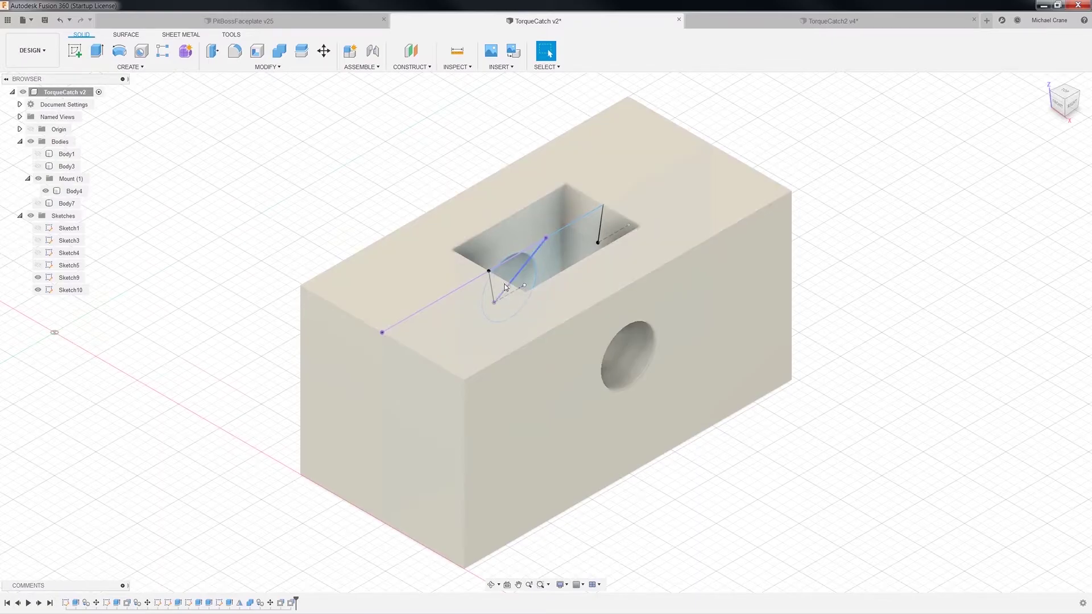
click(505, 285)
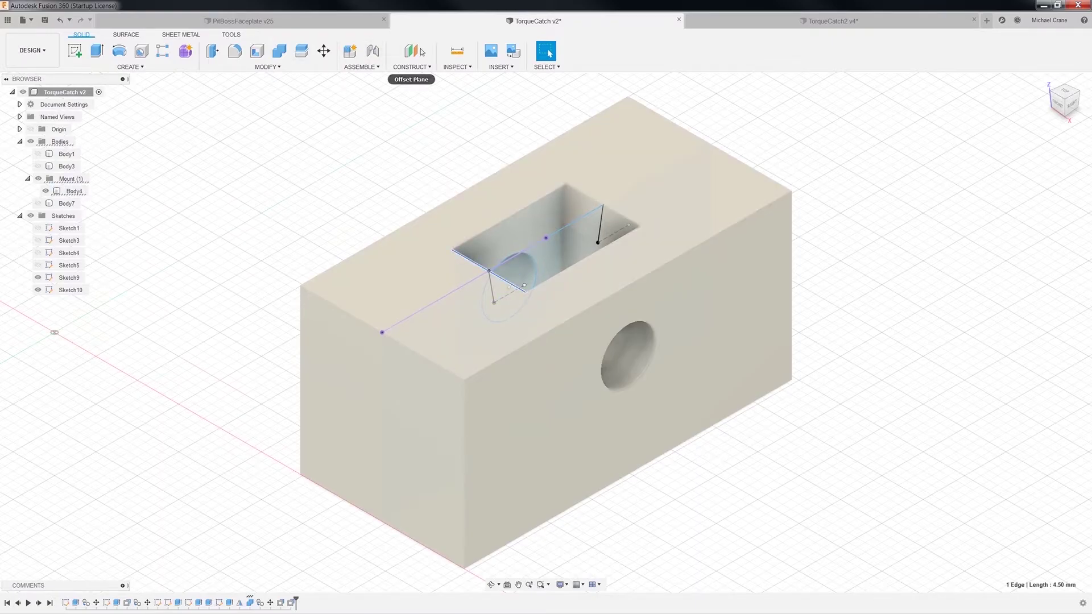
click(457, 50)
click(507, 282)
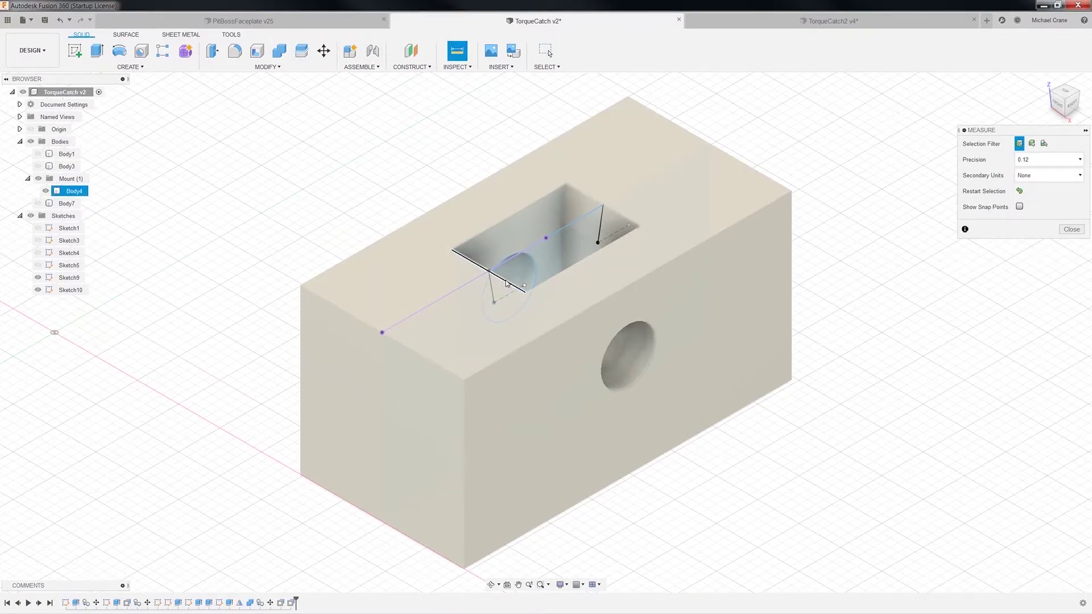
click(500, 282)
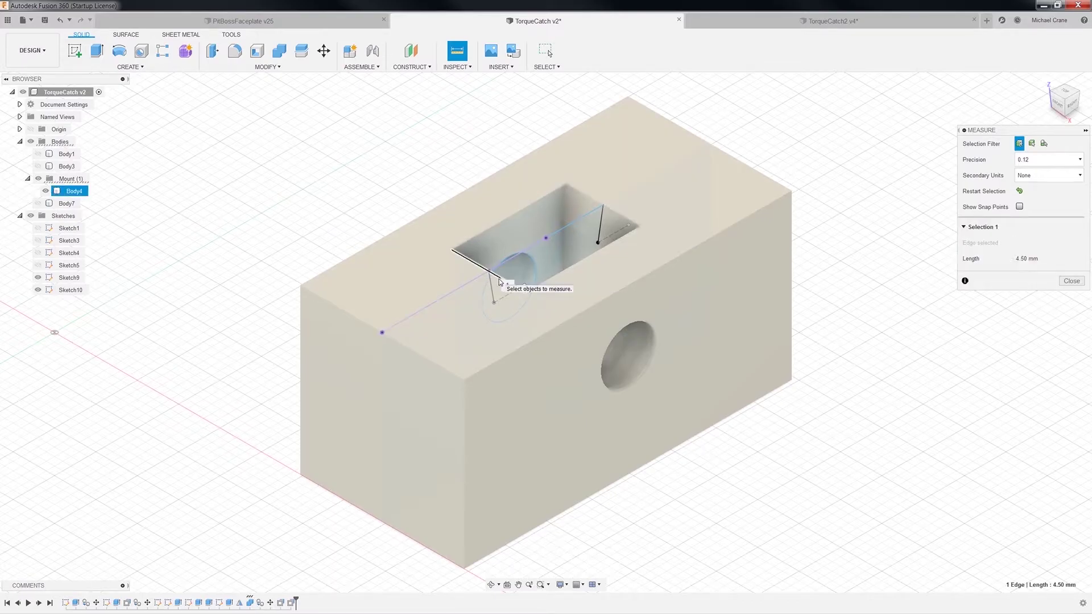
Step: Return to the TorqueCatch2 design and hide all three of its sketches
click(759, 21)
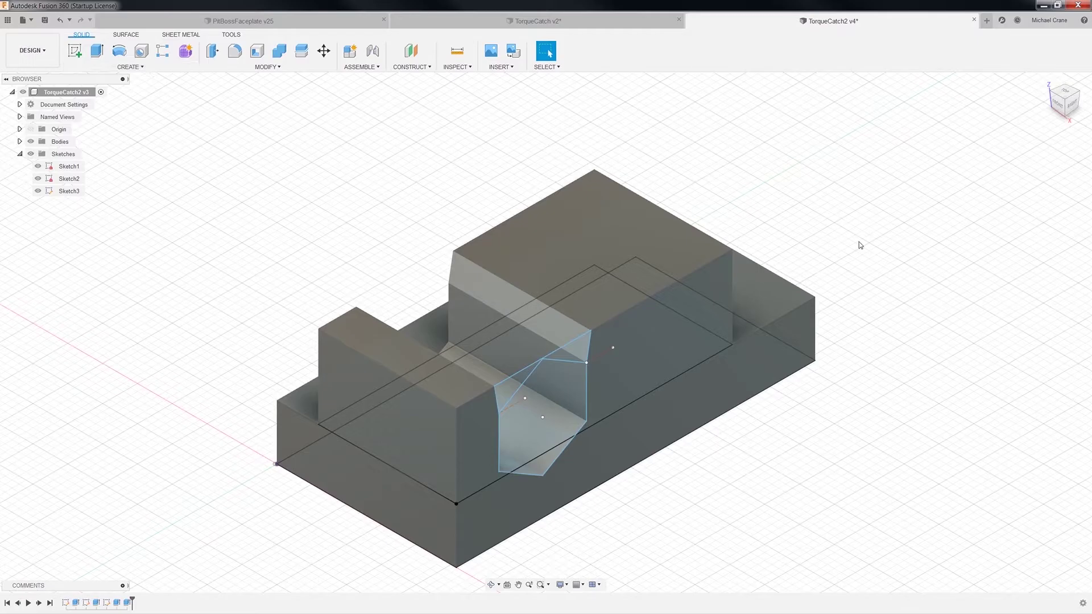
click(129, 66)
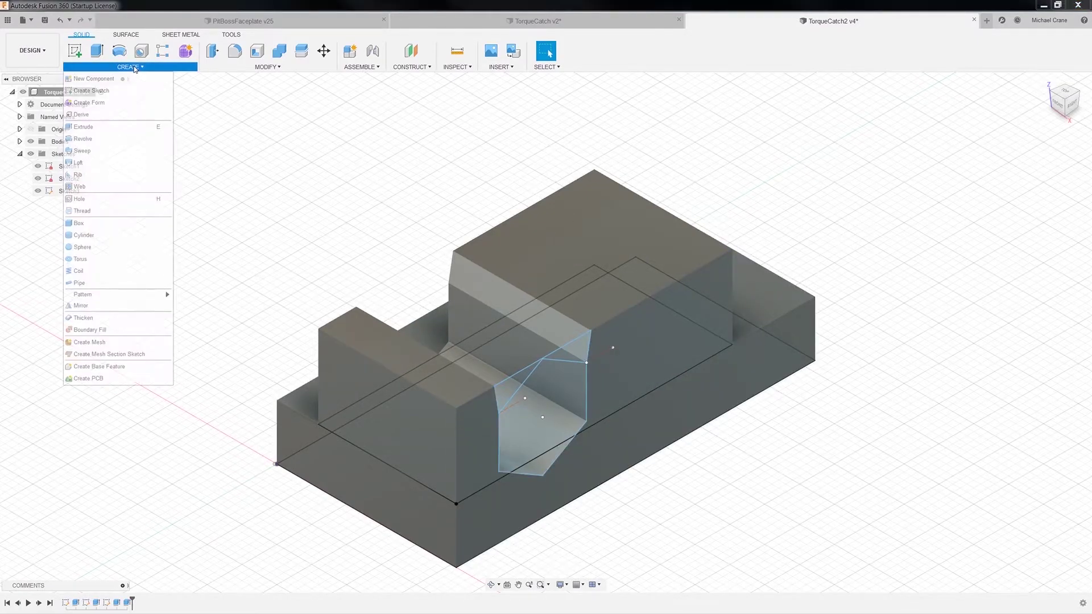
click(38, 191)
click(38, 178)
click(39, 166)
Step: Start a sketch on the flush long side face and draw a line across the channel's open top, corner to corner
click(139, 67)
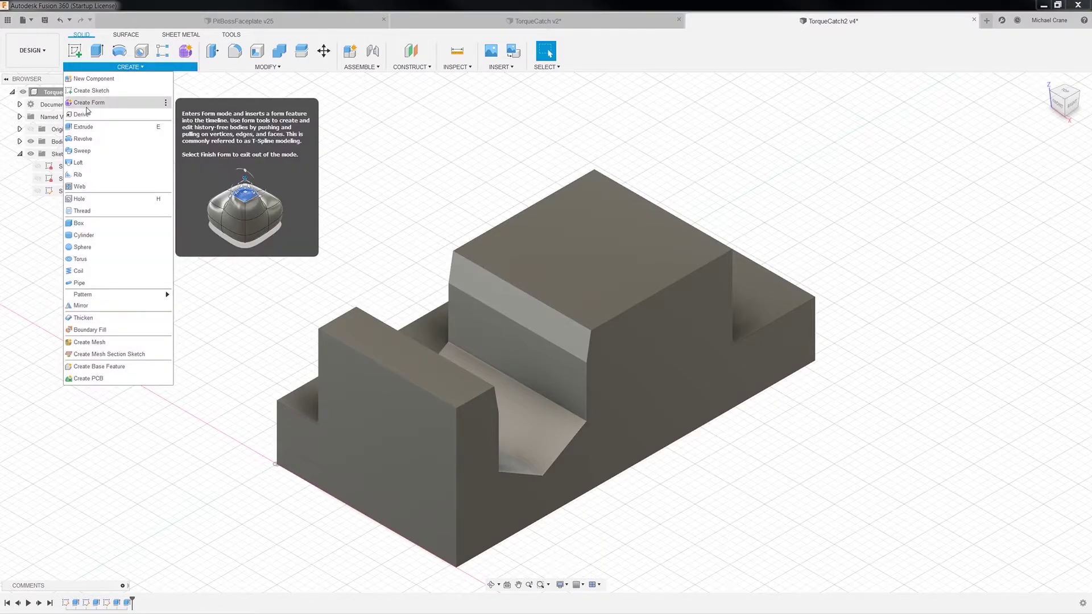
click(91, 91)
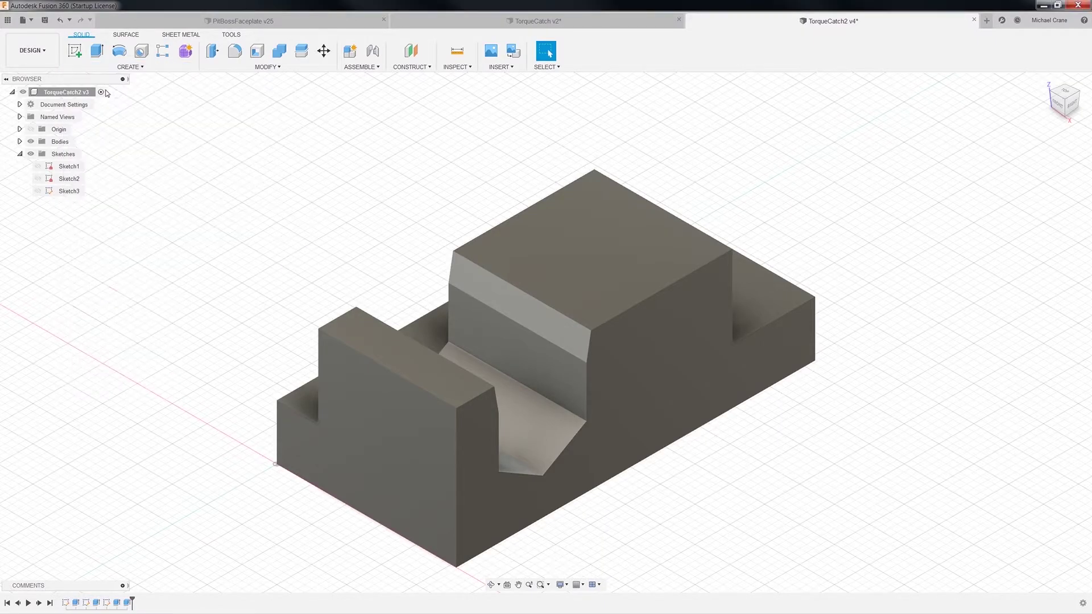
click(628, 376)
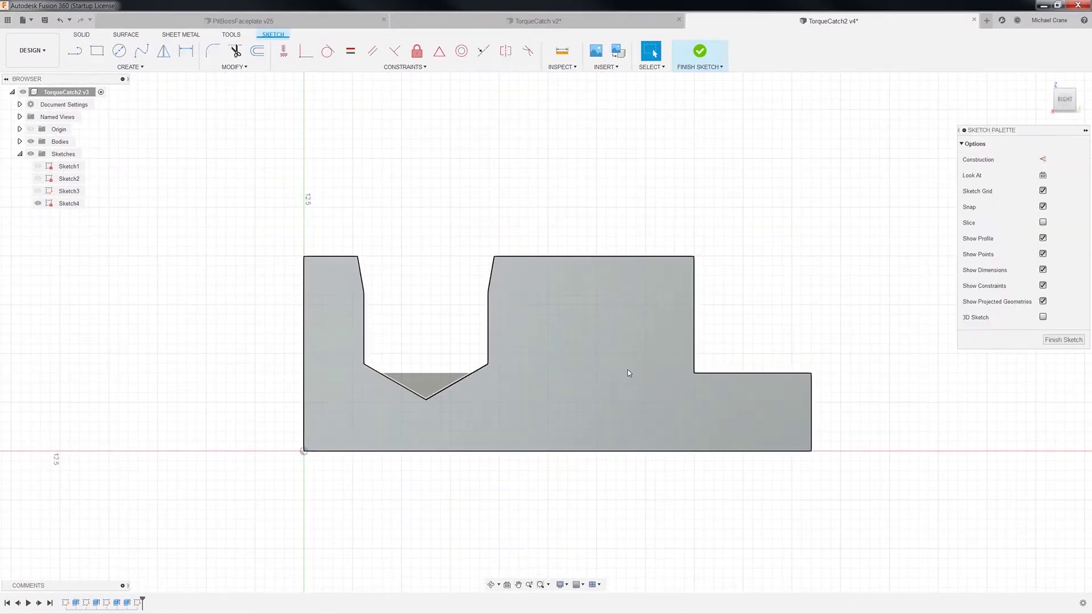
click(75, 50)
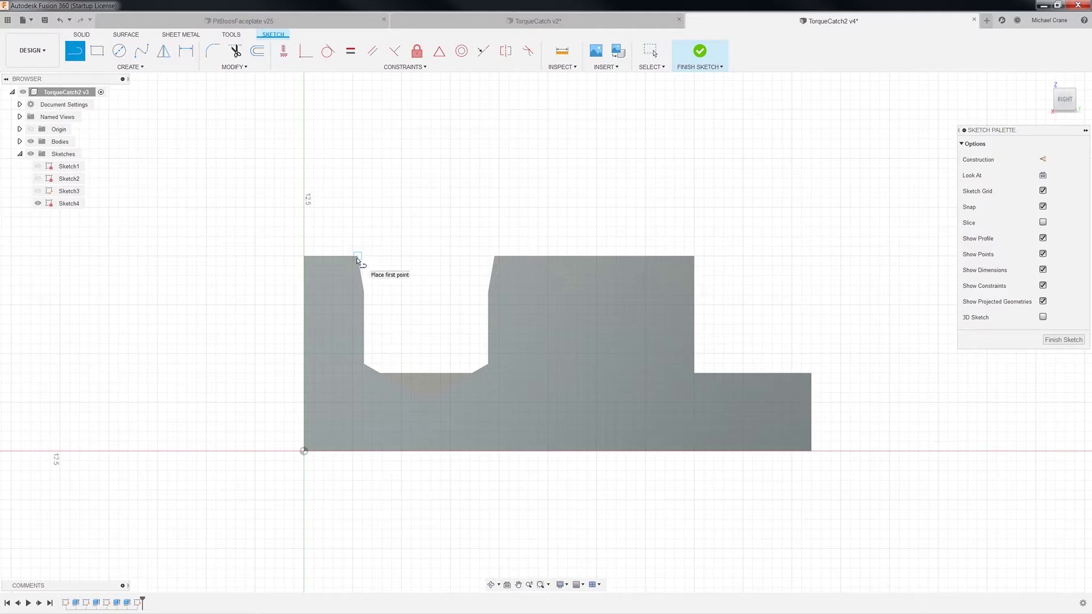
click(358, 257)
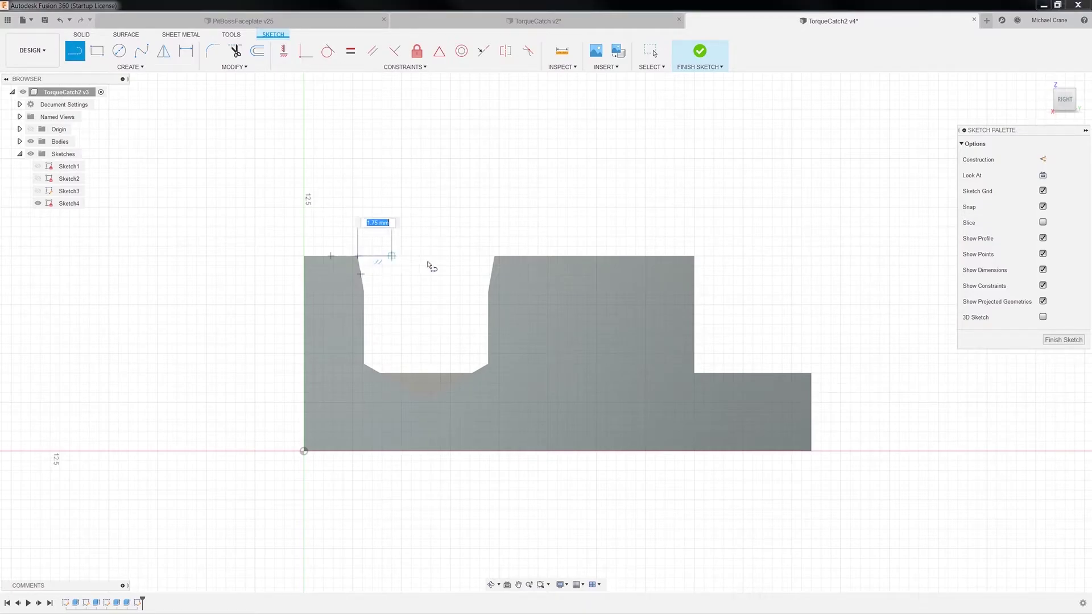
click(495, 256)
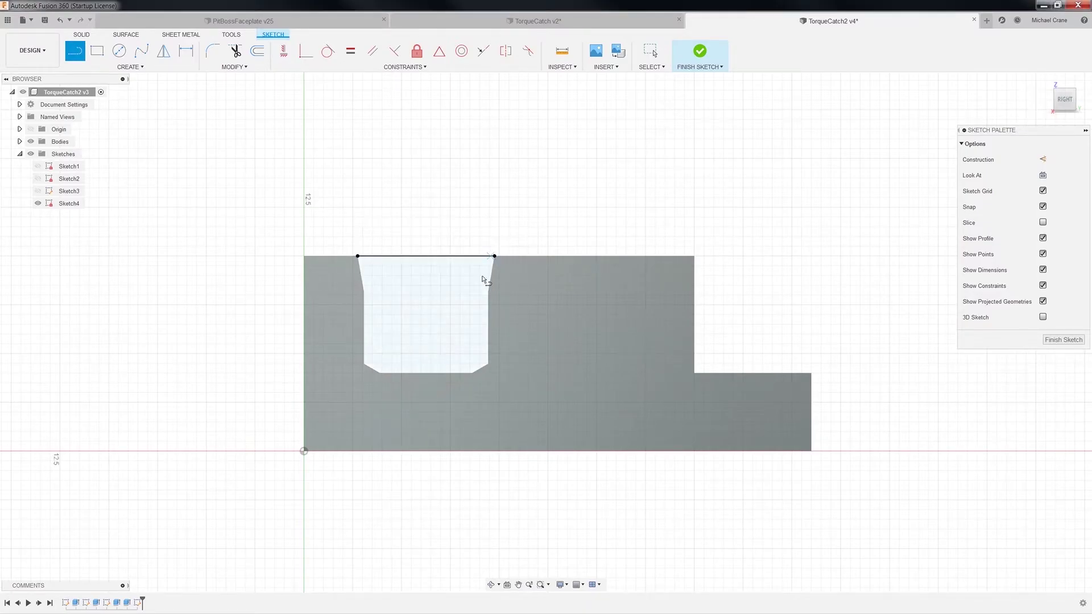
Step: Draw a bottom line about 6.68 mm long and a vertical line about 6.07 mm up to the top line's corner, and finish the sketch
click(489, 373)
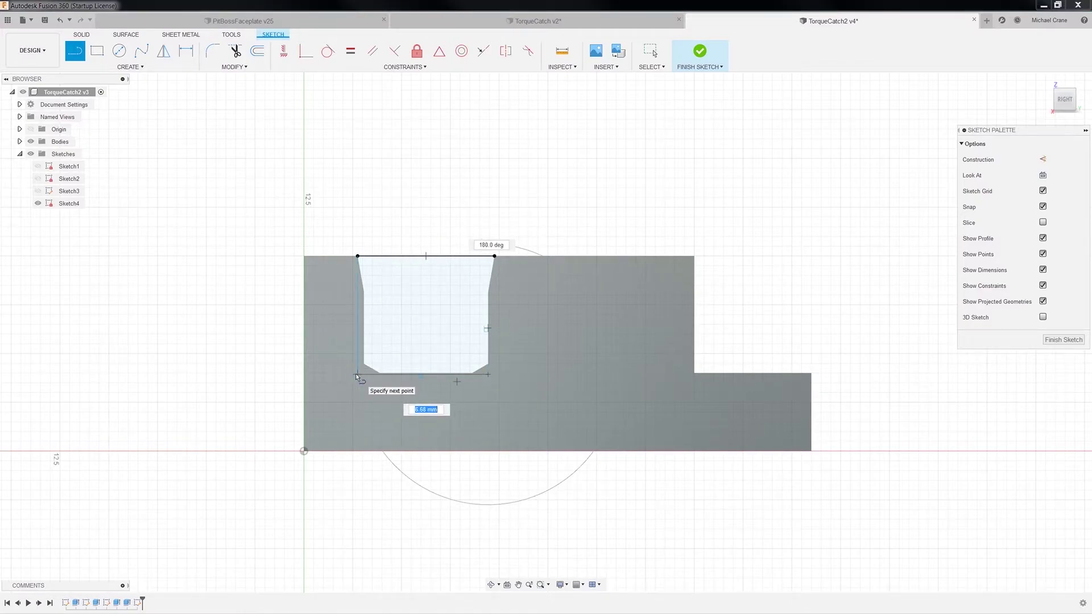
click(357, 375)
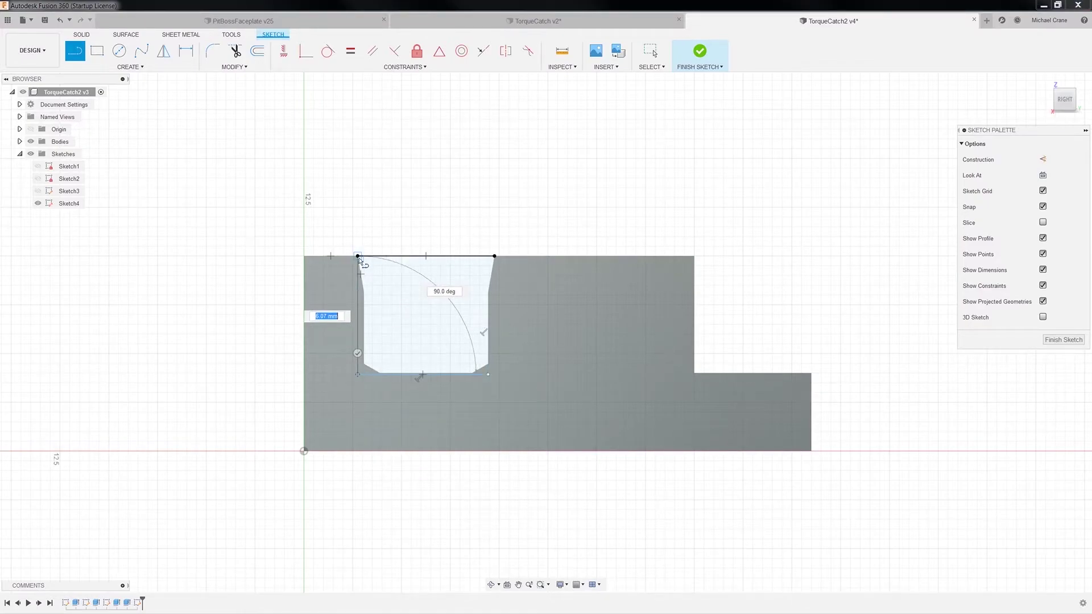
click(358, 257)
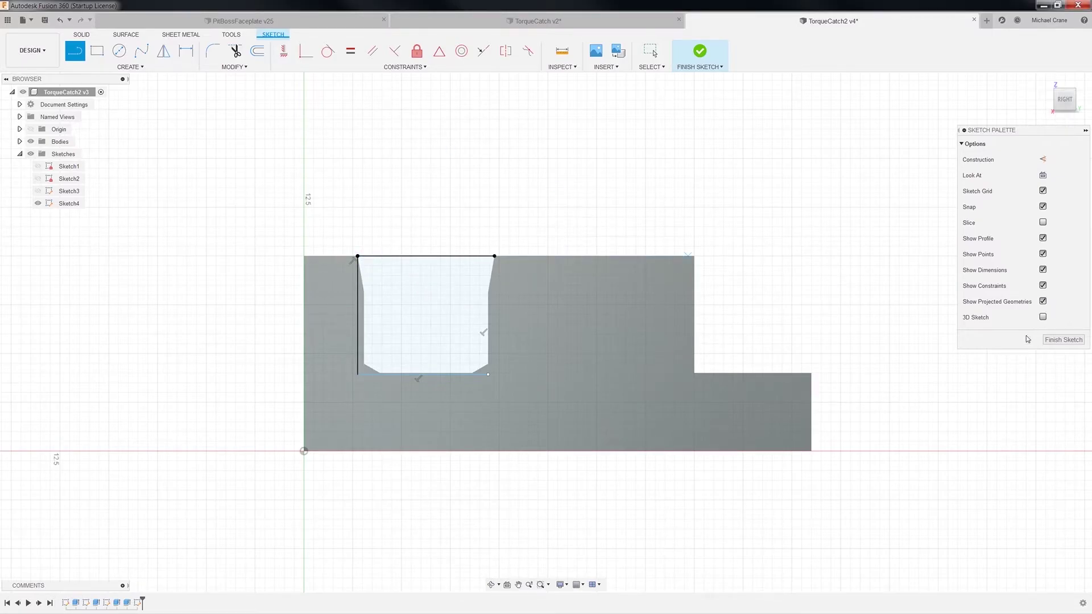
click(1061, 340)
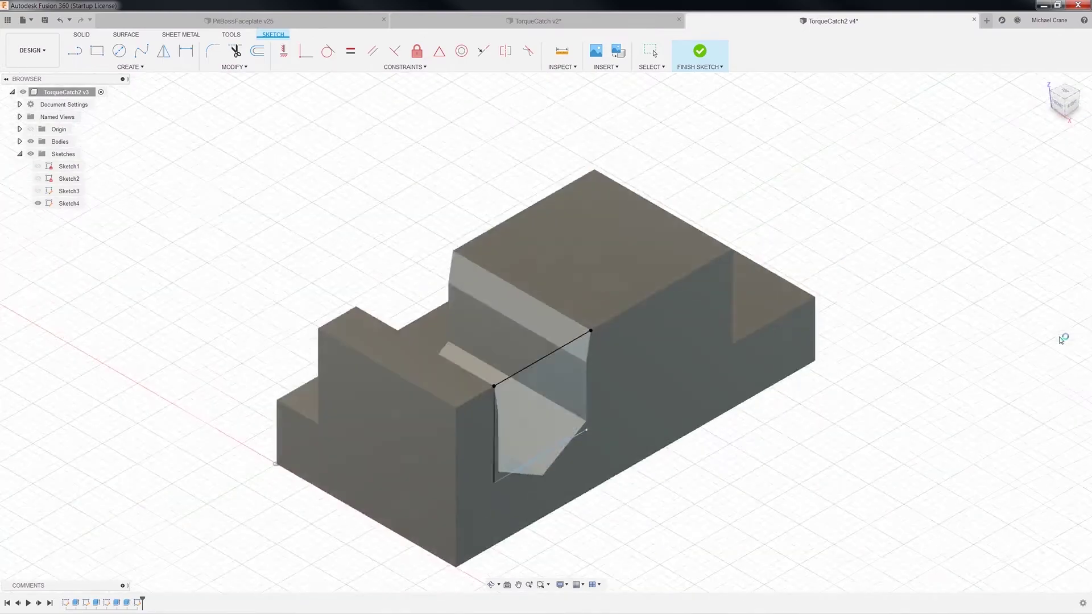
click(564, 401)
right_click(563, 400)
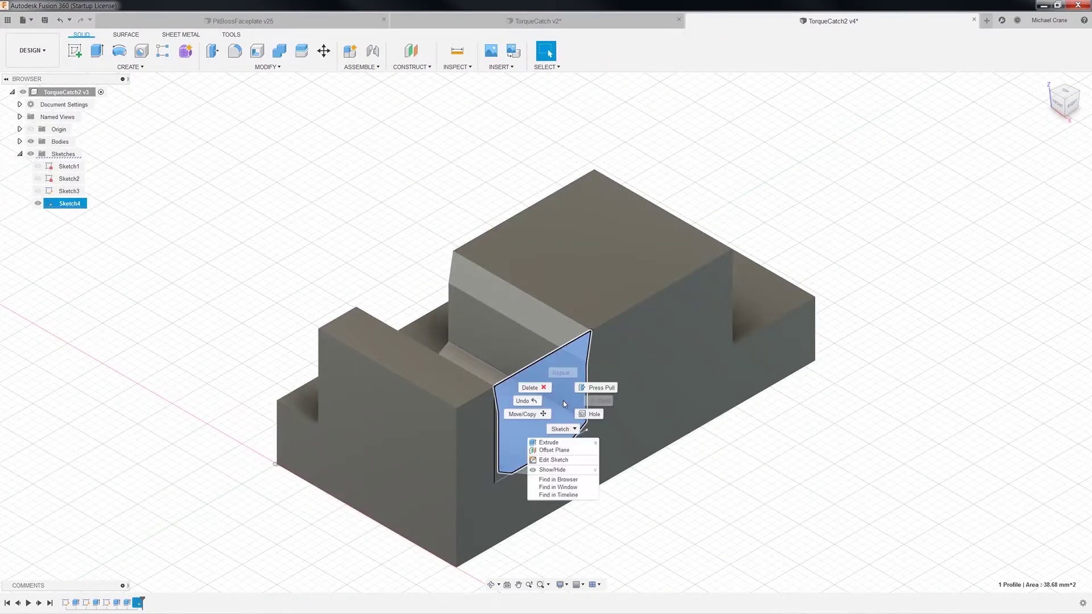
click(555, 443)
drag(549, 412, 521, 399)
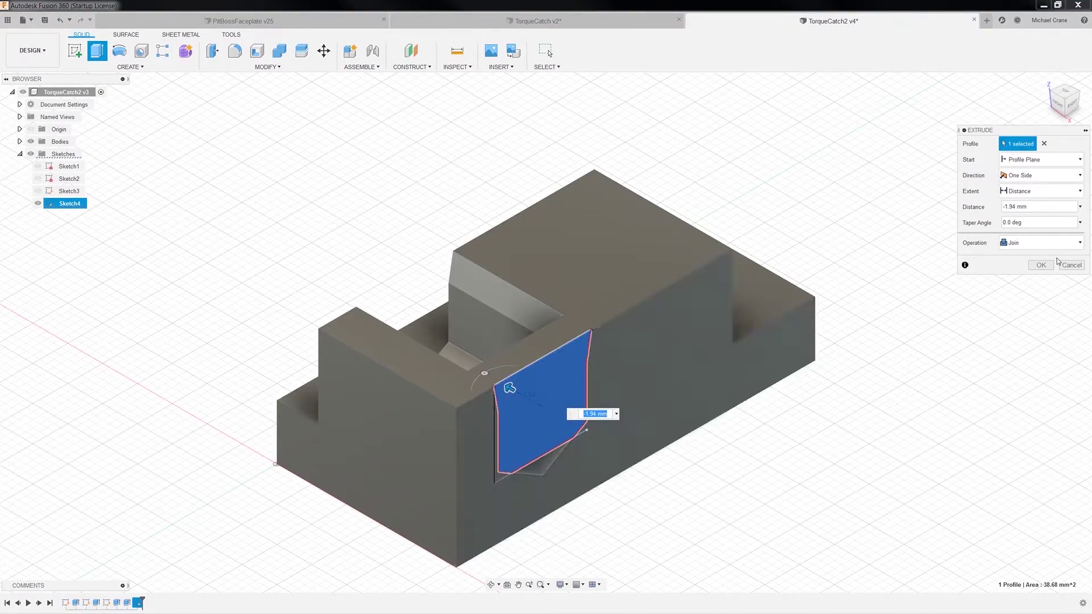
click(1040, 266)
mouse_move(549, 538)
shift+middle_down()
mouse_move(558, 514)
mouse_move(531, 488)
mouse_move(531, 517)
mouse_move(551, 515)
shift+middle_up()
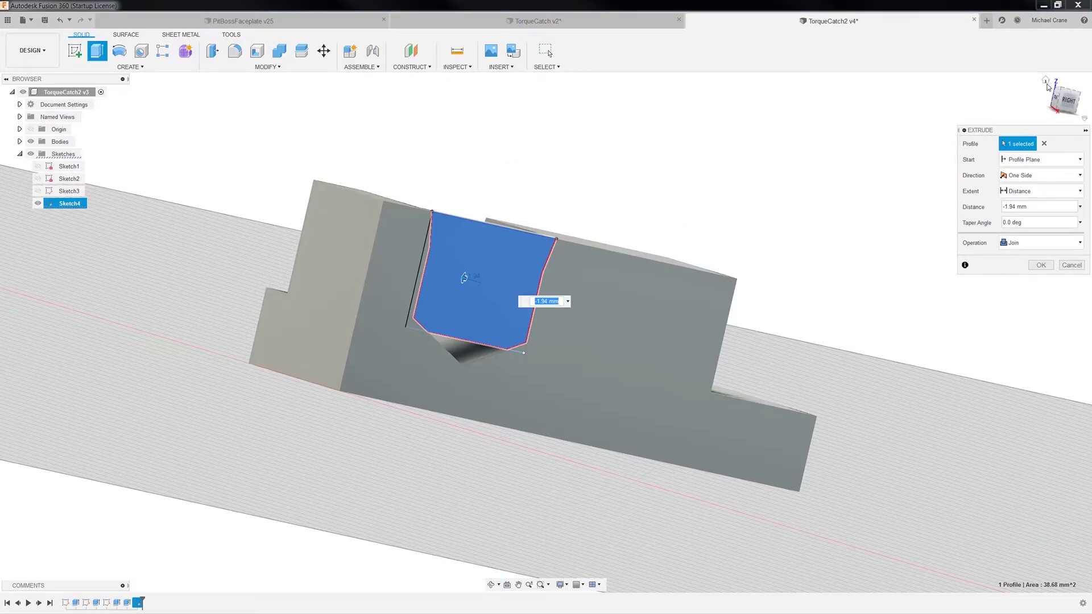
click(1046, 81)
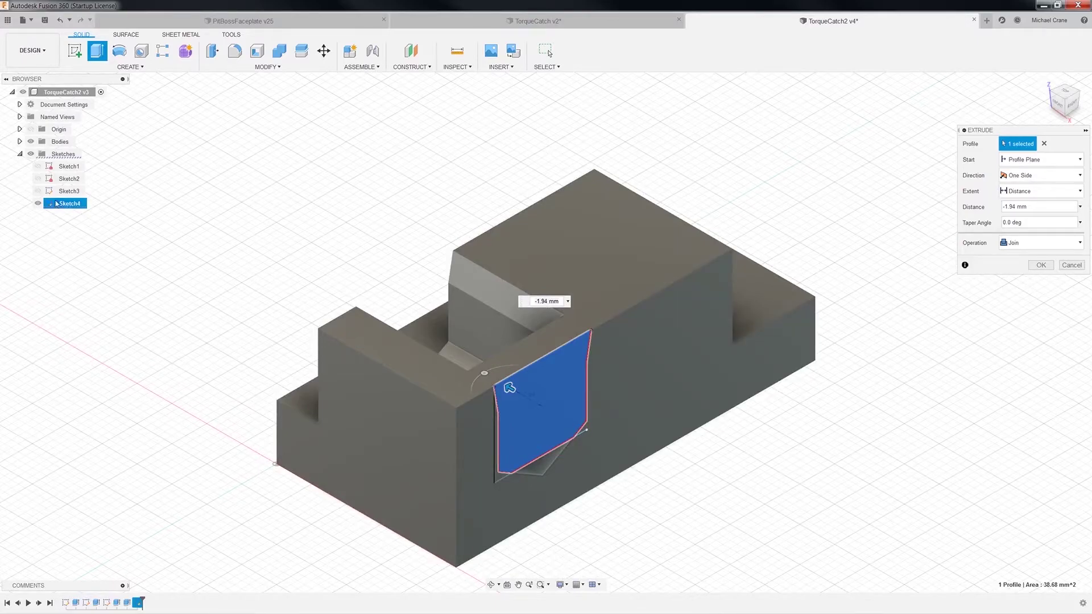
double_click(56, 203)
click(45, 204)
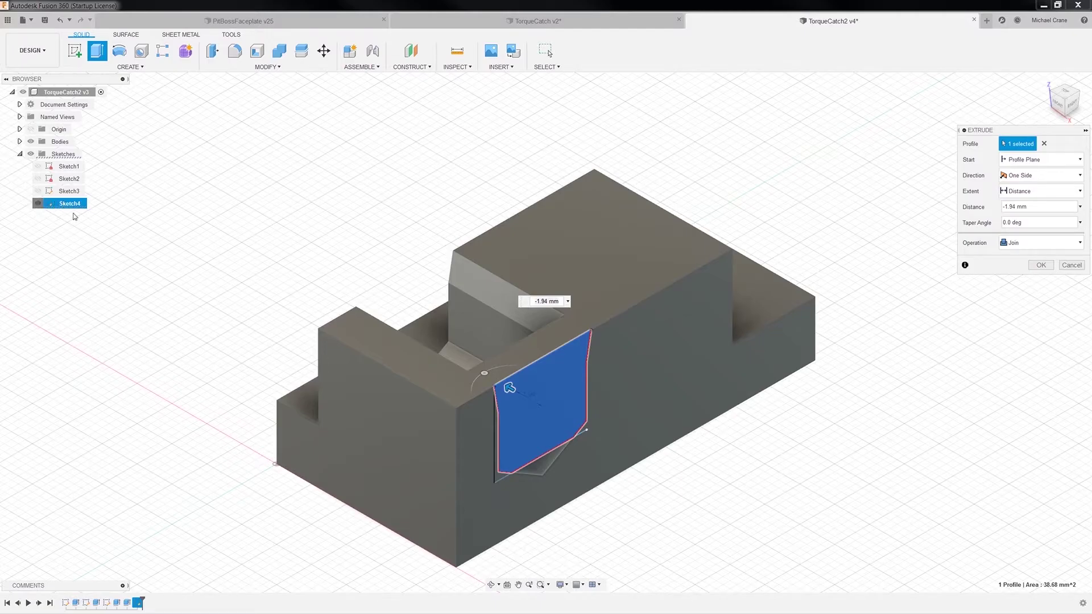
click(1067, 266)
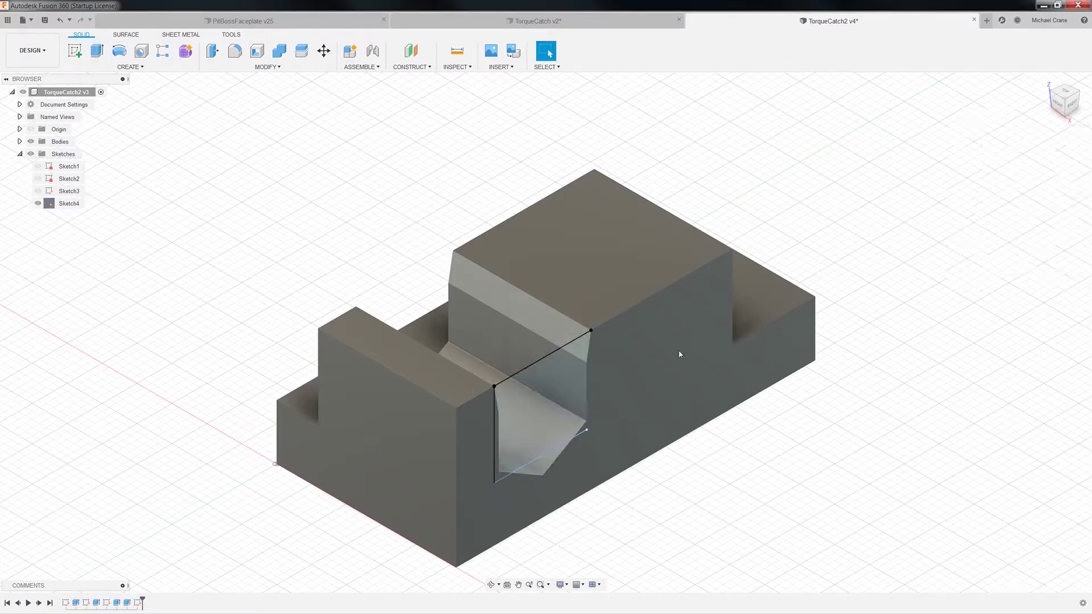
Step: Edit the newest sketch, move its bottom line below the channel's V-shaped floor so the full channel profile is free, and finish the sketch
right_click(61, 203)
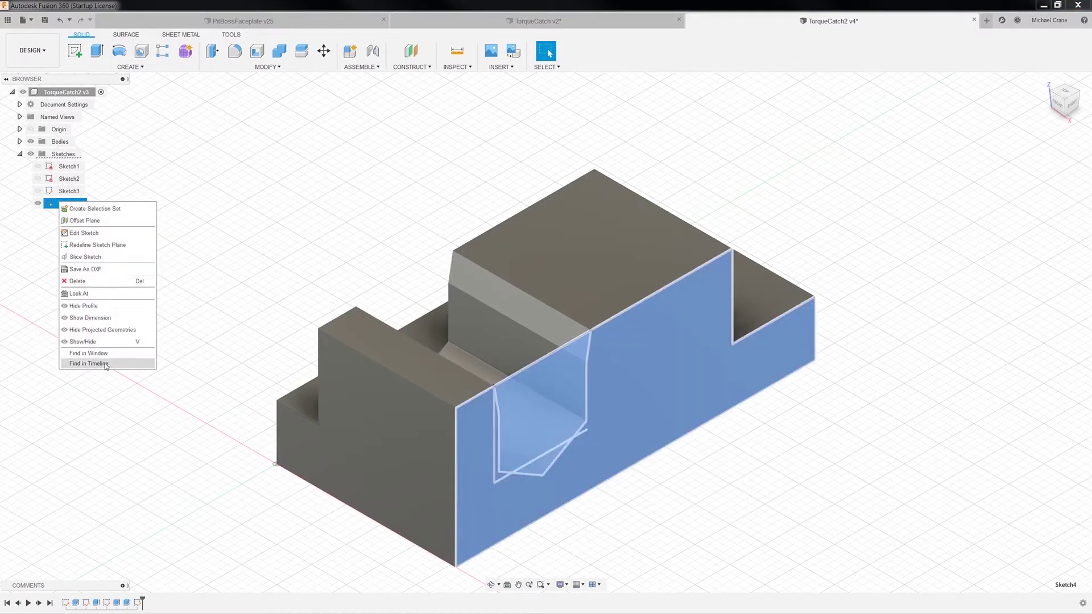
click(91, 234)
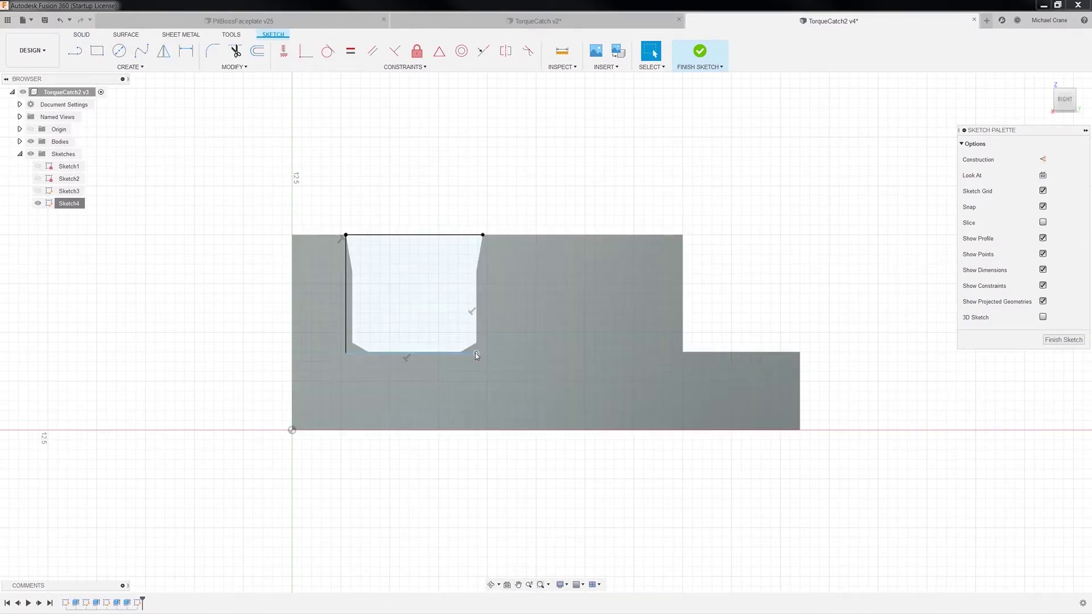
drag(476, 355, 491, 389)
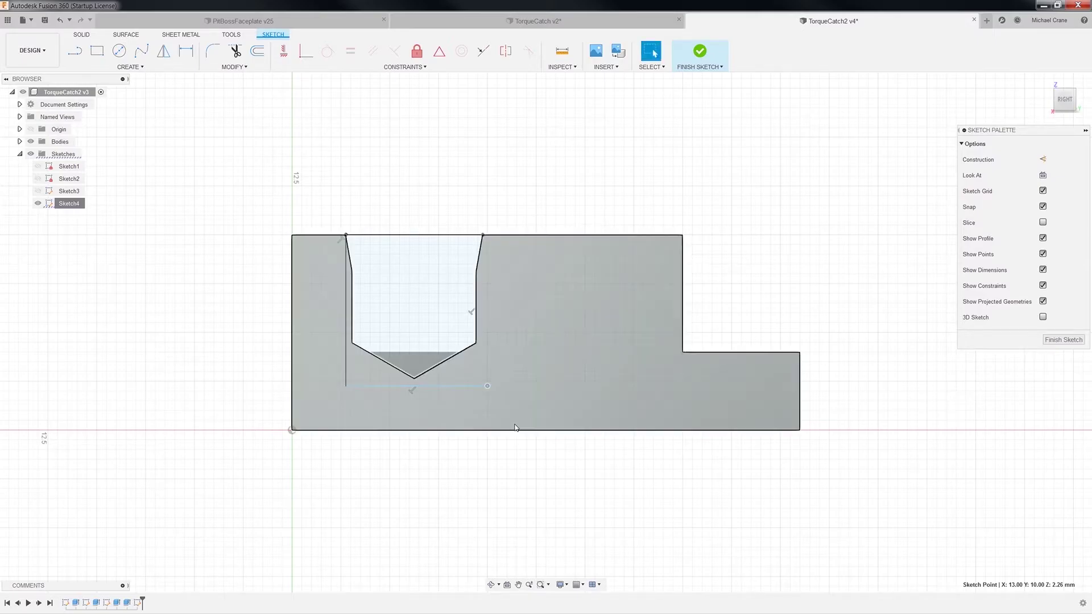
click(1060, 342)
Step: Extrude the full channel profile by -2.75 mm as a join to wall off that end of the channel, and hide the sketch
click(551, 418)
right_click(550, 417)
click(556, 458)
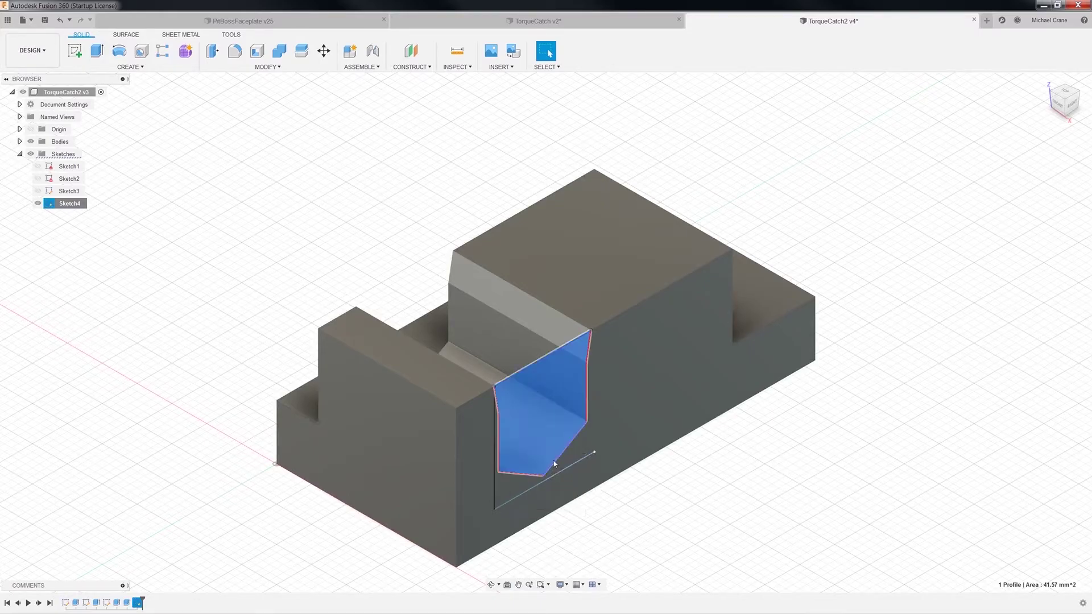
drag(555, 420, 513, 398)
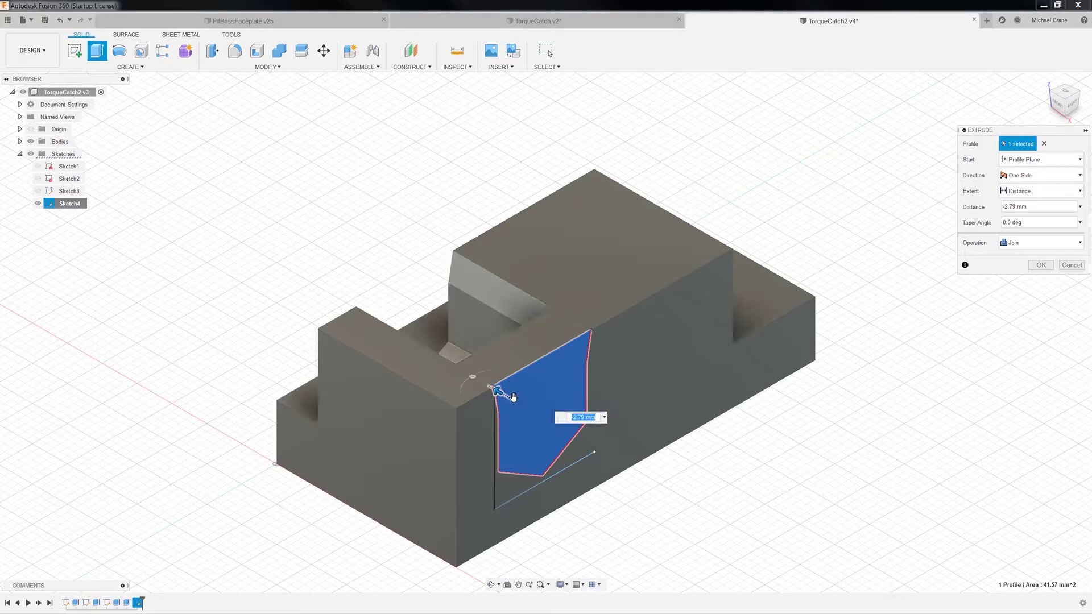
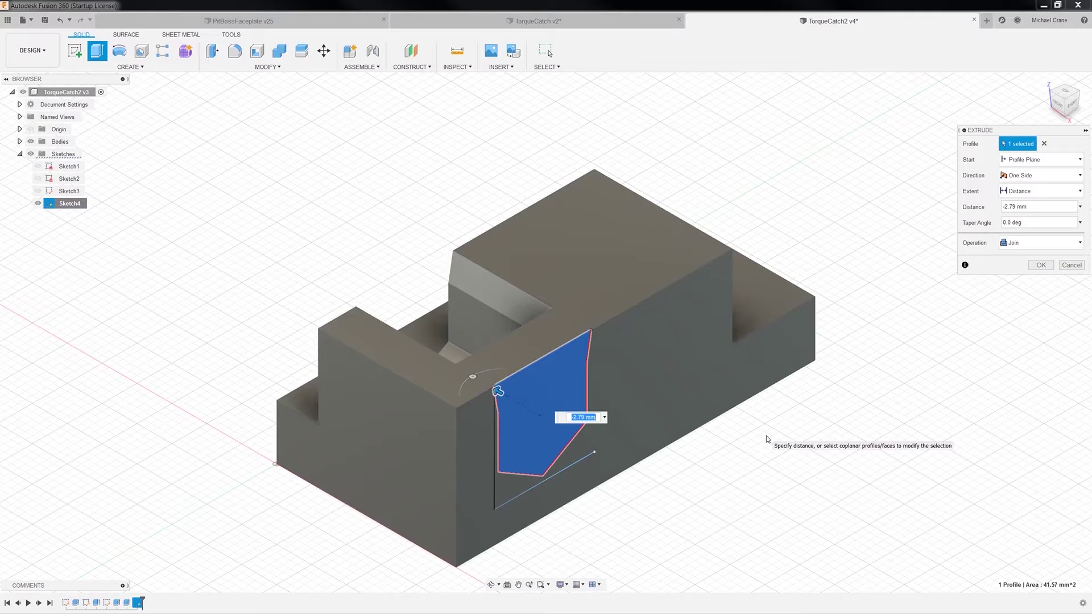
text(-2.75)
key(Return)
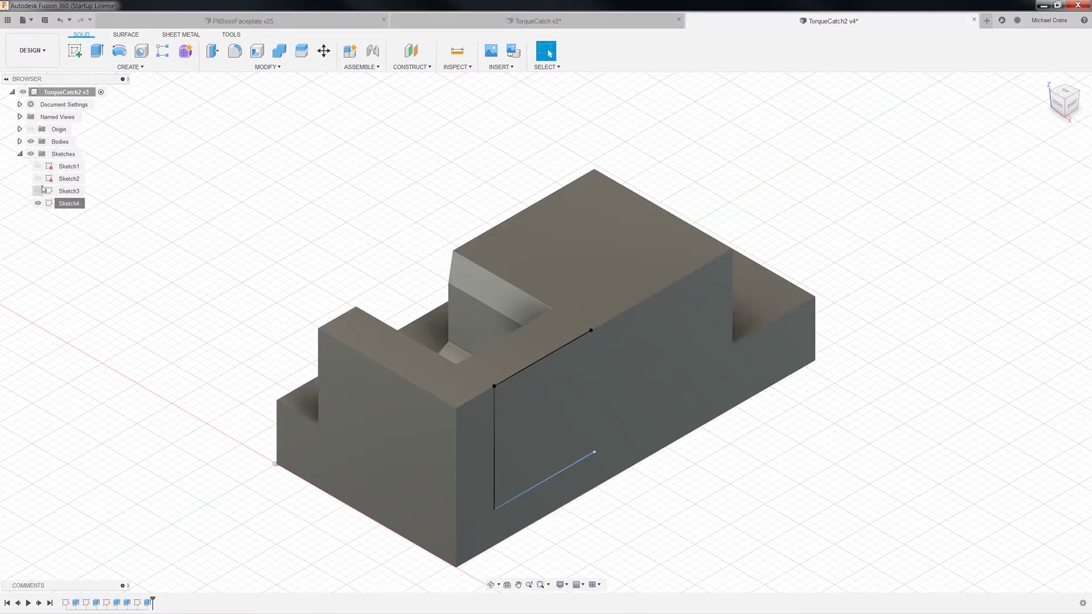
click(38, 203)
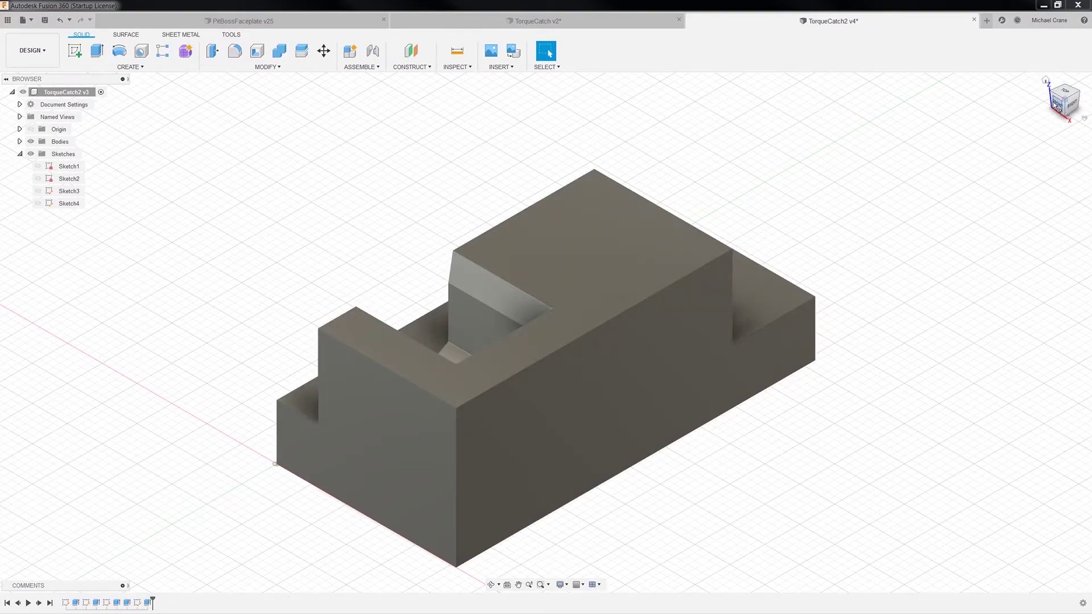
Step: Sketch a rectangle on the raised block's stepped-side face, covering the channel's open end from its top corner to below the floor
click(1053, 101)
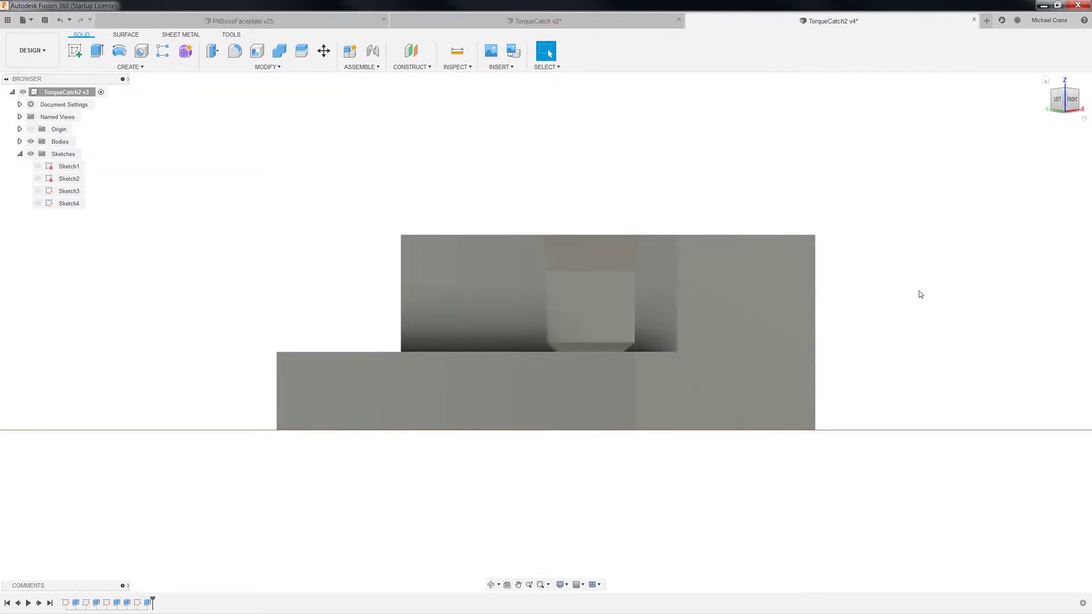
click(1064, 90)
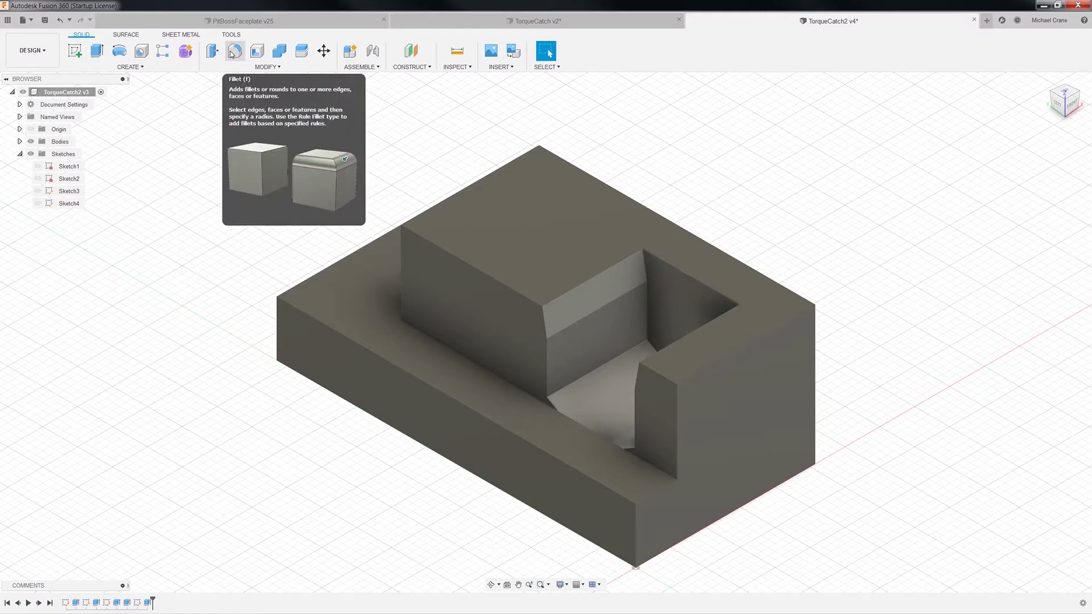
click(130, 66)
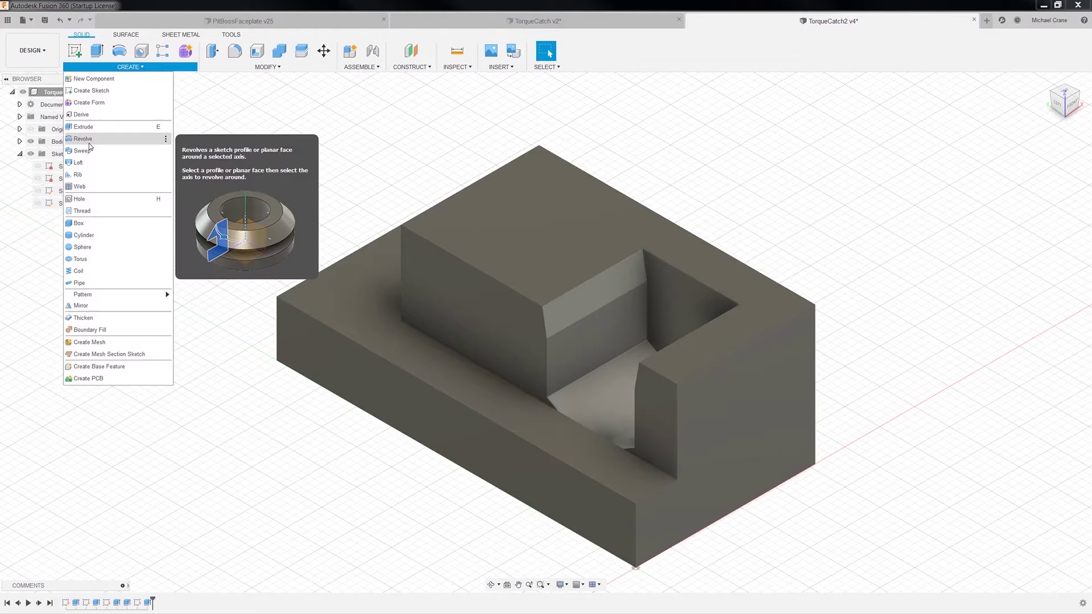
click(92, 90)
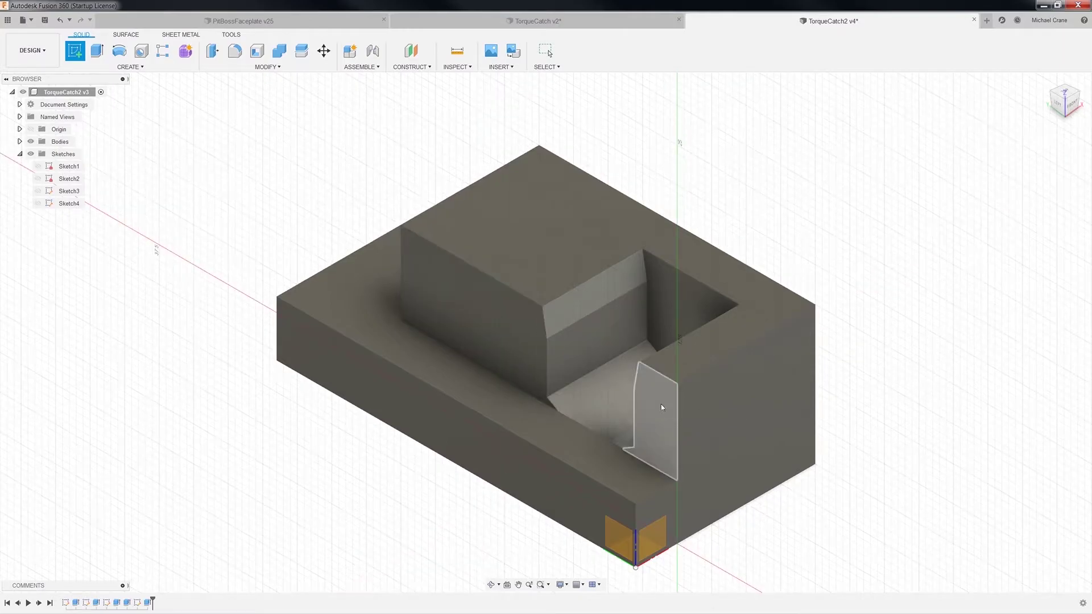
click(531, 363)
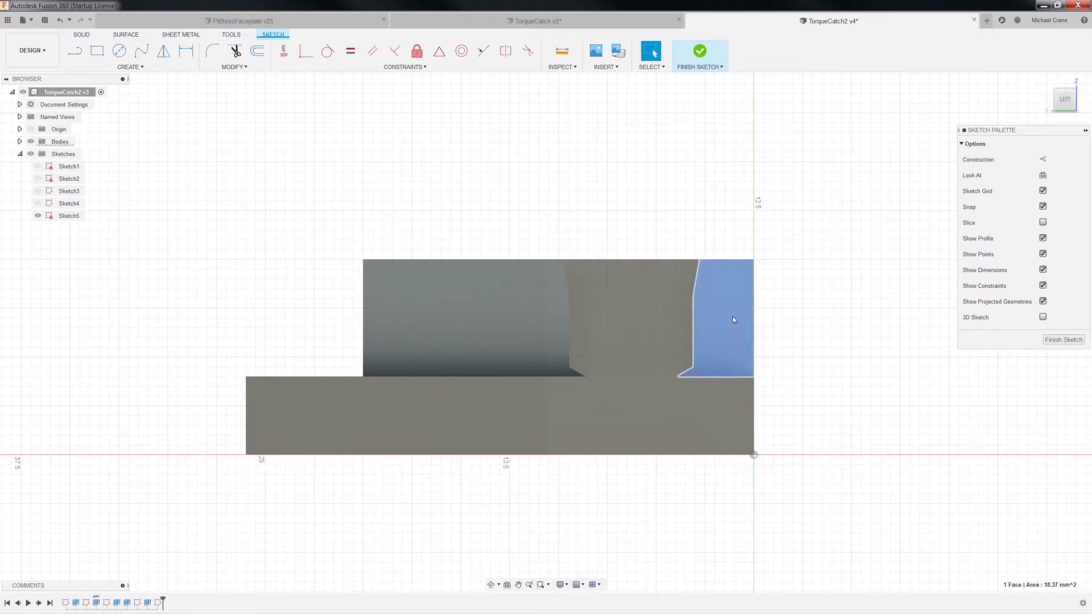
click(733, 316)
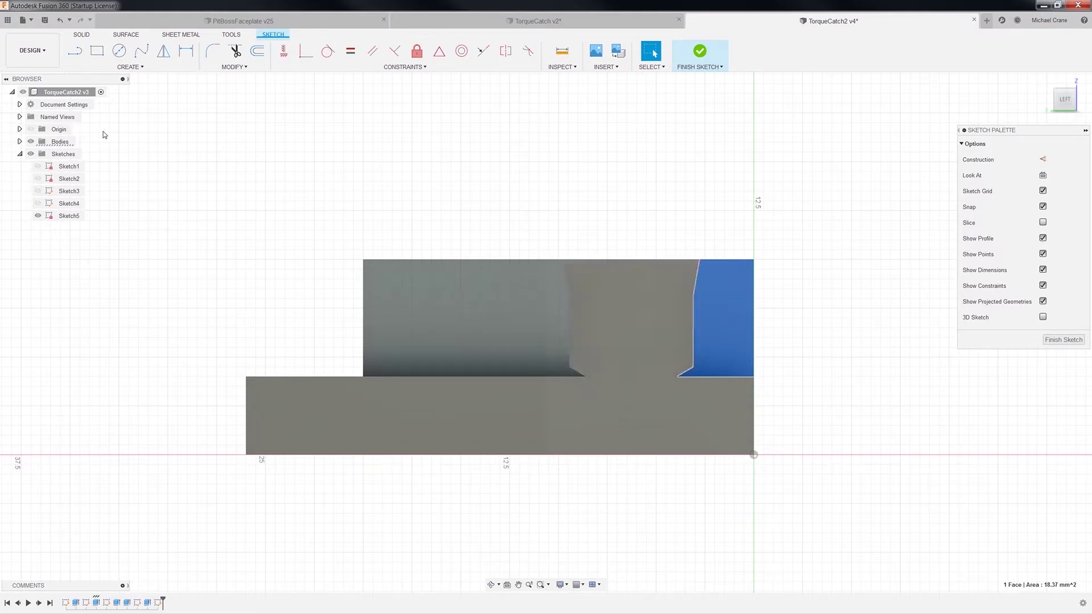
click(96, 52)
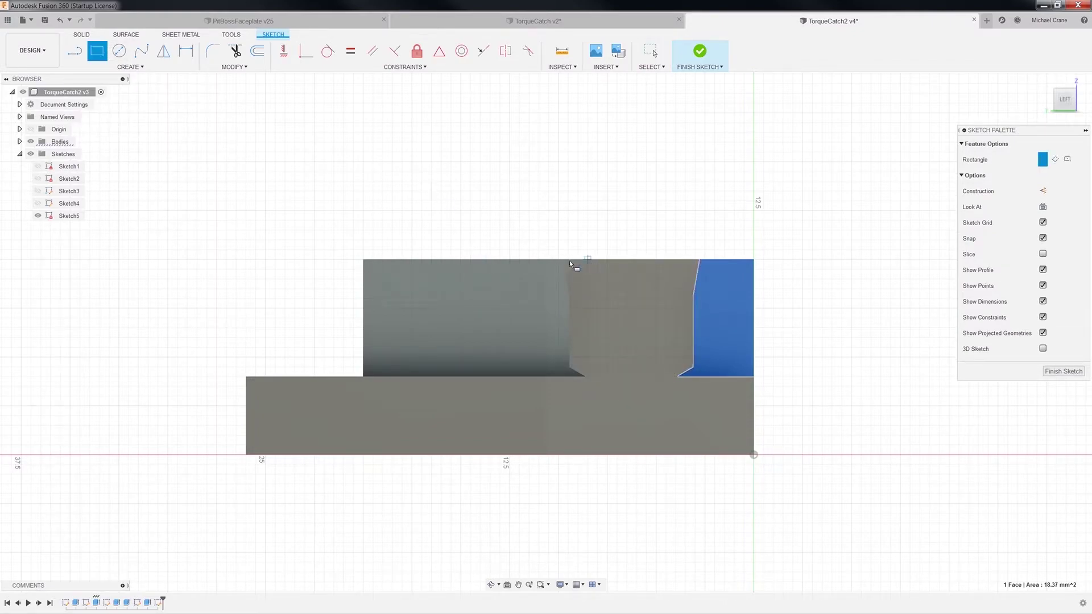
click(564, 259)
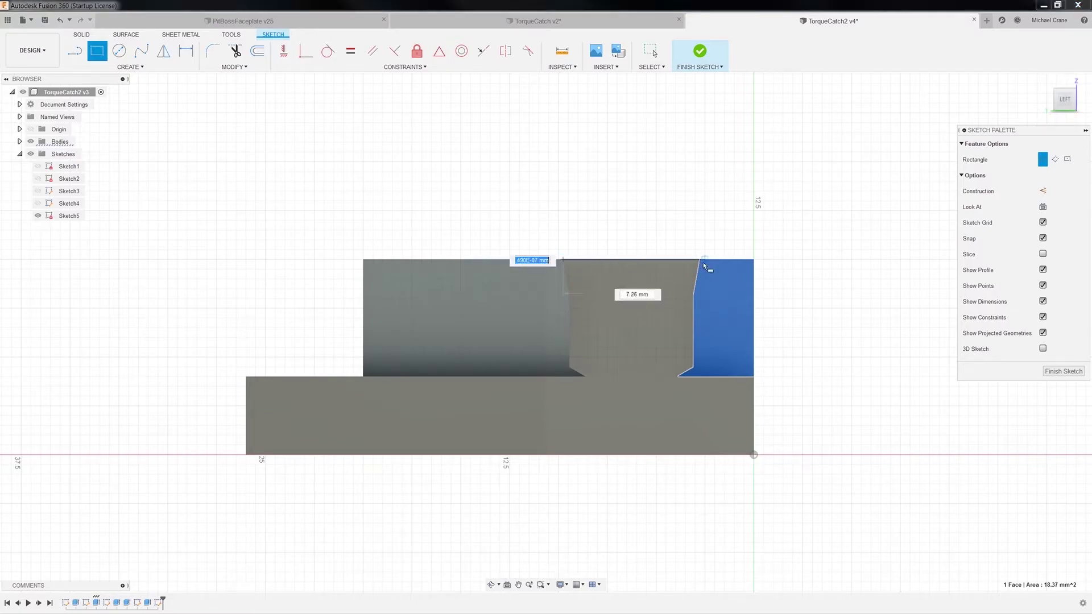
click(709, 394)
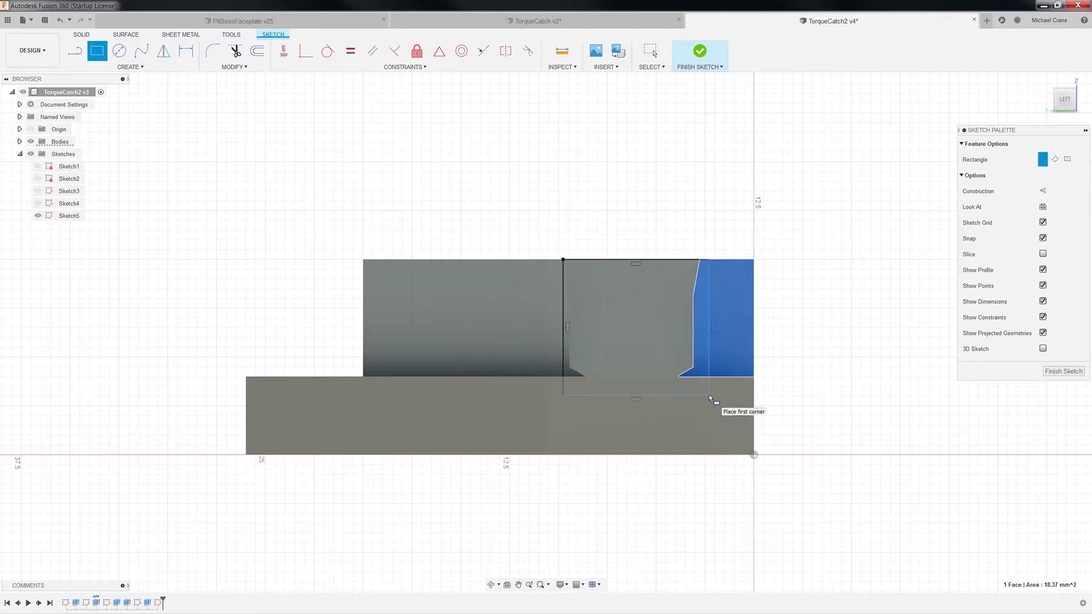
click(1062, 371)
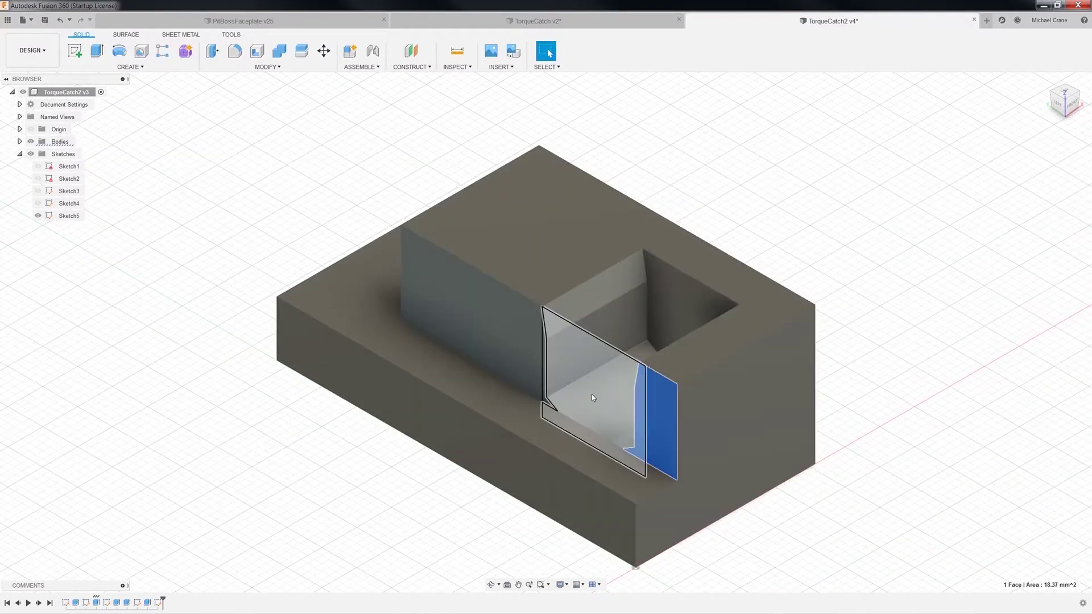
Step: Extrude the rectangle's channel-opening profile by -2.75 mm as a join to wall off the open end, and hide the sketch
click(591, 394)
right_click(591, 394)
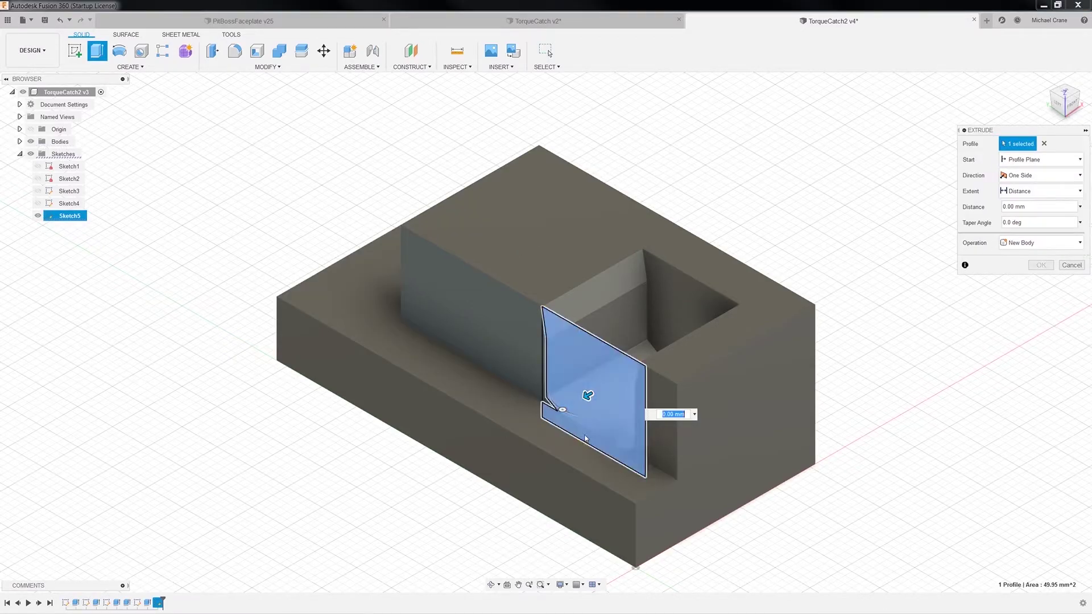
text(2.75)
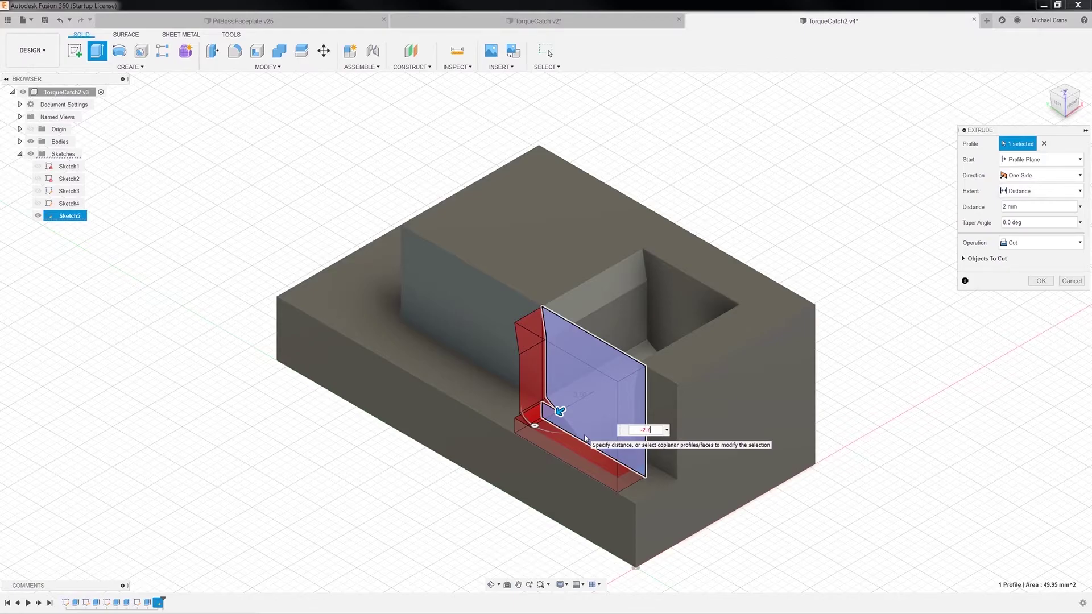
text(5)
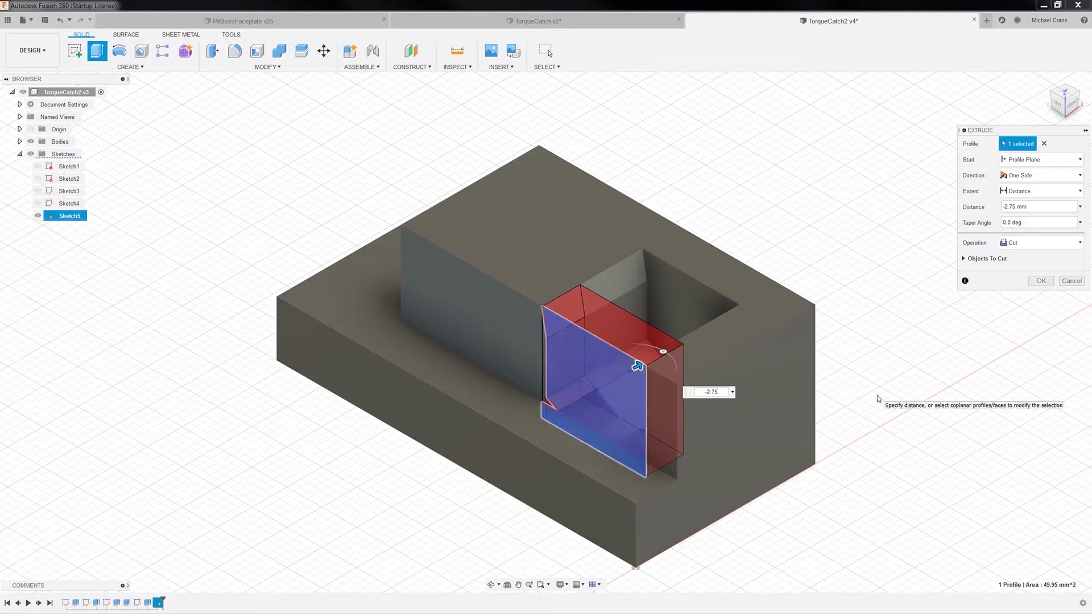
click(1016, 243)
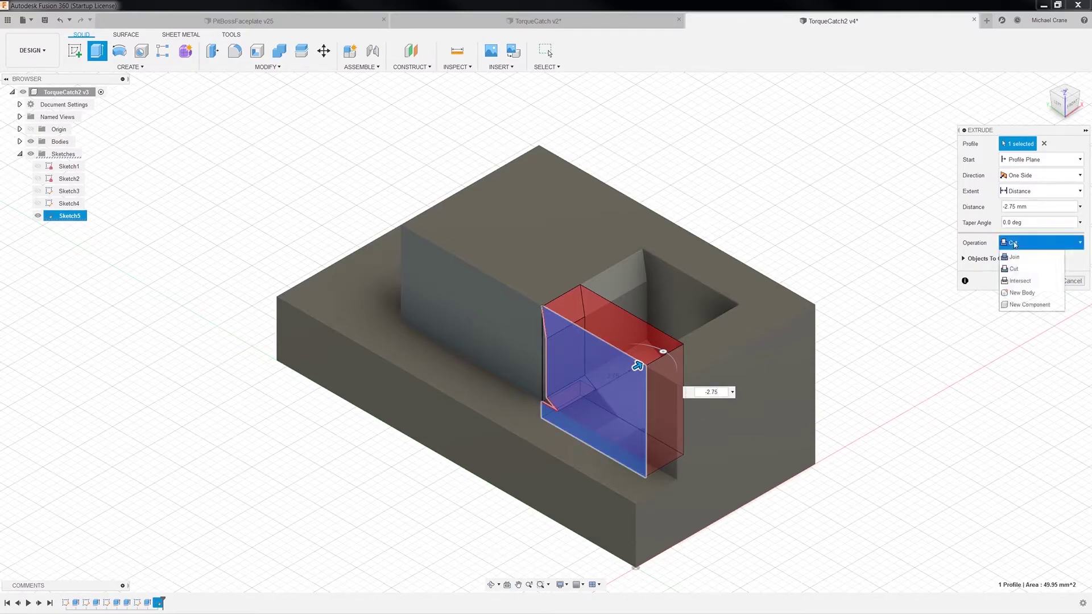
click(1013, 259)
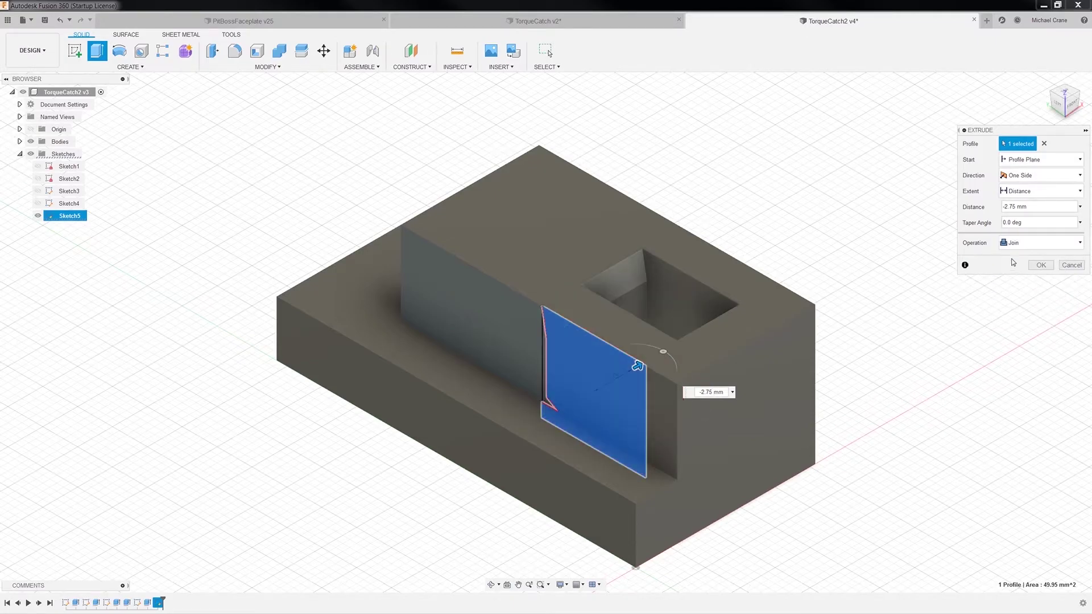
click(1040, 265)
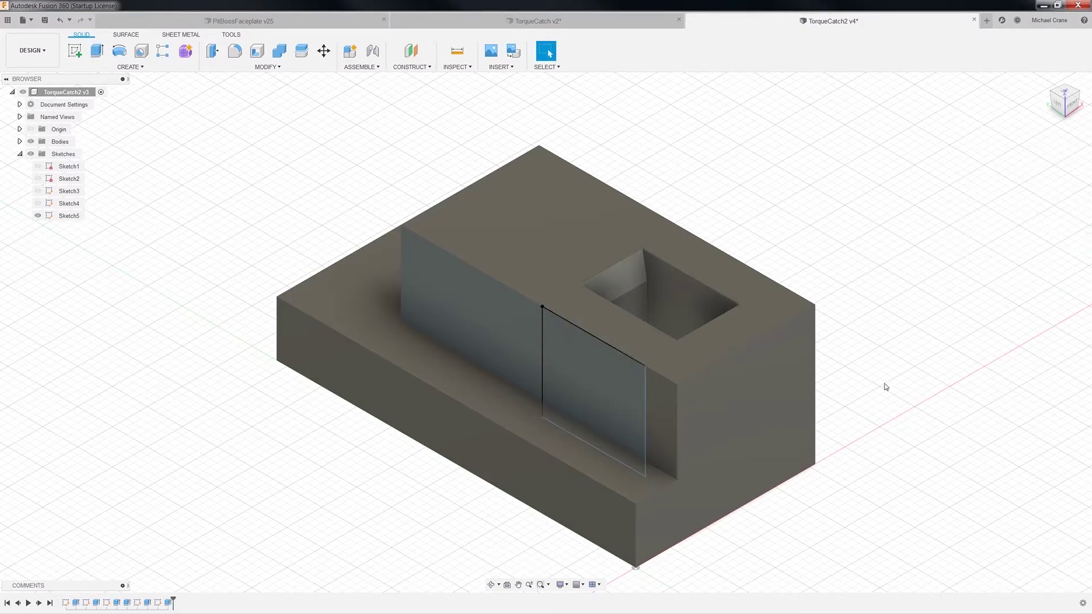
click(37, 216)
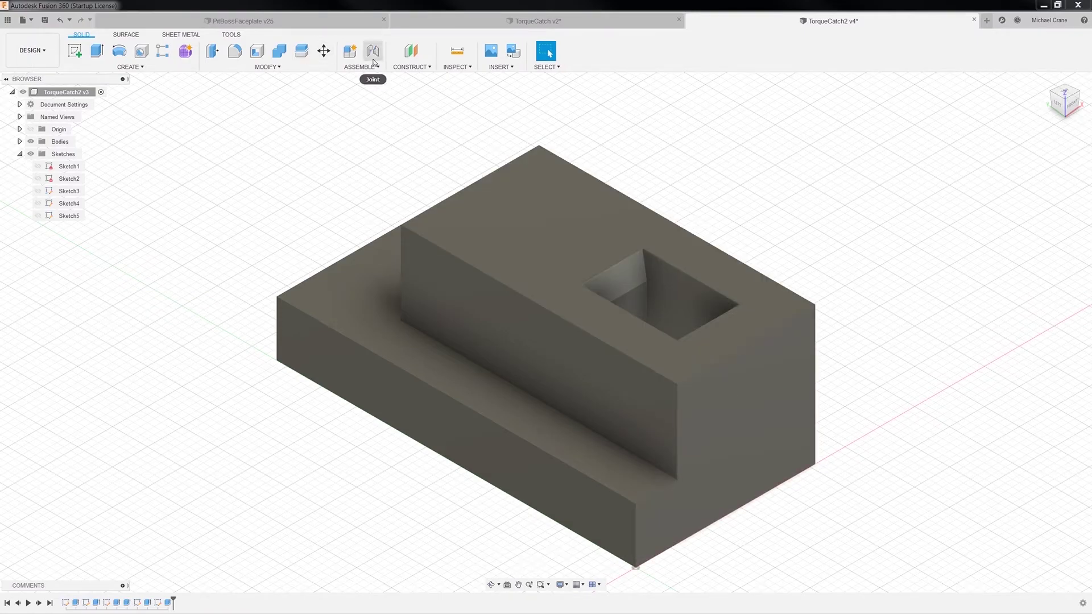
Step: Measure the pocket opening's top edge nearest the block's end face, and inspect the closed pocket from other angles
click(451, 54)
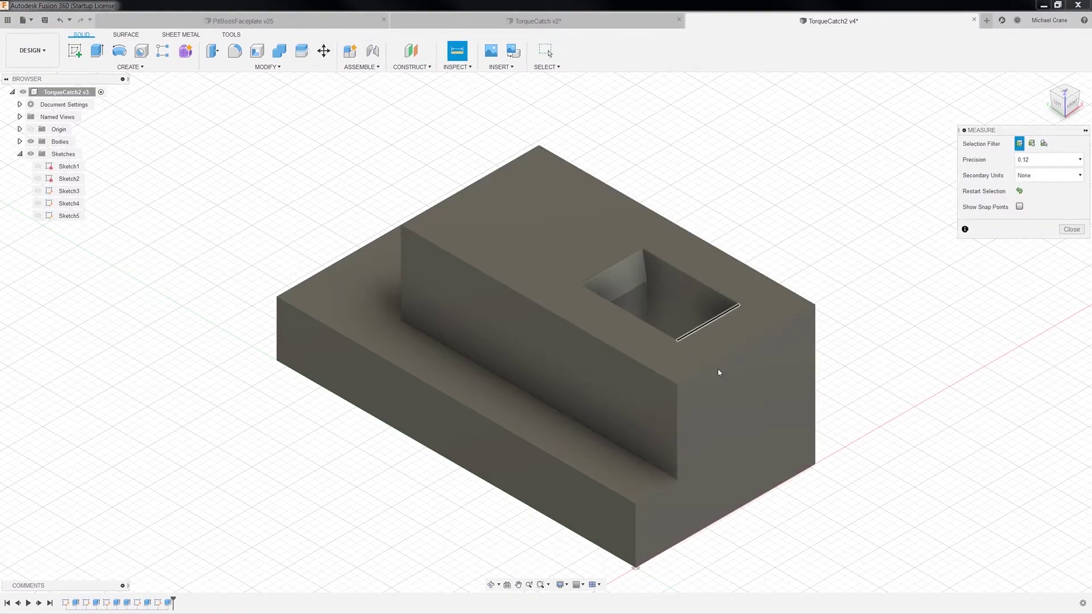
click(706, 326)
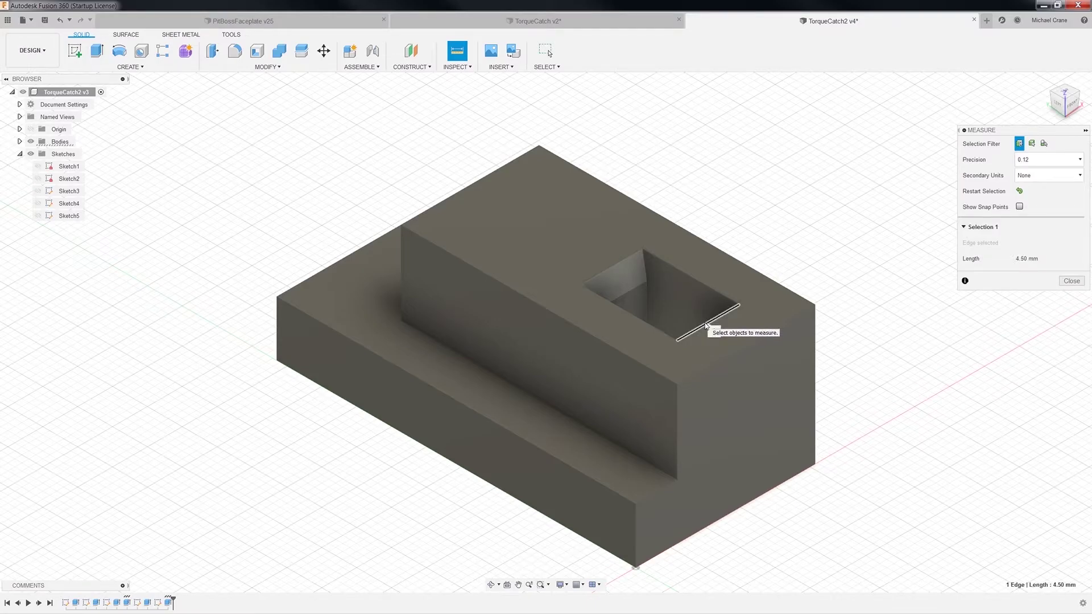
click(1072, 281)
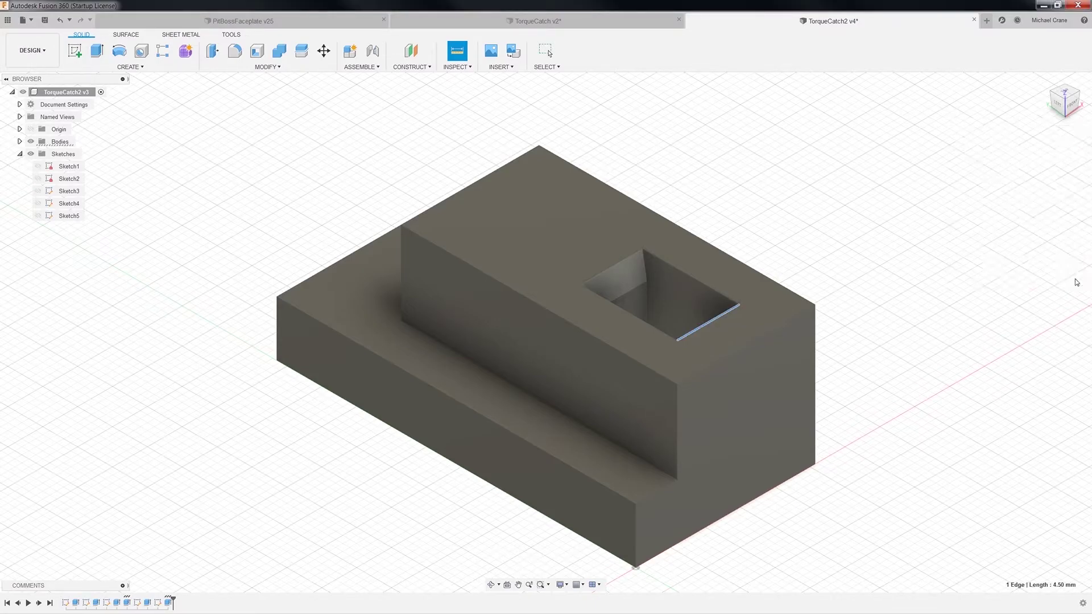
click(492, 585)
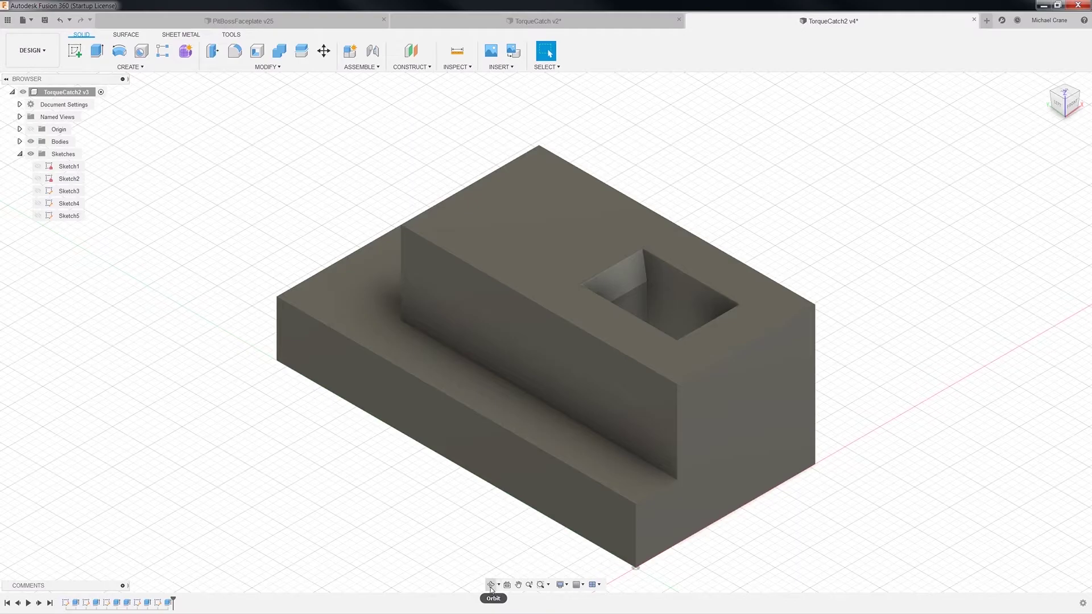
drag(760, 440, 734, 472)
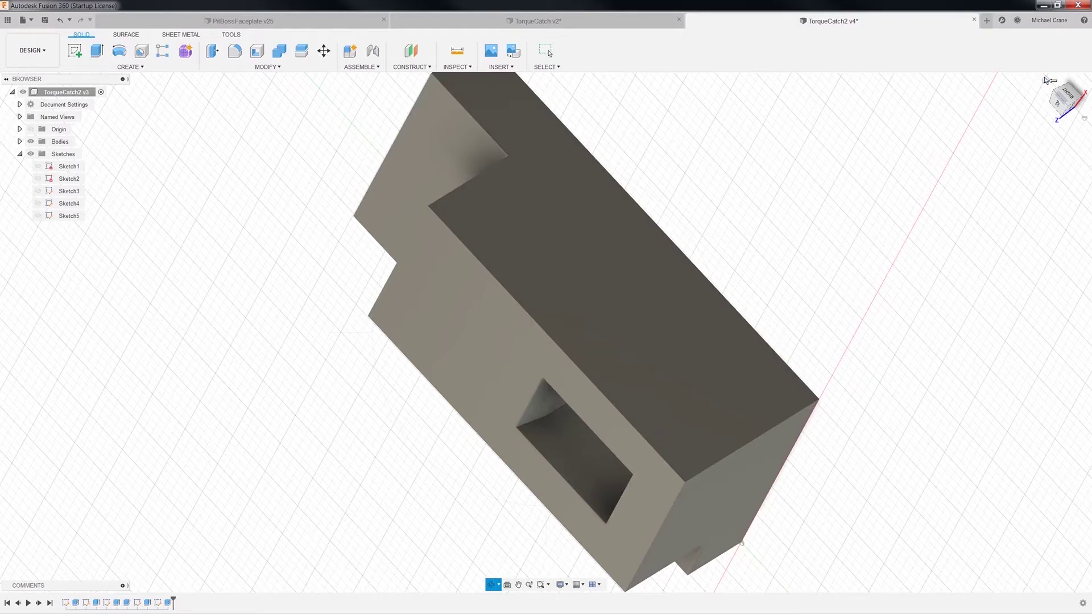
key(Escape)
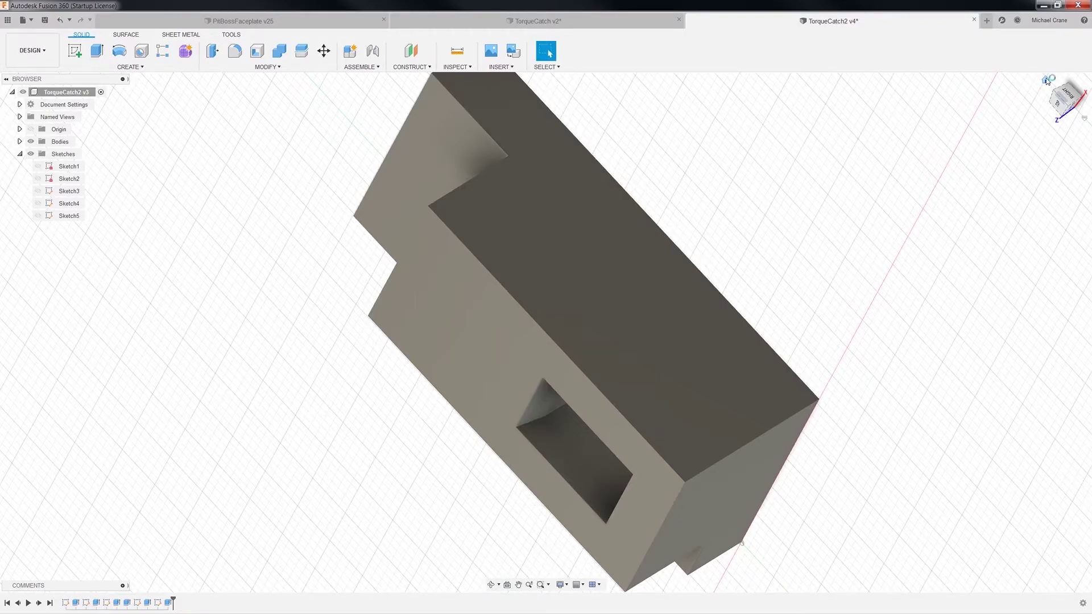
click(1046, 81)
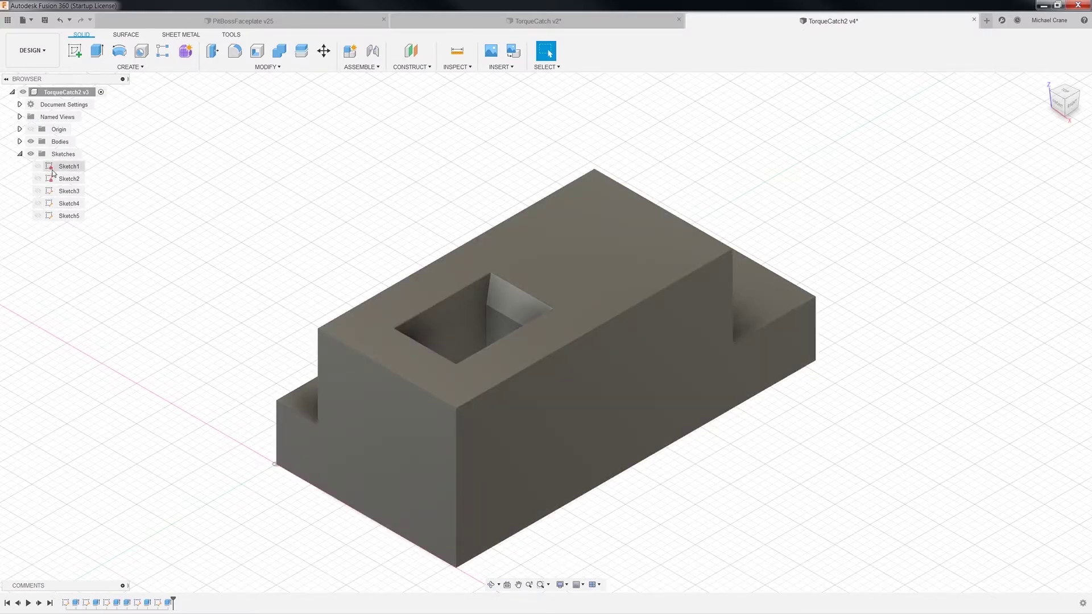
Step: Show the hexagon sketch and cut a simple 5.5 mm diameter hole about 10 mm deep at the hexagon's centre point
click(42, 194)
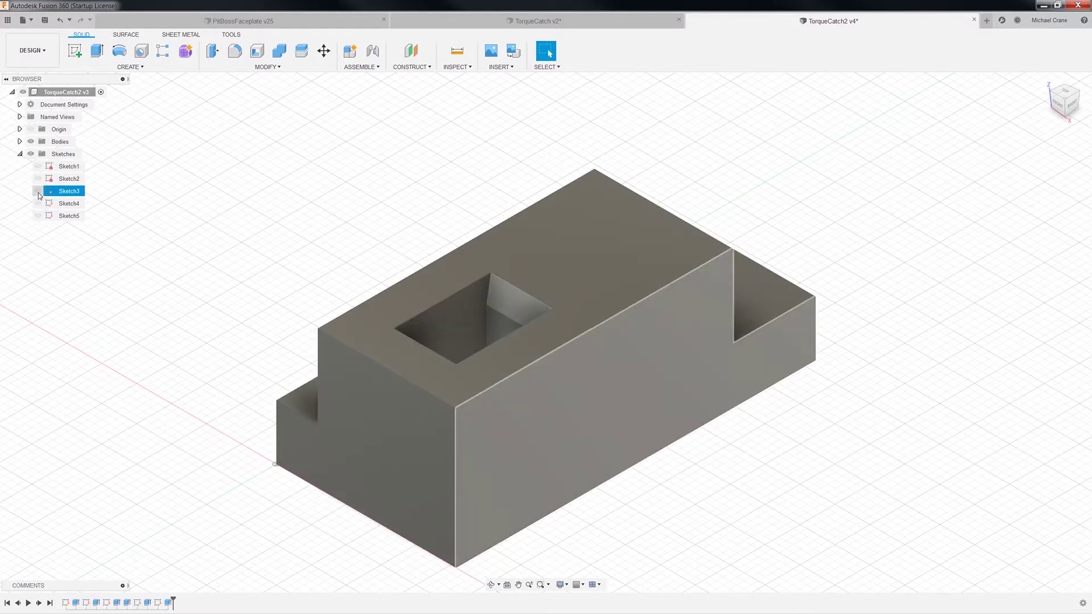
click(38, 192)
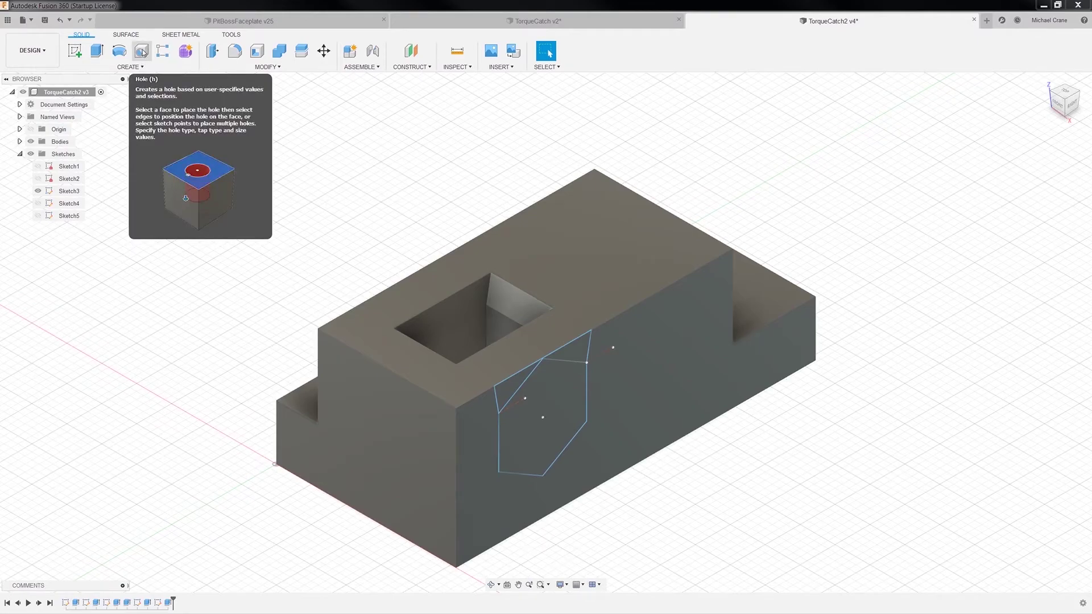
click(141, 52)
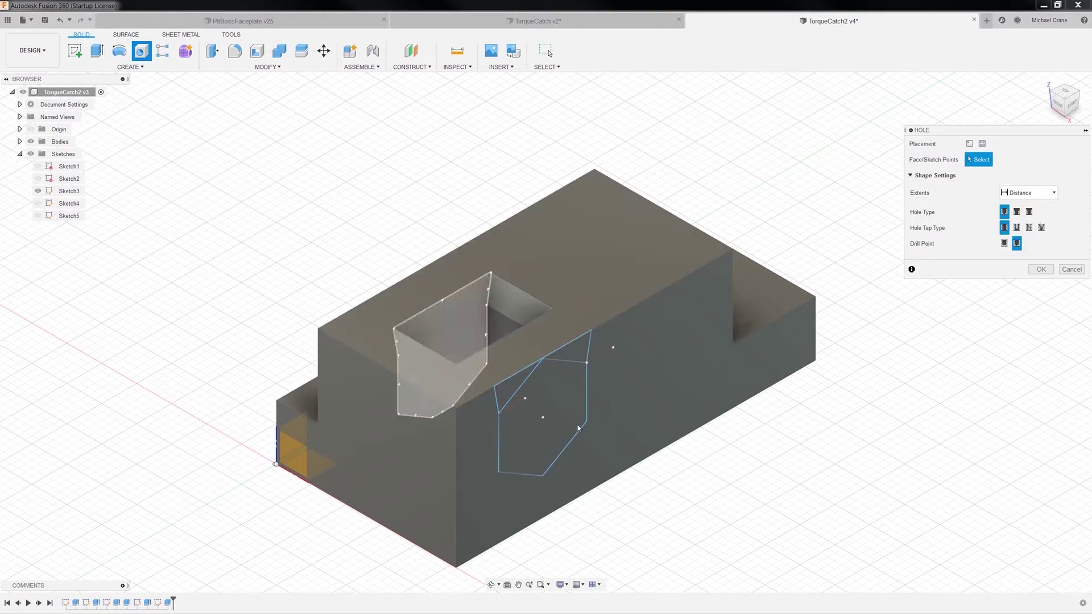
click(543, 418)
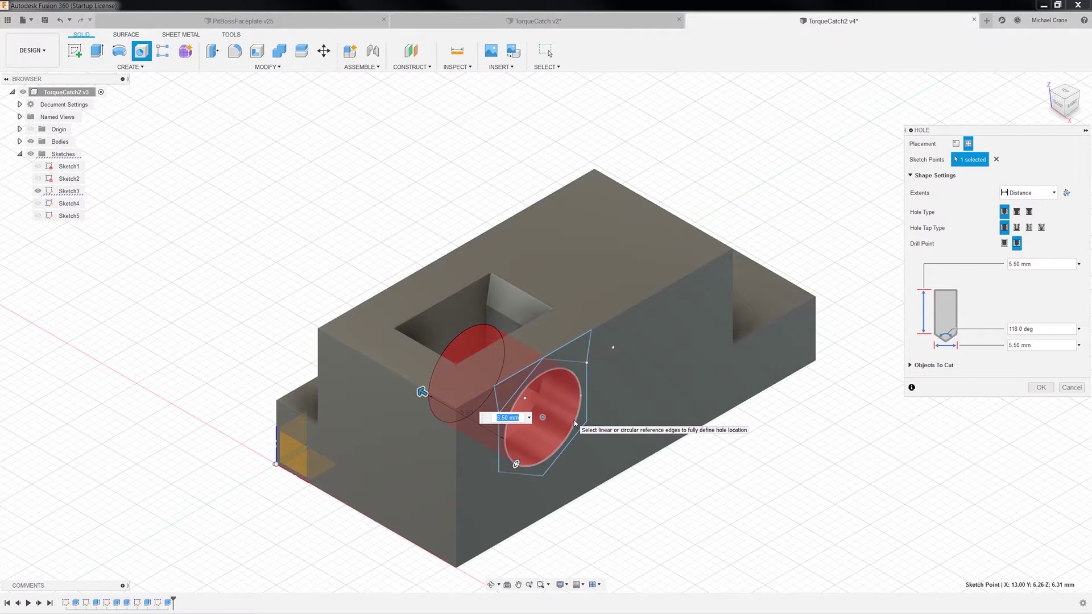
text(3.6)
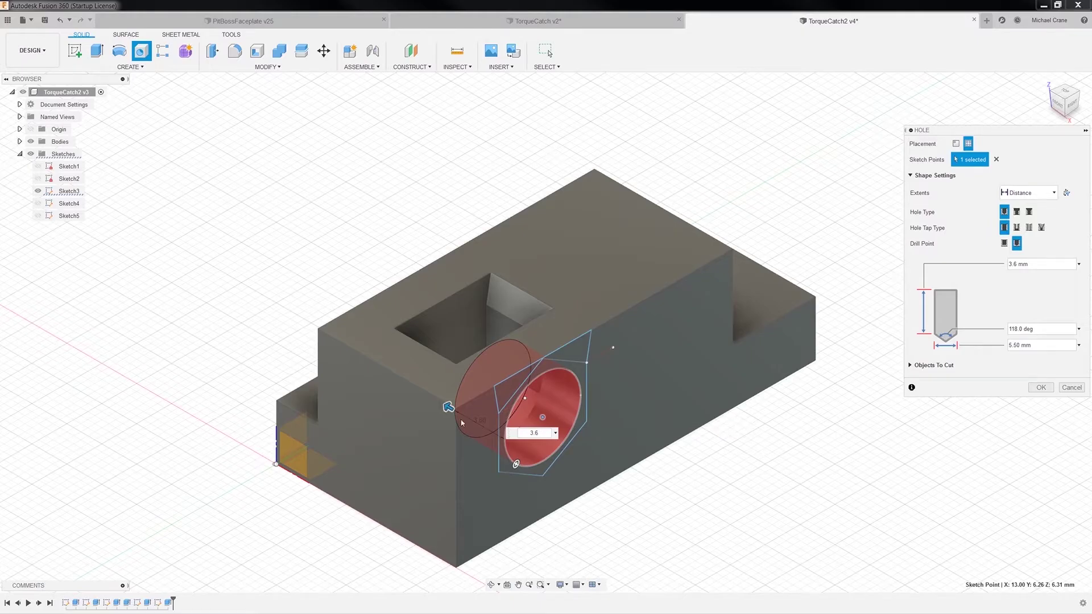
drag(447, 406, 364, 346)
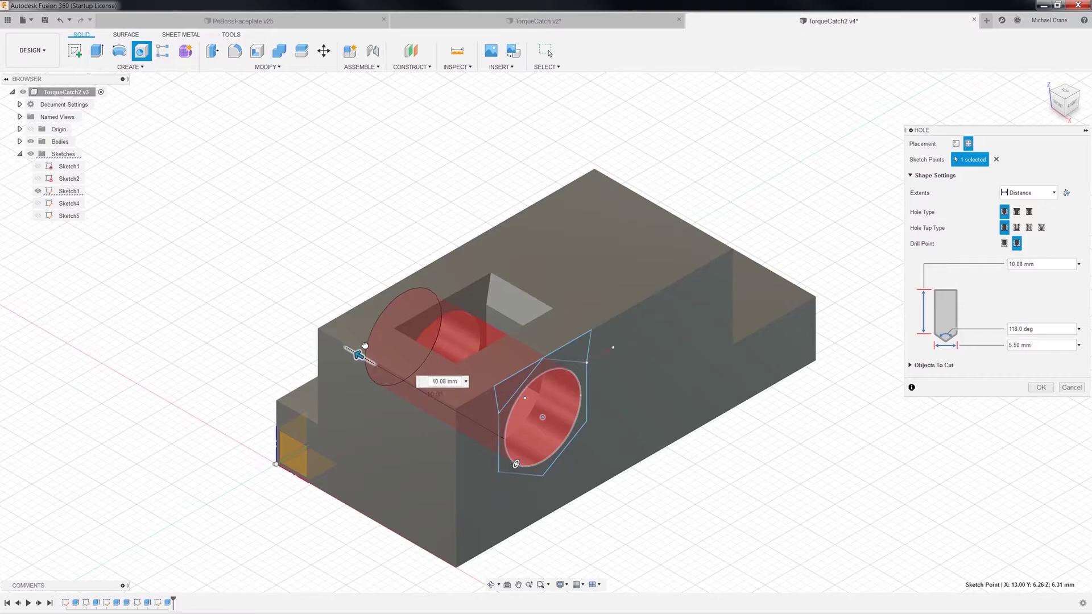
text(10)
key(Return)
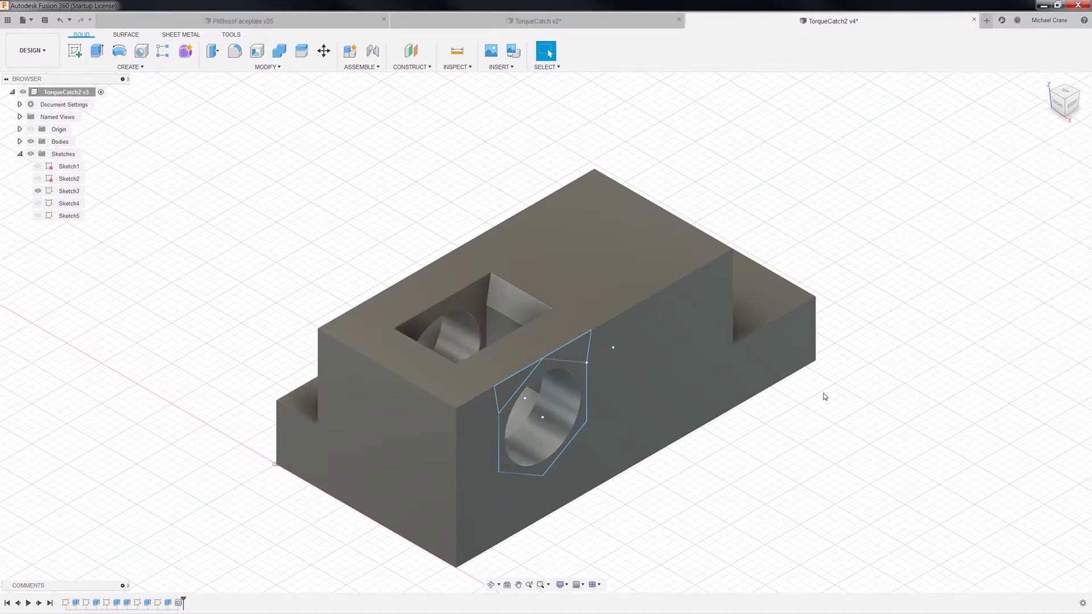
Step: Check the new hole through the pocket walls and hide the hexagon sketch
scroll(631, 447, down, 2)
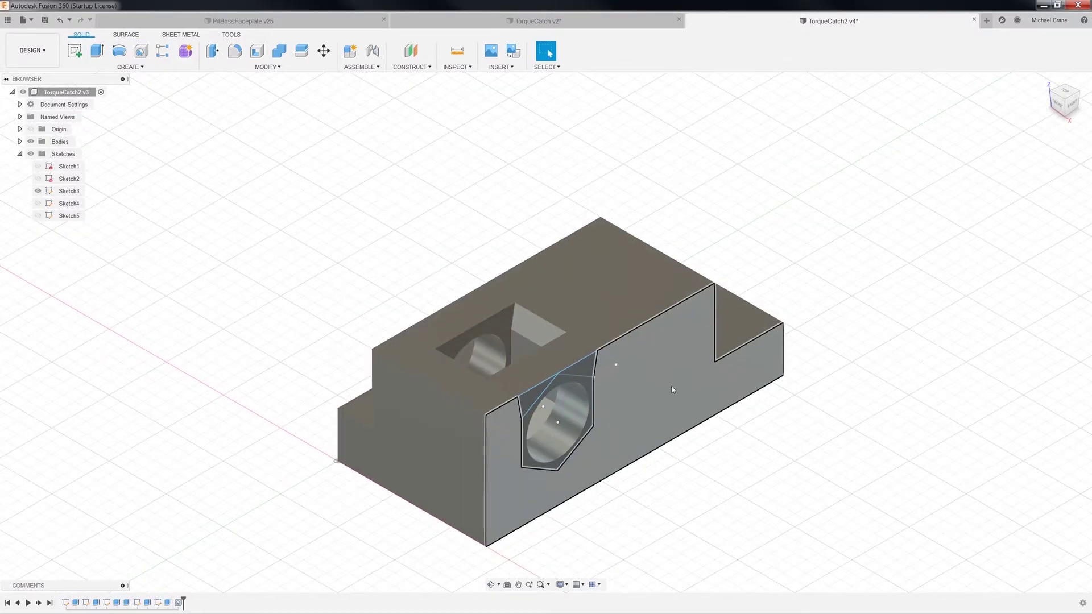
scroll(613, 474, up, 1)
scroll(614, 478, up, 2)
scroll(551, 421, down, 1)
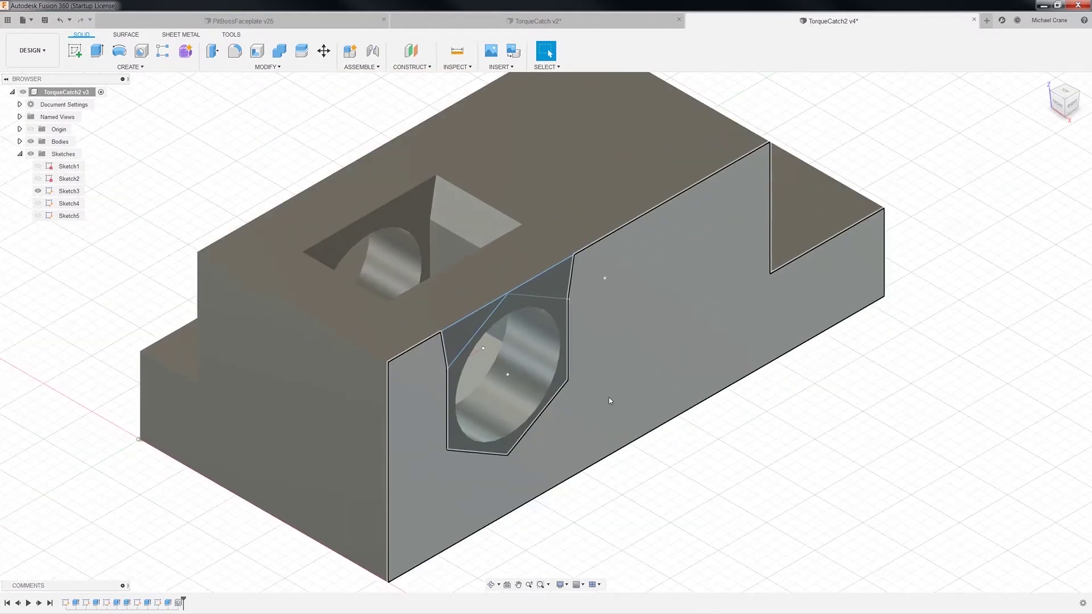
scroll(271, 182, down, 2)
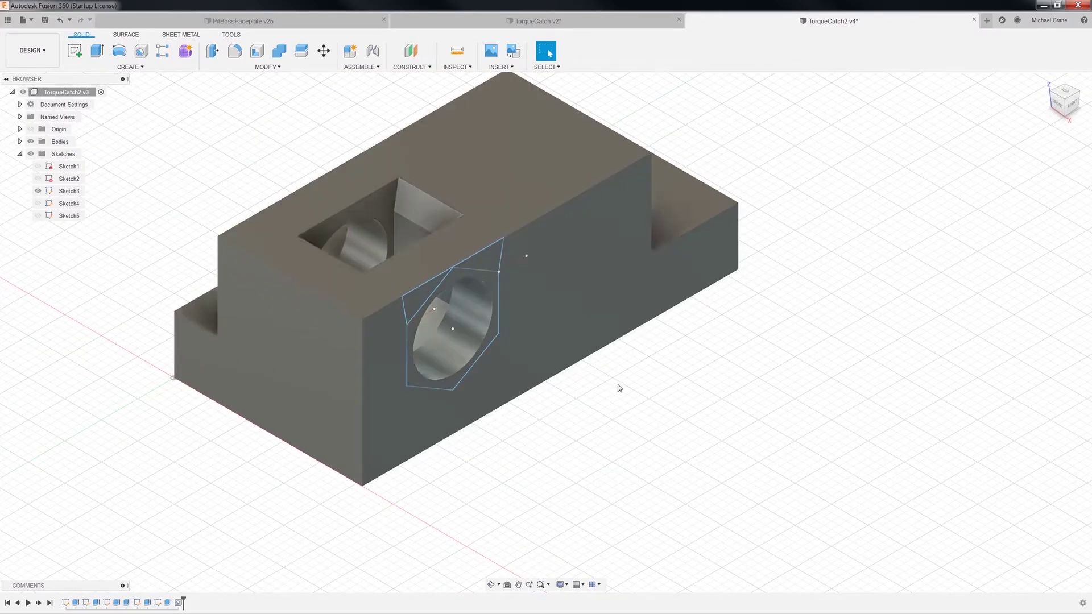
click(38, 191)
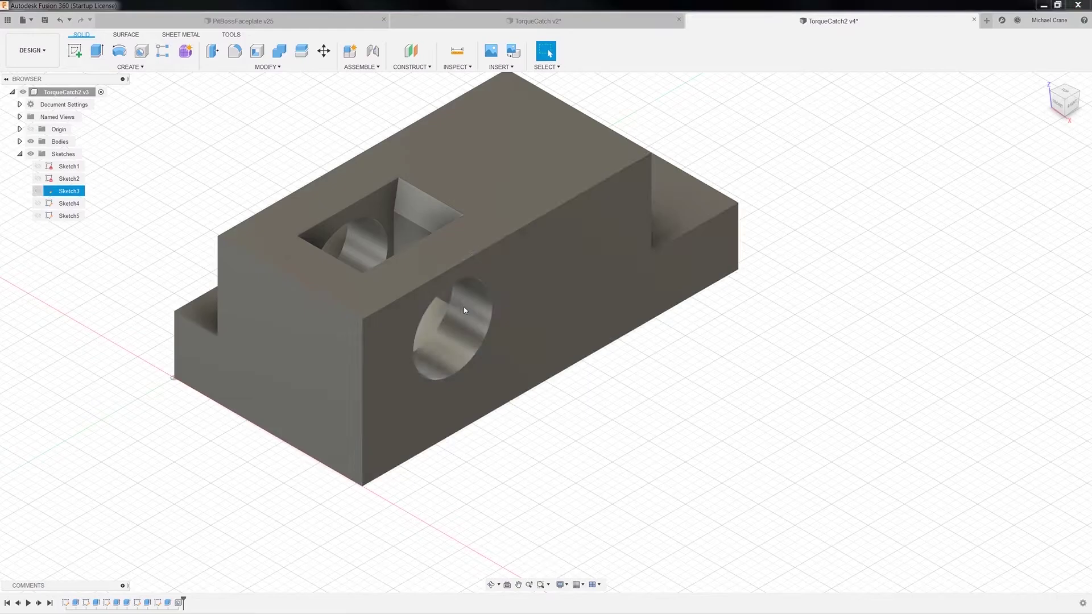
Step: Measure the circular edge of the screw hole on the block's long side face
scroll(619, 397, down, 1)
scroll(620, 397, down, 2)
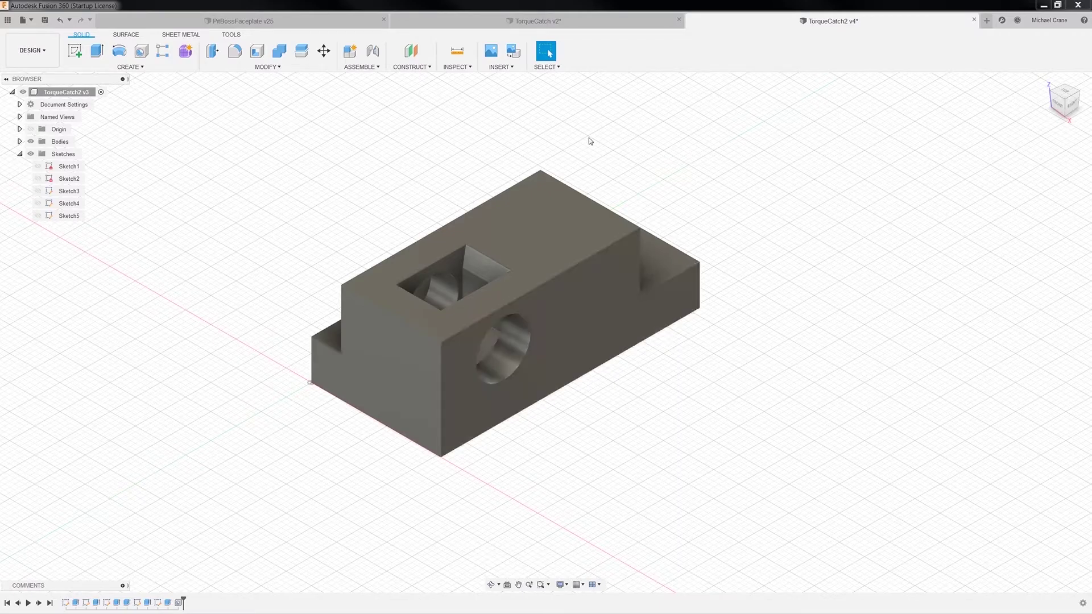
click(459, 57)
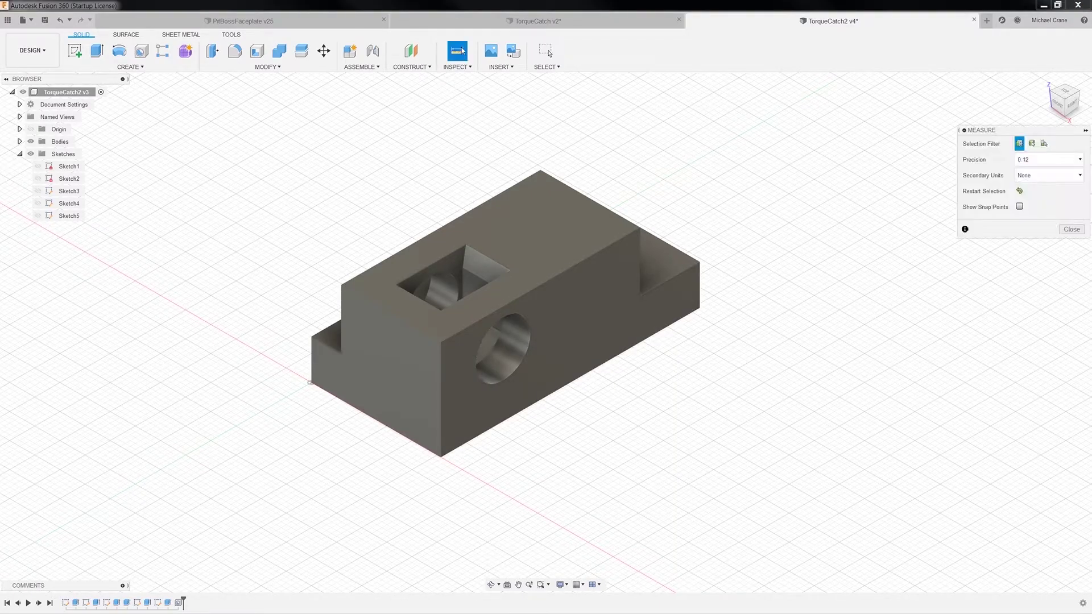
click(478, 367)
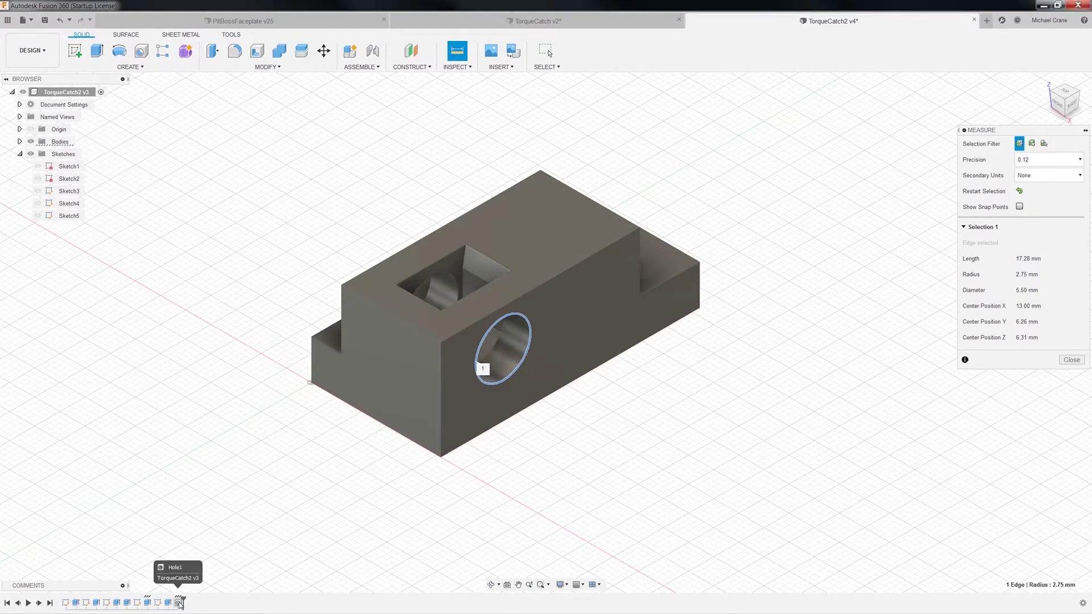
click(1074, 360)
Step: Edit the screw hole feature and set its diameter to 3 mm
right_click(179, 602)
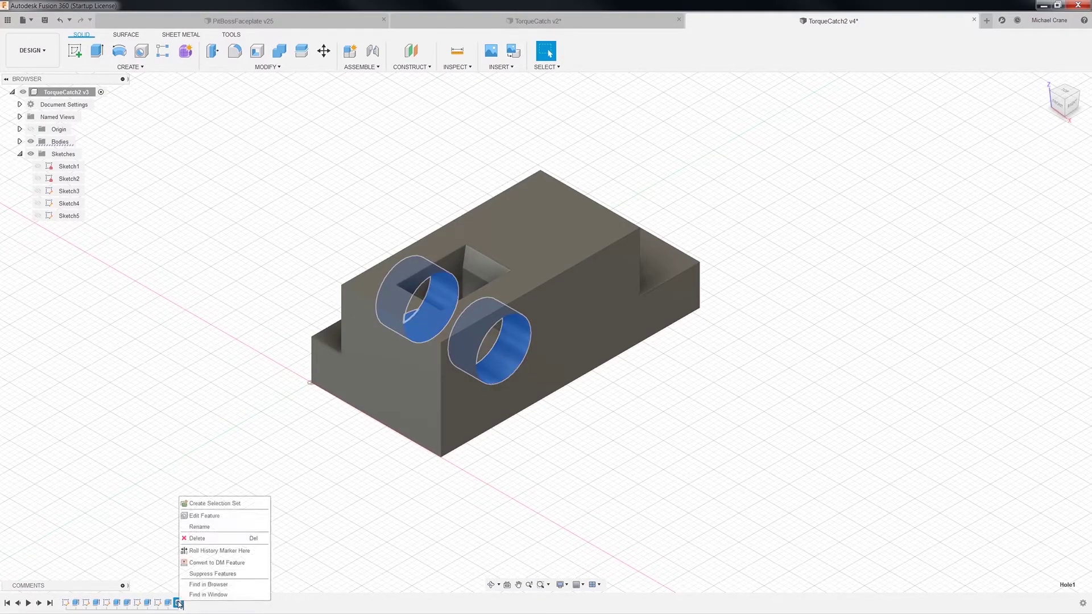
click(230, 518)
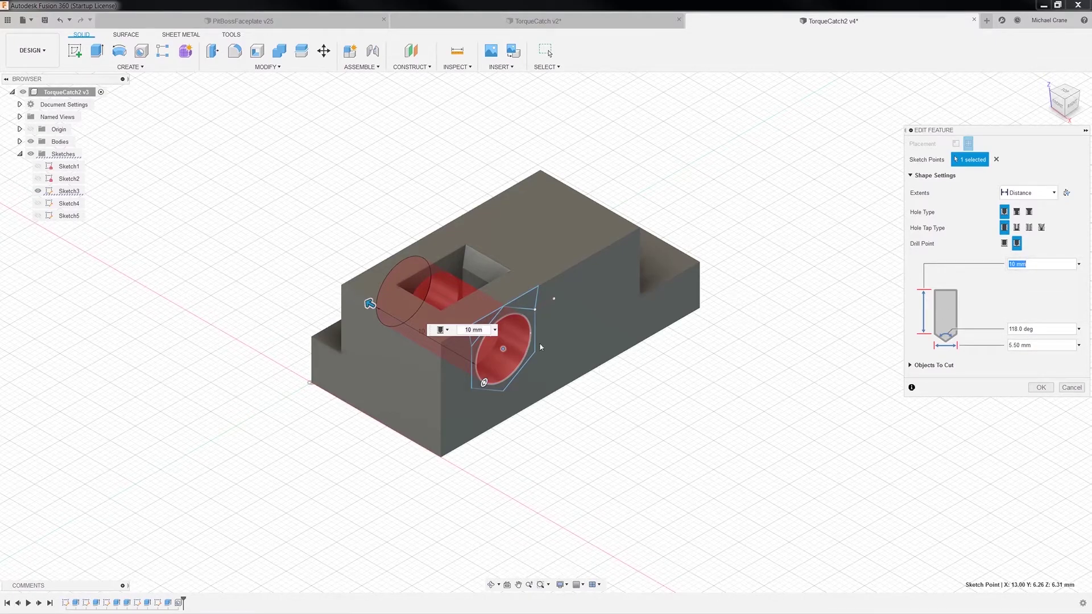
drag(466, 330, 484, 329)
click(1035, 345)
drag(1040, 348, 1002, 351)
text(3)
key(Return)
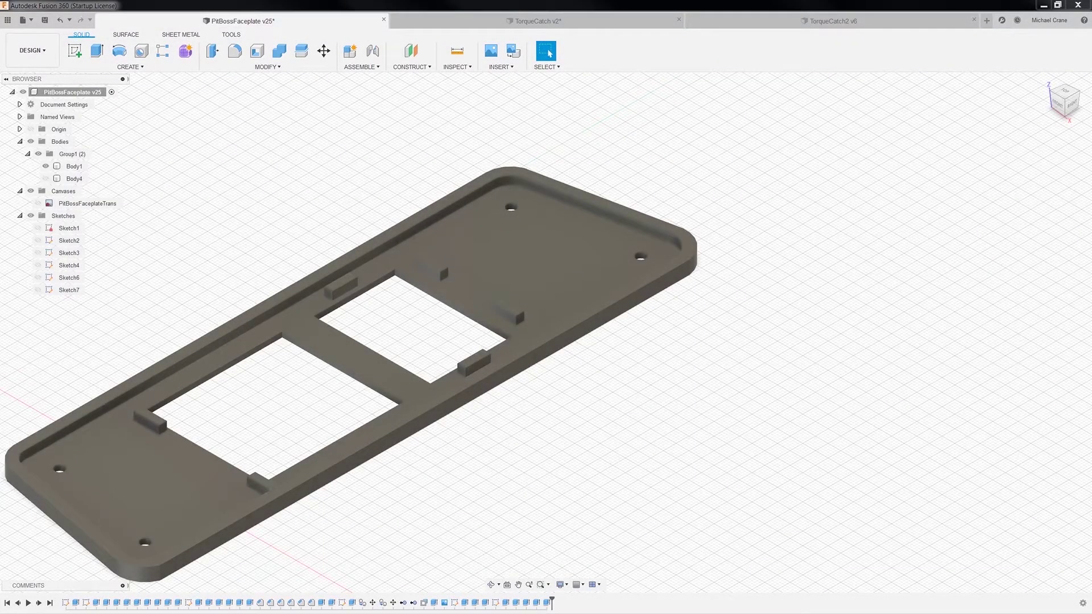
Step: Copy the clamp block body from the TorqueCatch2 design and switch to the PitBossFaceplate design
click(561, 24)
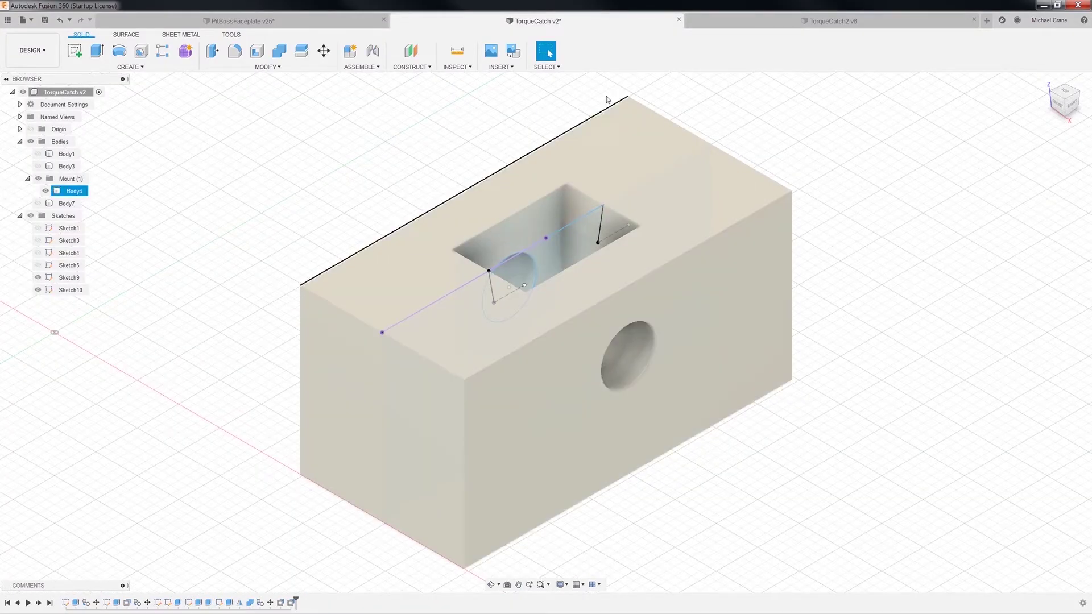
click(794, 20)
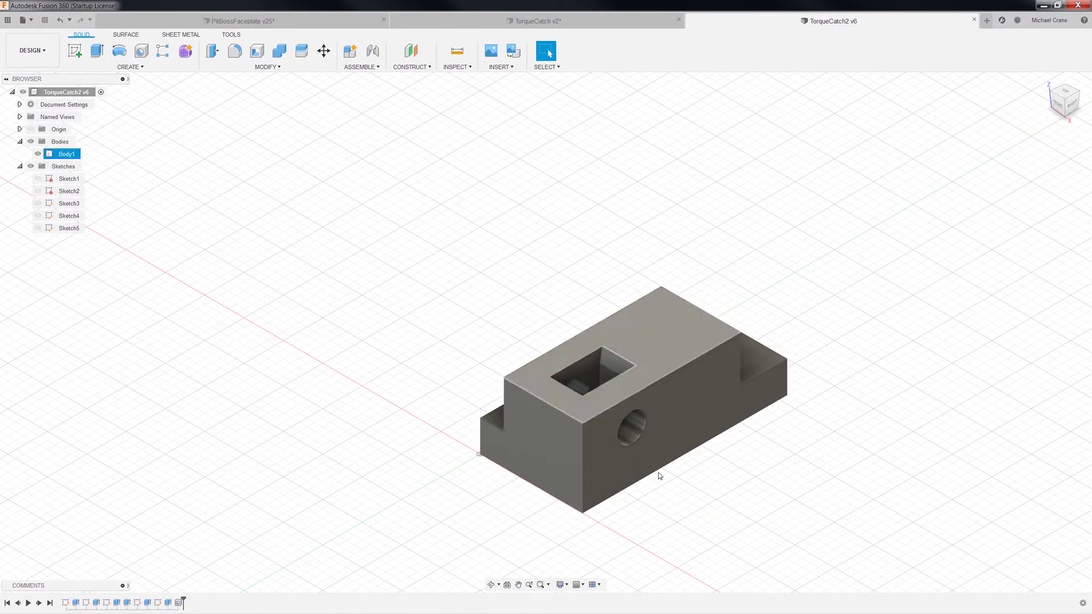
click(40, 153)
right_click(42, 154)
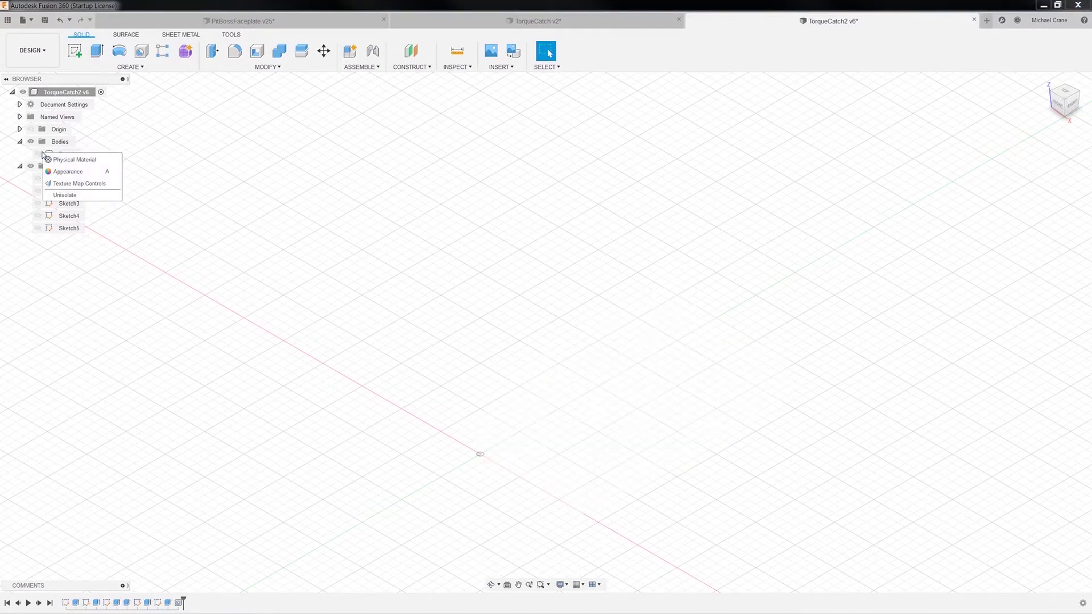
click(153, 153)
click(39, 154)
right_click(67, 155)
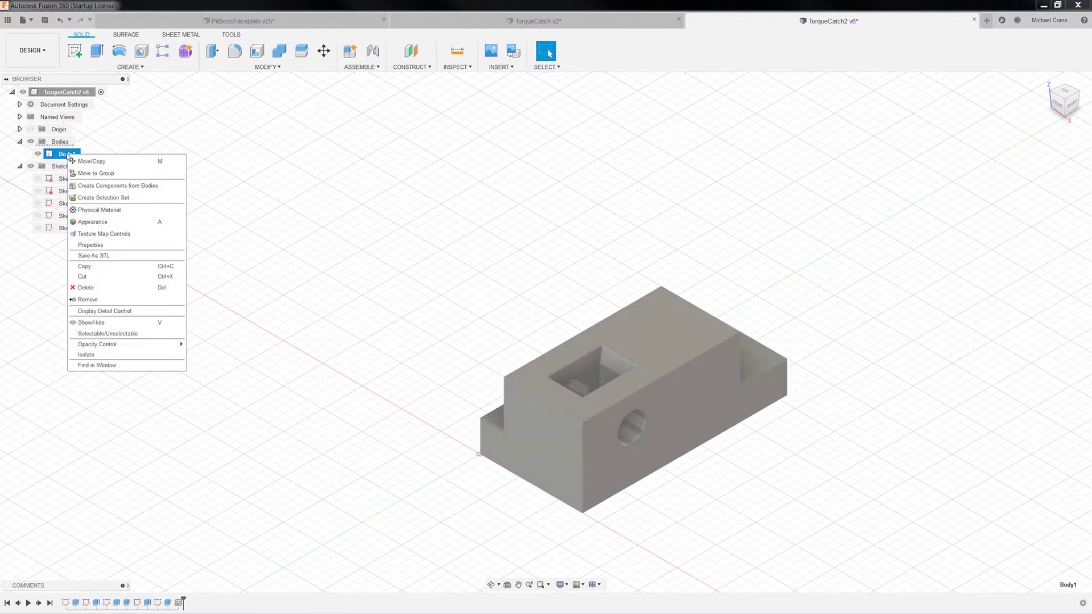
click(110, 266)
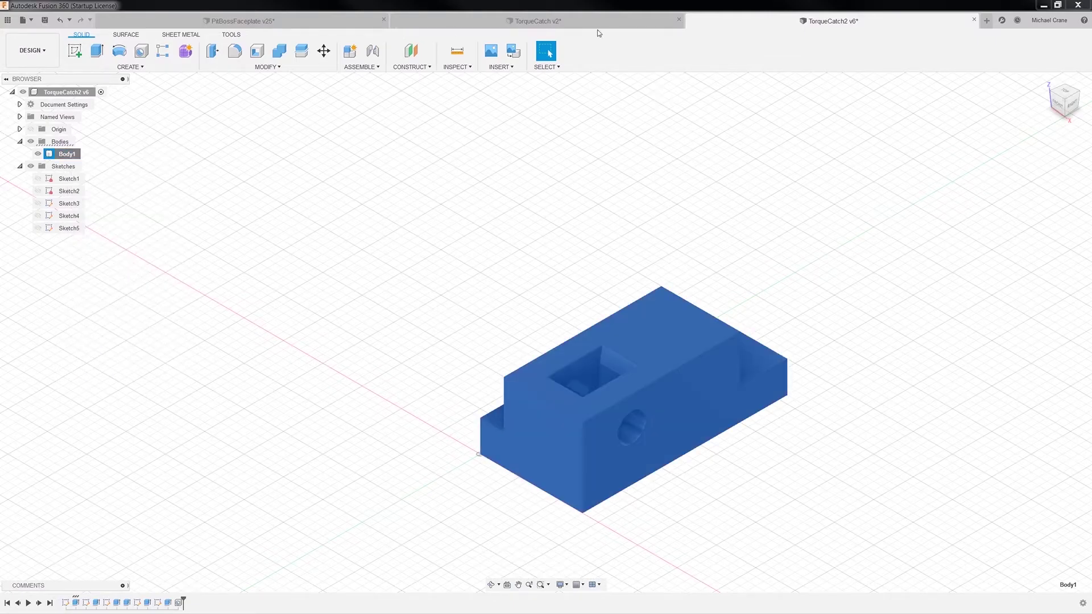
click(286, 19)
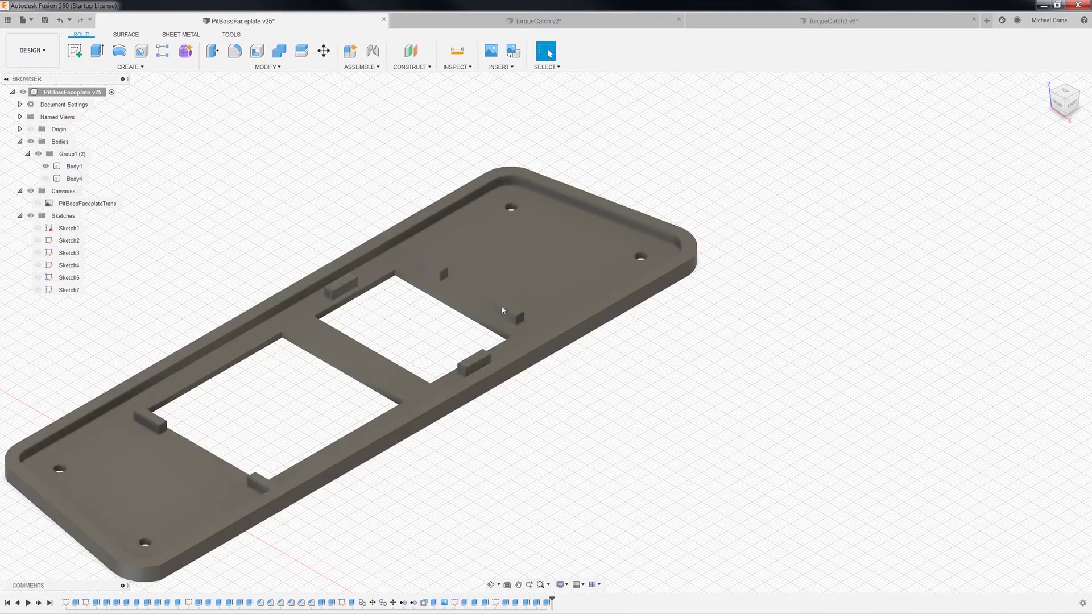
drag(467, 497, 546, 460)
key(Escape)
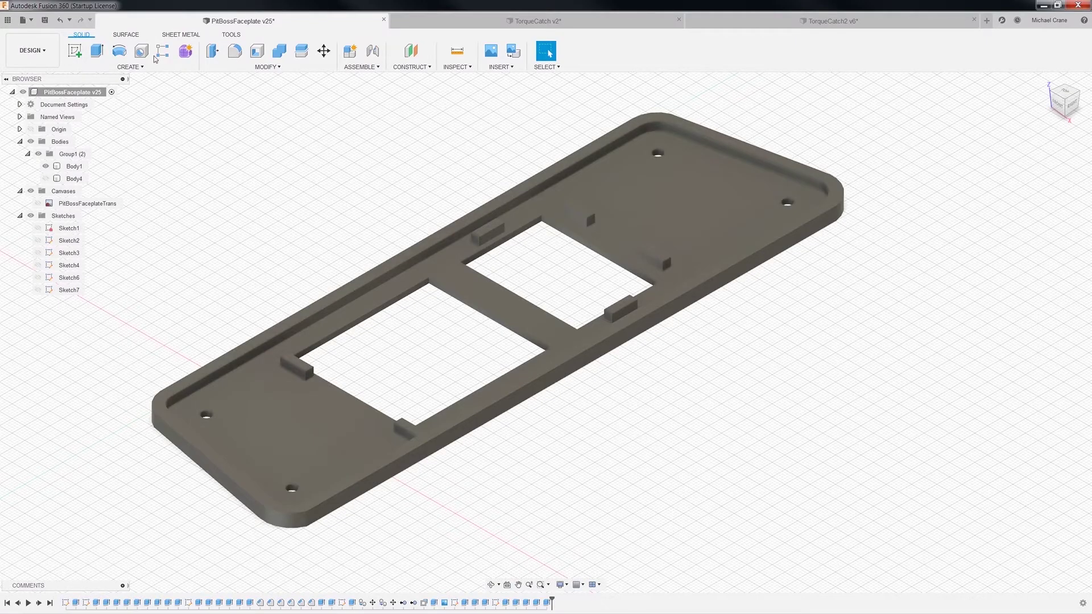
click(128, 67)
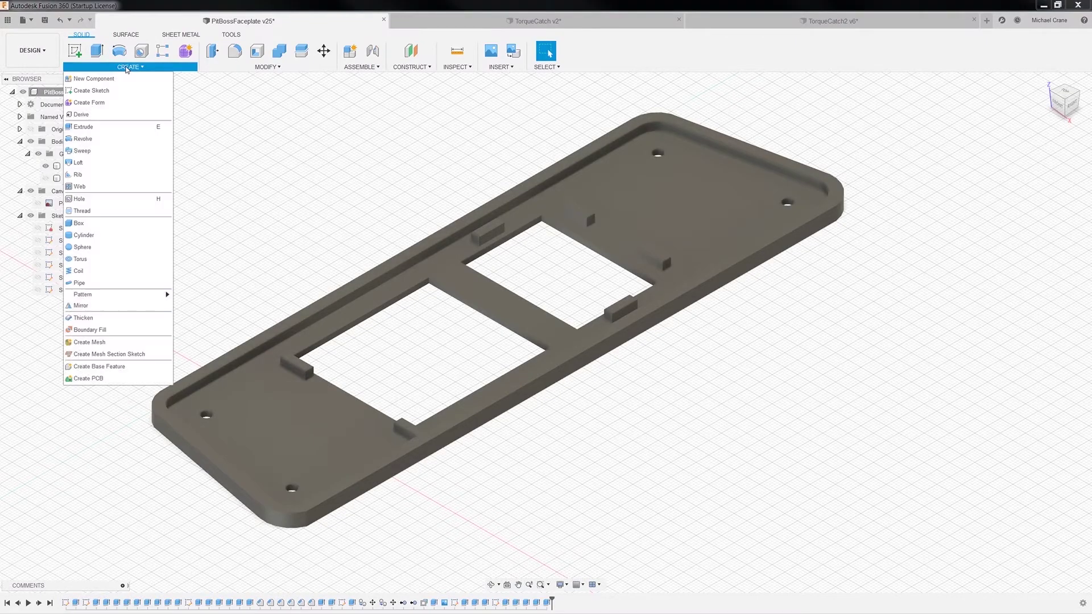
click(106, 79)
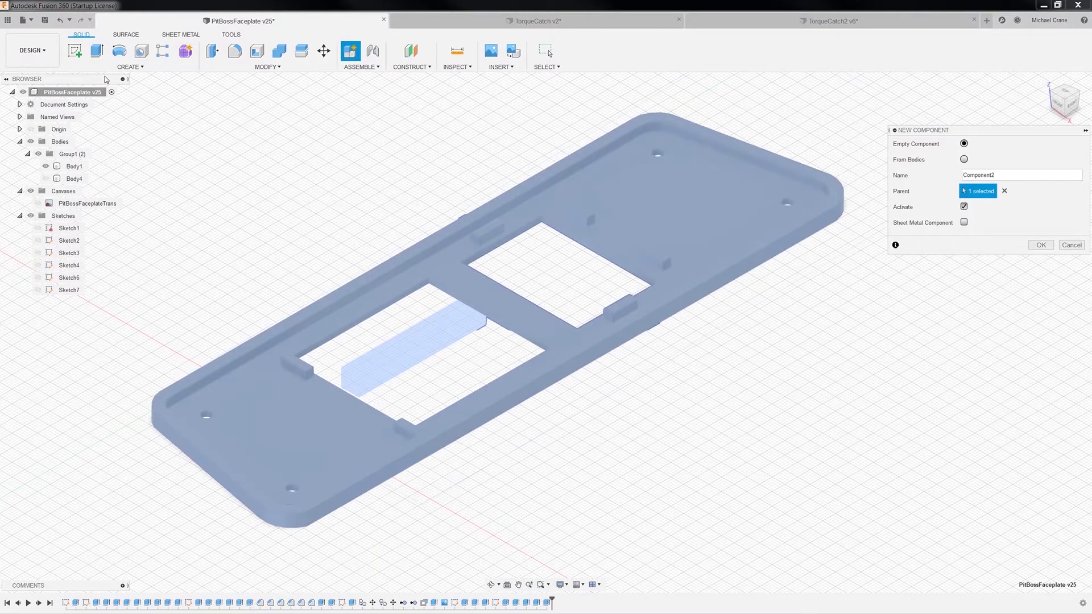
click(1067, 247)
Step: Create a base feature in the faceplate design and paste the copied clamp block body into it
click(60, 142)
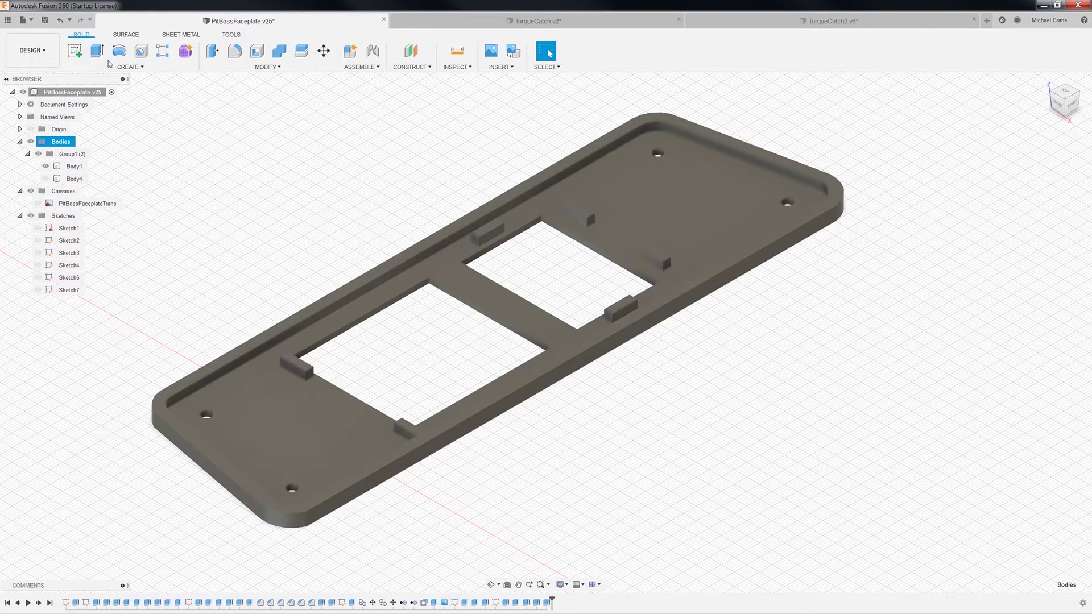
click(124, 69)
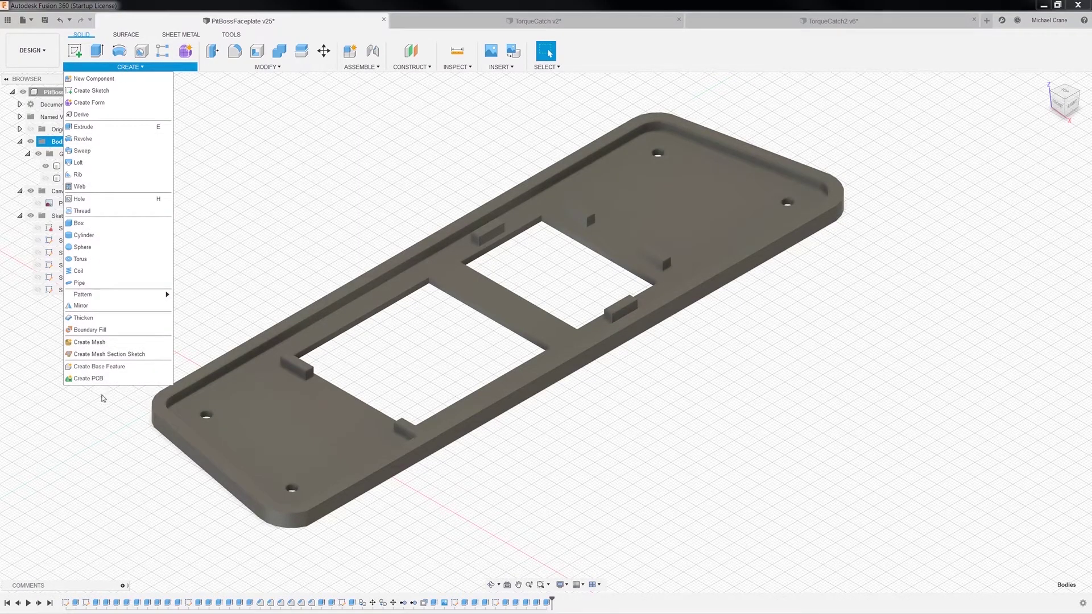
click(108, 369)
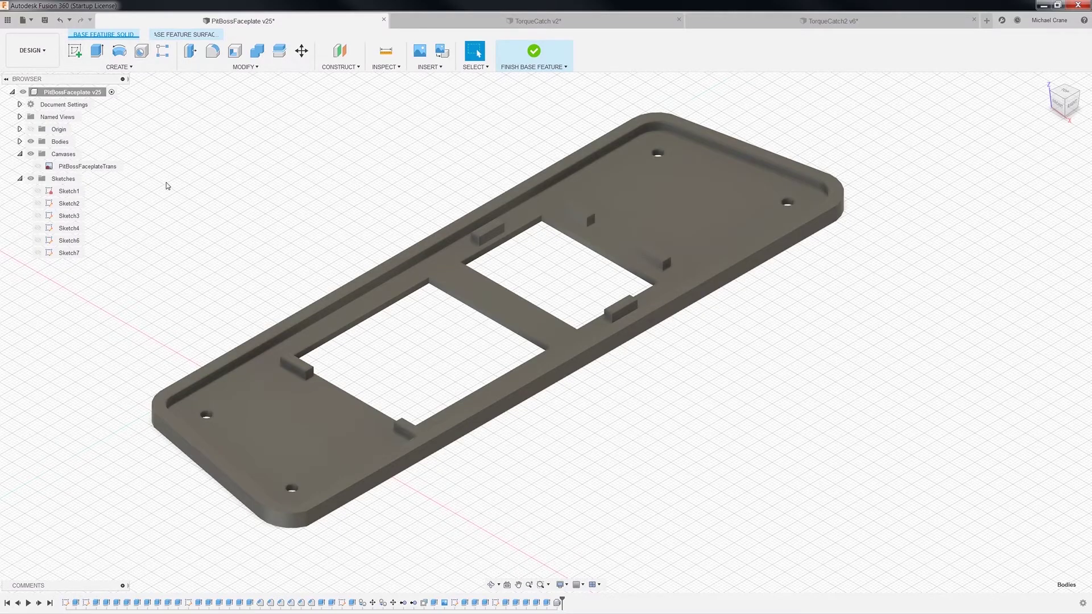
right_click(167, 186)
click(146, 267)
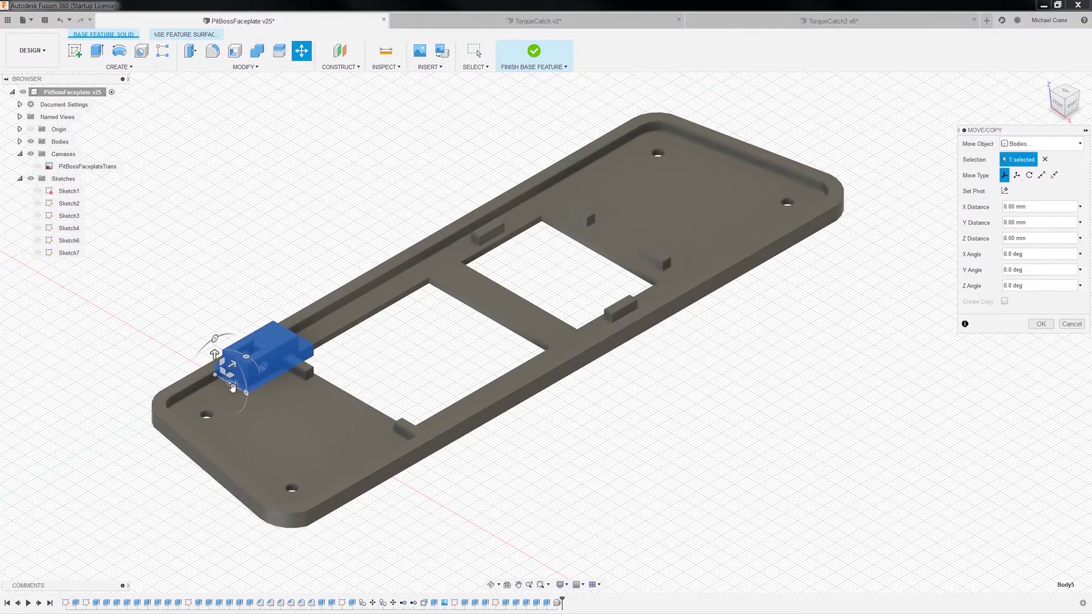
Step: Raise the pasted block about 19 mm above the faceplate and rotate it -90 degrees about Z and 90 degrees about Y
drag(226, 373, 220, 314)
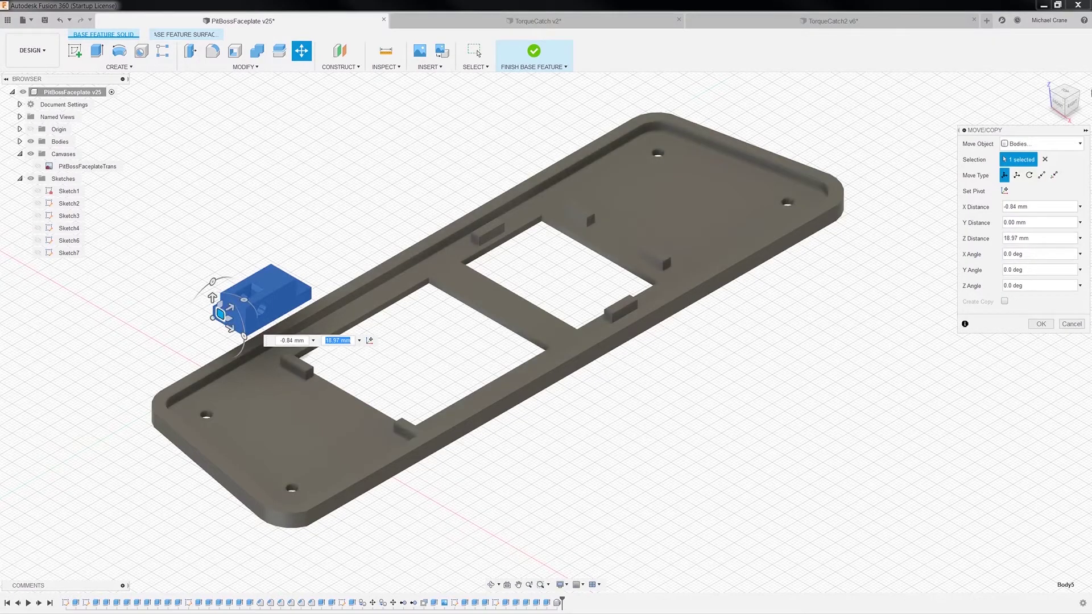
click(1067, 94)
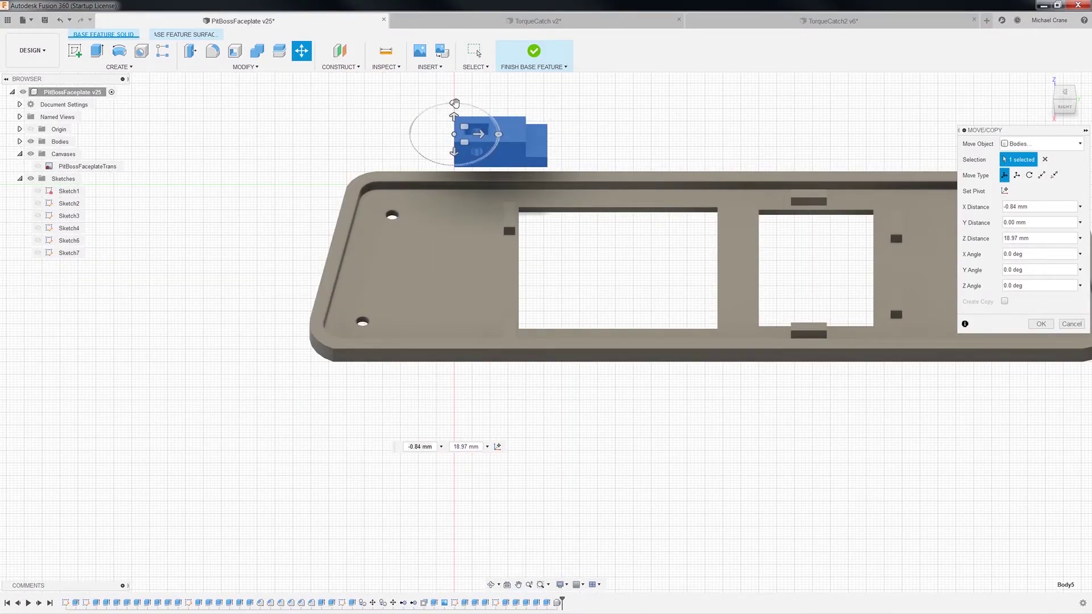
drag(498, 134, 443, 180)
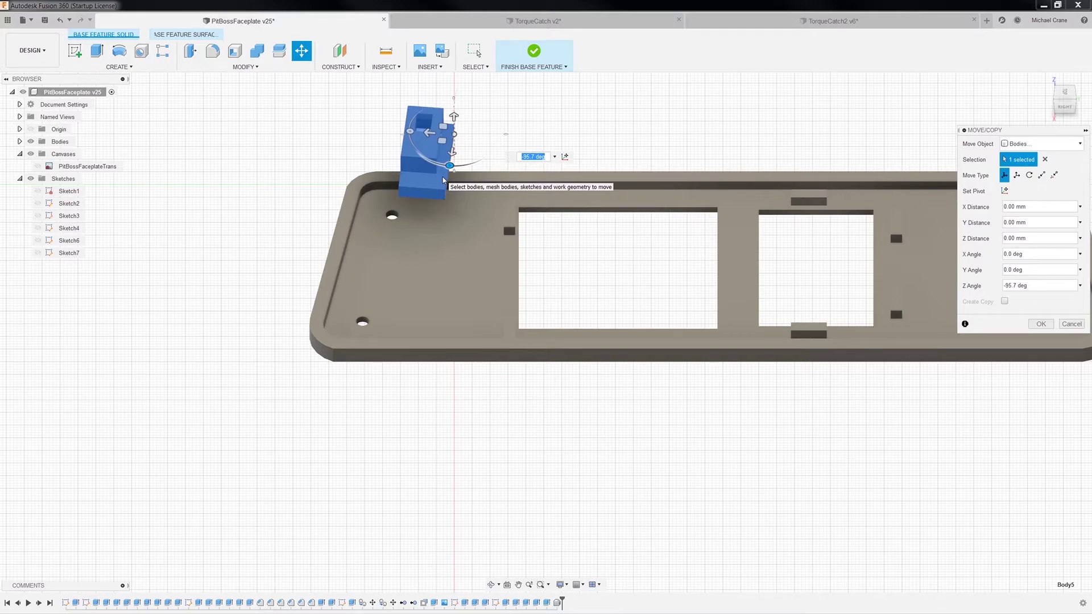
key(BackSpace)
text(-90)
key(Return)
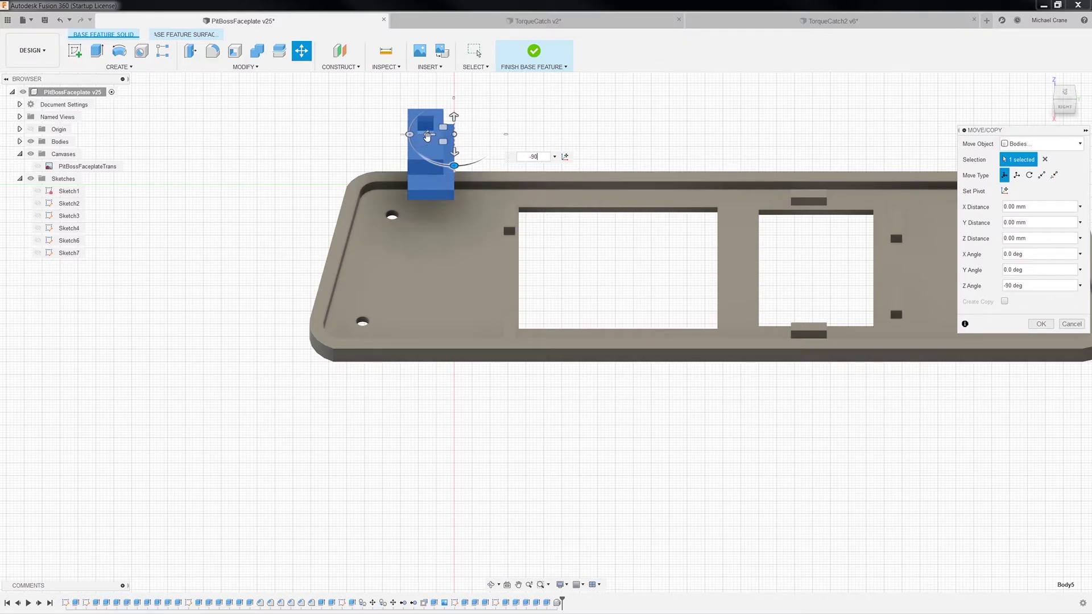
click(409, 134)
drag(409, 134, 412, 173)
text(90)
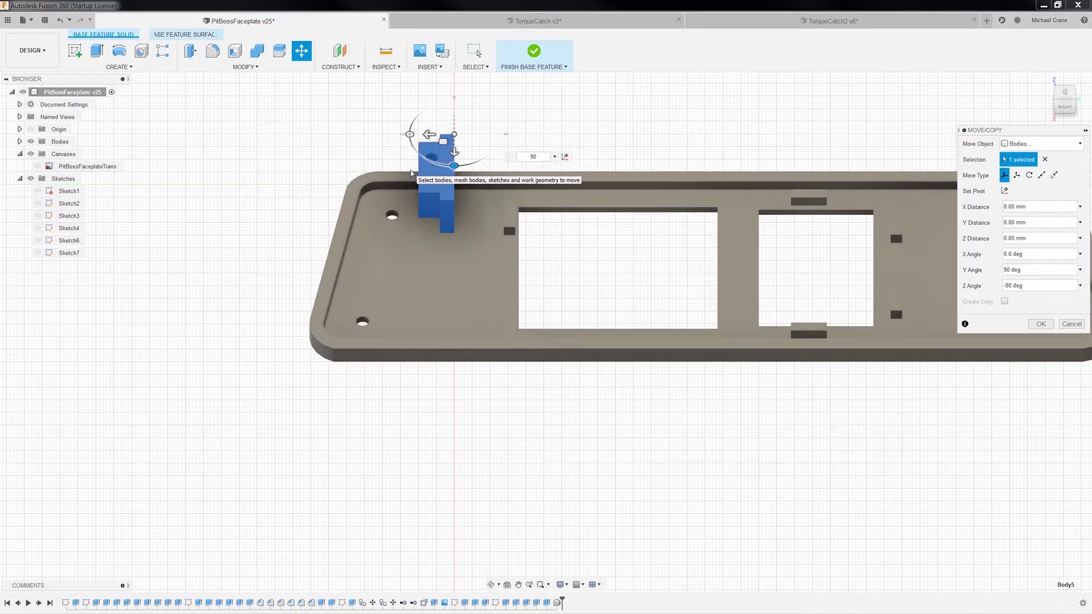
Step: Move the block across the faceplate so its screw hole lines up over the nearest corner hole, and accept the placement
drag(455, 151, 448, 297)
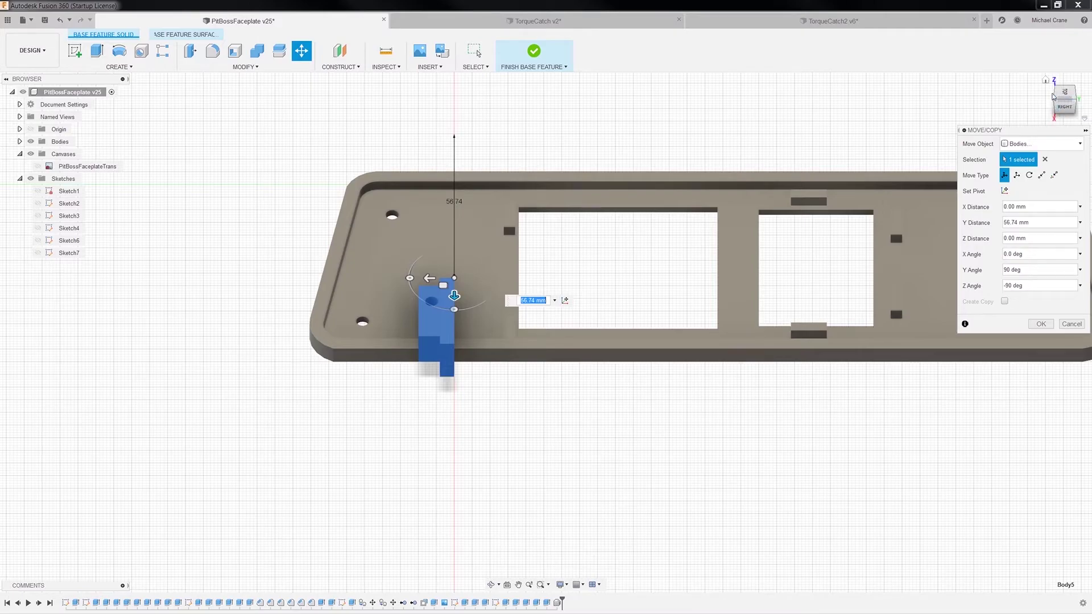
click(1053, 97)
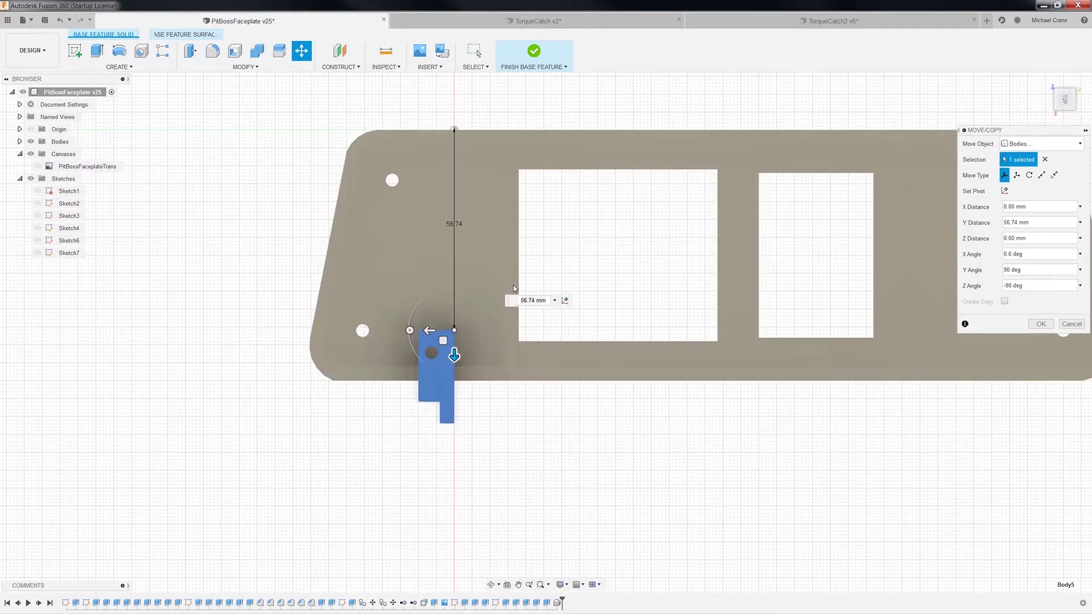
drag(430, 331, 374, 319)
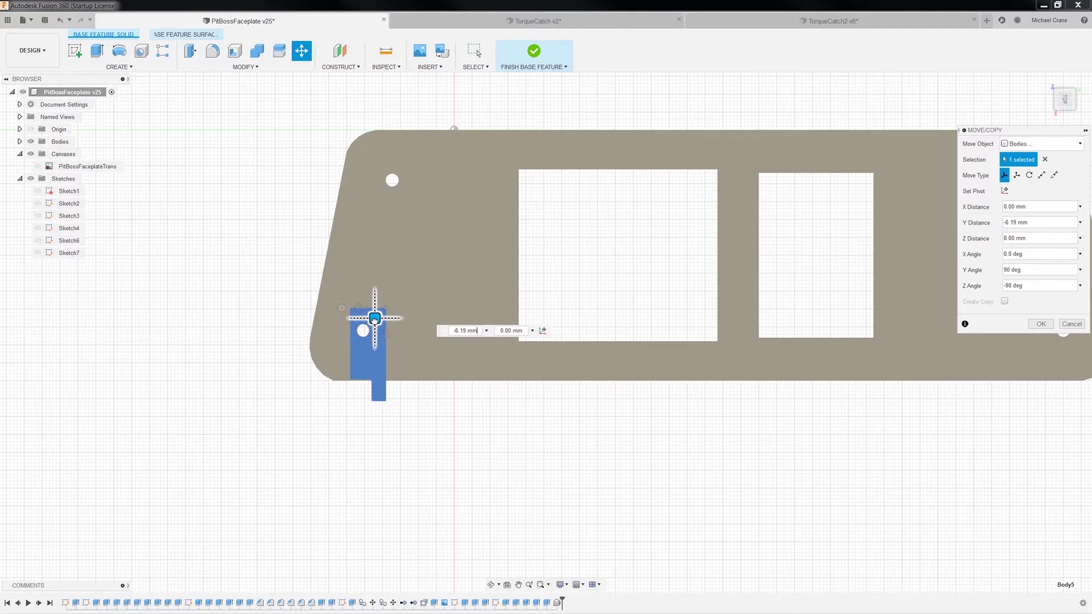
click(1067, 117)
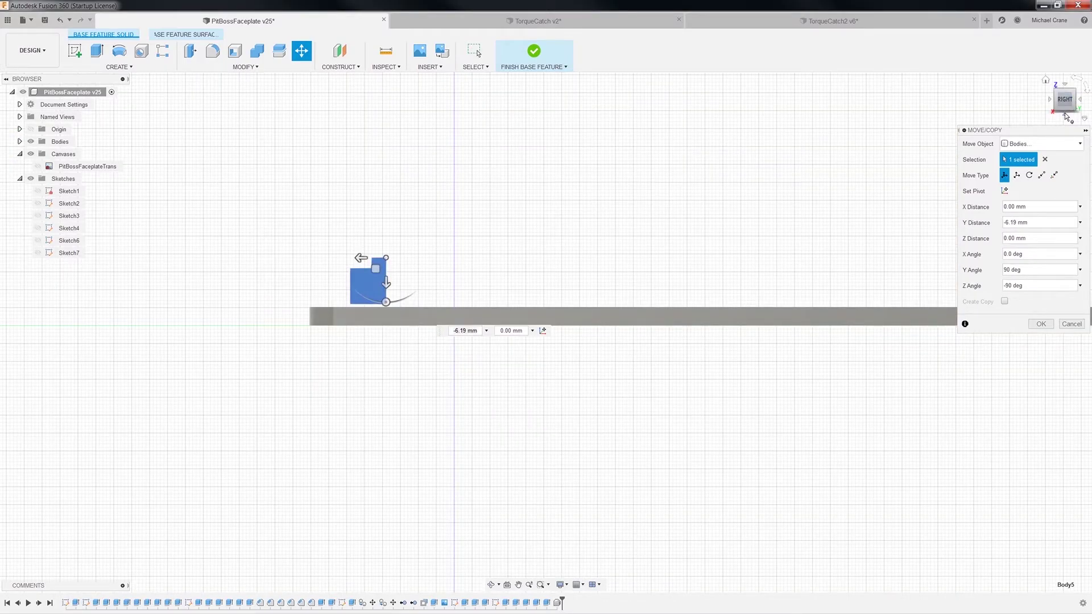
click(1041, 324)
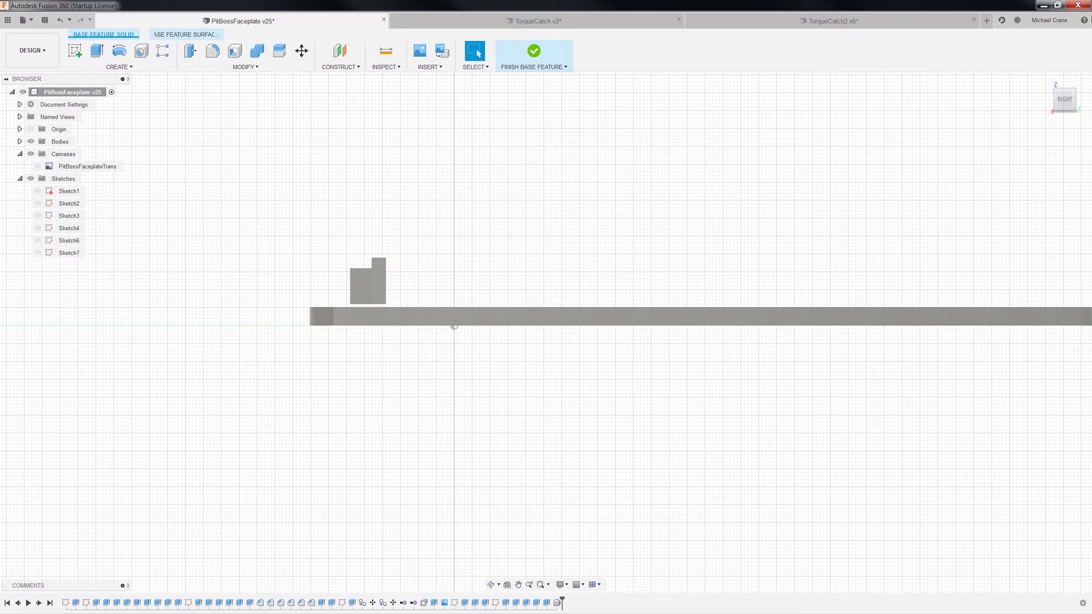
click(1047, 82)
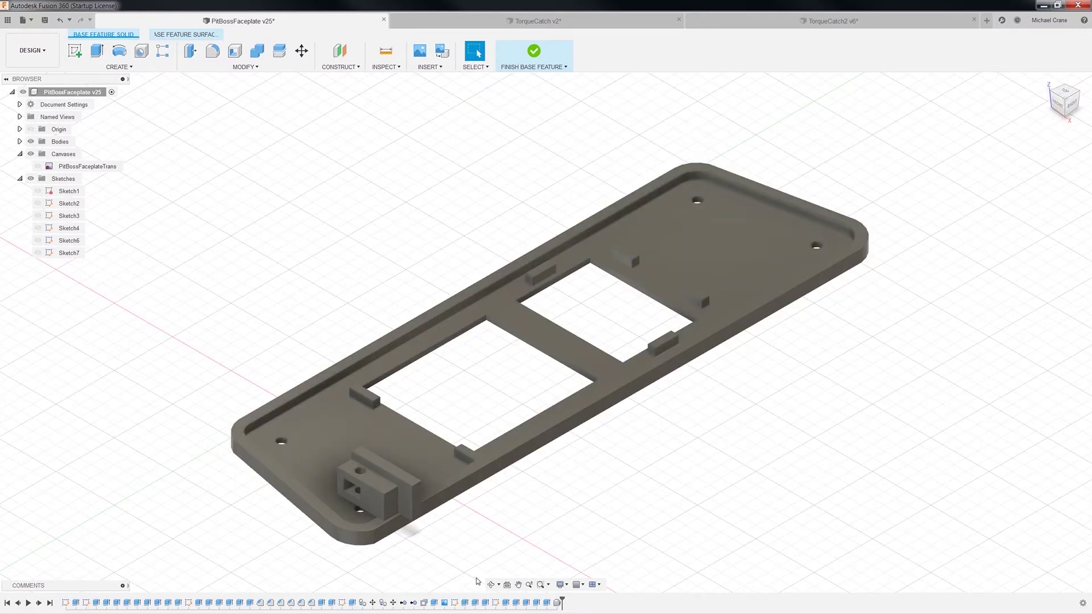
click(492, 586)
mouse_move(450, 555)
mouse_down()
mouse_move(519, 531)
mouse_move(487, 547)
mouse_move(476, 536)
mouse_move(461, 552)
mouse_up()
drag(611, 451, 614, 418)
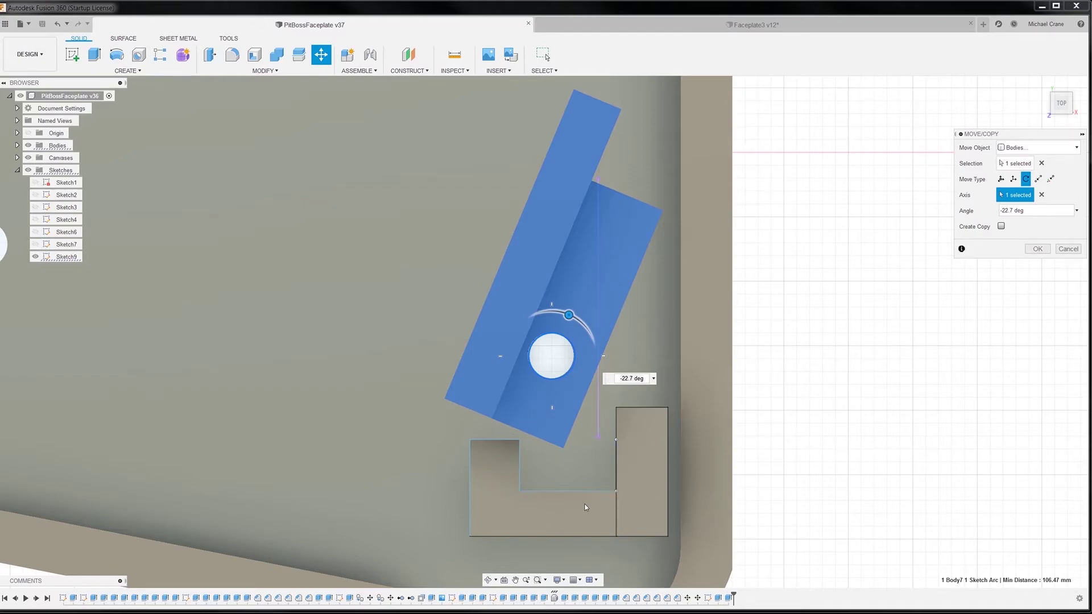
Step: Swing the clamp block about its screw-hole axis between 0 and -90 degrees to check its clearance to the stop, then discard the rotation
drag(569, 315, 615, 362)
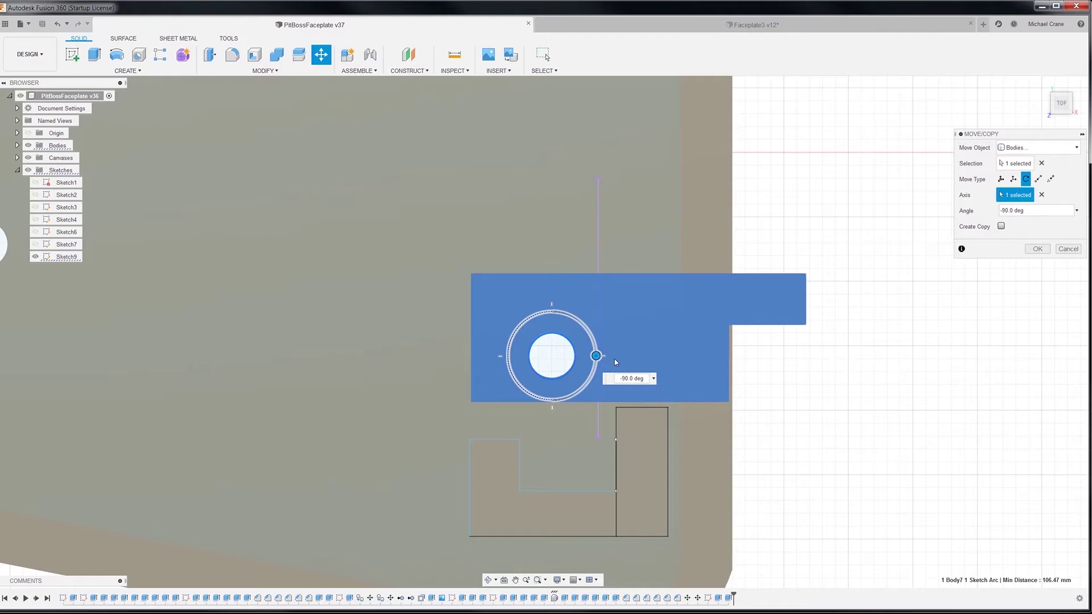
drag(614, 360, 553, 320)
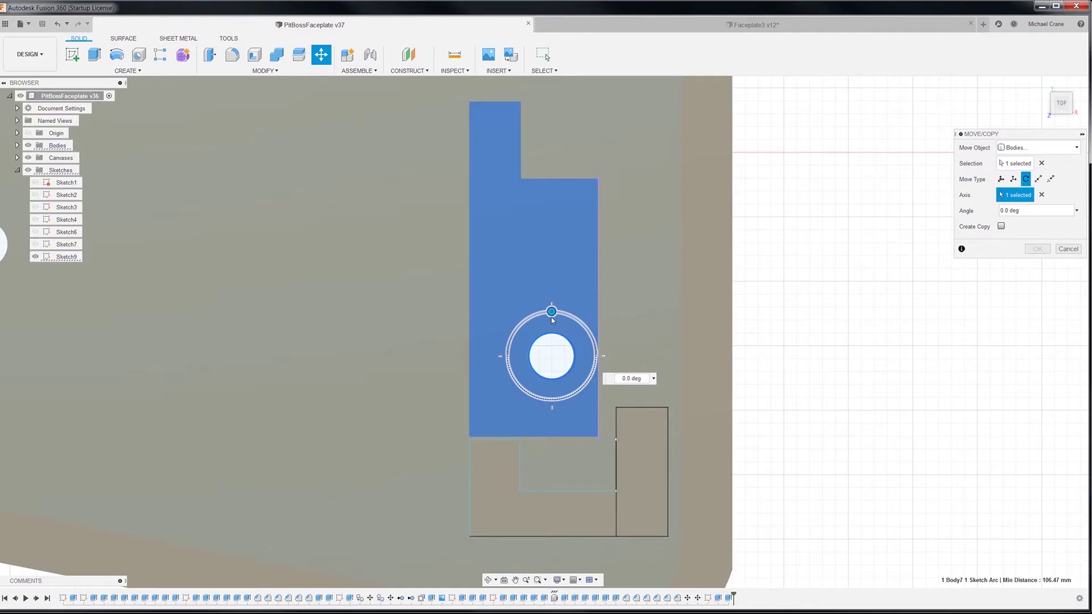
drag(552, 319, 597, 360)
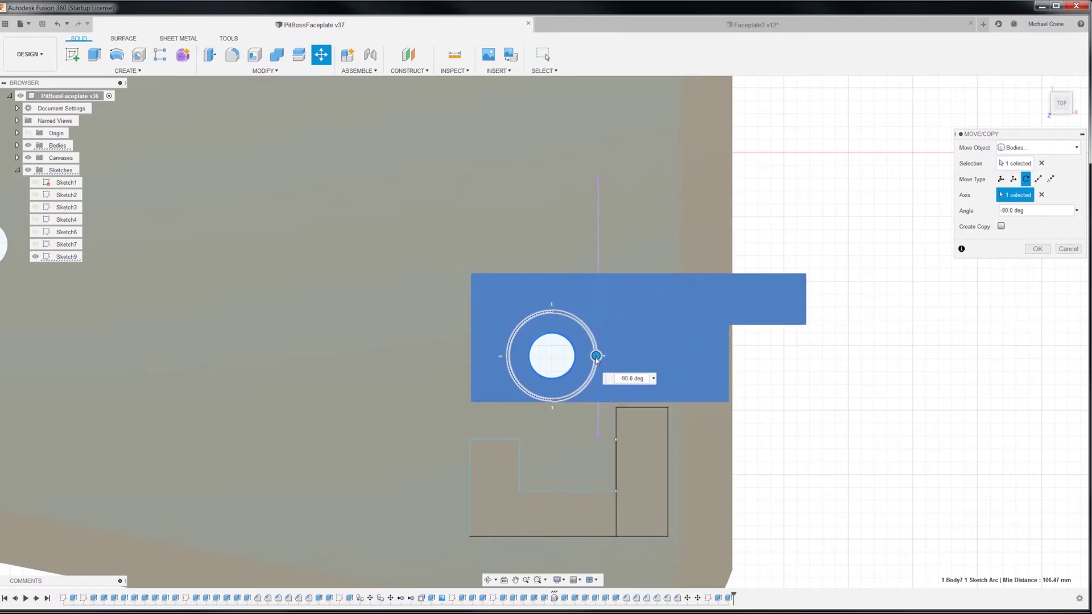
mouse_move(596, 359)
mouse_down()
mouse_move(583, 380)
mouse_move(596, 358)
mouse_up()
drag(611, 357, 551, 302)
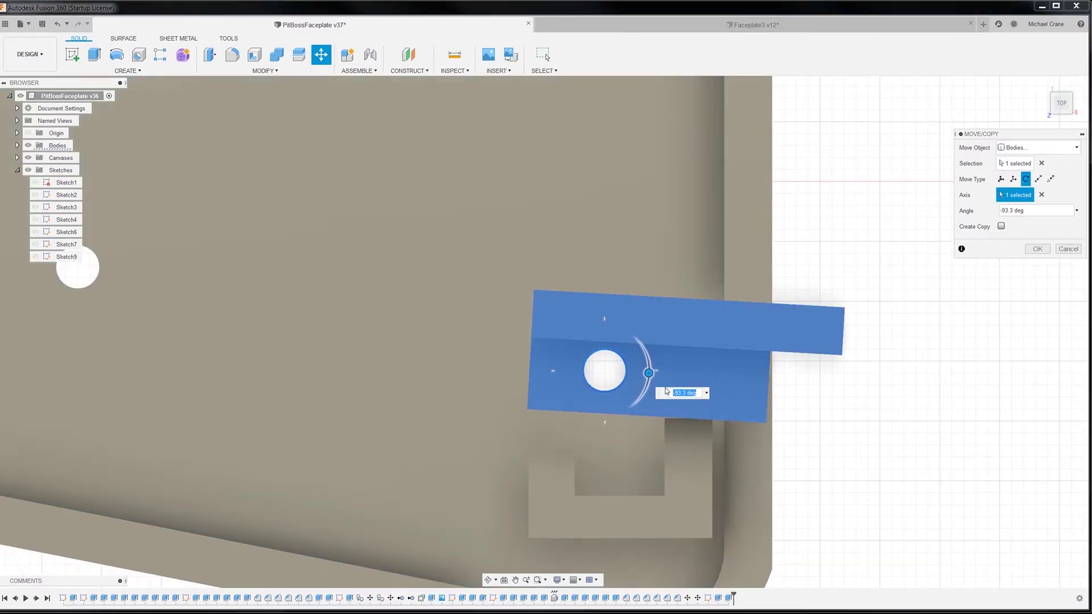
drag(649, 373, 649, 366)
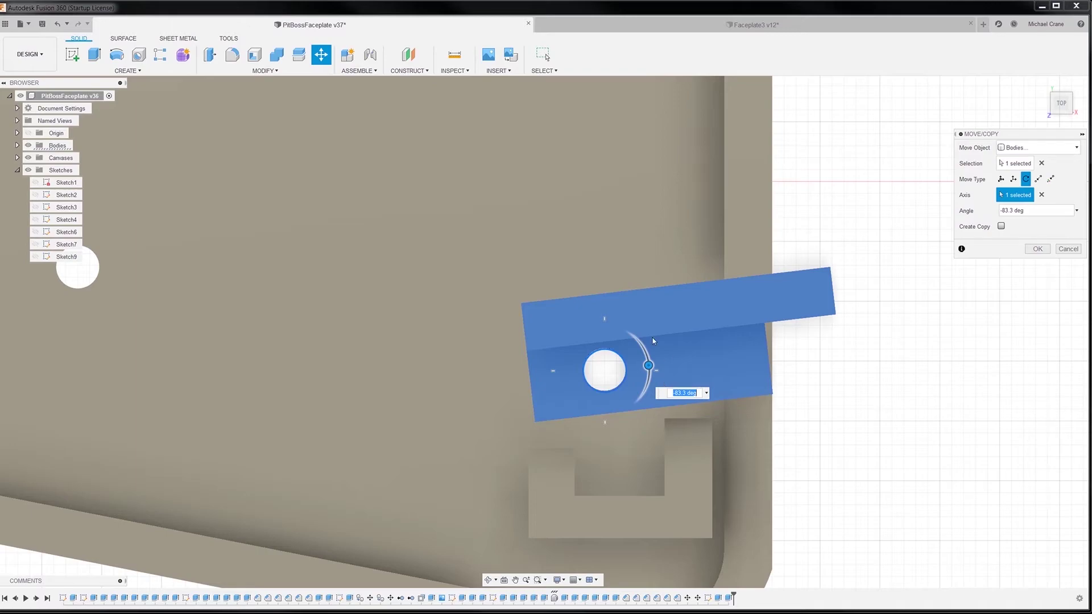
drag(654, 367, 652, 371)
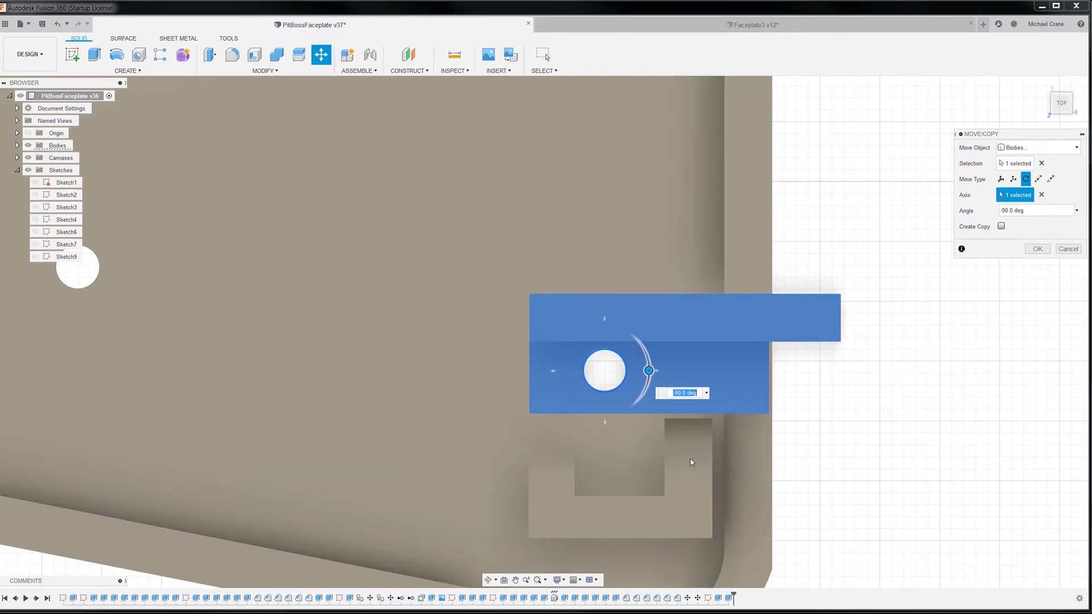
click(1069, 249)
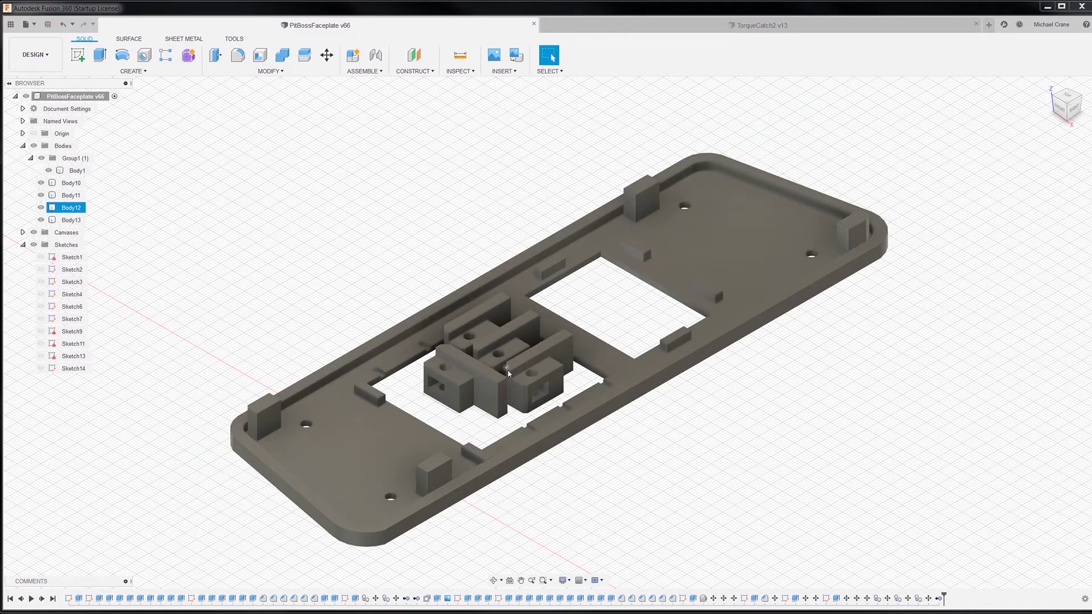
Step: Move the chamfered horizontal clamp block body out of the faceplate's rectangular opening and line its screw hole up over the nearest corner hole
click(1064, 95)
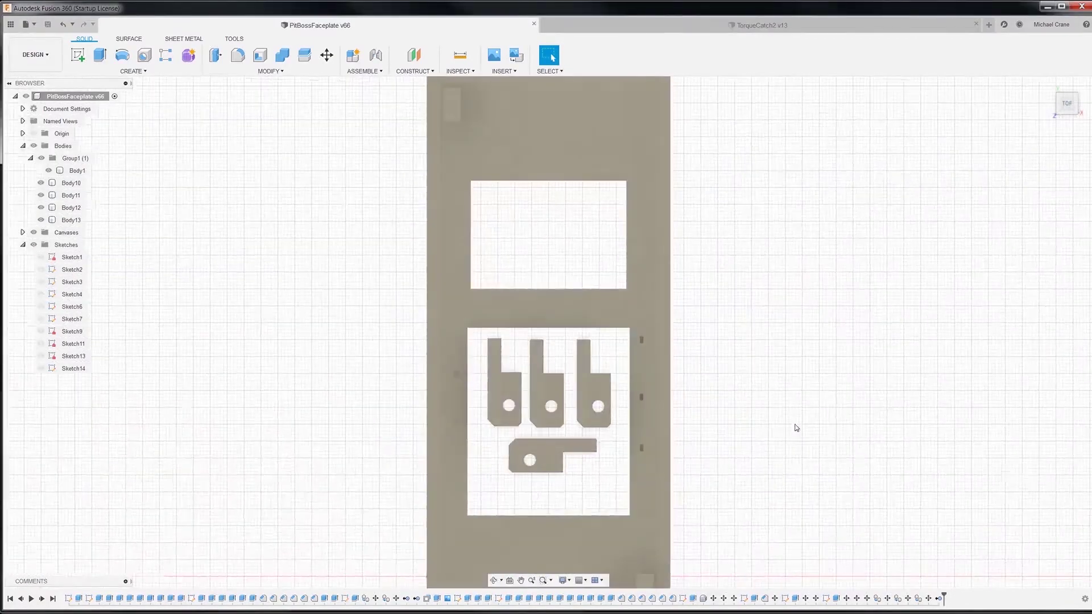
middle_drag(794, 419, 698, 256)
scroll(467, 475, up, 5)
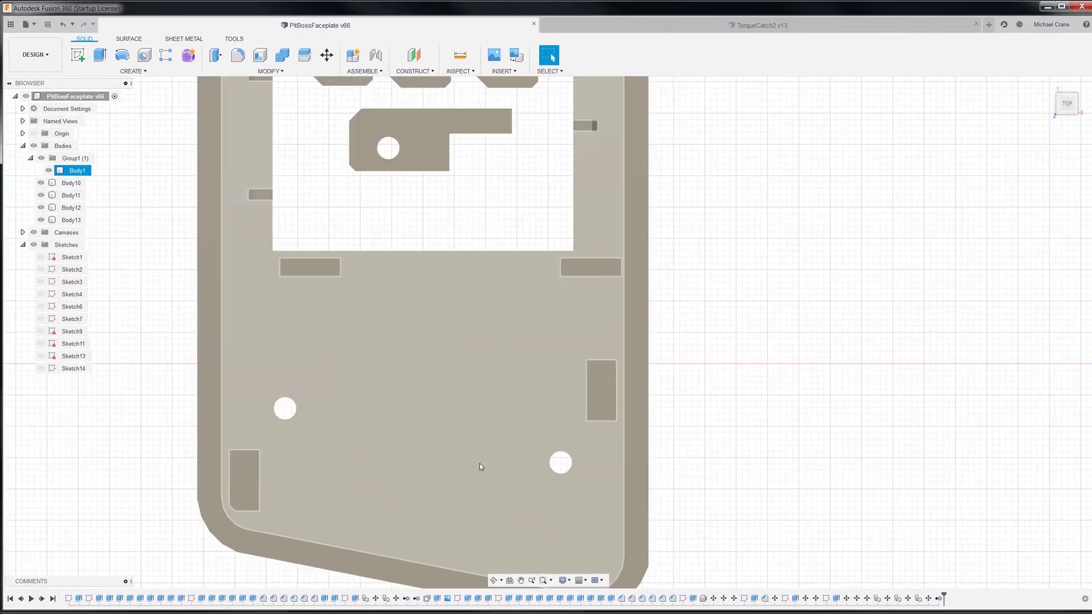
right_click(424, 146)
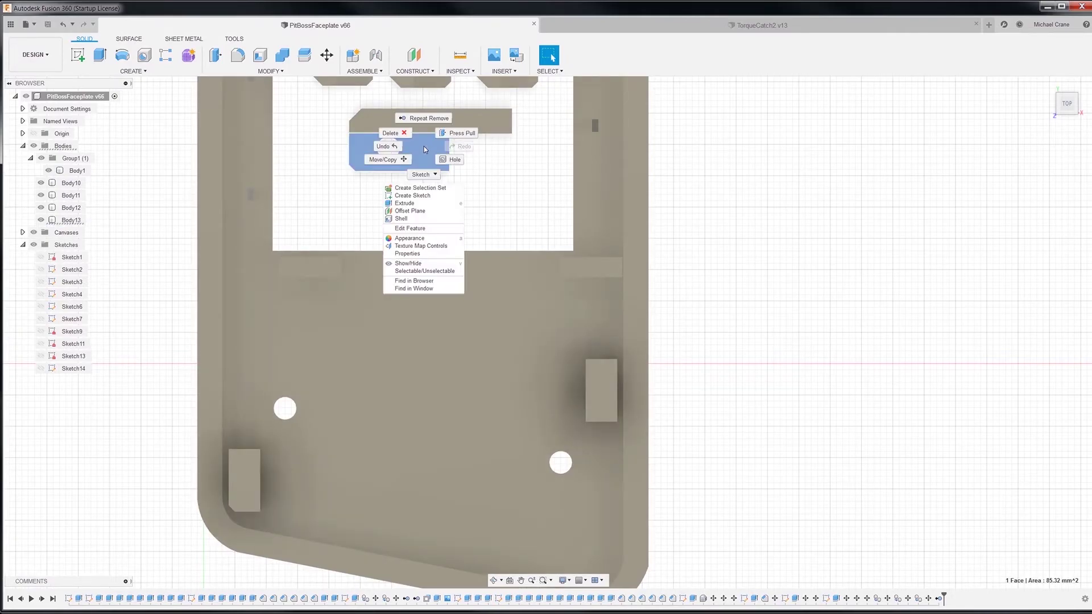
click(383, 159)
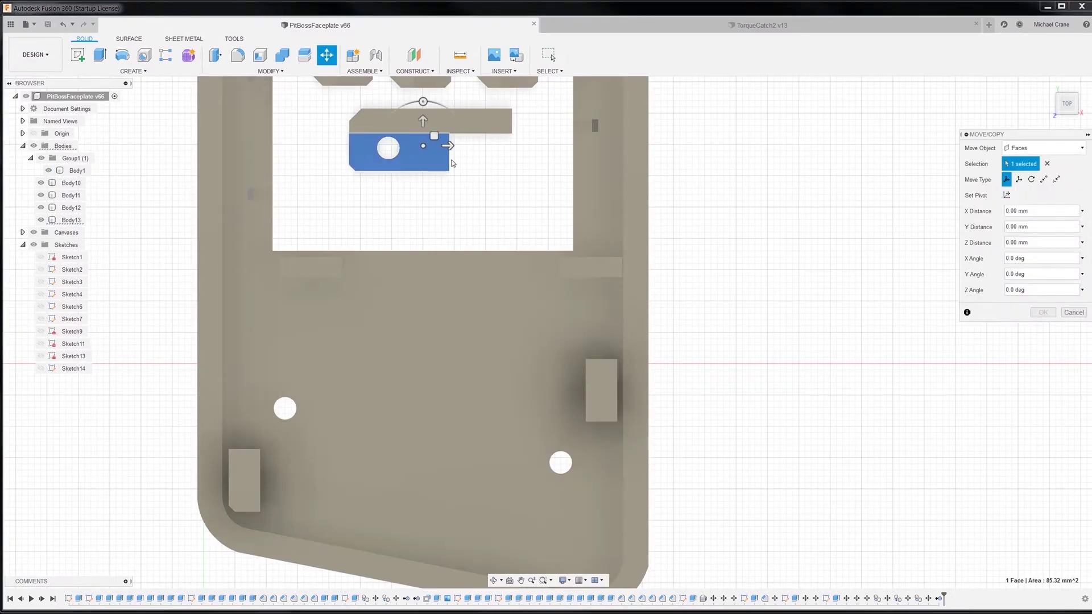
click(1044, 148)
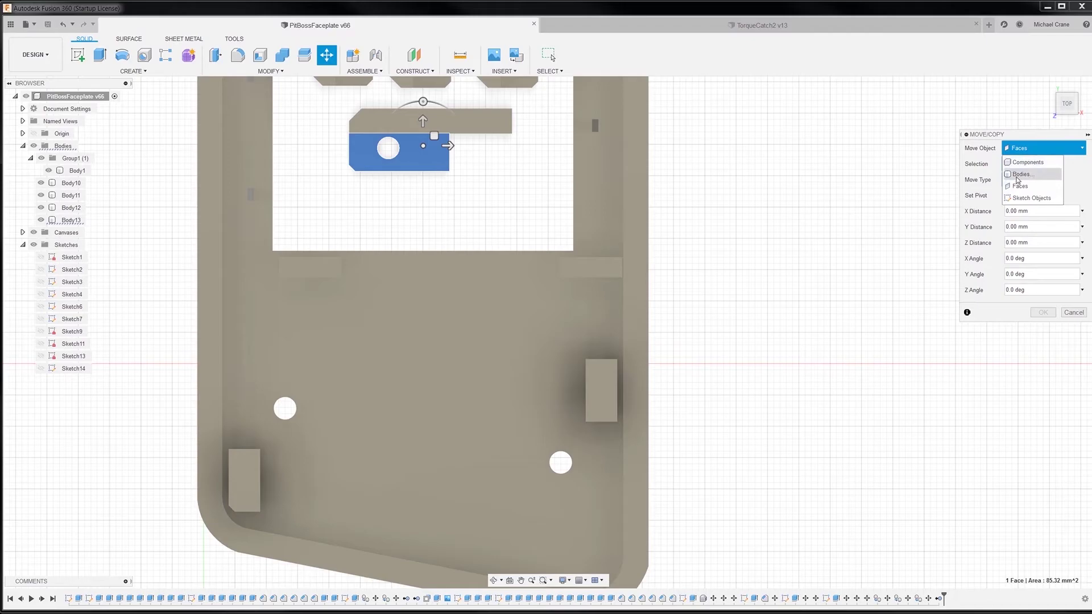
click(1021, 178)
click(424, 134)
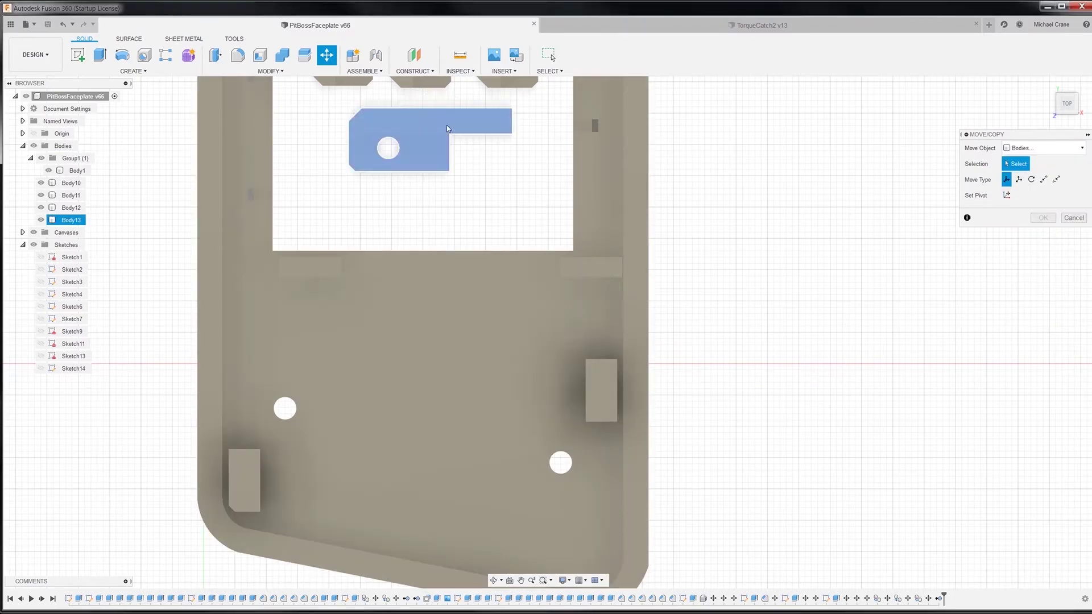
mouse_move(441, 129)
mouse_down()
mouse_move(452, 442)
mouse_move(617, 456)
mouse_up()
drag(629, 441, 629, 440)
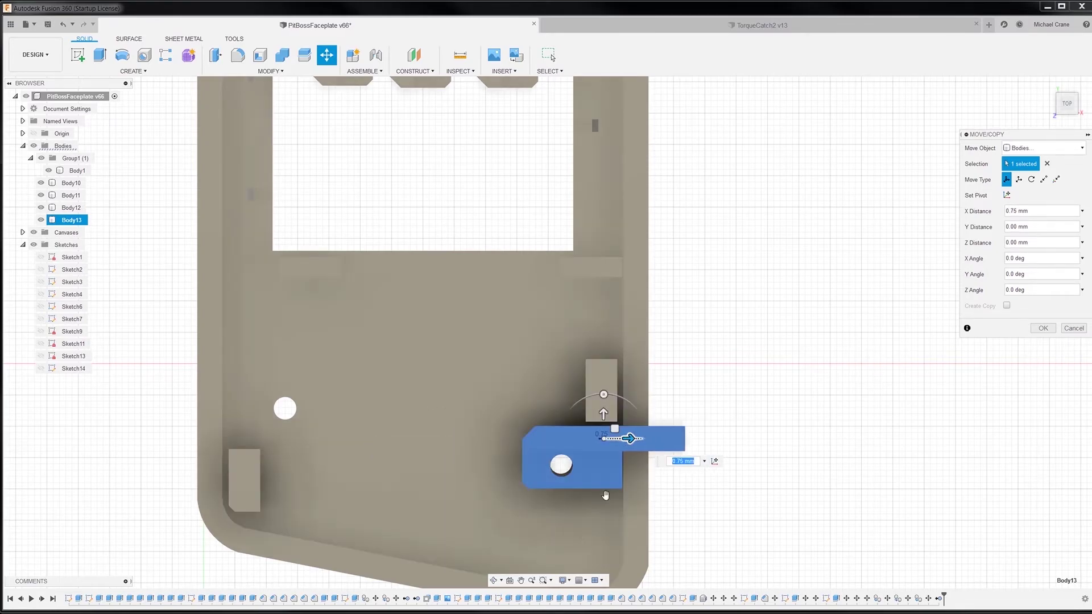
scroll(575, 524, up, 5)
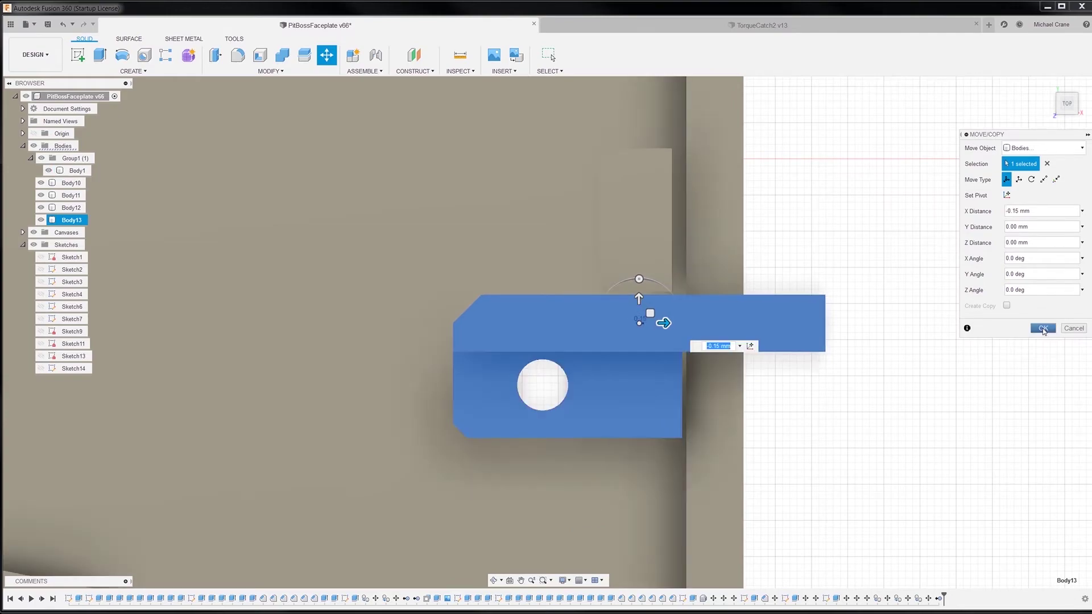
click(1043, 330)
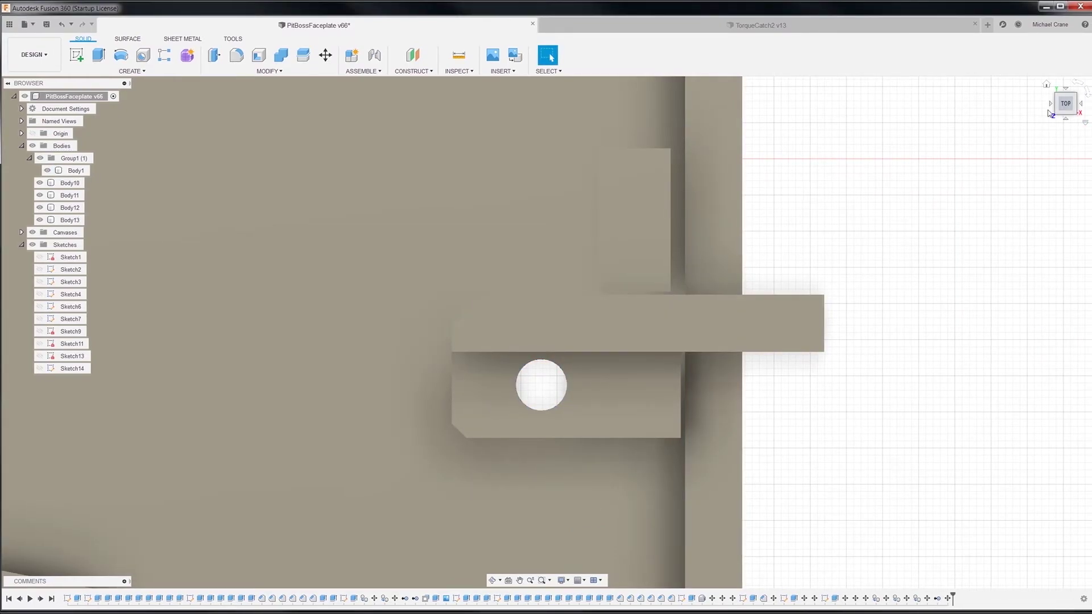
Step: Raise the clamp block body 5.42 mm so that its overhanging arm clears the top of the faceplate rim
click(1046, 86)
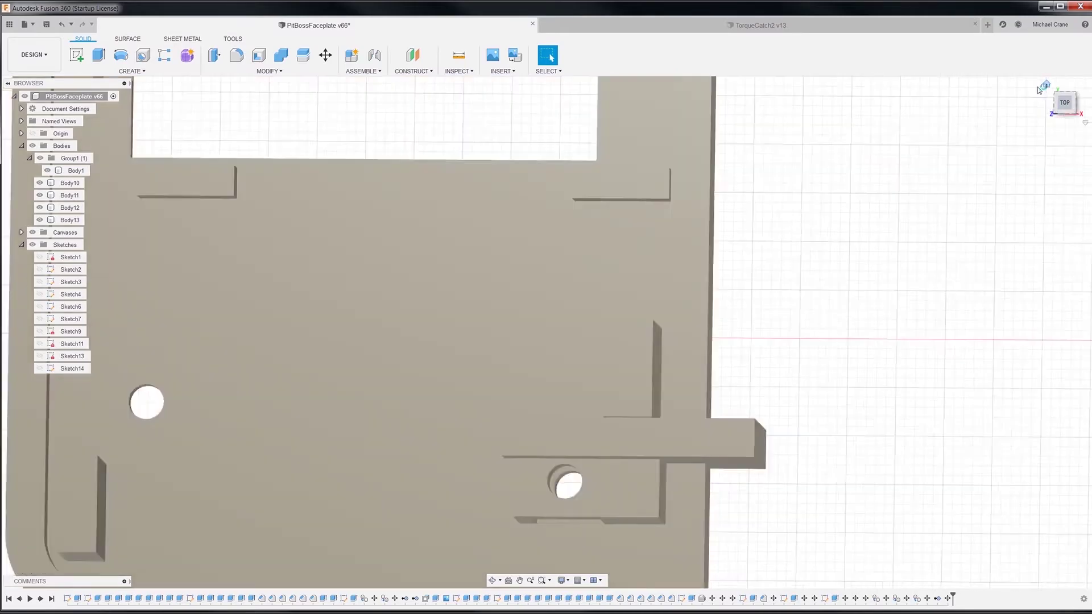
click(397, 496)
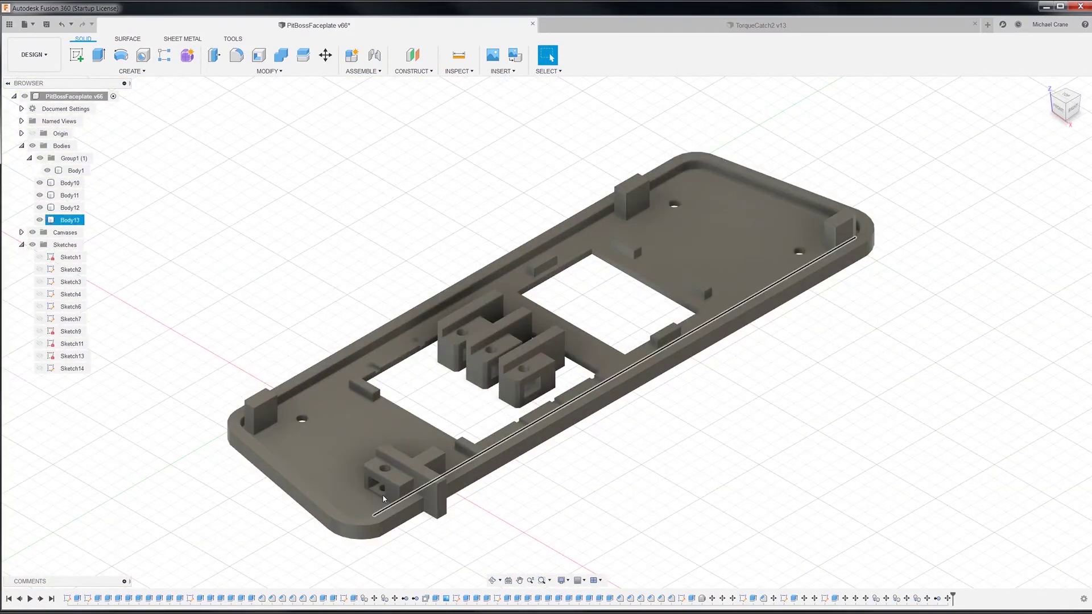
click(461, 509)
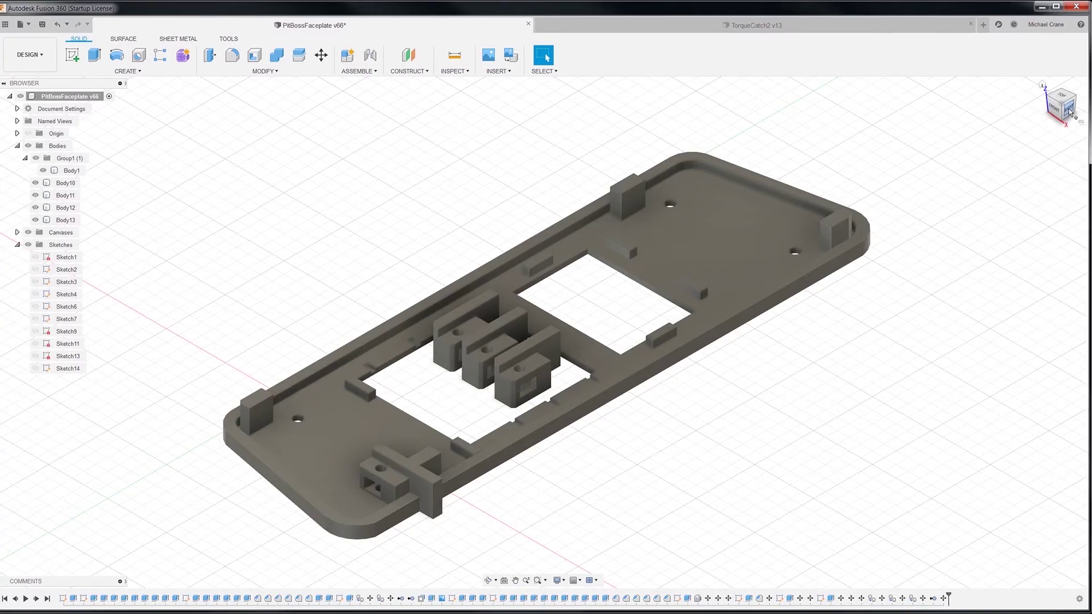
click(1071, 108)
scroll(264, 333, up, 3)
click(266, 309)
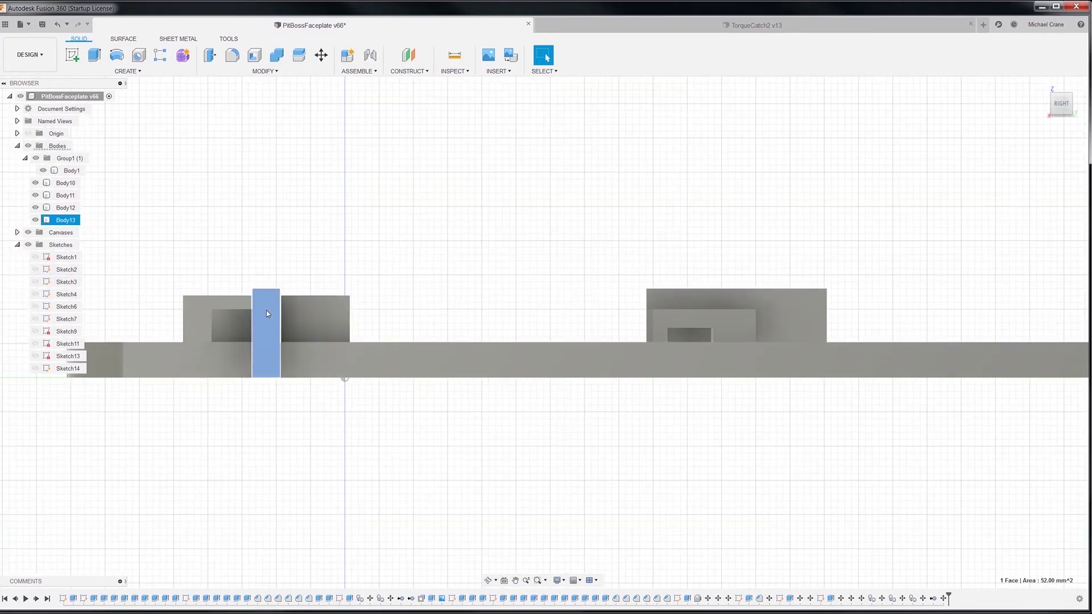
key(m)
click(1020, 149)
click(1010, 176)
click(265, 325)
drag(253, 296, 253, 259)
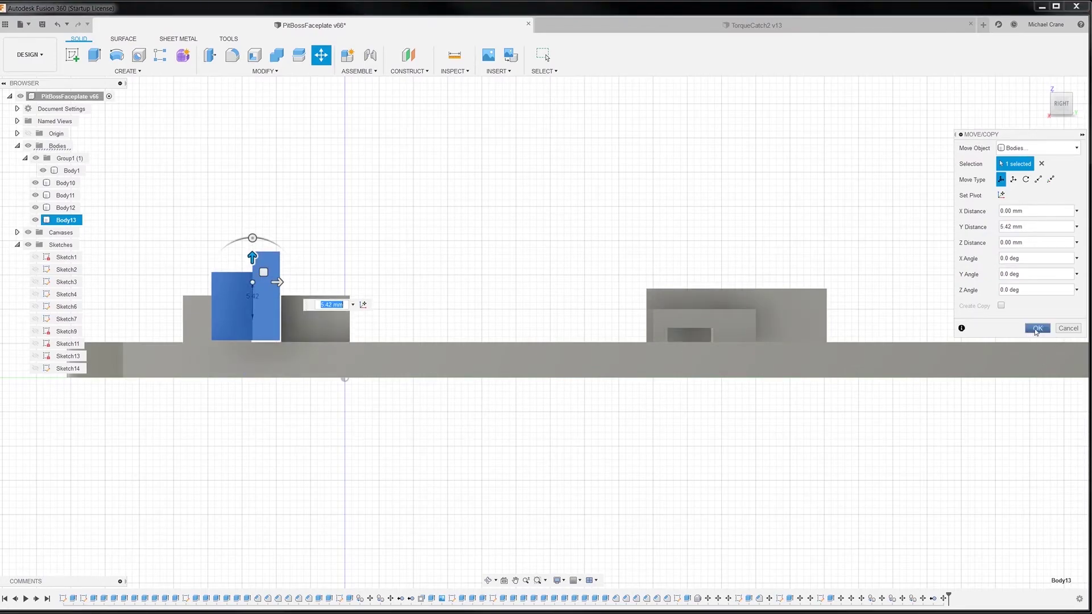
click(1037, 329)
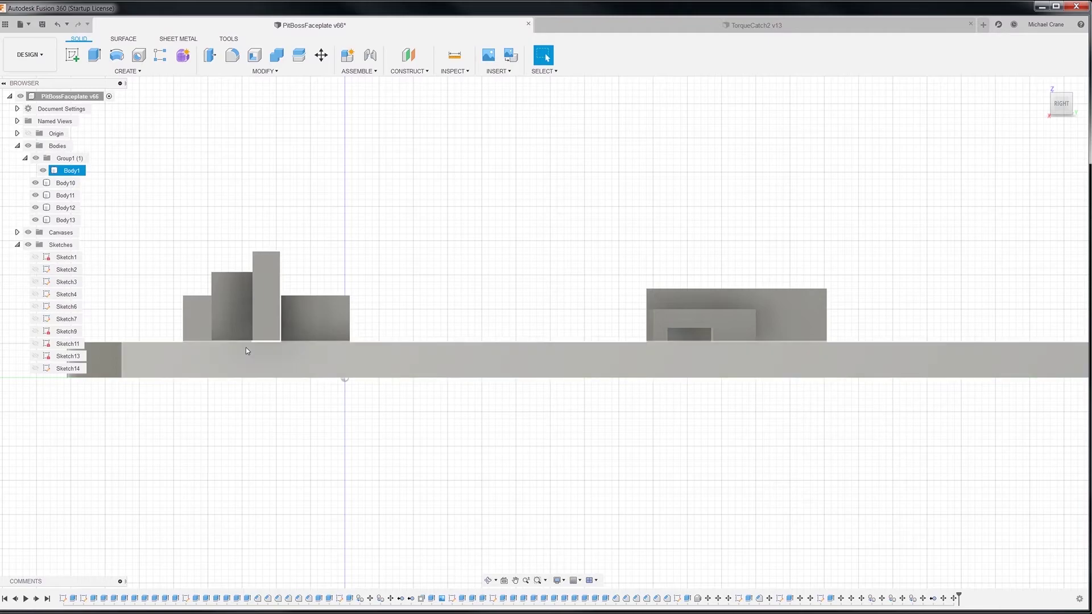
Step: Show Sketch9 and check the raised clamp block's fit against the rim and the stop from the side and above
click(277, 330)
click(136, 353)
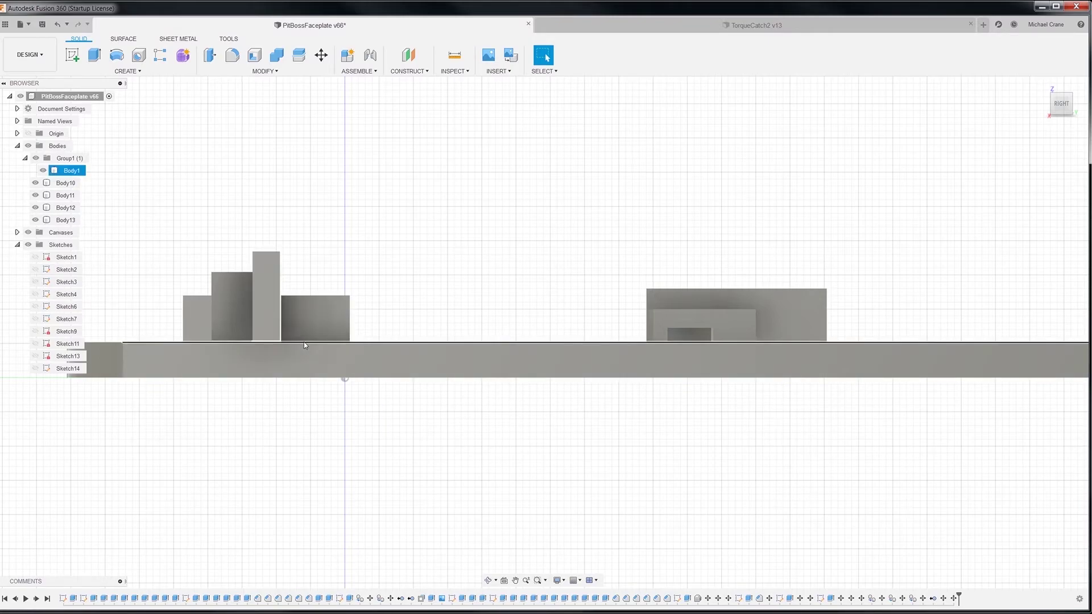
click(1059, 100)
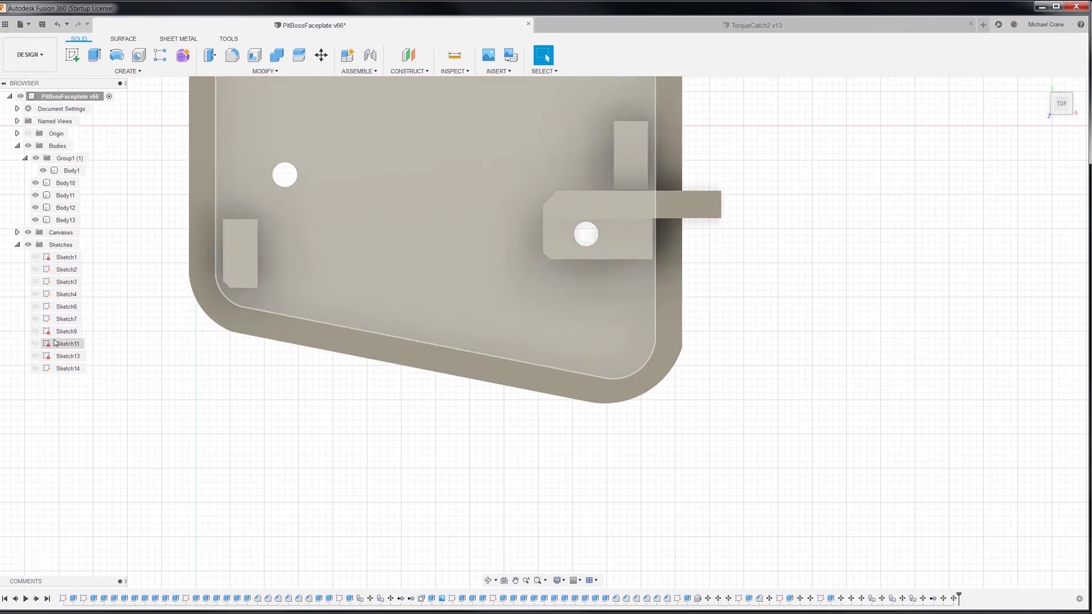
click(35, 331)
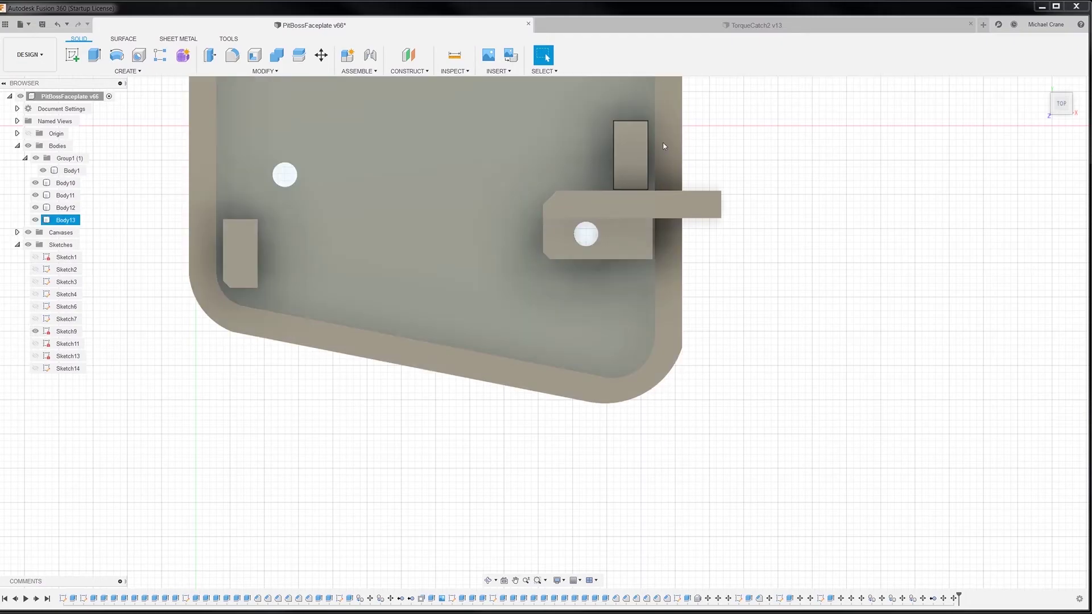
click(633, 166)
scroll(713, 267, up, 2)
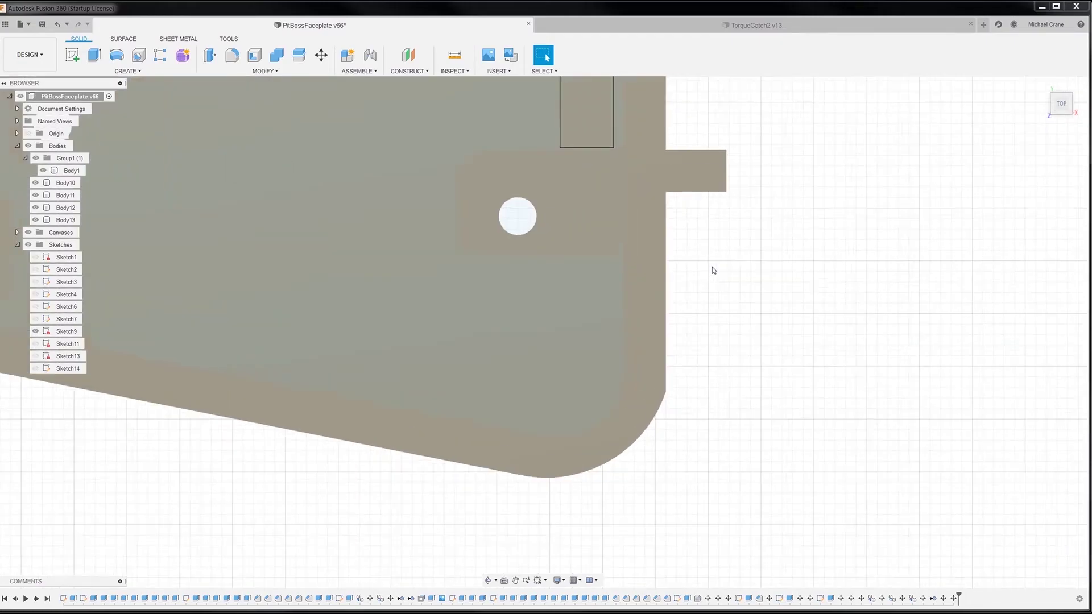
scroll(724, 250, down, 1)
middle_drag(726, 249, 749, 317)
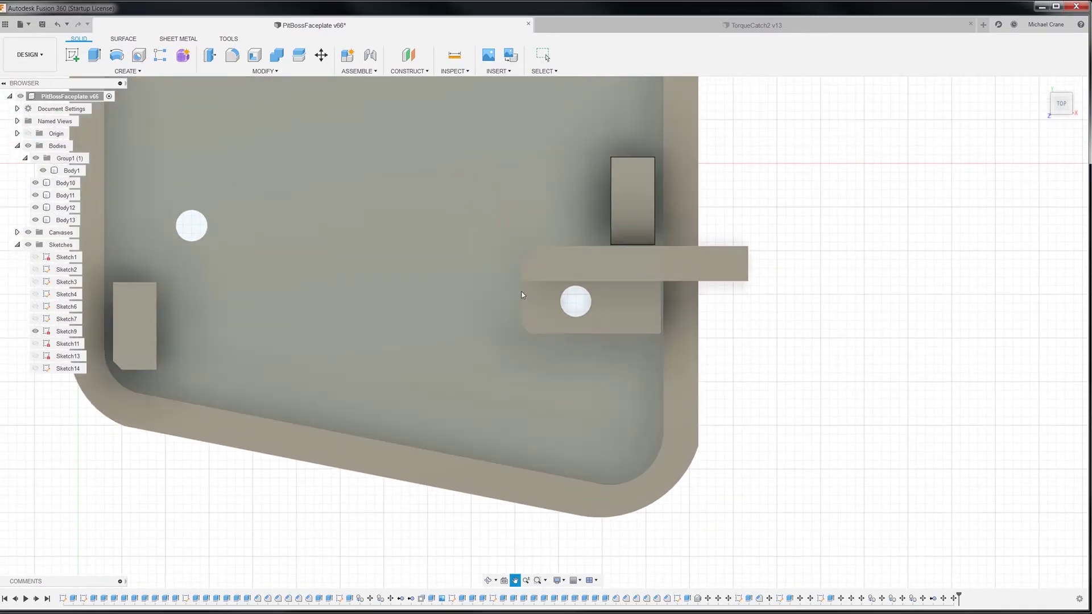
click(565, 276)
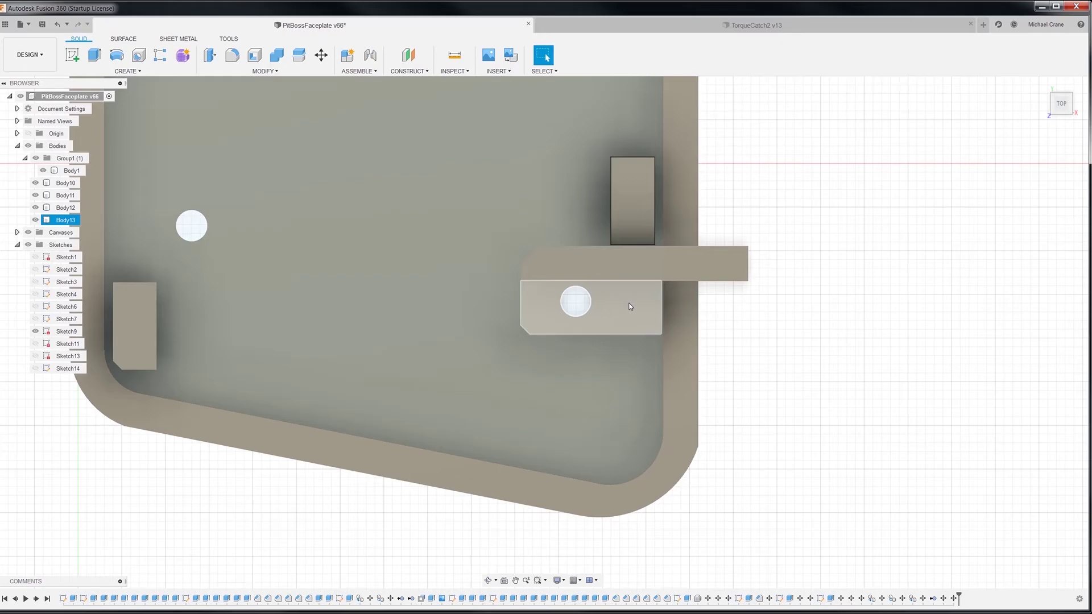
key(Escape)
Step: Switch to the TorqueCatch2 design and examine the chamfered edges at the screw-hole end of the clamp block
click(705, 33)
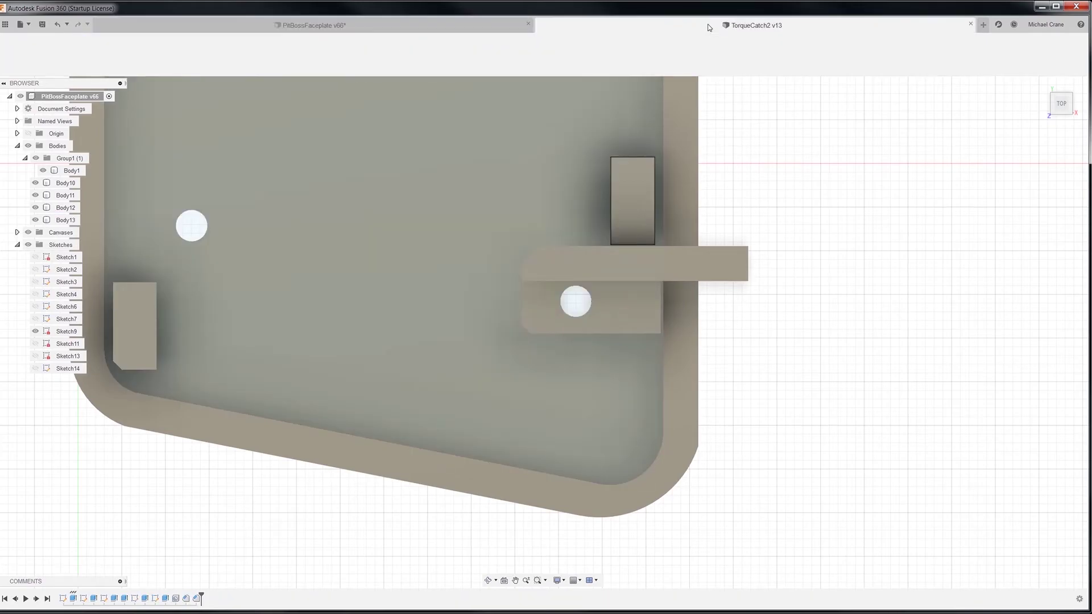
click(751, 422)
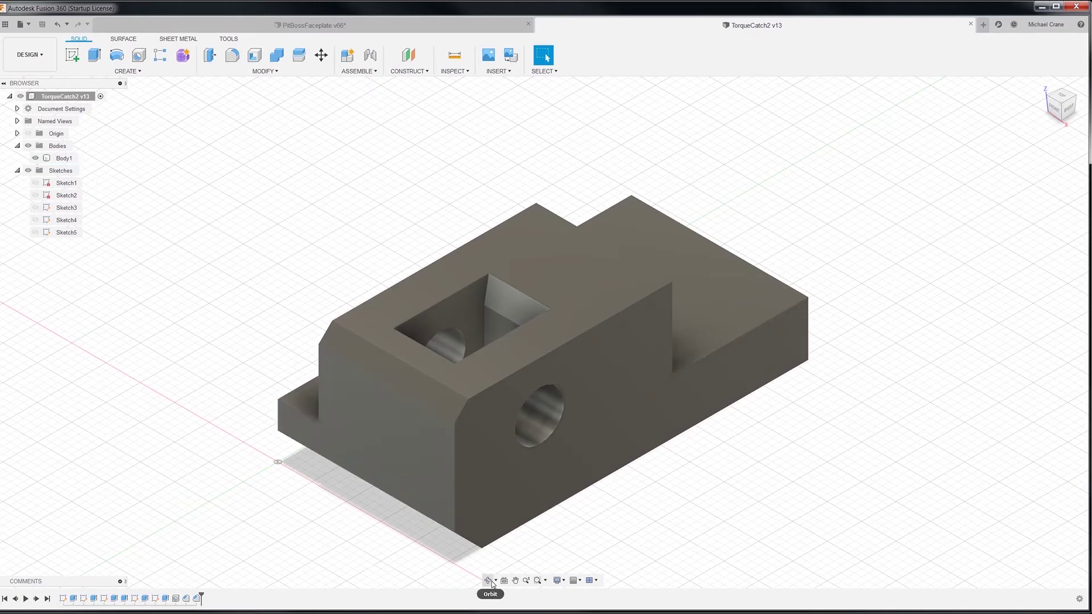
click(488, 580)
mouse_move(488, 562)
mouse_down()
mouse_move(453, 481)
mouse_move(481, 475)
mouse_move(451, 463)
mouse_up()
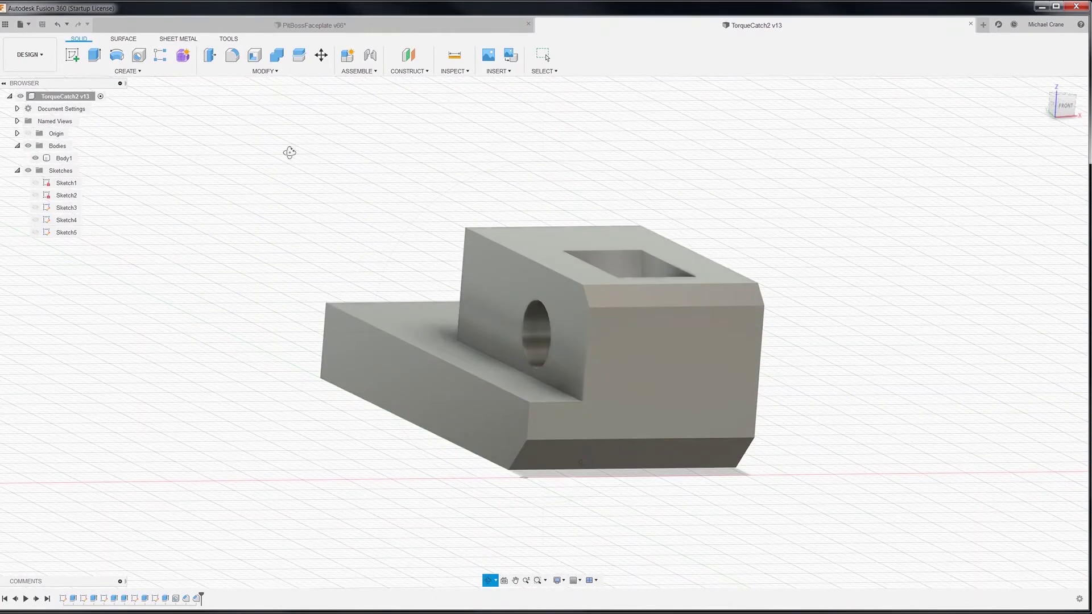
click(267, 71)
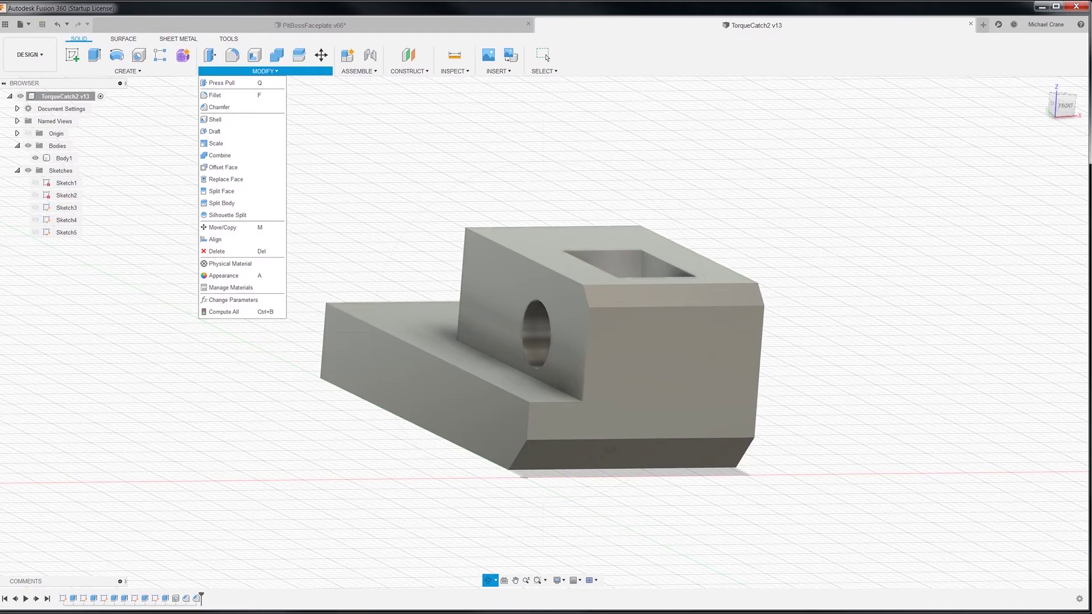
Step: Switch to the PitBossFaceplate design and test-rotate the clamp block body about its screw-hole axis, returning it to 0 degrees
click(474, 26)
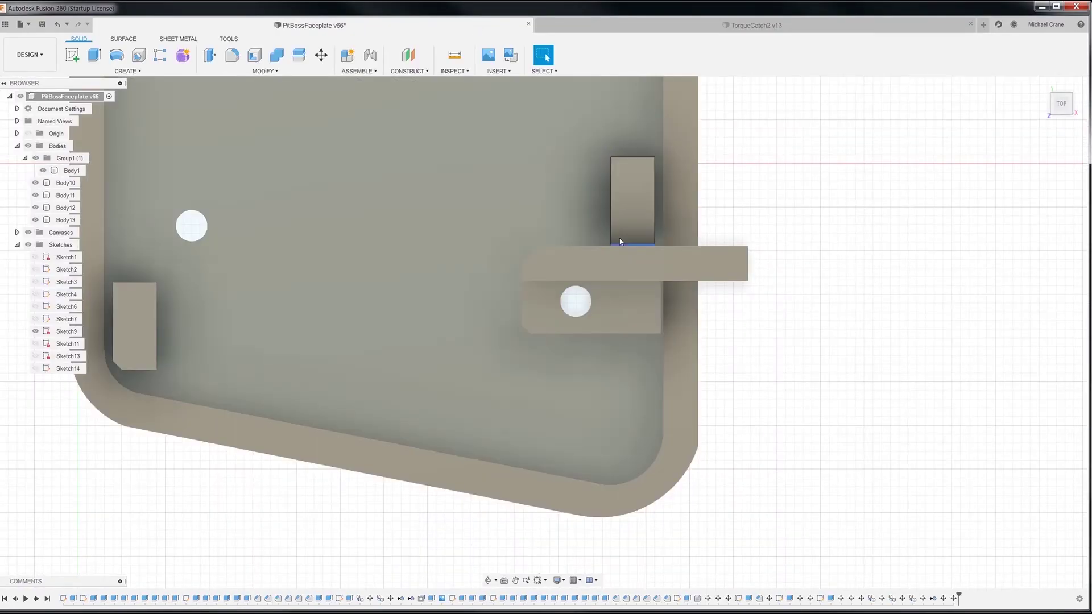
click(617, 235)
click(647, 276)
right_click(647, 275)
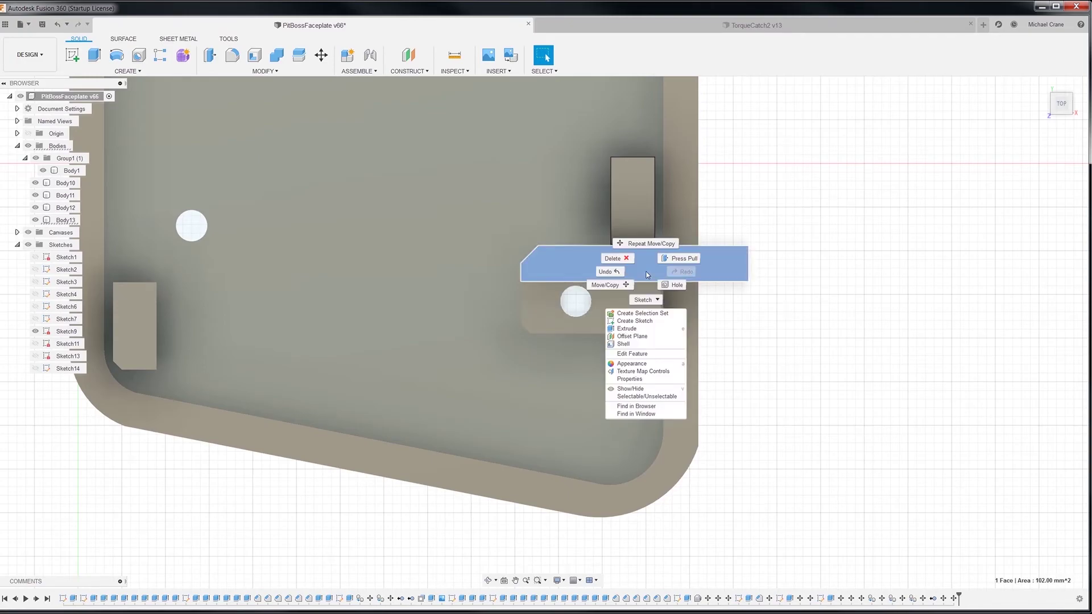
click(606, 287)
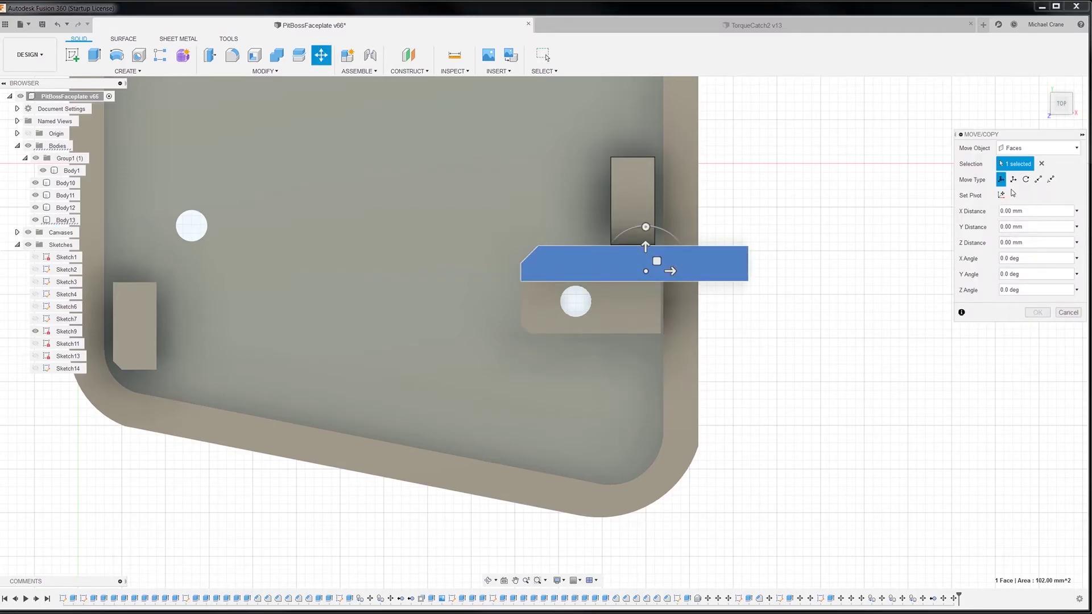
click(1038, 148)
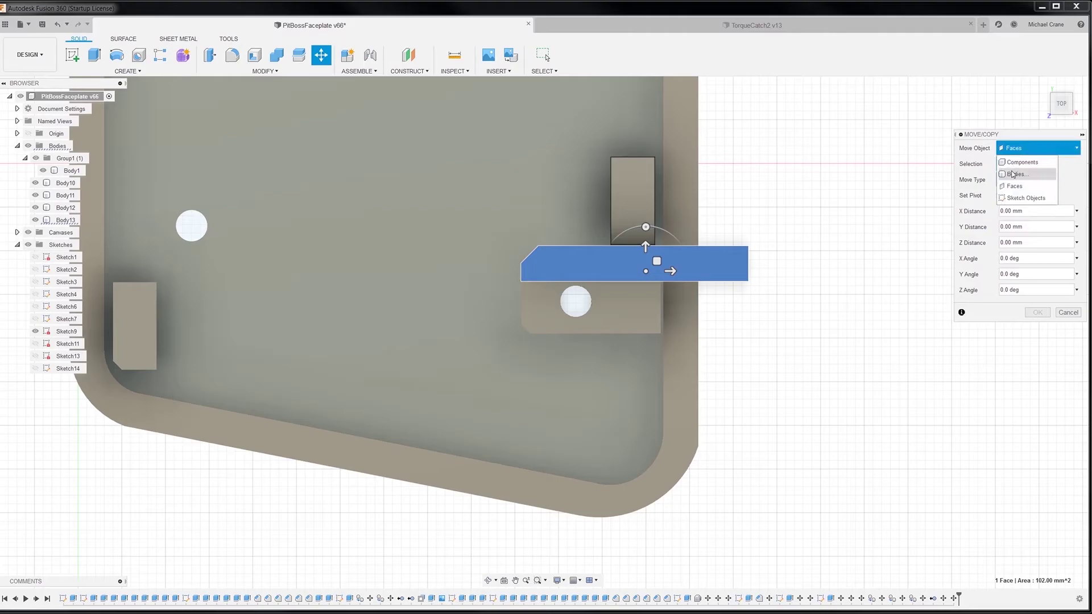
click(1018, 174)
click(640, 253)
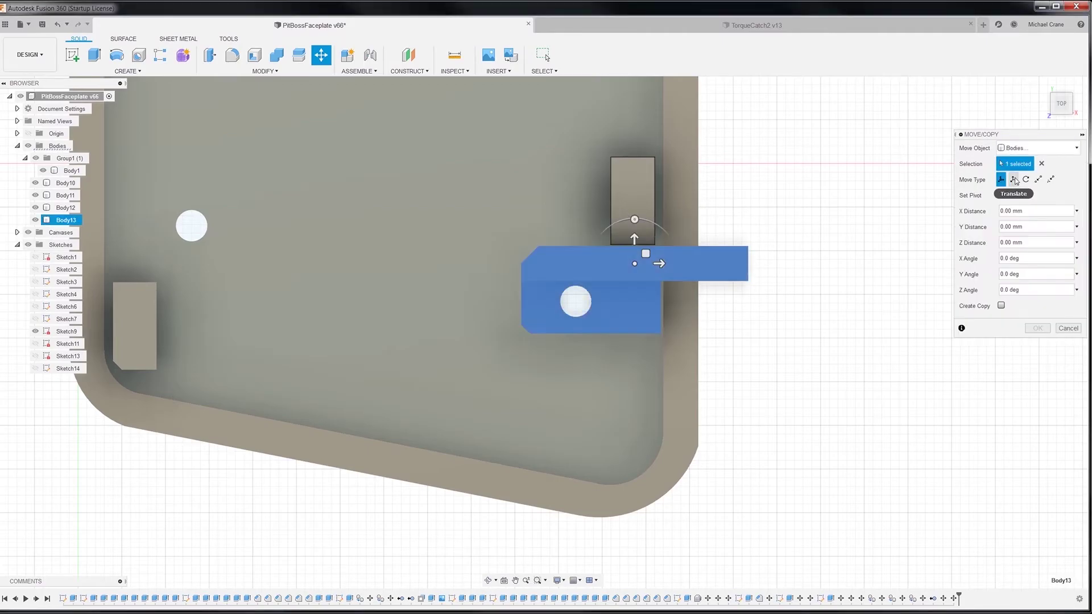
click(1026, 179)
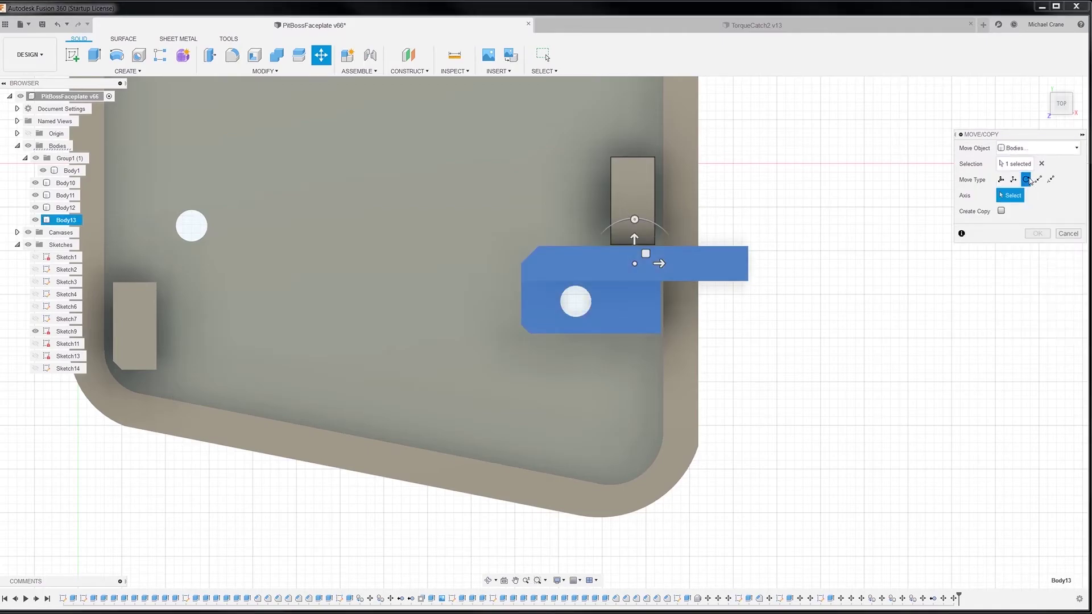
click(593, 301)
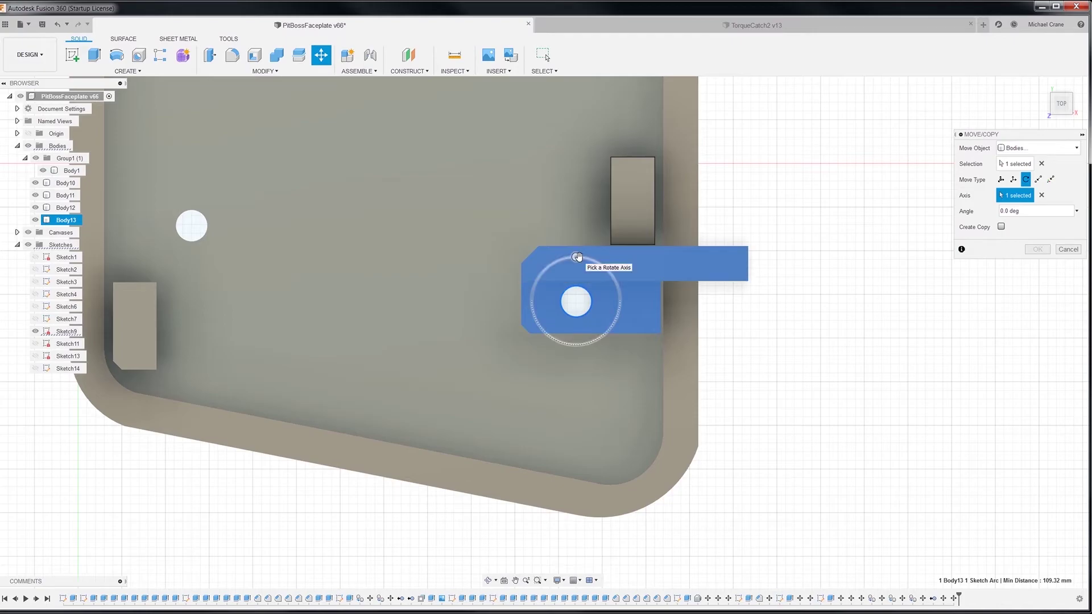
drag(576, 258, 632, 286)
mouse_move(642, 313)
mouse_down()
mouse_move(603, 267)
mouse_move(577, 270)
mouse_up()
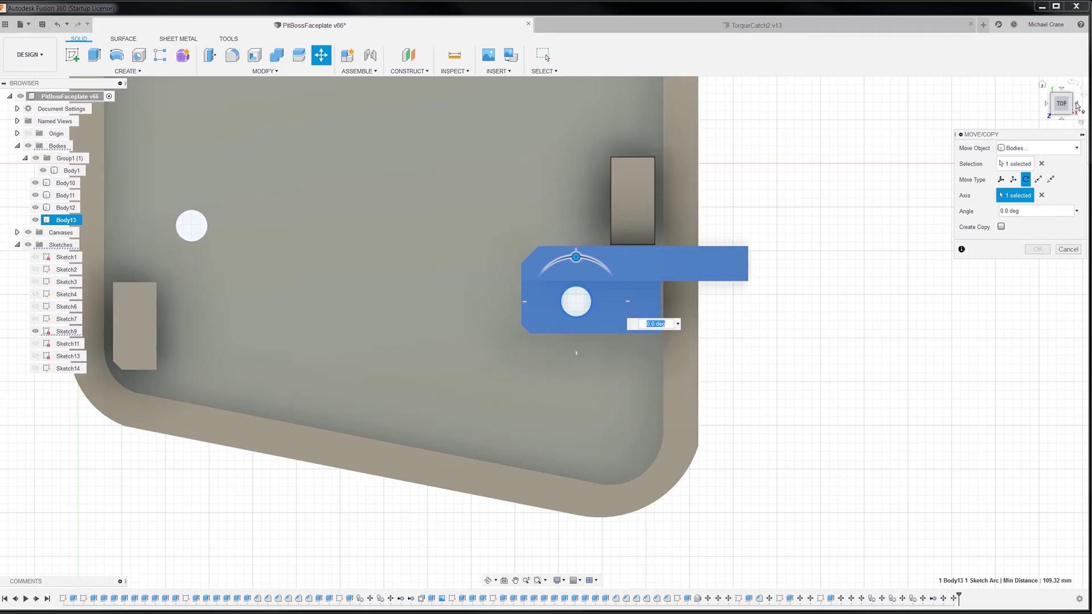
Step: Inspect the clamp block from the side and test its swing about the screw hole against the stop, including at -270 degrees
click(1077, 104)
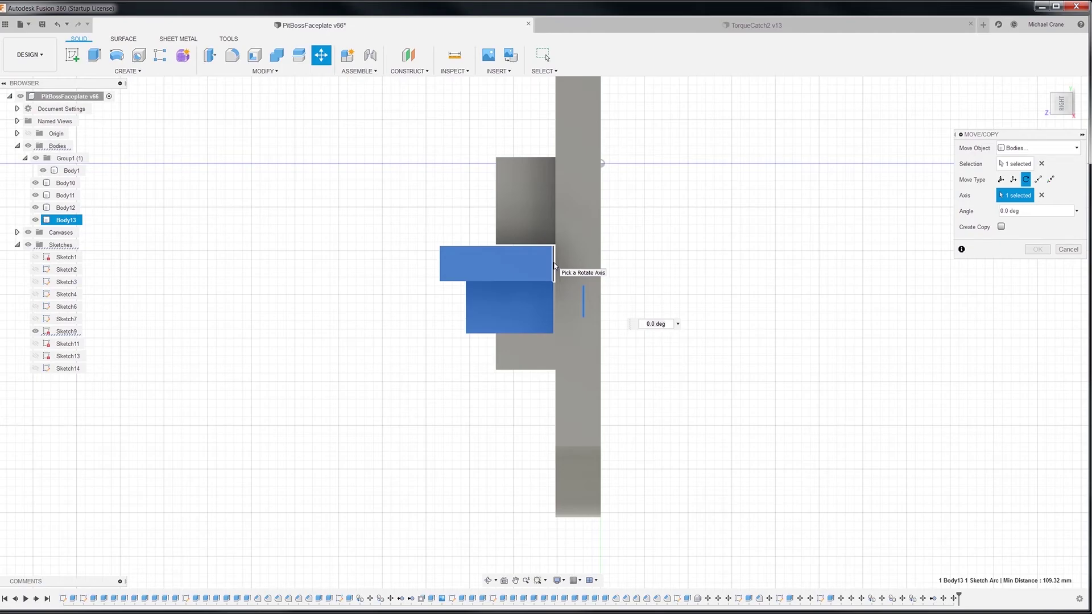
click(1055, 107)
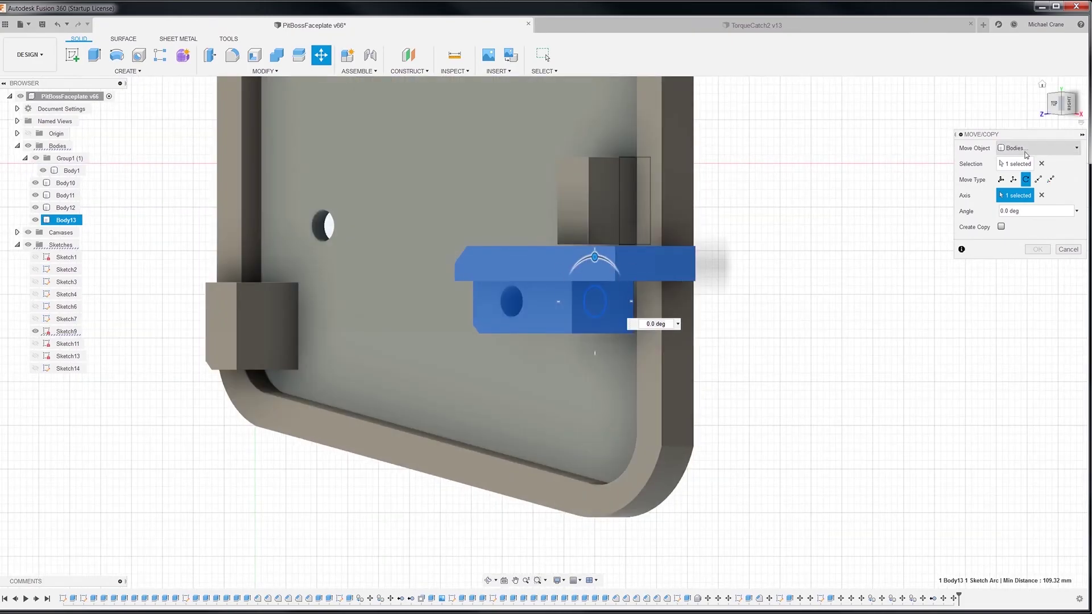
click(1050, 104)
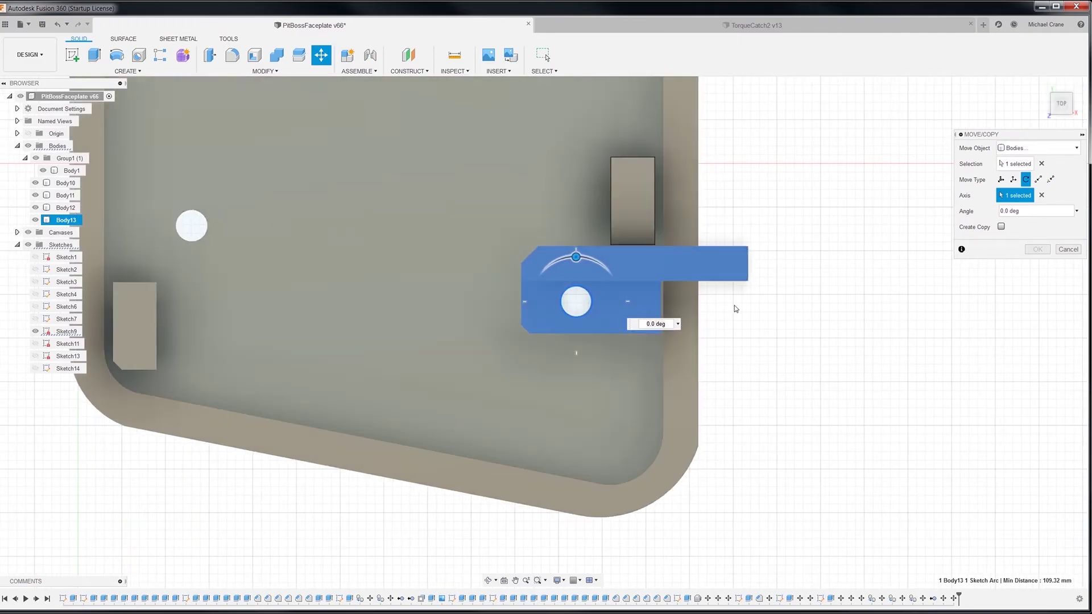
mouse_move(575, 256)
mouse_down()
mouse_move(628, 265)
mouse_move(646, 282)
mouse_move(648, 314)
mouse_move(575, 364)
mouse_move(531, 341)
mouse_move(542, 302)
mouse_up()
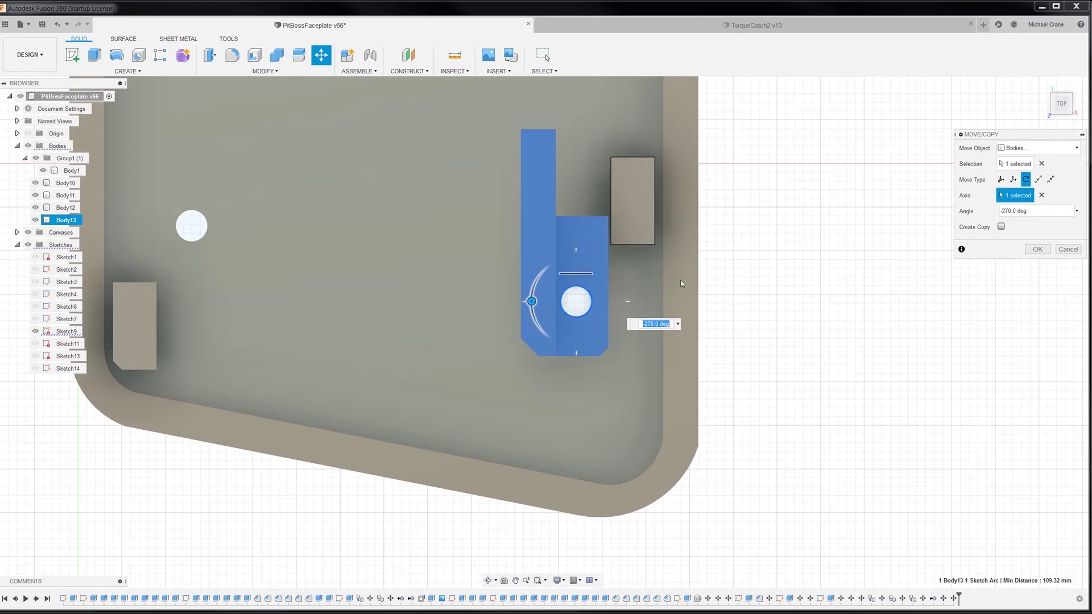
drag(545, 335, 684, 283)
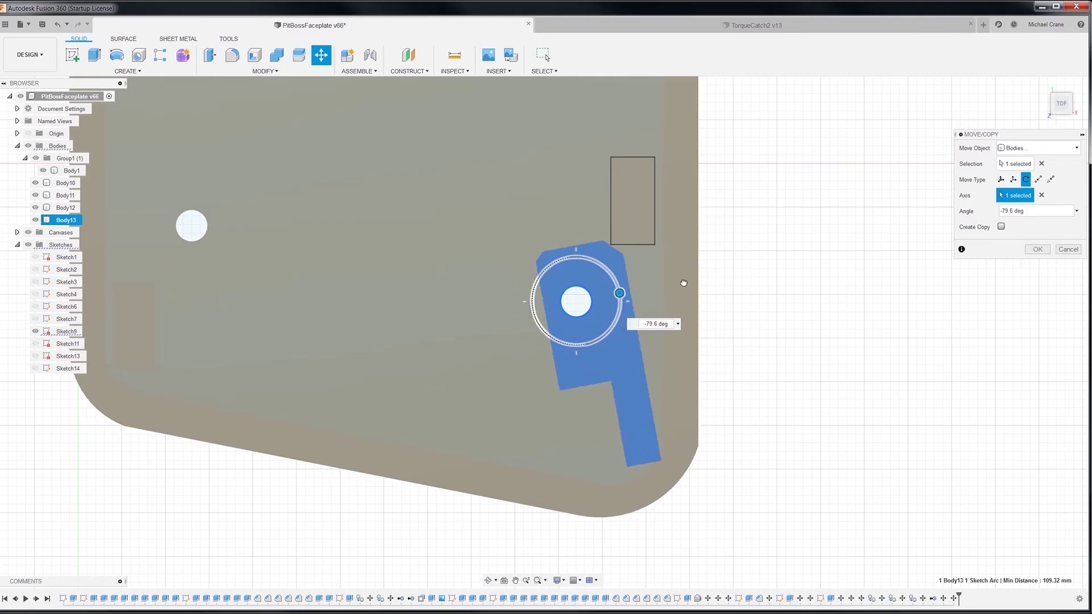
mouse_move(684, 283)
mouse_down()
mouse_move(731, 290)
mouse_move(629, 392)
mouse_move(559, 257)
mouse_move(505, 305)
mouse_up()
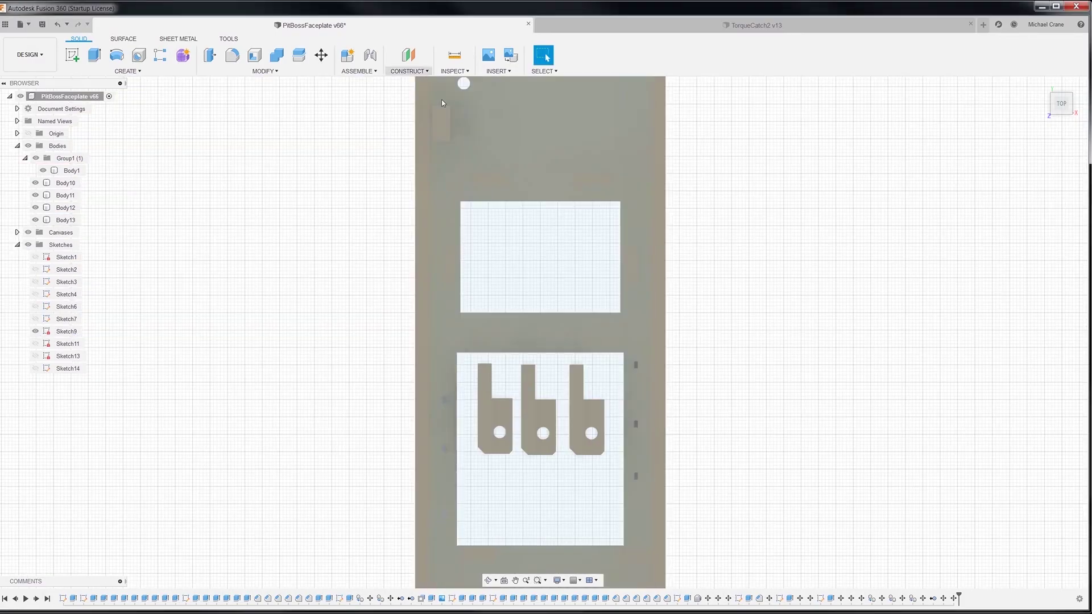
Step: Examine the holes at the faceplate's far end and the underside around the clamp block's corner
middle_drag(504, 125, 497, 269)
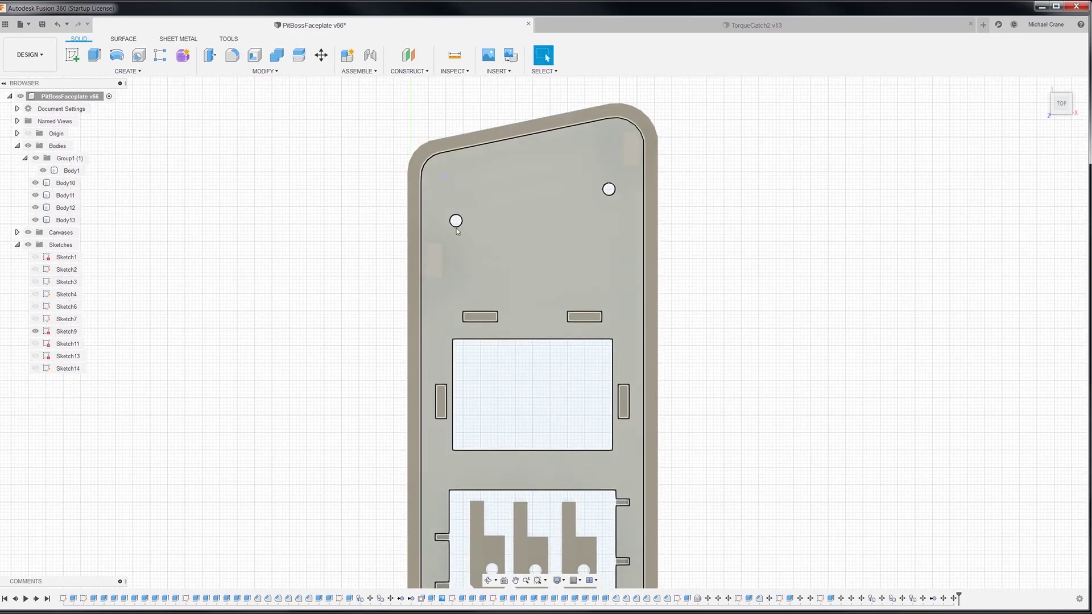
click(1061, 114)
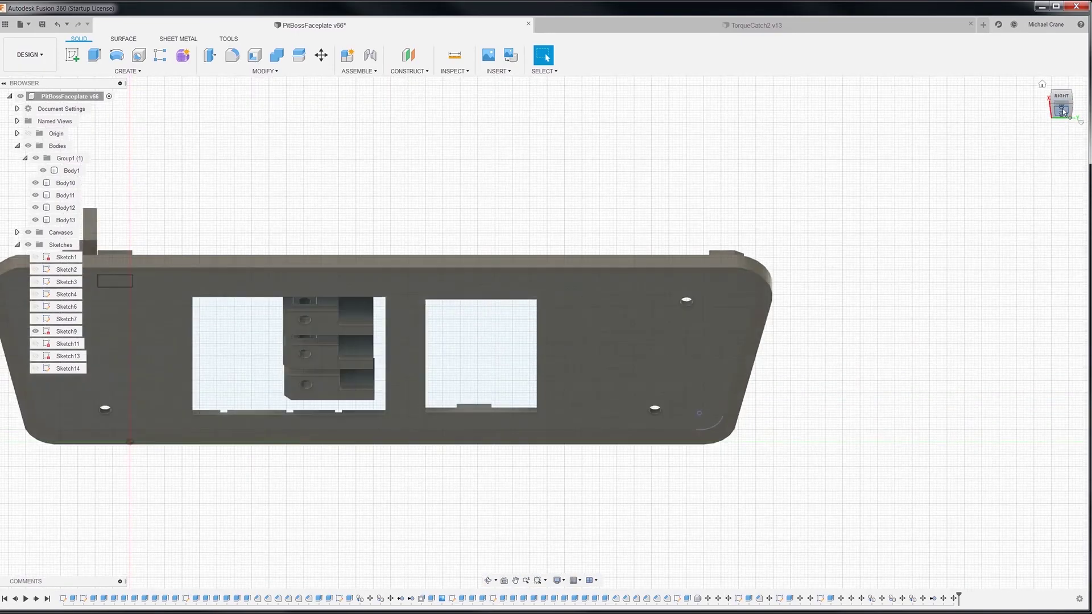
click(1063, 112)
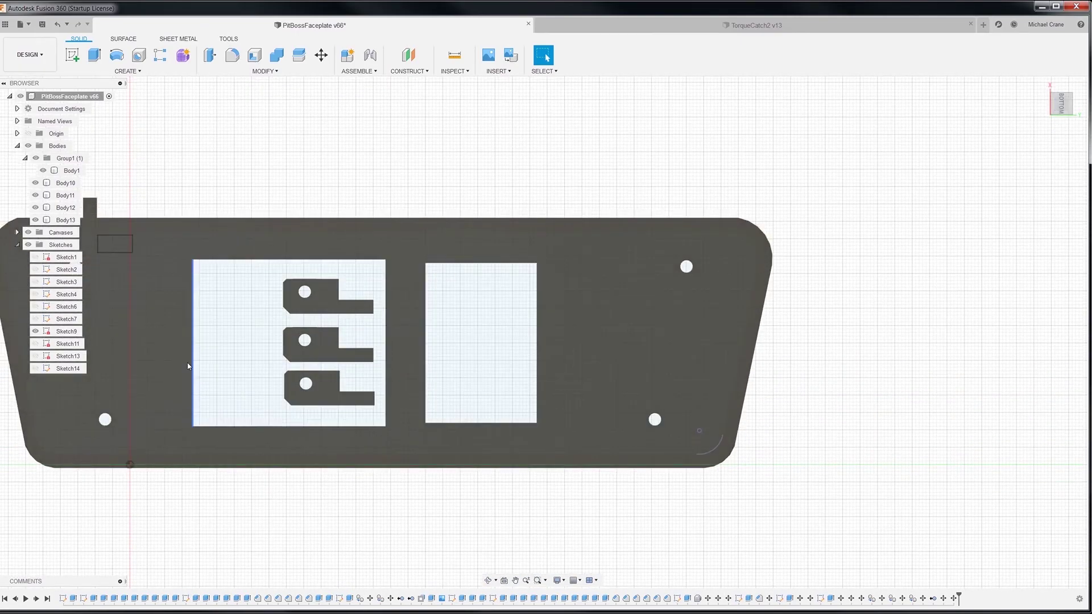
drag(302, 362, 737, 376)
key(Escape)
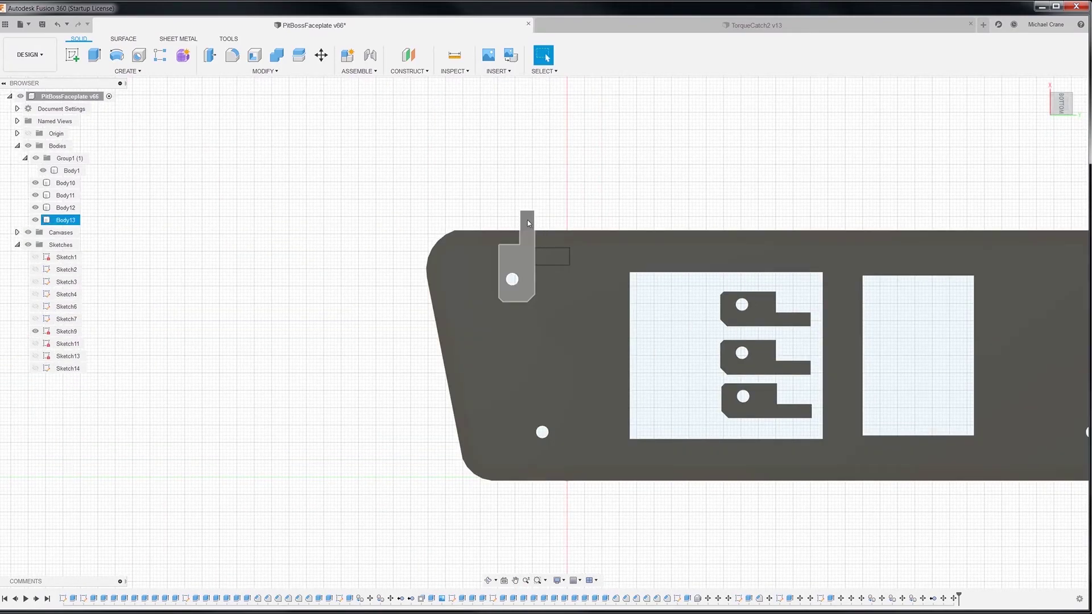
Step: From the faceplate's underside, rotate the clamp block body about its screw-hole axis to about -83.7 degrees to check its retracted position
click(527, 223)
right_click(528, 223)
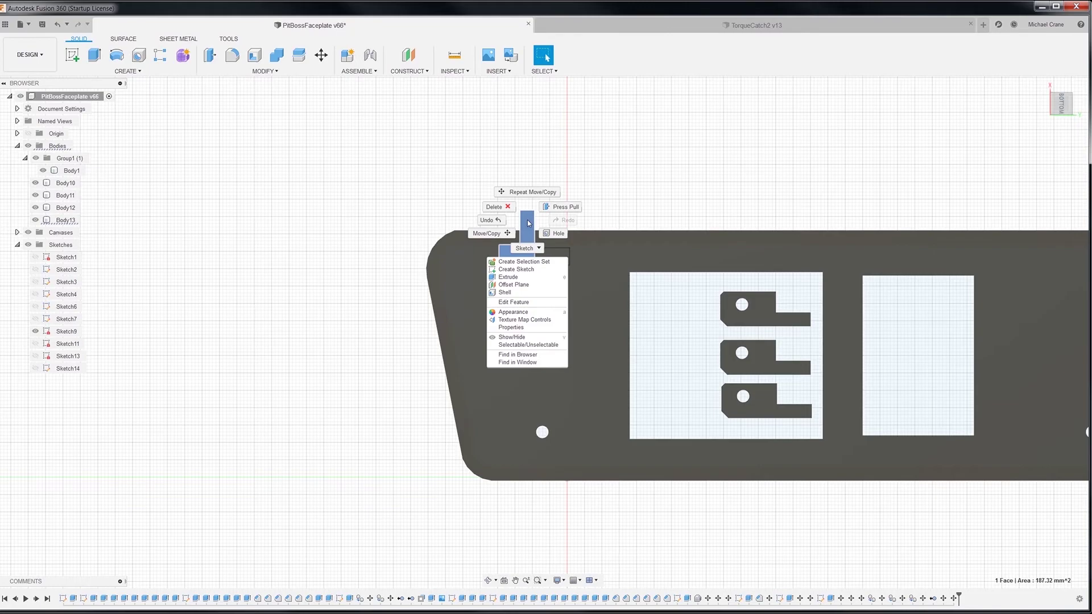
click(480, 233)
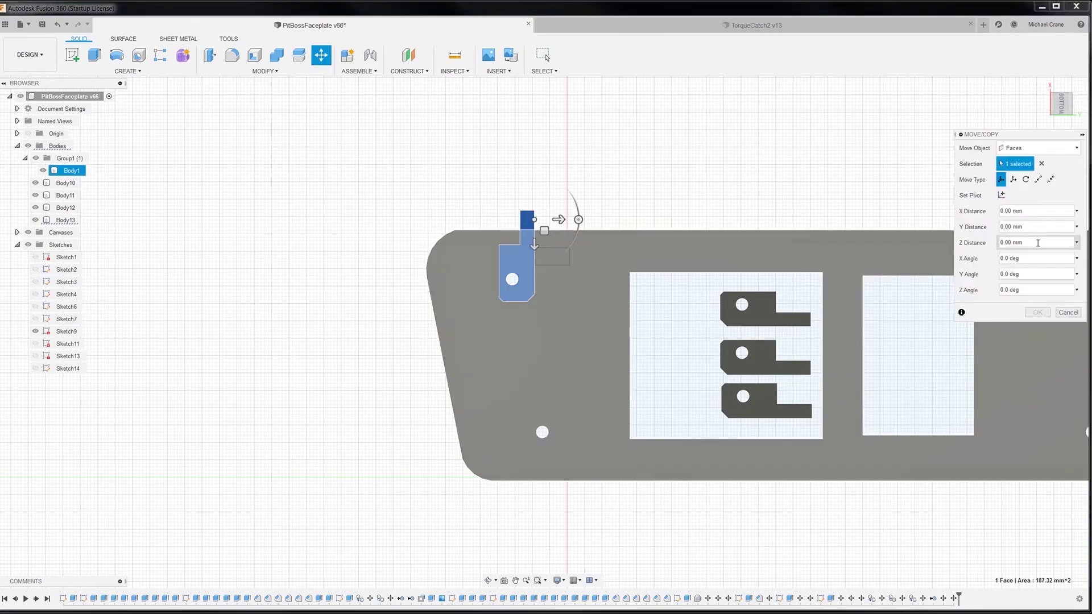
click(1026, 180)
click(1022, 149)
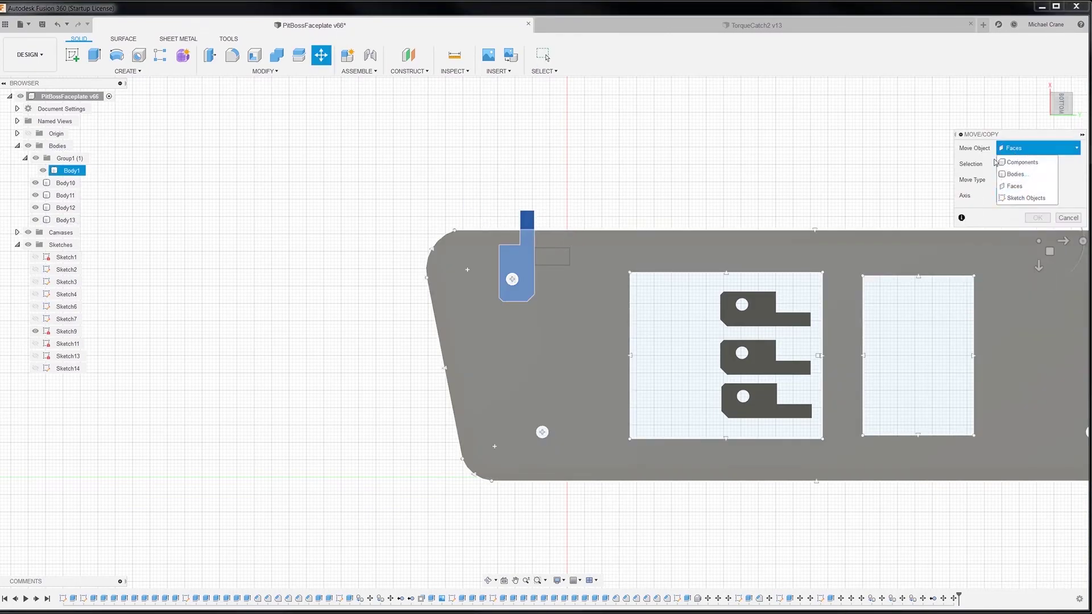
click(1015, 174)
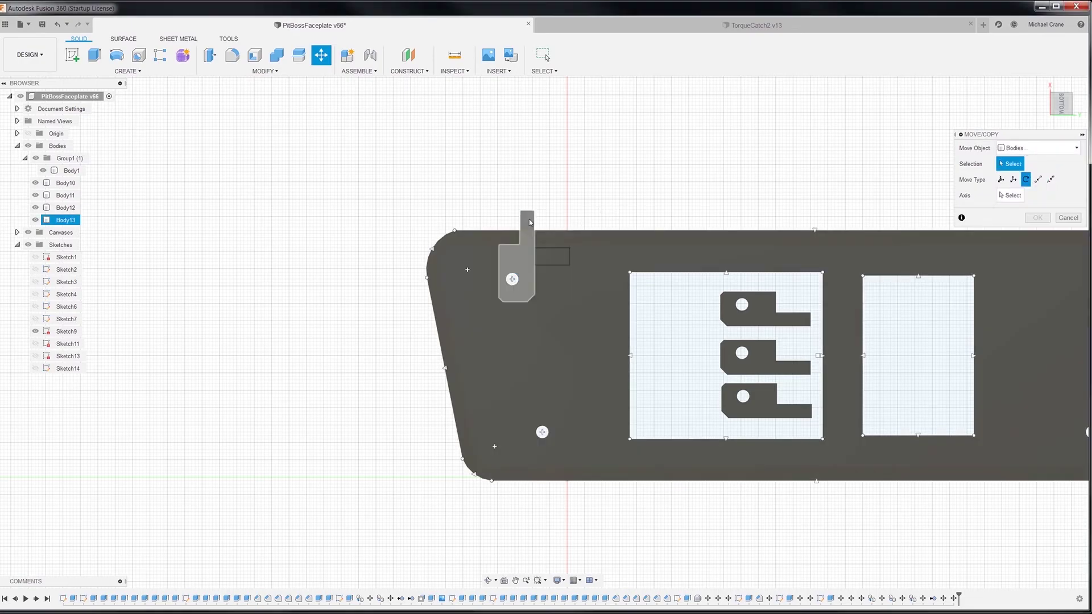
click(530, 222)
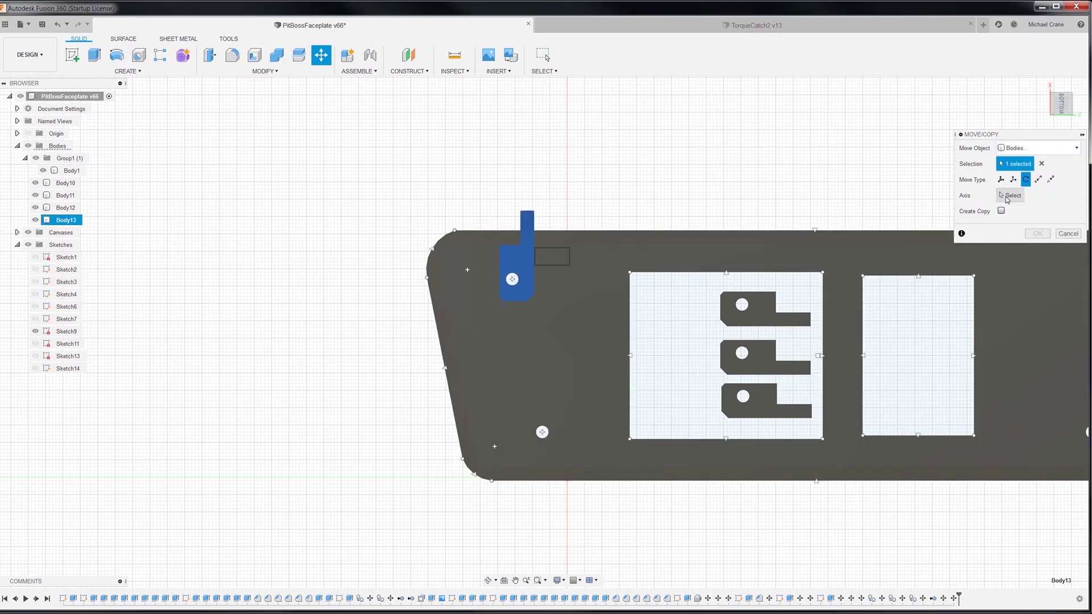
click(1008, 196)
click(519, 279)
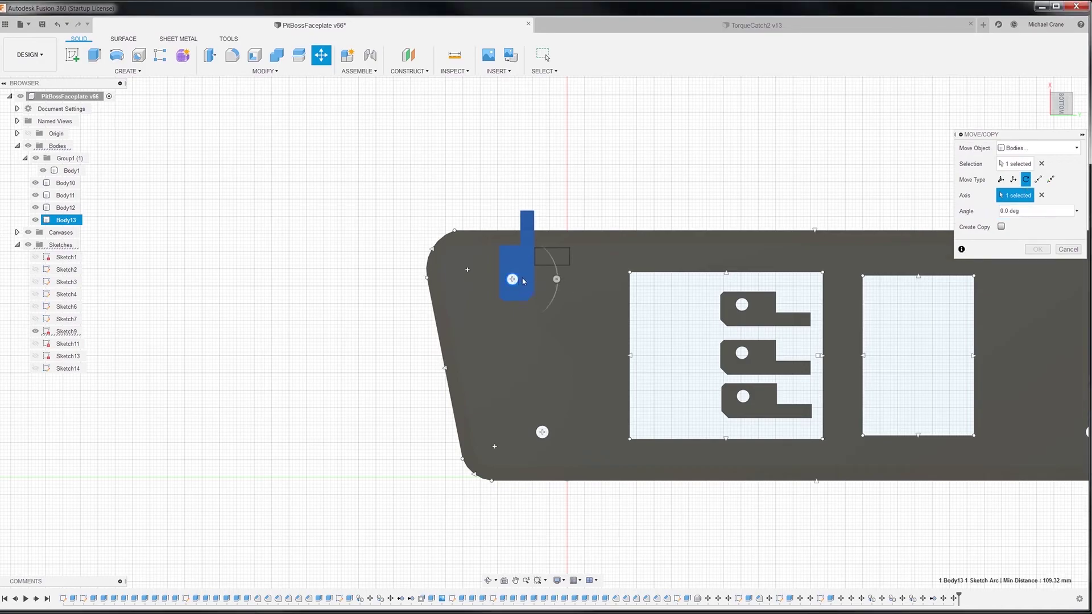
mouse_move(557, 277)
mouse_down()
mouse_move(532, 238)
mouse_move(470, 263)
mouse_move(508, 256)
mouse_move(507, 274)
mouse_move(516, 255)
mouse_up()
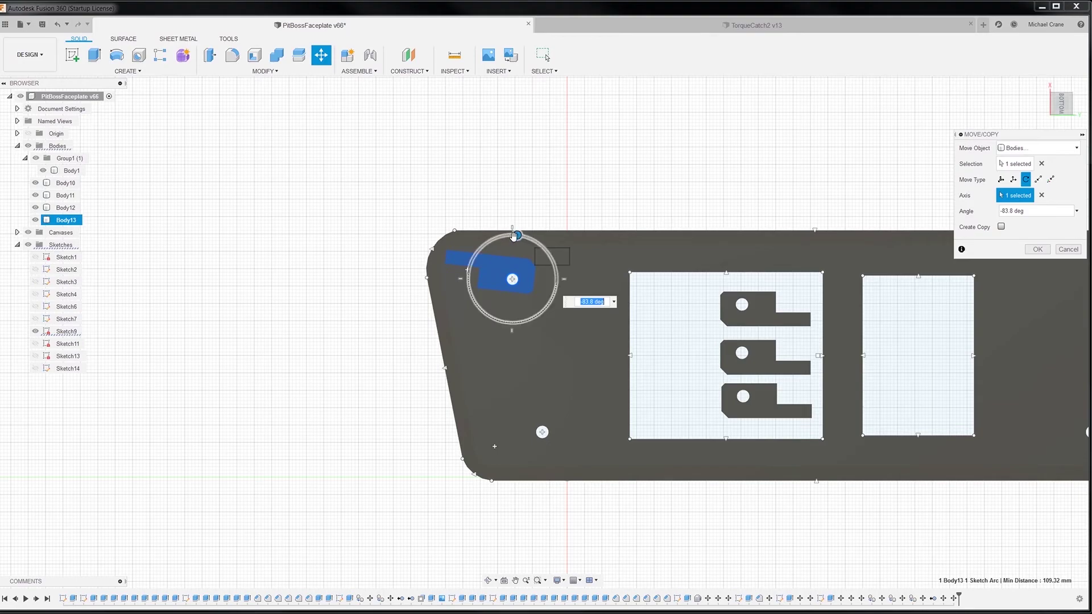
drag(515, 236, 514, 236)
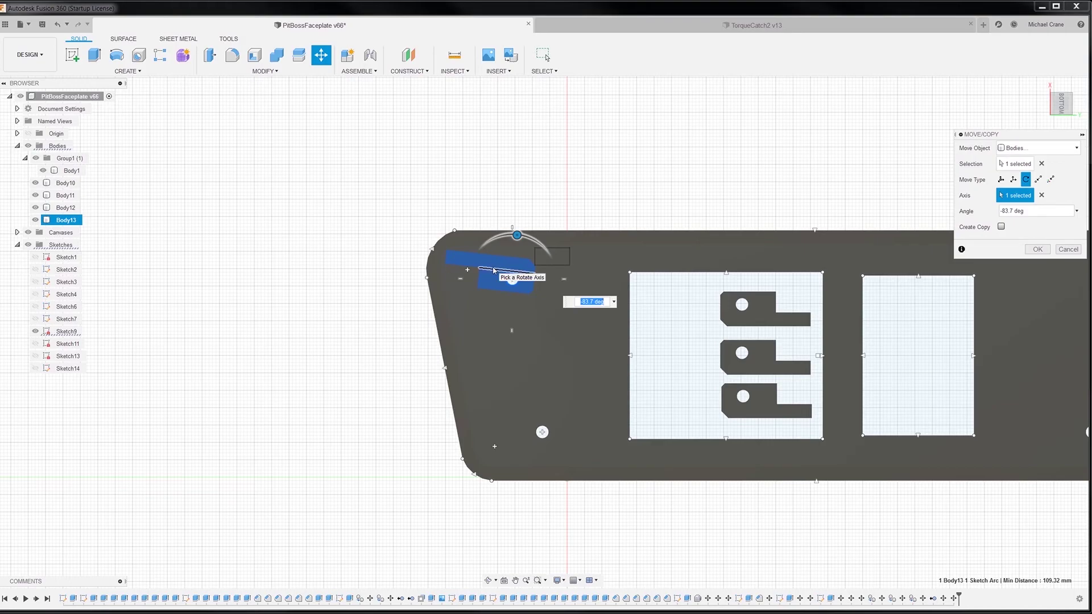
Step: Swing the clamp block to about 215.3 degrees, bring it round to 360 degrees, and discard the trial rotation
mouse_move(495, 266)
mouse_down()
mouse_move(506, 267)
mouse_move(496, 264)
mouse_up()
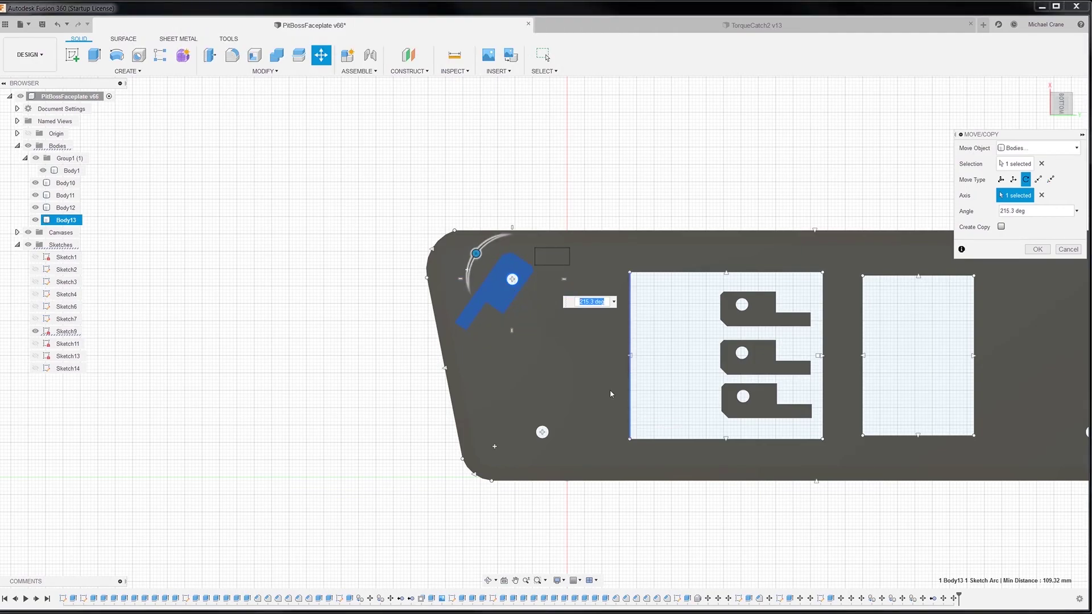
drag(477, 253, 593, 276)
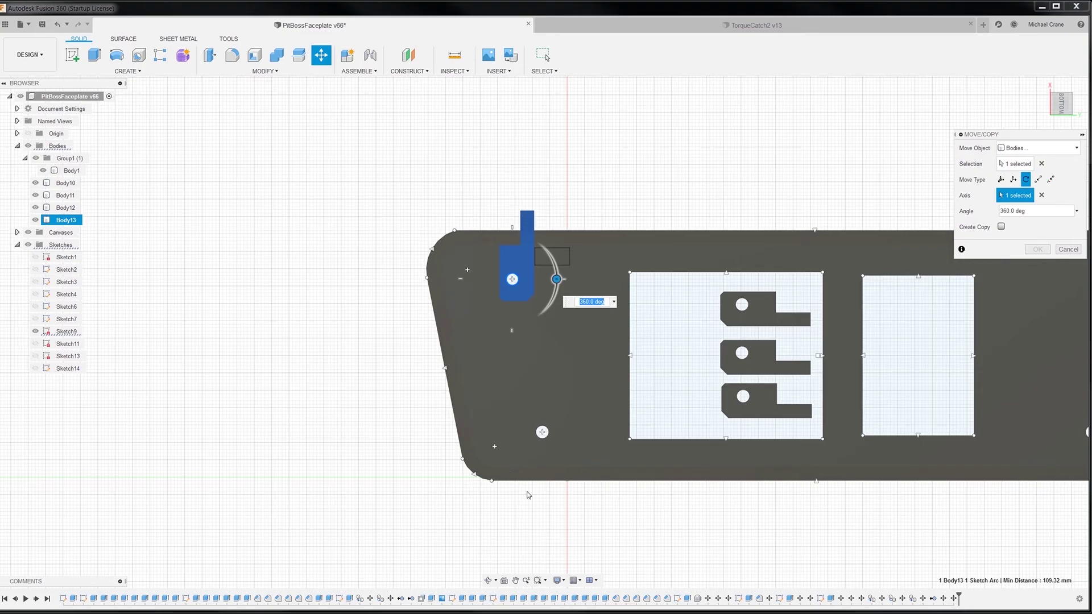
middle_drag(813, 183, 535, 188)
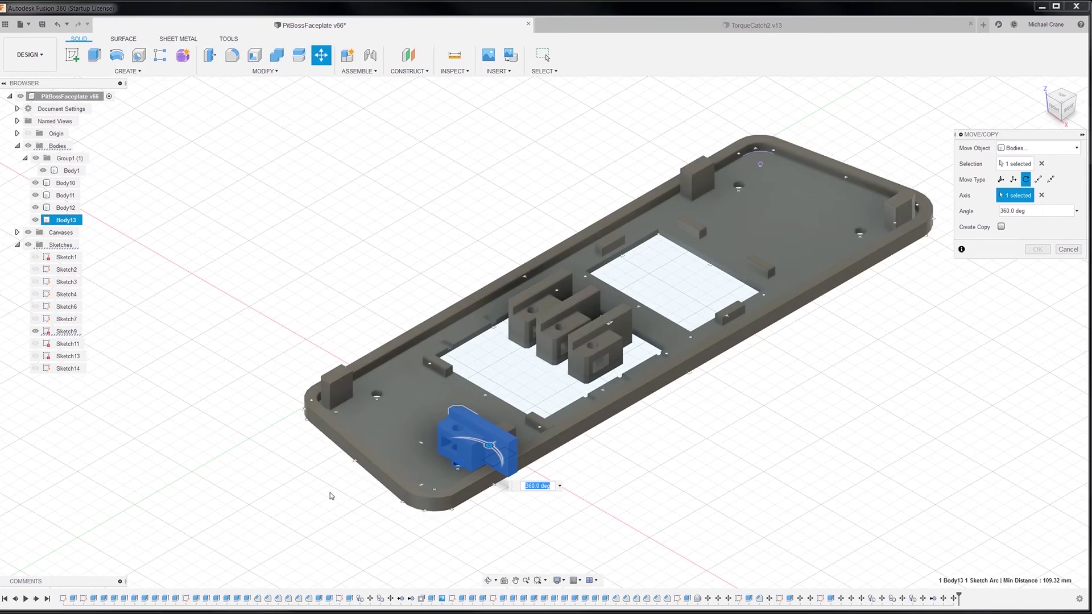
mouse_move(349, 478)
shift+middle_down()
mouse_move(390, 499)
mouse_move(363, 495)
mouse_move(360, 480)
mouse_move(364, 501)
mouse_move(349, 499)
shift+middle_up()
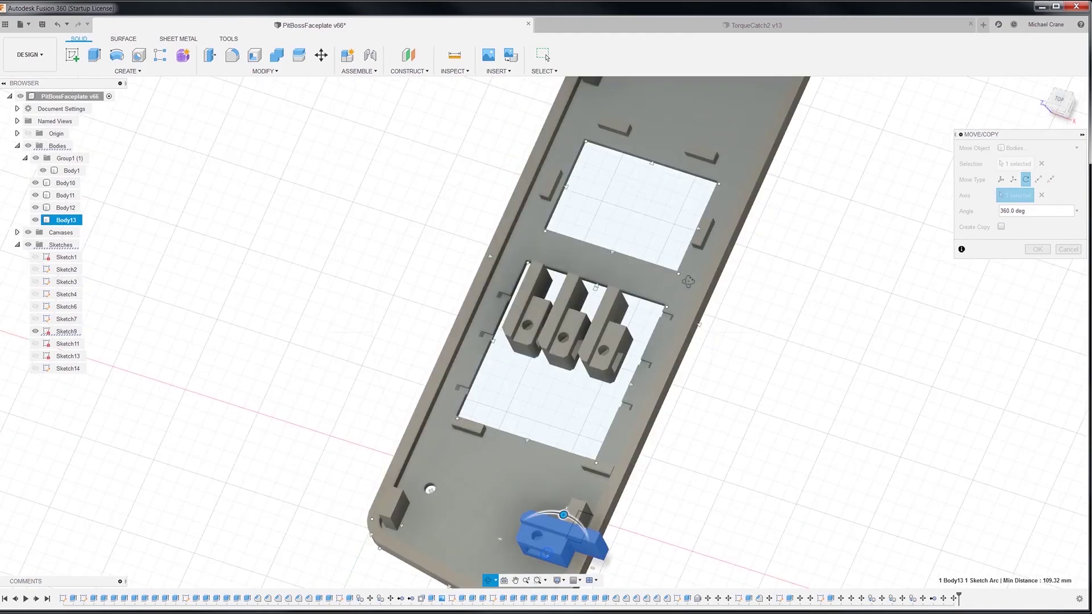
click(1072, 251)
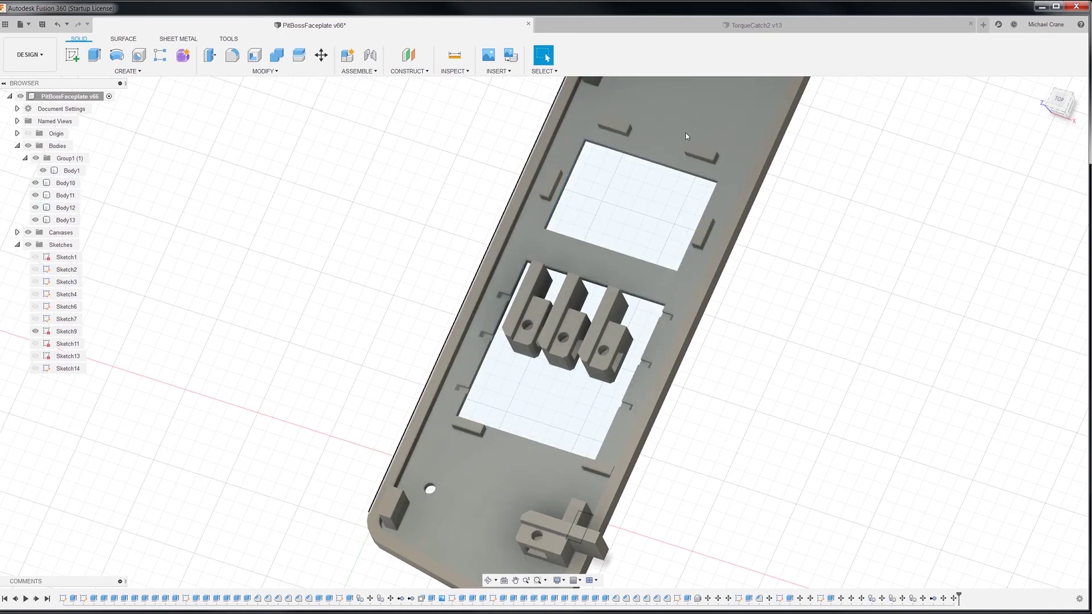
Step: Compare the corner holes and stops at both ends of the faceplate from above and from the underside
middle_drag(803, 278, 680, 364)
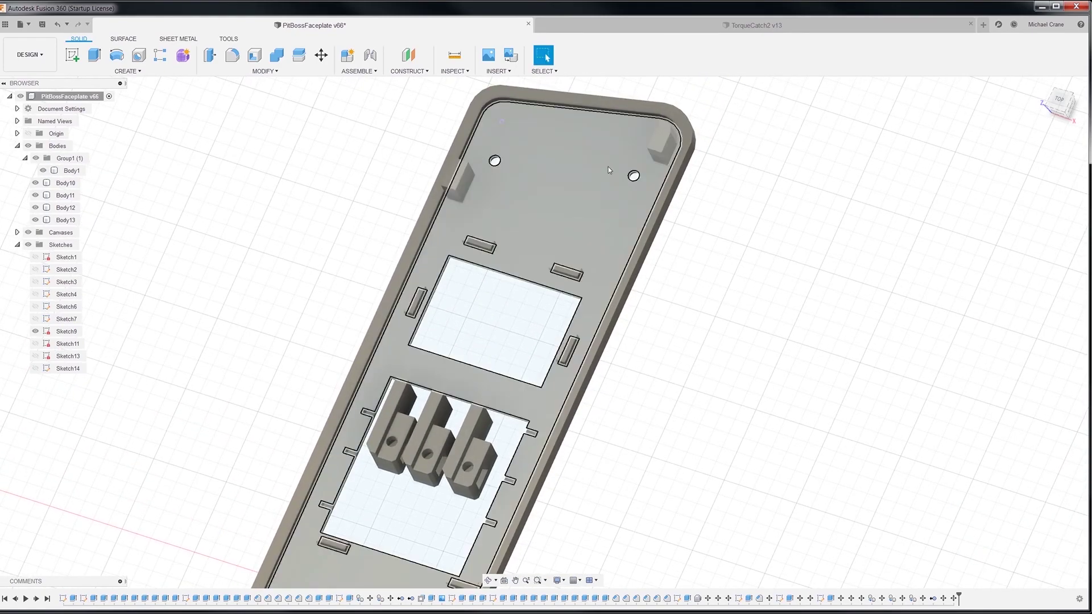
middle_drag(536, 351, 643, 201)
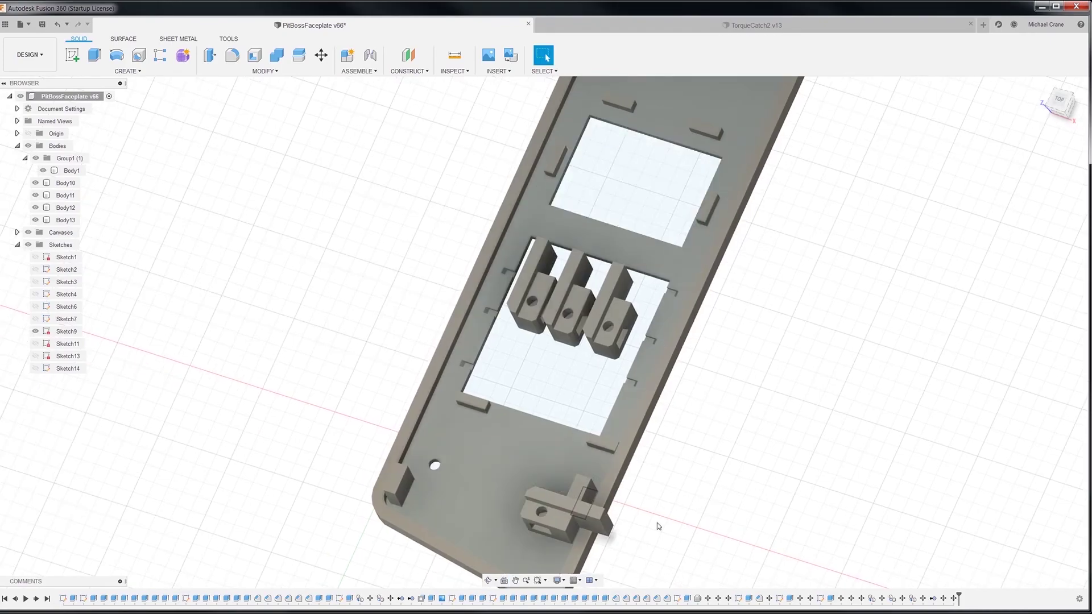
click(488, 580)
drag(624, 507, 498, 305)
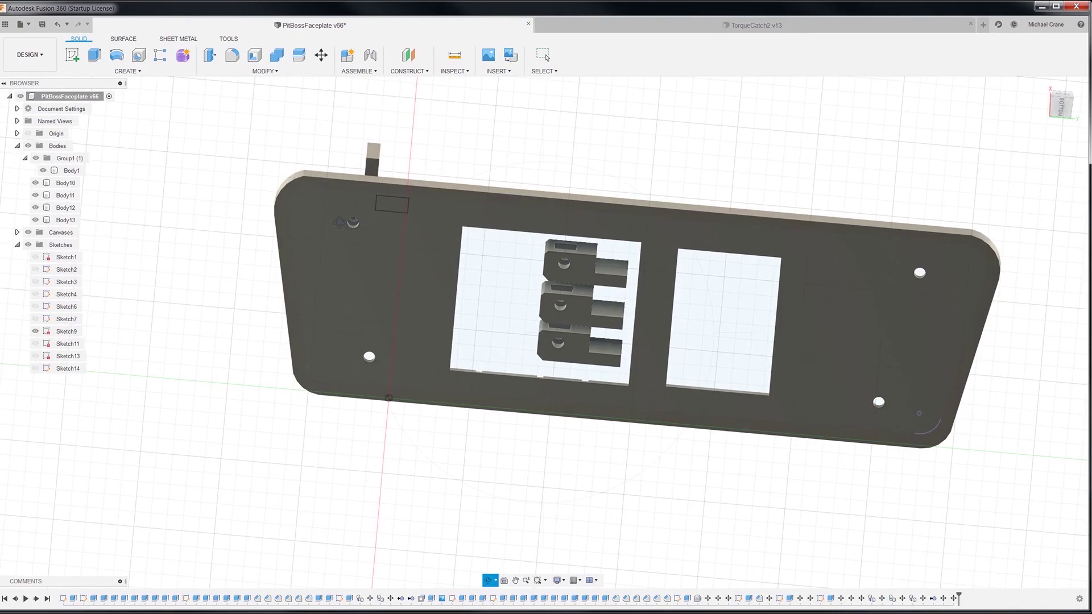